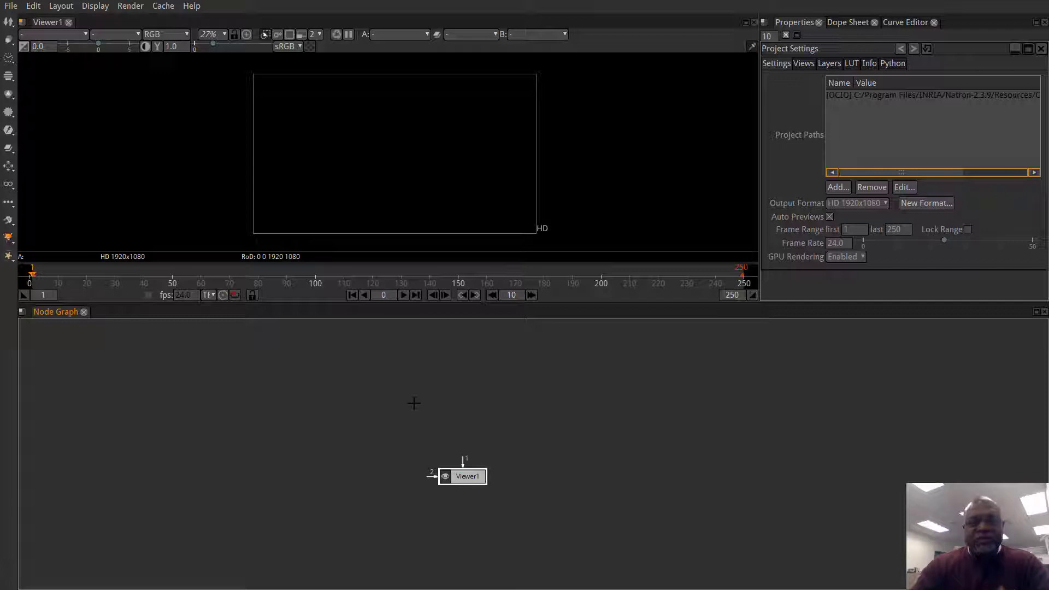
- Read in the CPFootage.####.jpg sequence from the CornerPin Footage folder and connect its node to the viewer's first input
left_click(413, 376)
key("r")
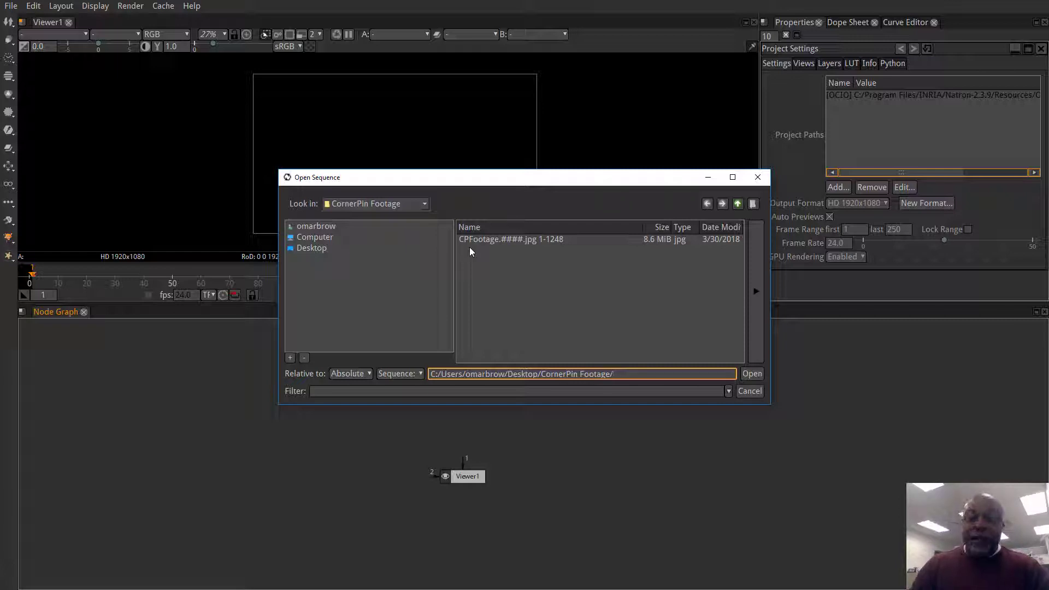
left_click(519, 243)
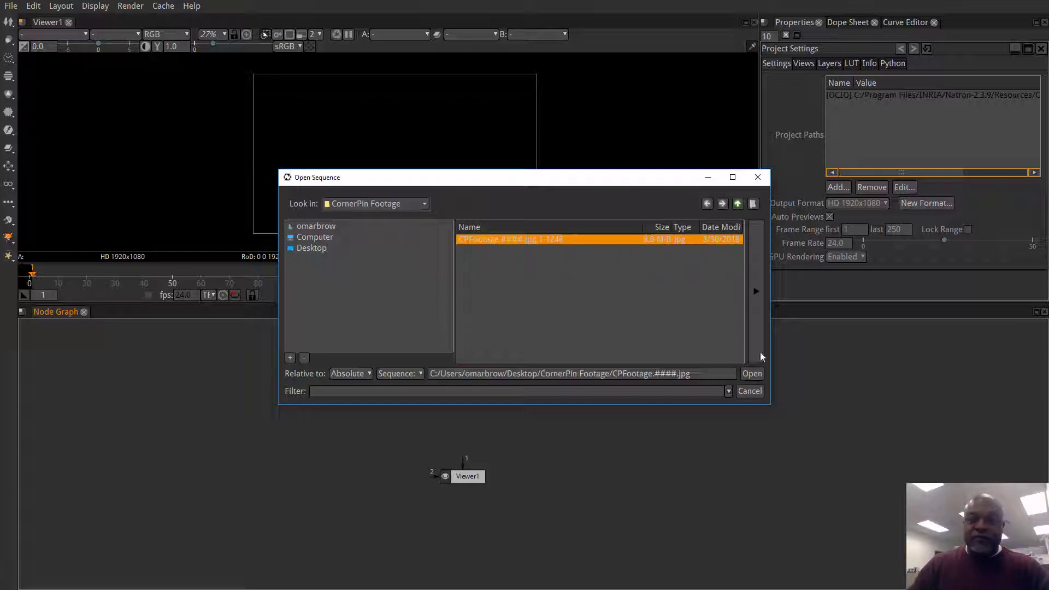
left_click(752, 374)
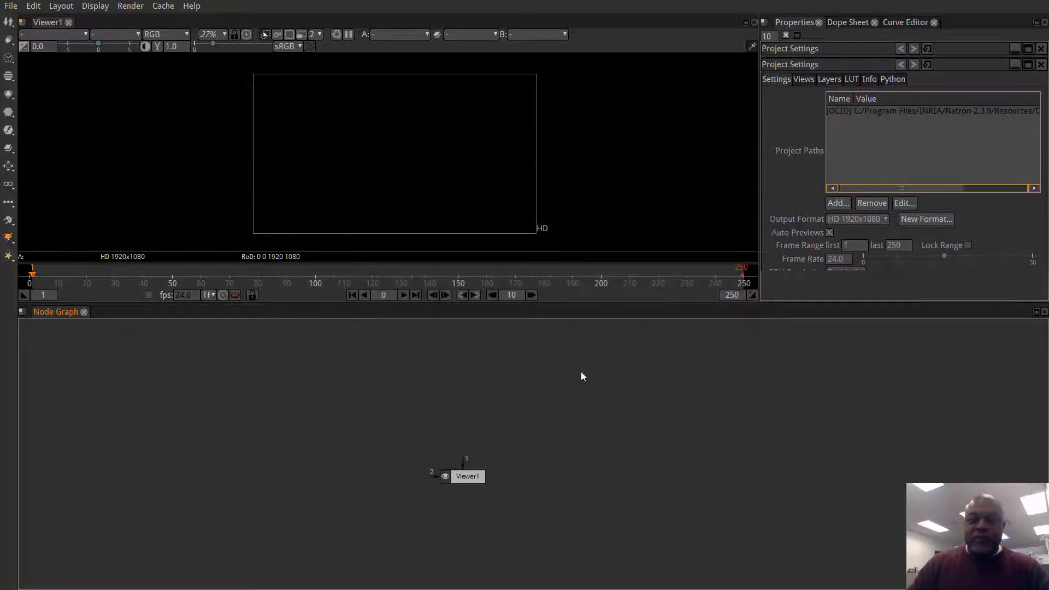
left_click_drag(456, 388, 496, 394)
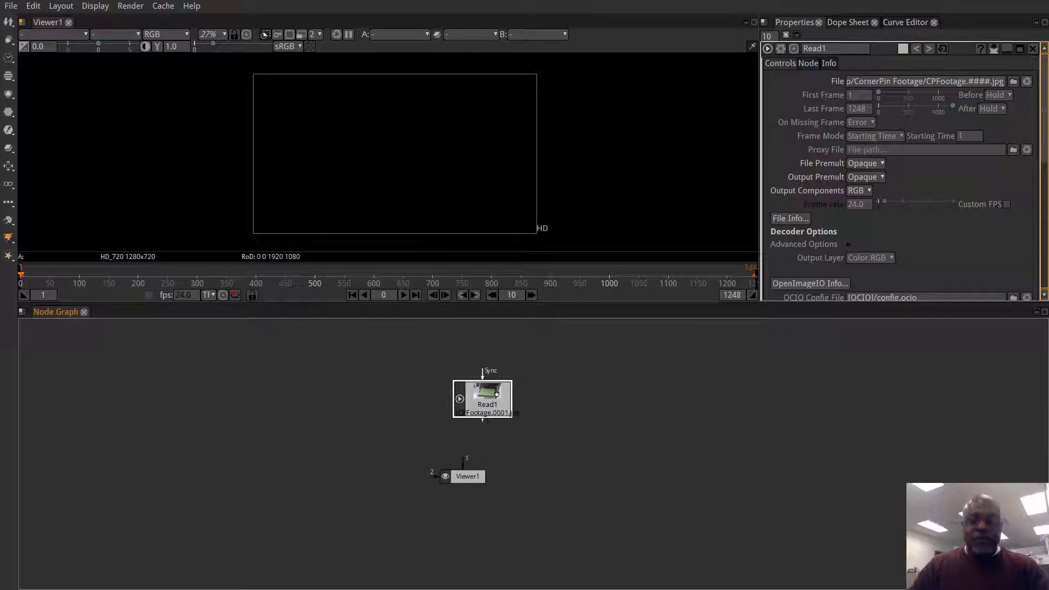
key("1")
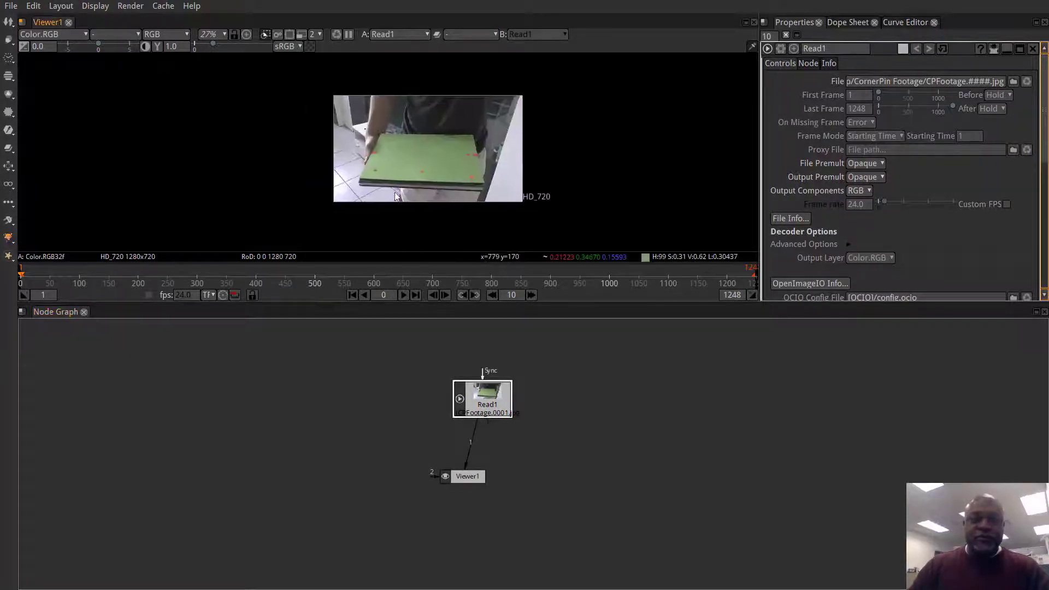
- Scrub the timeline to about frame 212 to review how the green board moves in the footage
scroll(428, 176, "up", 3)
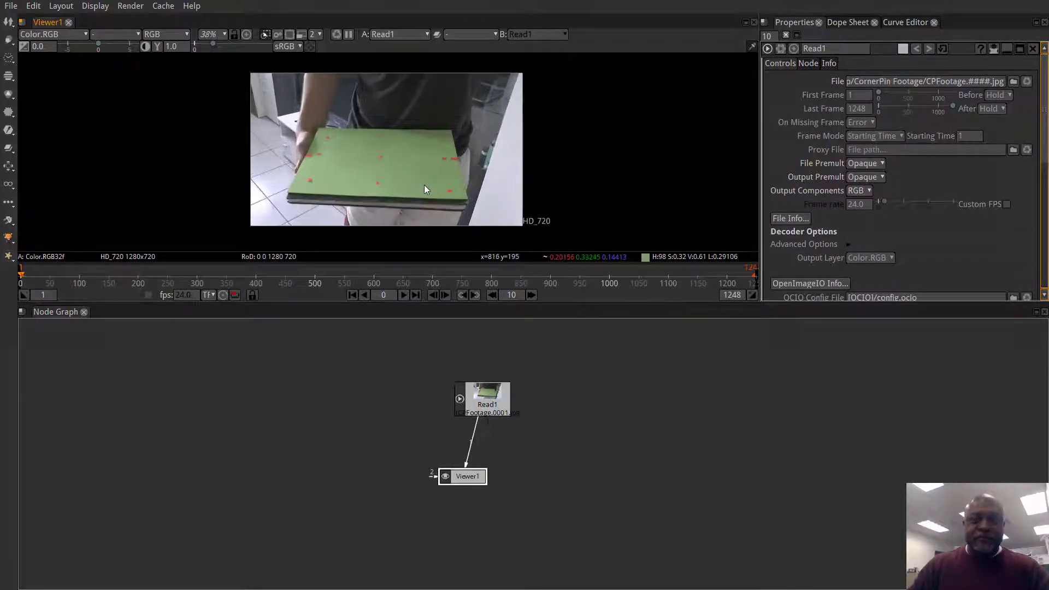
scroll(164, 270, "down", 2)
left_click(155, 270)
left_click_drag(237, 282, 261, 288)
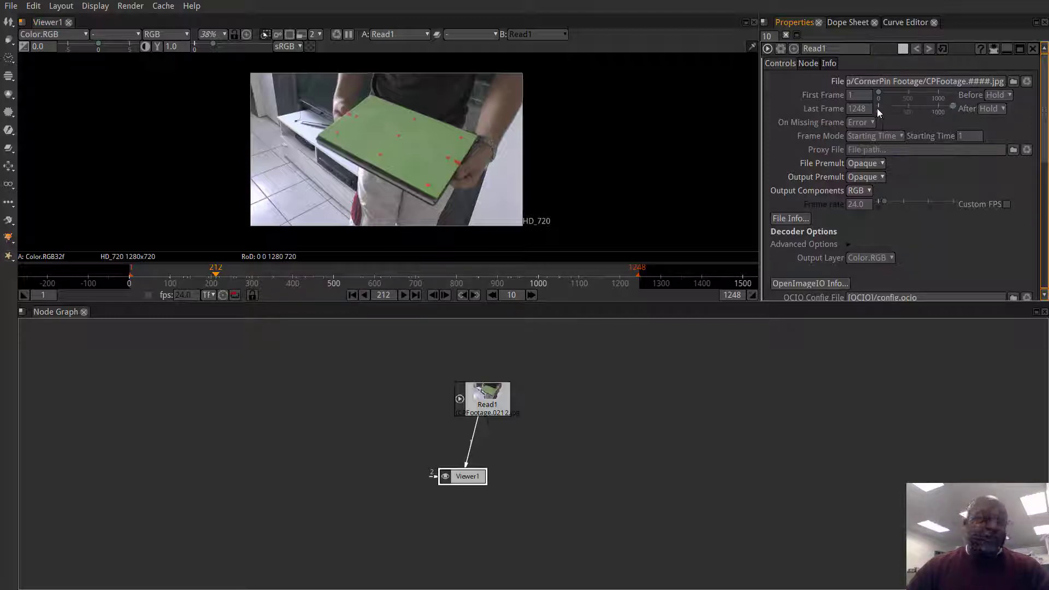
- Set the last frame of the Read1 node to 100
double_click(858, 108)
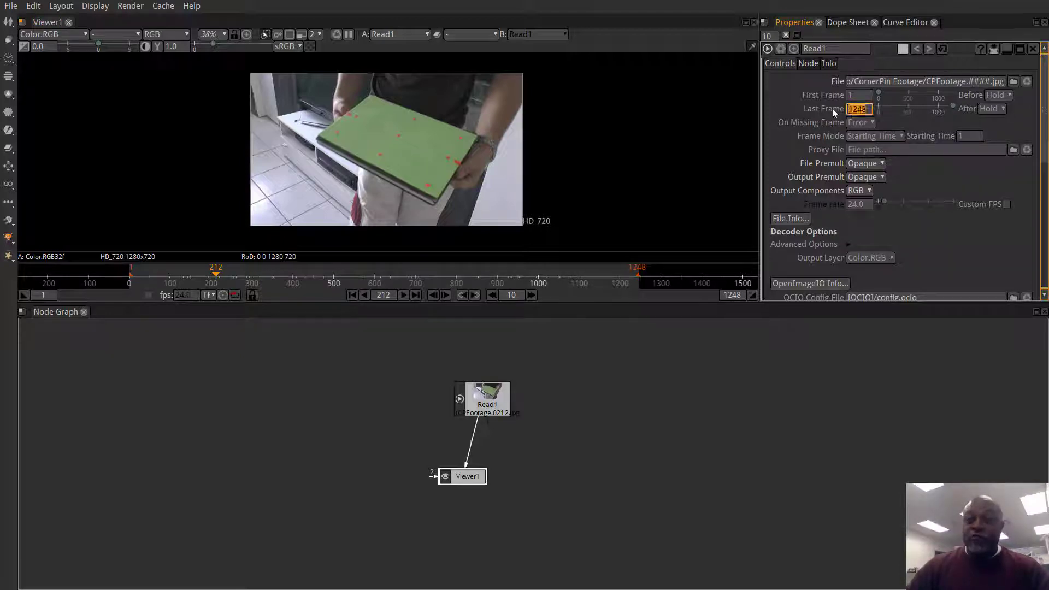
key("Return")
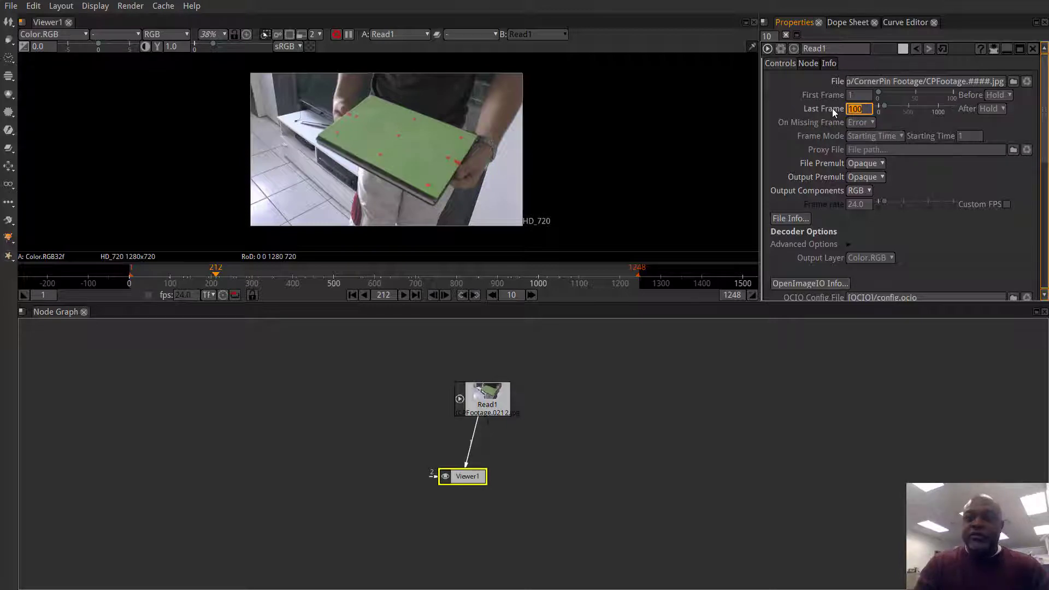
type("3")
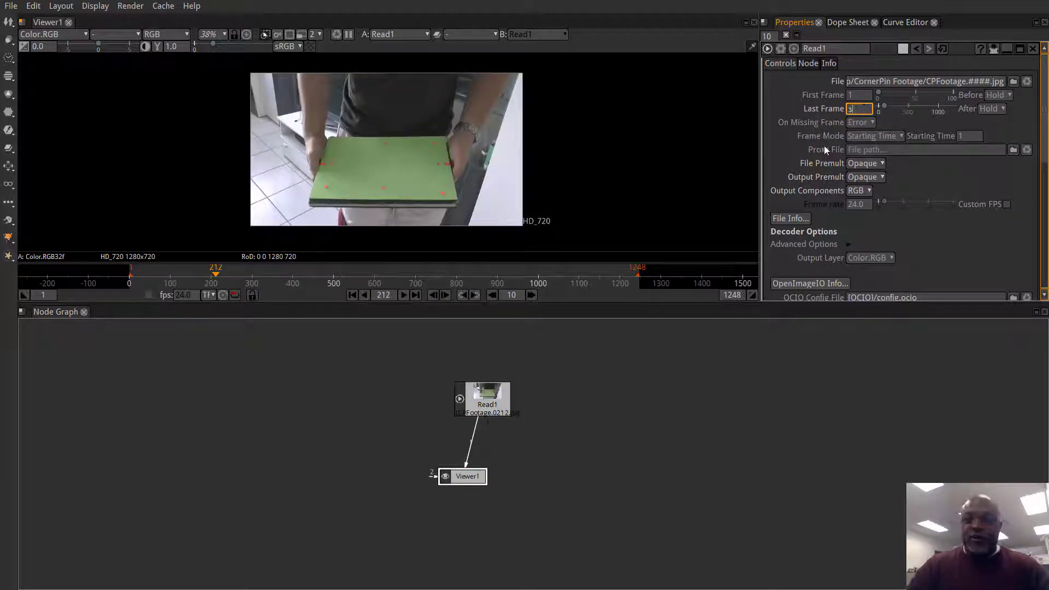
key("BackSpace")
type("100")
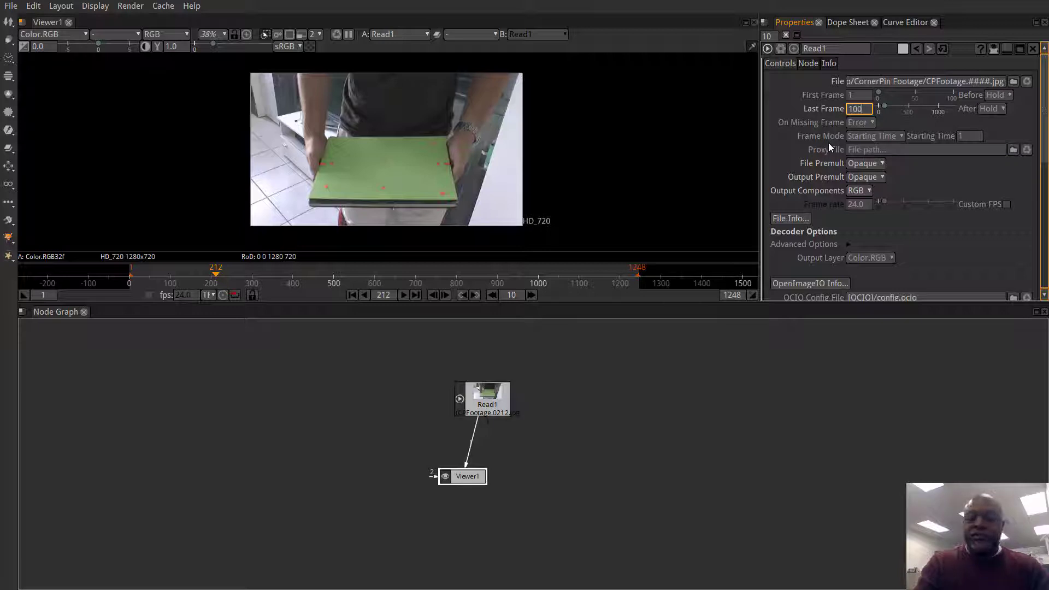
key("Return")
left_click(775, 148)
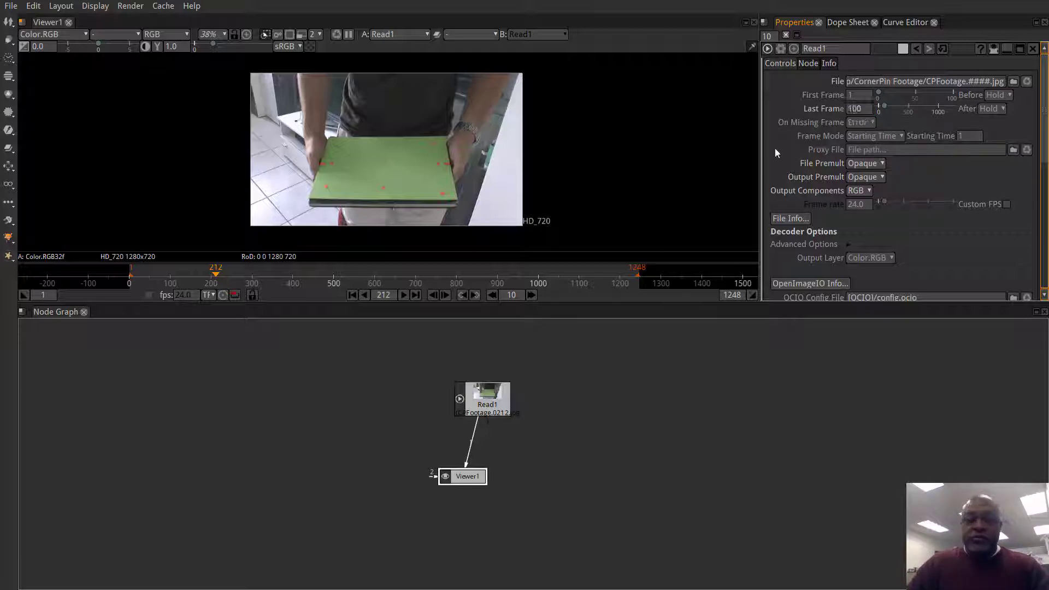
- Set the project's frame range to end at frame 100 and lock the range
key("s")
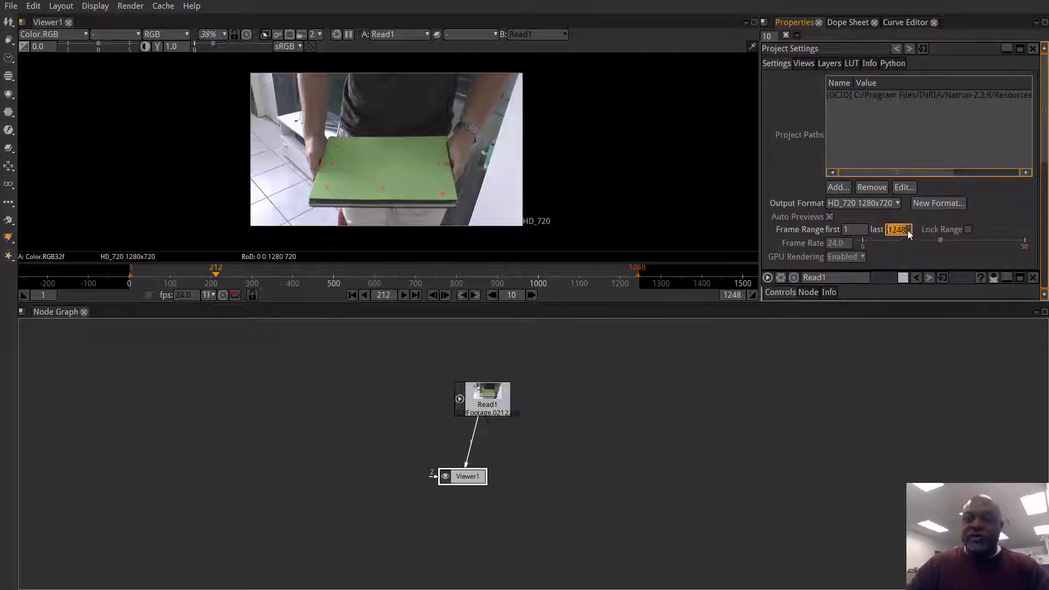
left_click_drag(909, 230, 833, 226)
type("100")
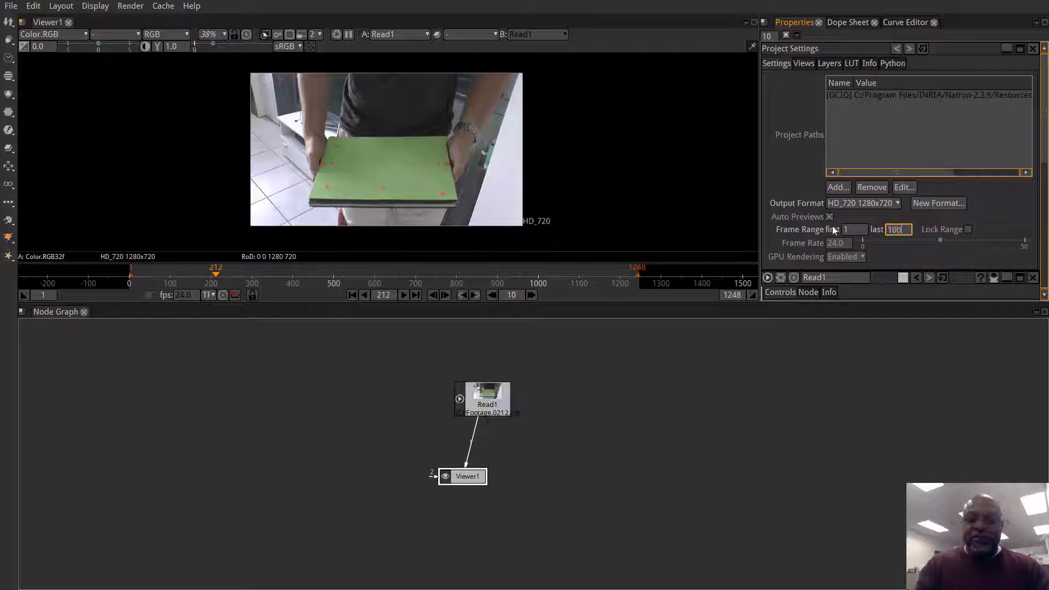
key("Return")
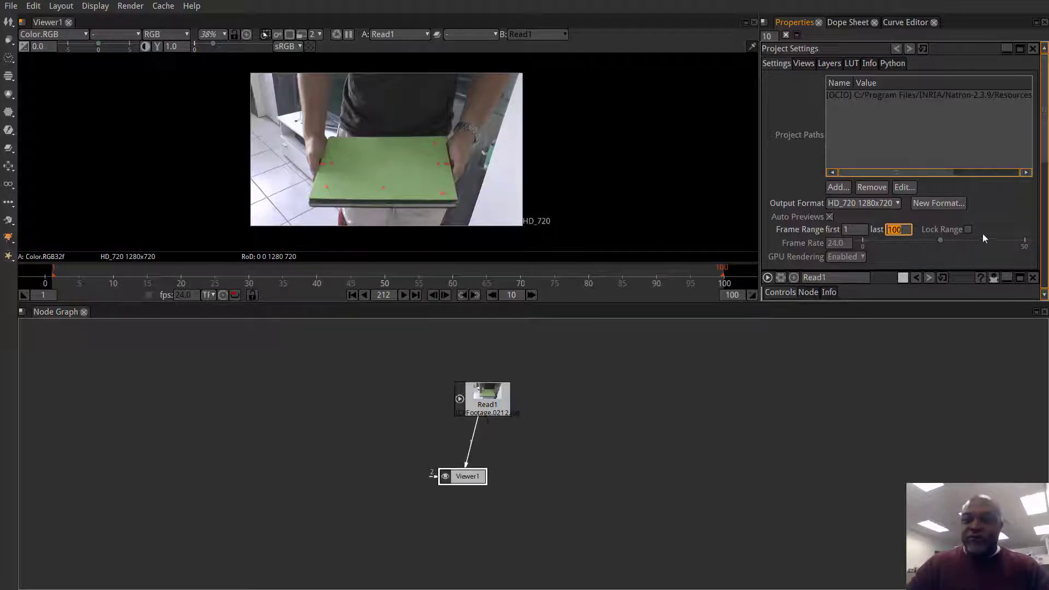
left_click(968, 230)
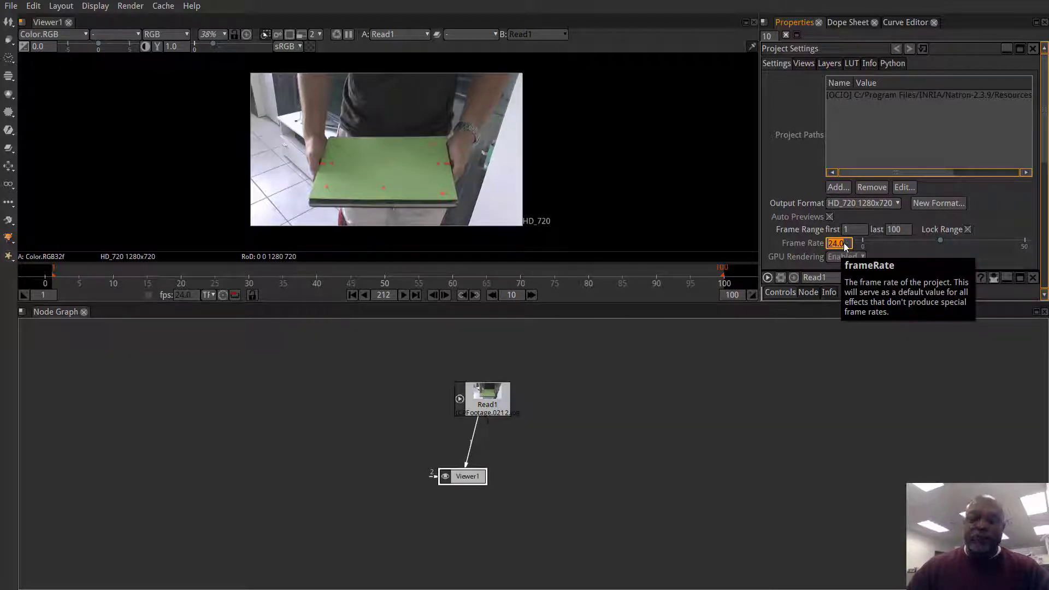
- Set the project frame rate to 25
left_click(844, 244)
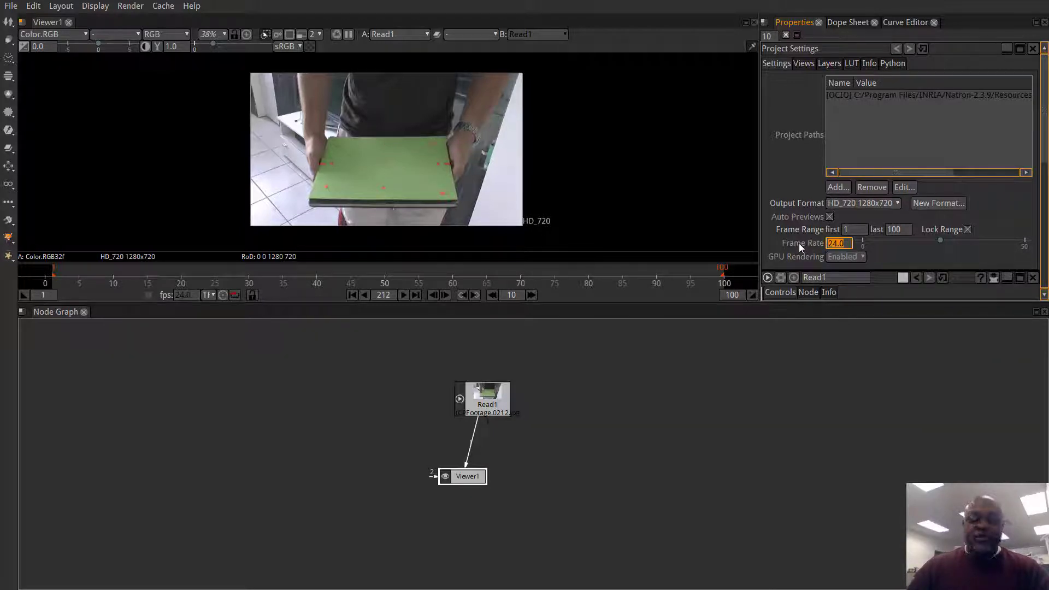
type("25")
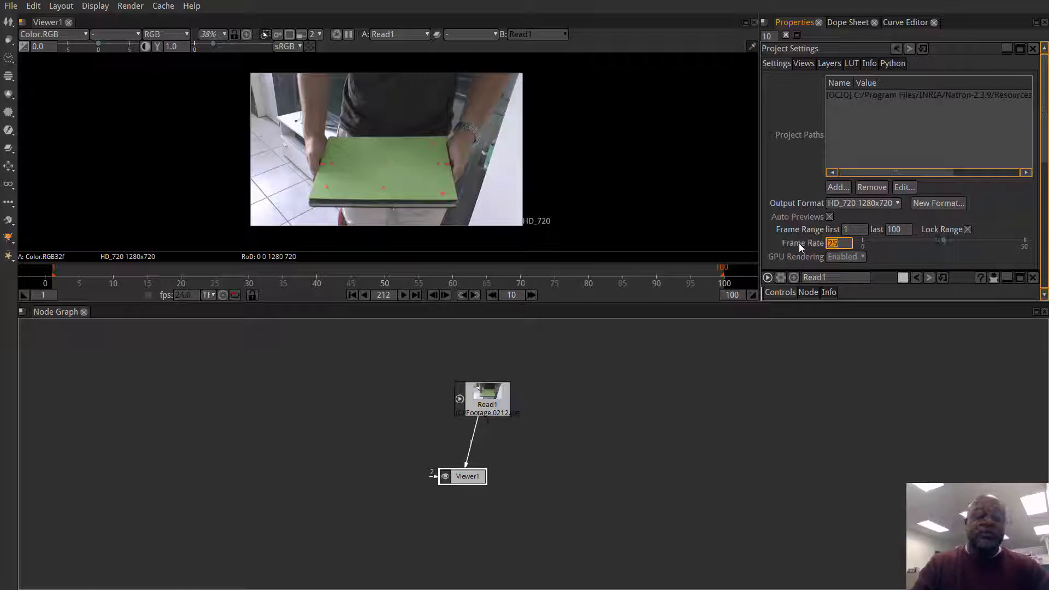
key("Return")
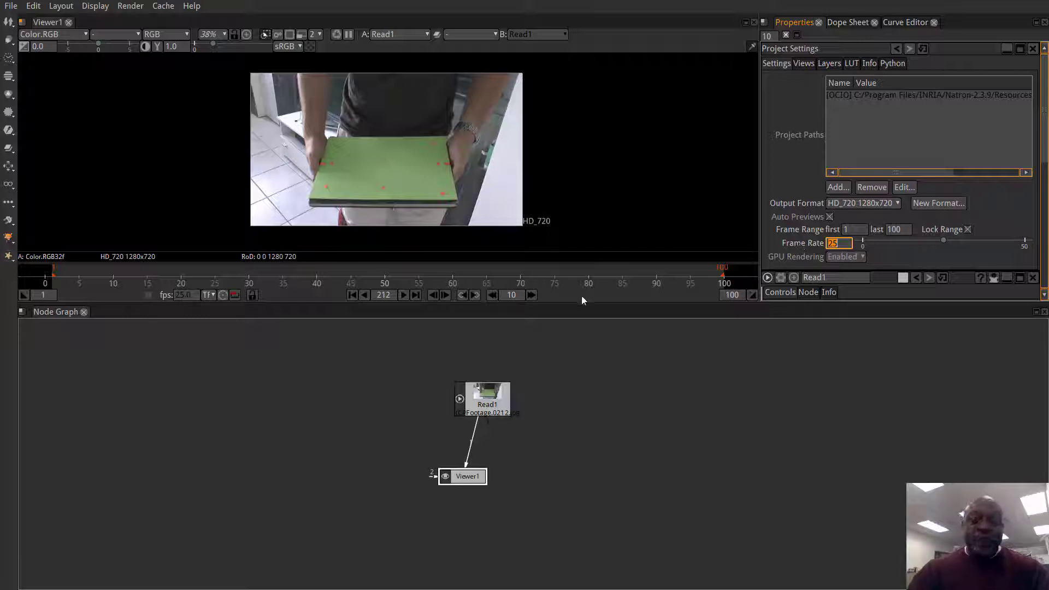
- Play the trimmed footage from the first frame and stop playback at frame 97
scroll(507, 268, "down", 1)
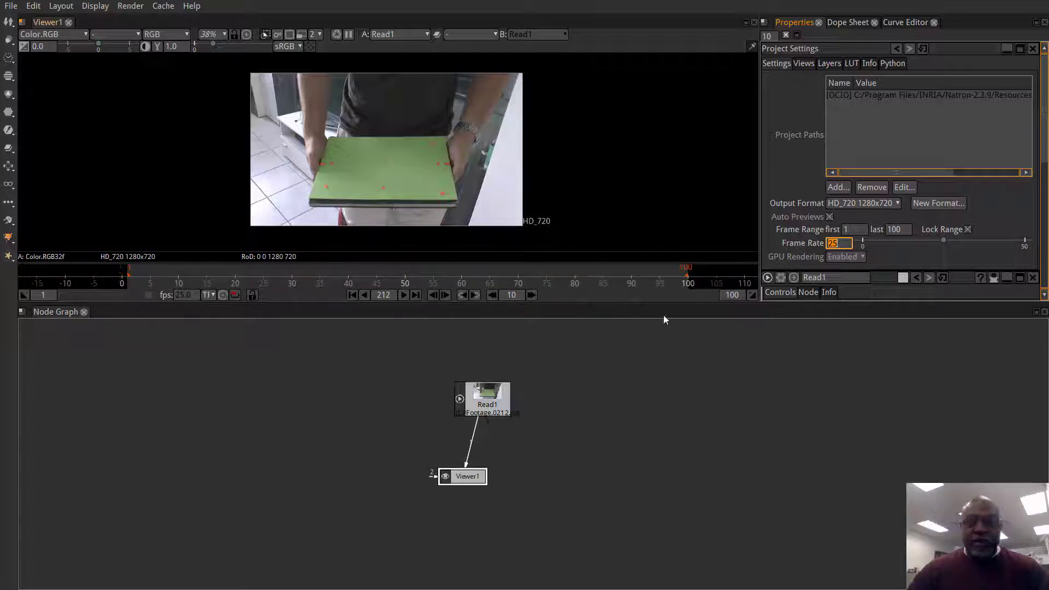
left_click(351, 296)
left_click(405, 298)
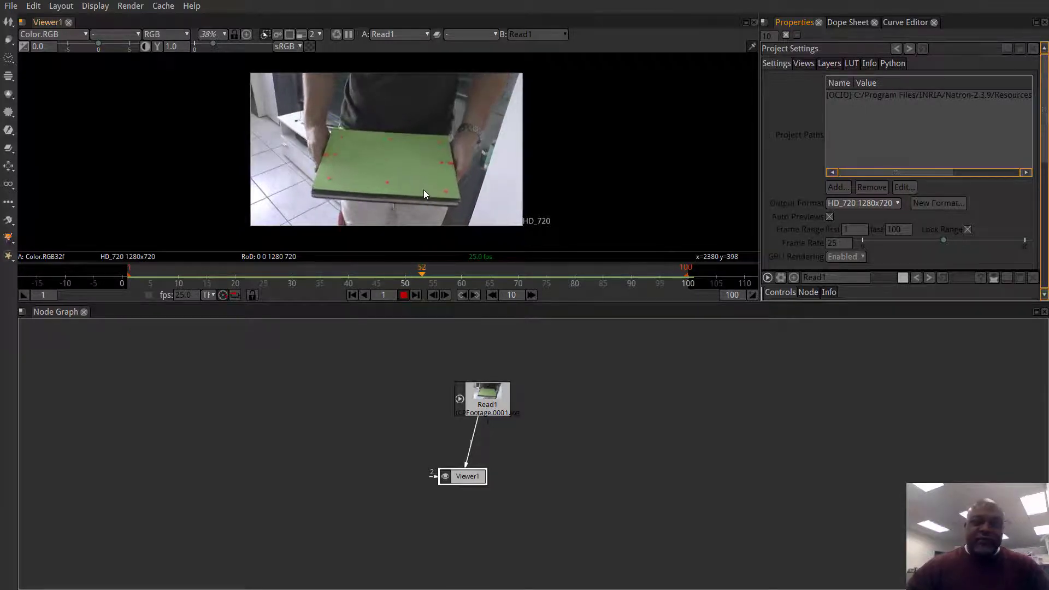
left_click(402, 295)
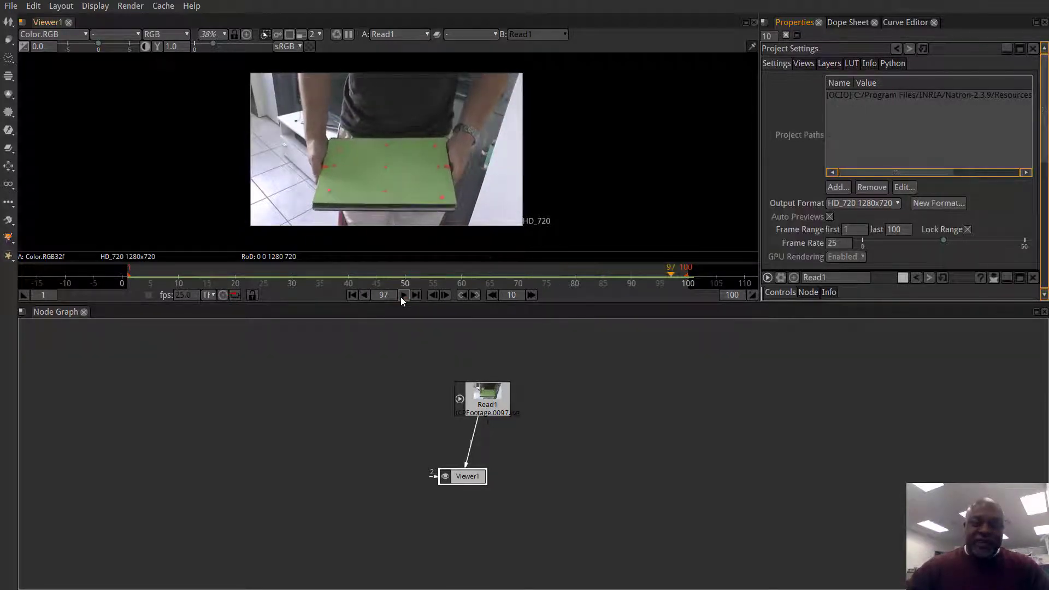
- Align the Read1 node directly above the viewer node and insert a Tracker node between them
left_click_drag(481, 403, 458, 384)
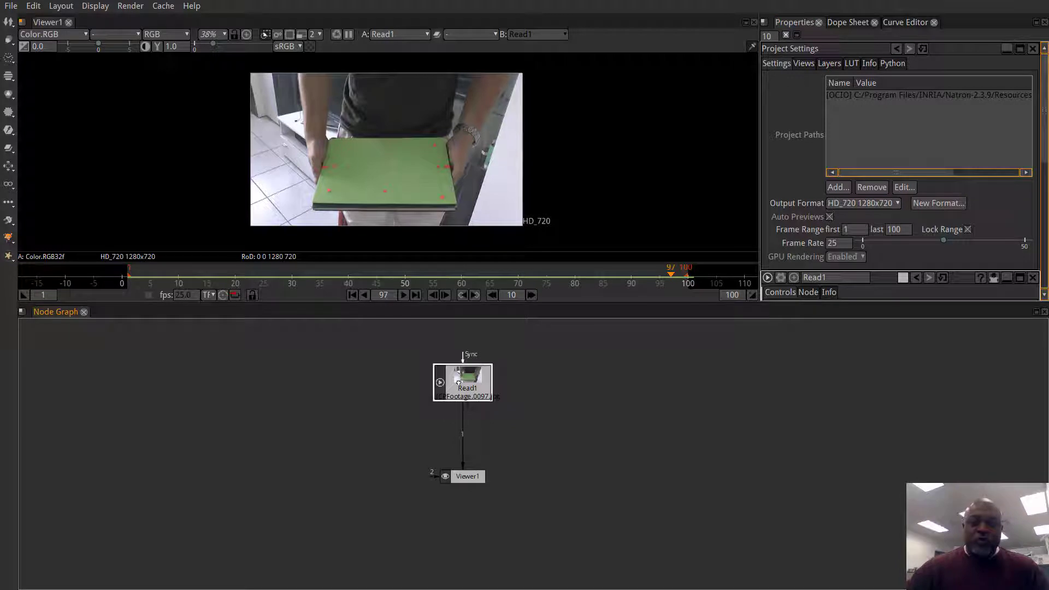
right_click(458, 383)
mouse_move(538, 310)
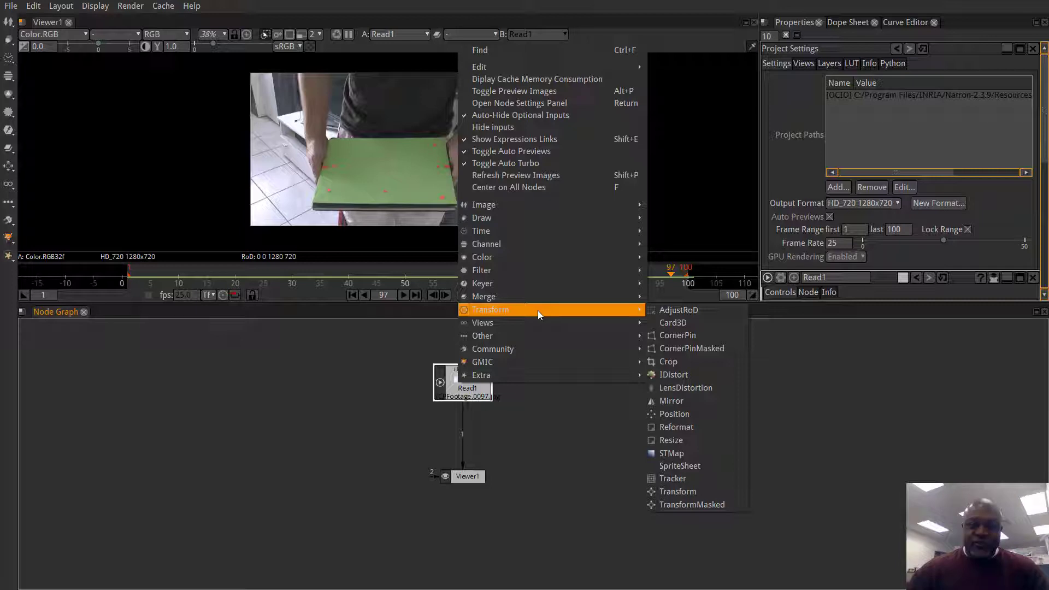
left_click(676, 479)
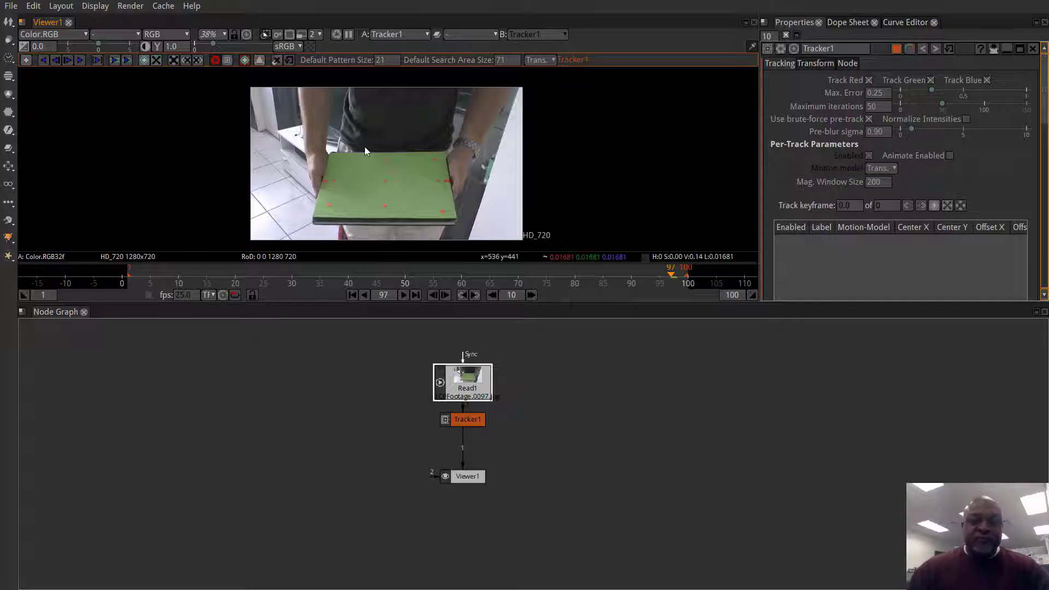
left_click_drag(365, 147, 391, 147)
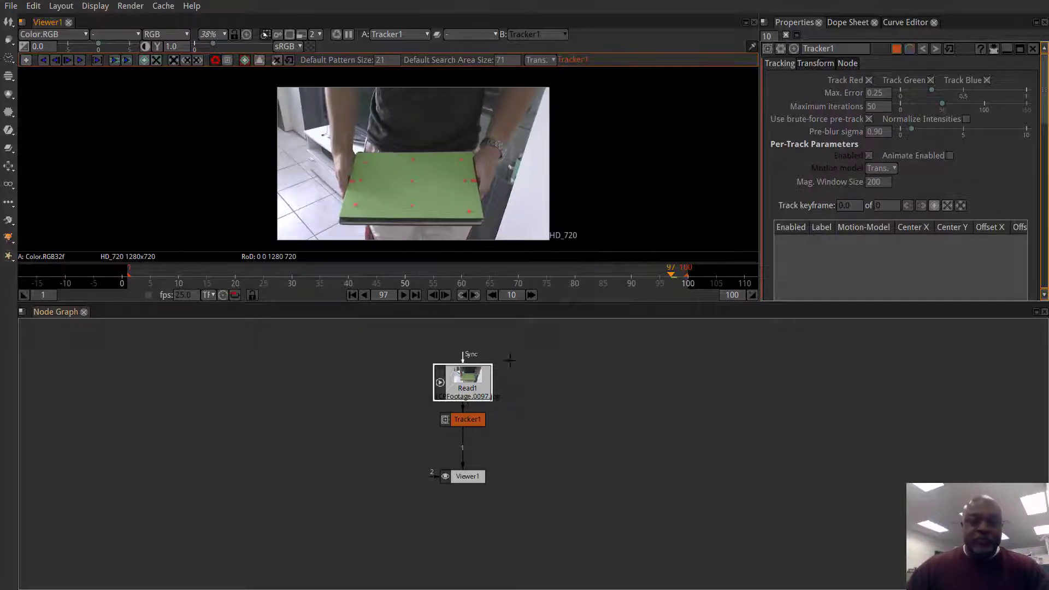
left_click_drag(510, 361, 489, 365)
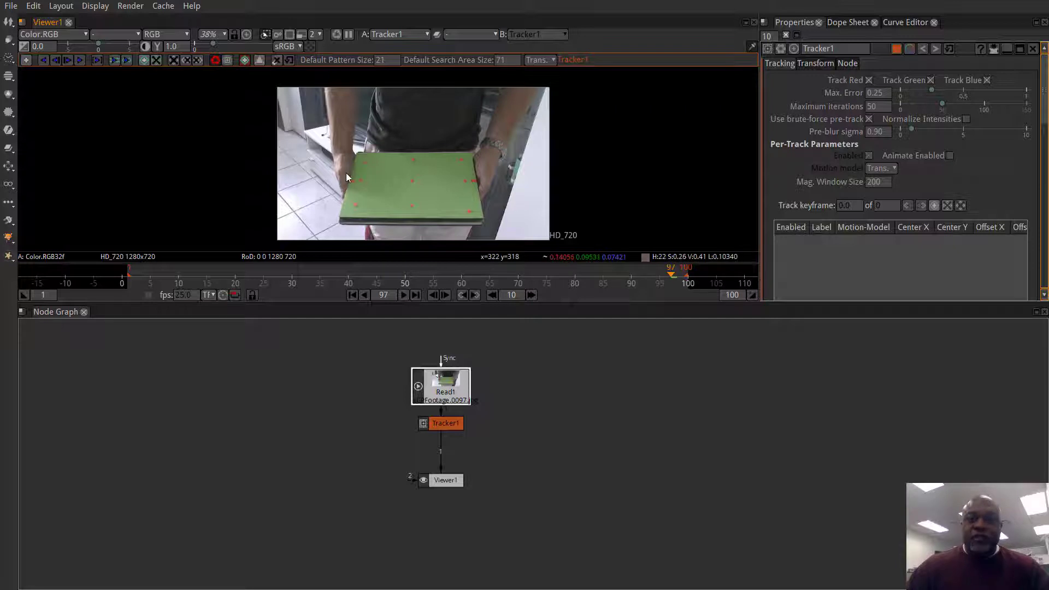
scroll(440, 381, "up", 2)
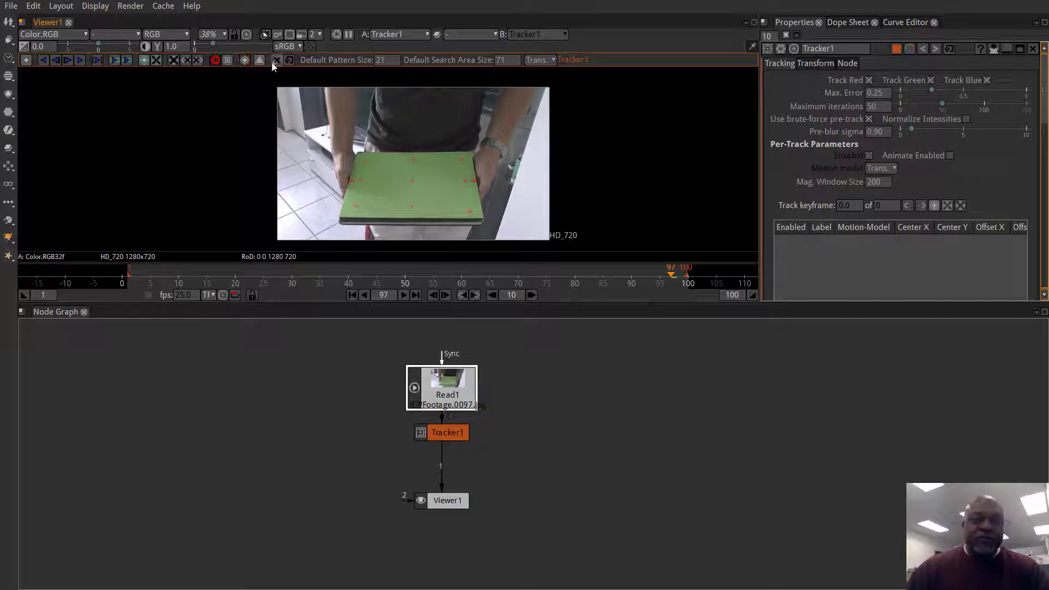
- Turn on the track error display for the Tracker node in the viewer
left_click(227, 60)
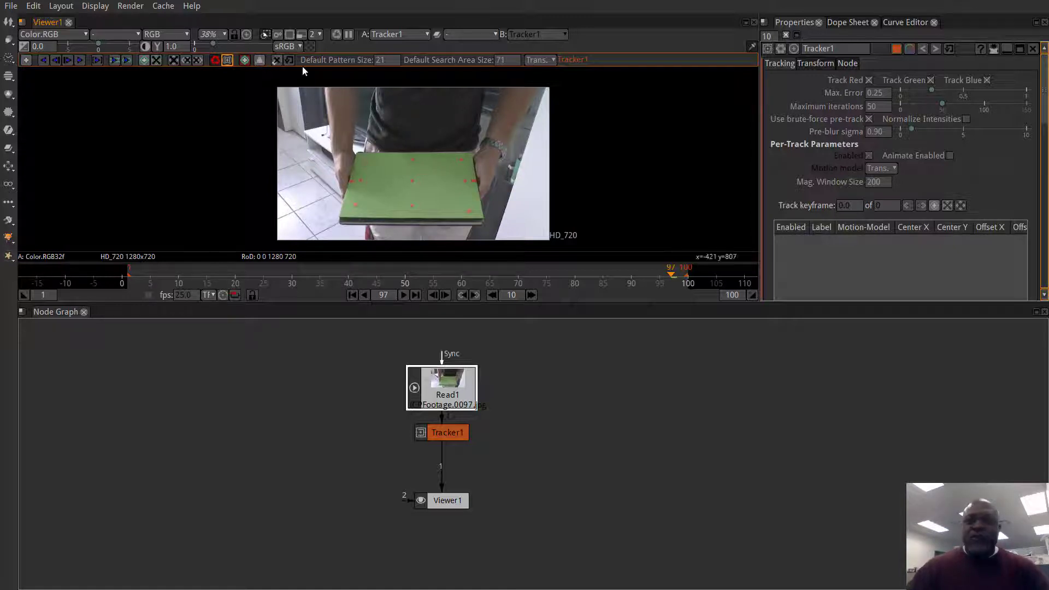
left_click(259, 60)
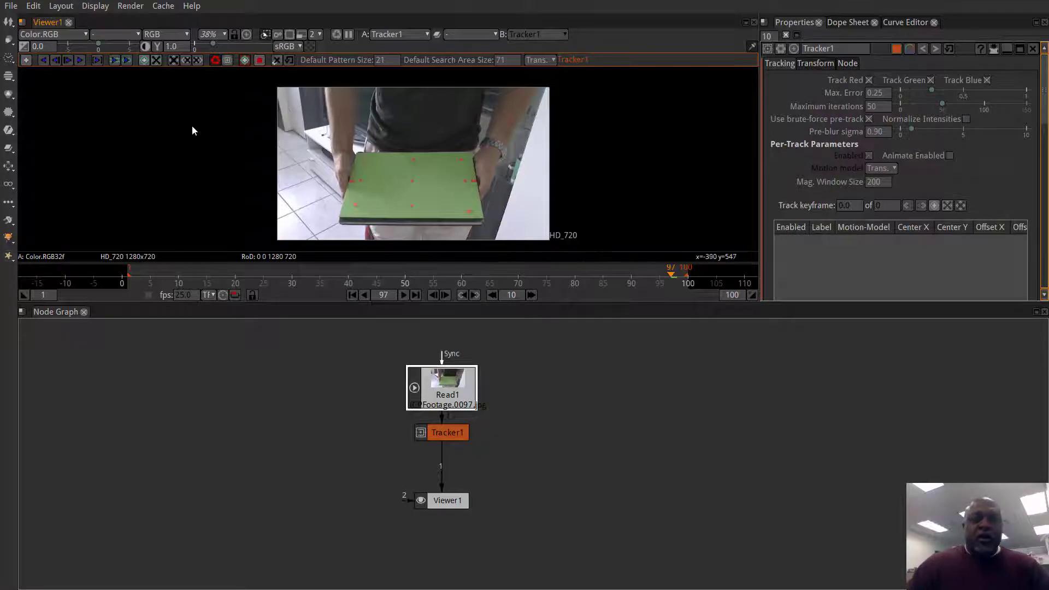
left_click(385, 61)
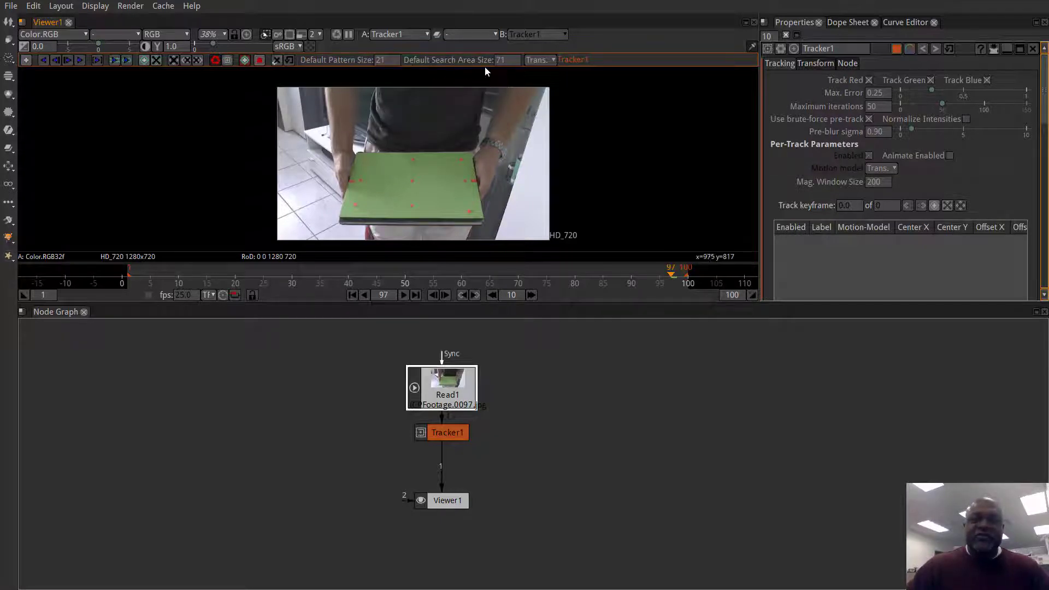
left_click(506, 64)
- Set the tracker's default motion model to Trans.+Rot.+Scale
scroll(392, 201, "up", 10)
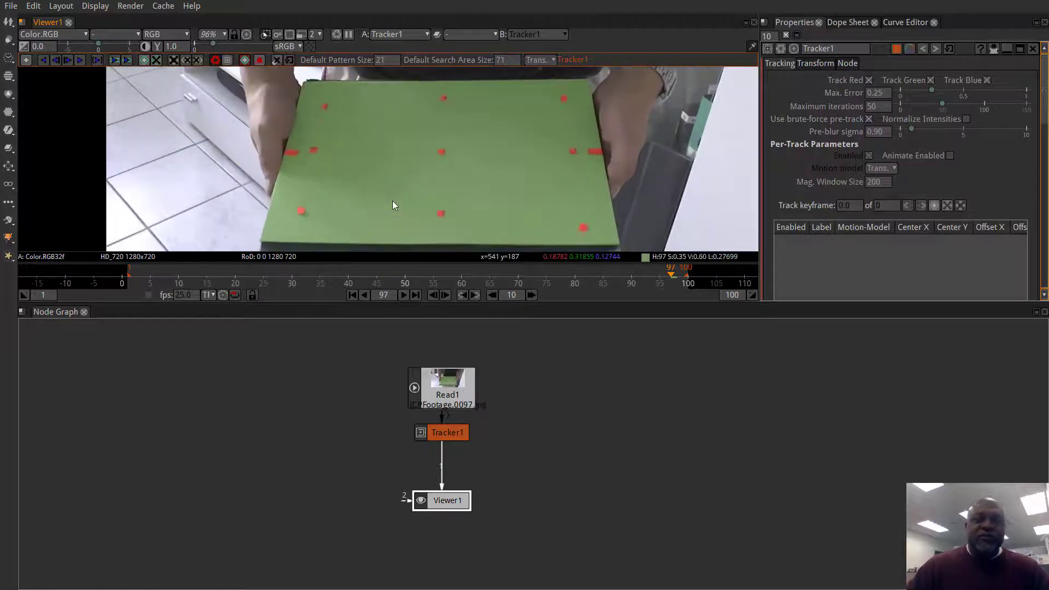
left_click_drag(392, 201, 425, 169)
scroll(400, 171, "down", 2)
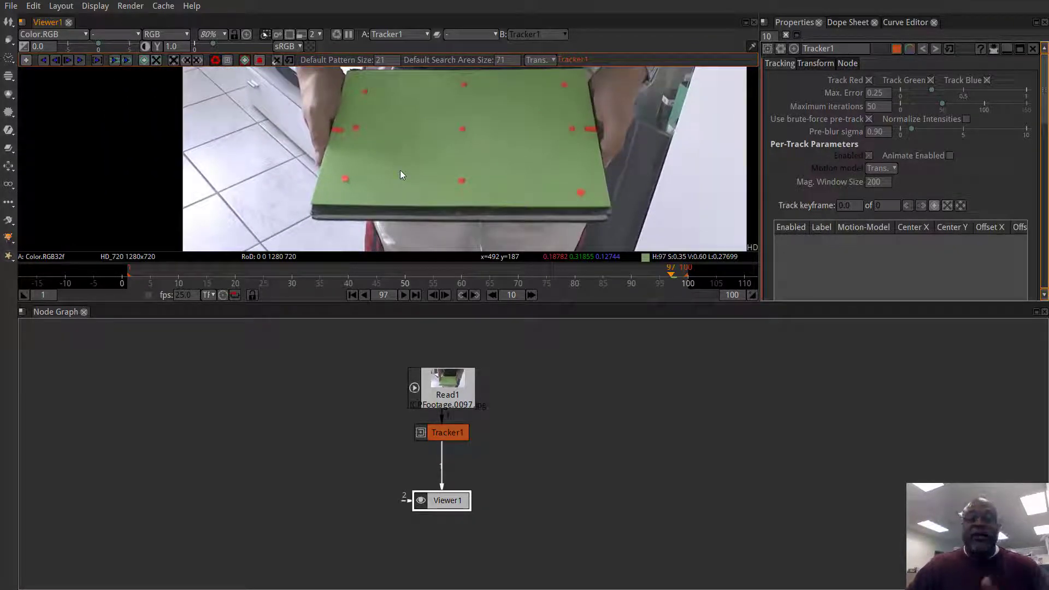
left_click(549, 60)
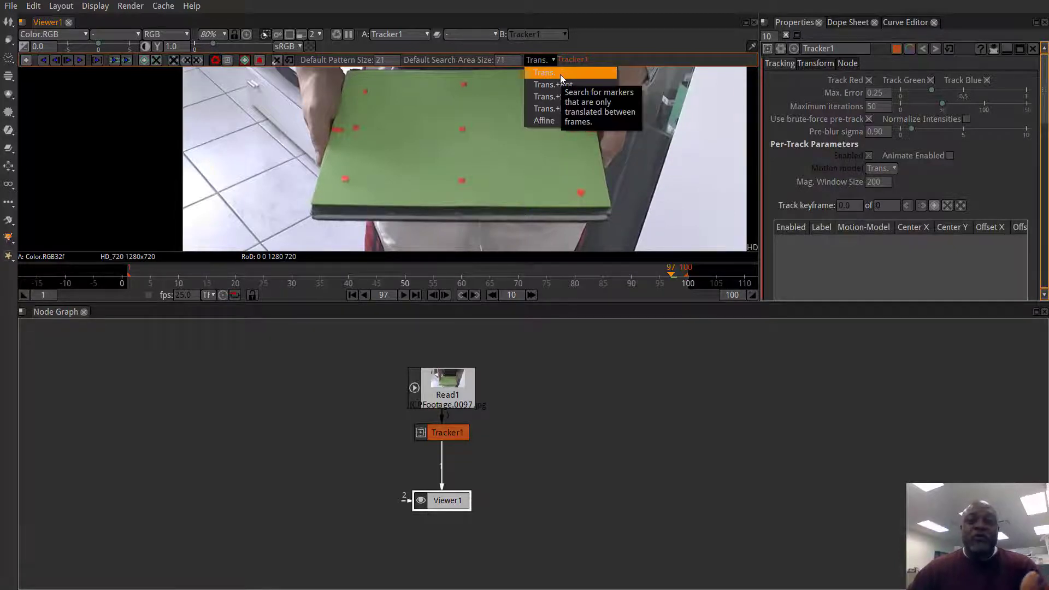
left_click(559, 111)
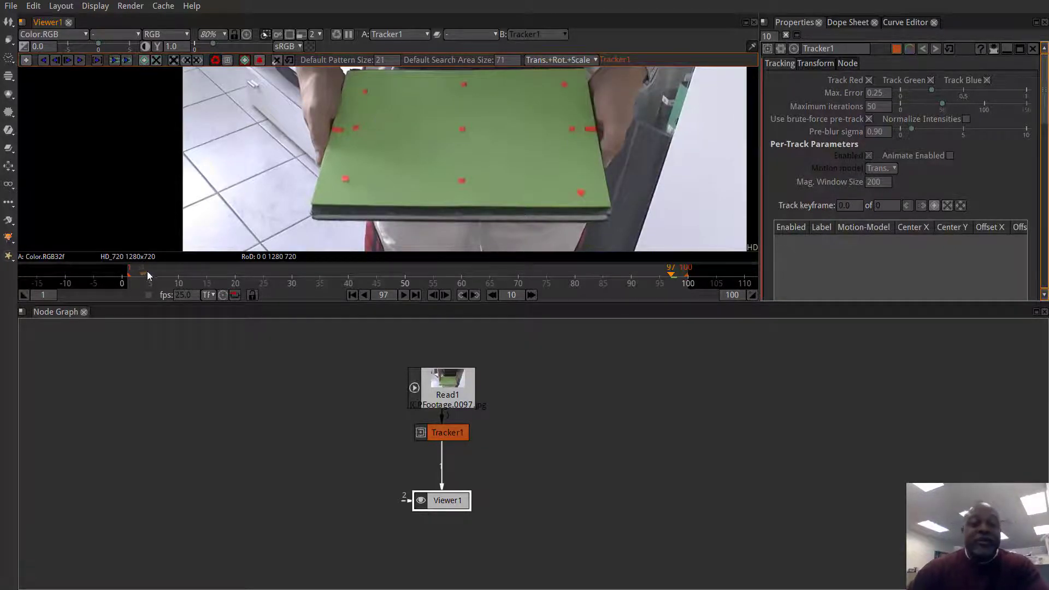
- Scrub through the footage to examine how the board and its red markers move, and return to frame 1
left_click(179, 272)
left_click_drag(179, 272, 235, 271)
scroll(387, 156, "down", 5)
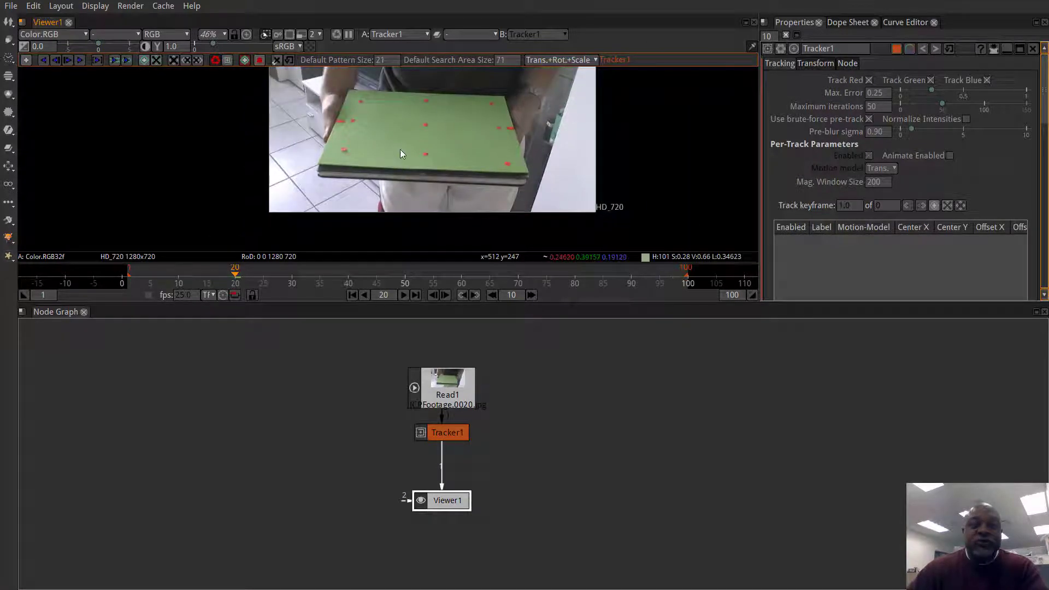
key("f")
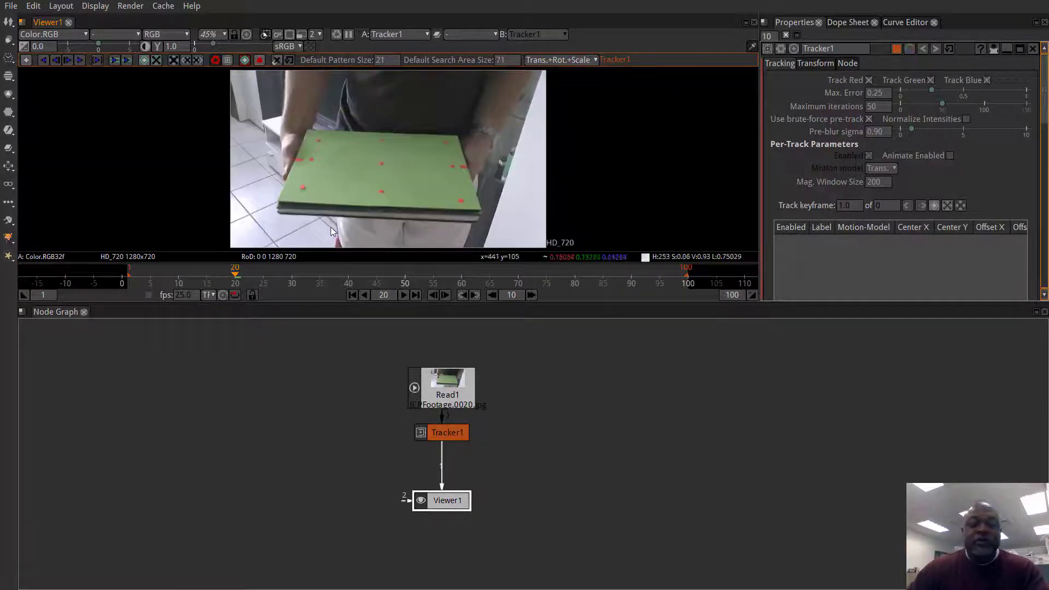
left_click_drag(220, 264, 135, 285)
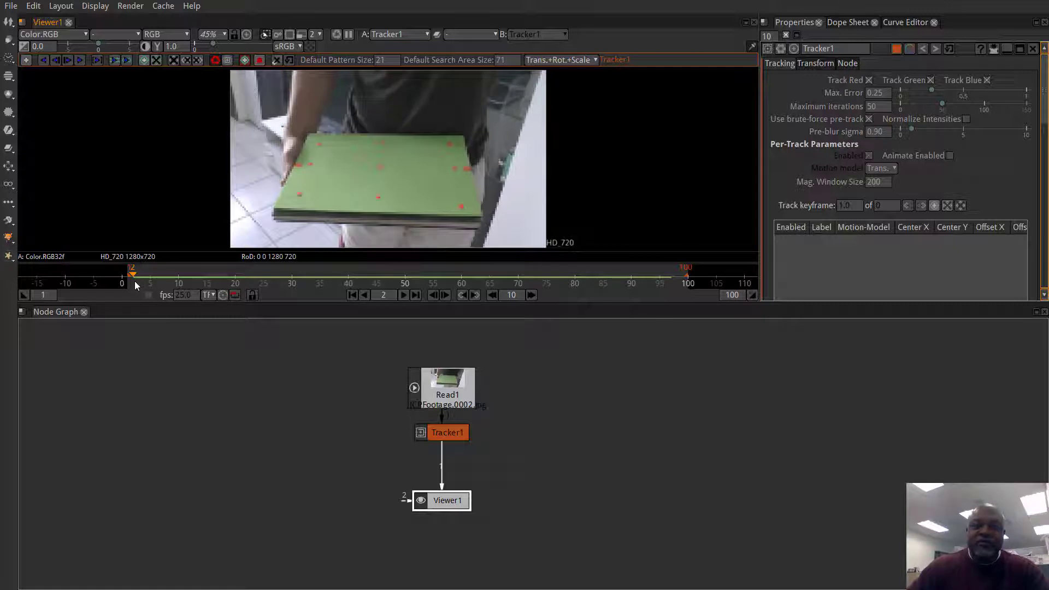
left_click_drag(135, 281, 498, 279)
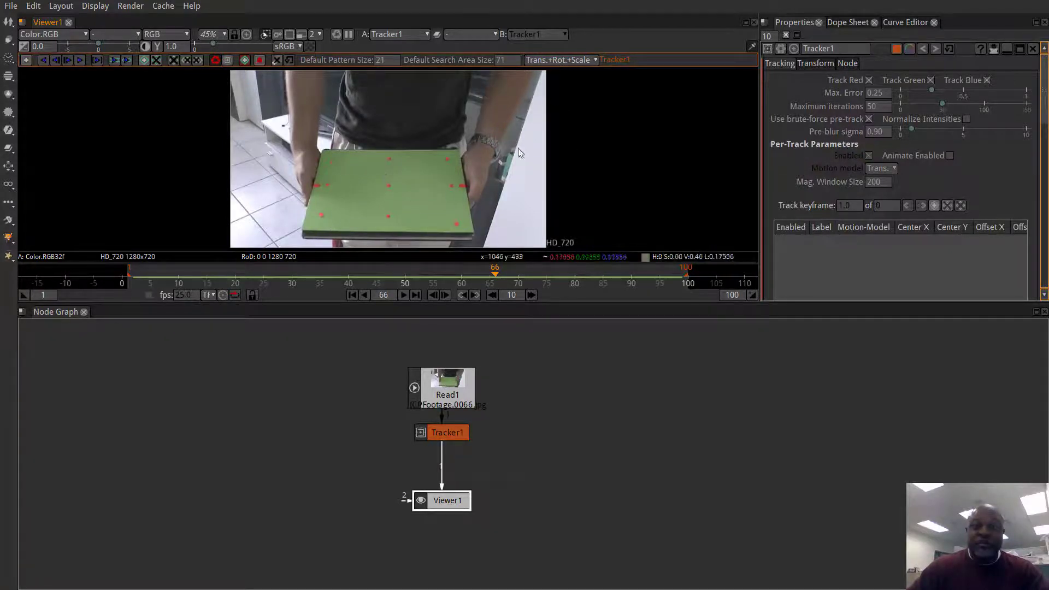
left_click_drag(393, 273, 349, 278)
left_click(353, 295)
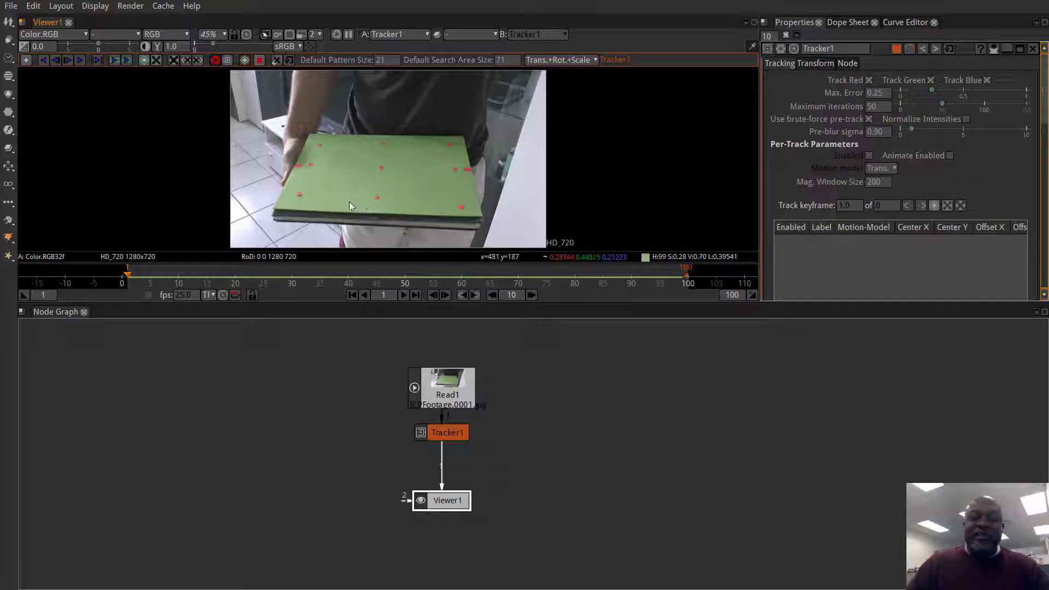
- Add a track centred on the red marker near the green board's lower-left corner at frame 1
left_click_drag(346, 197, 382, 180)
scroll(371, 163, "up", 3)
scroll(372, 163, "up", 3)
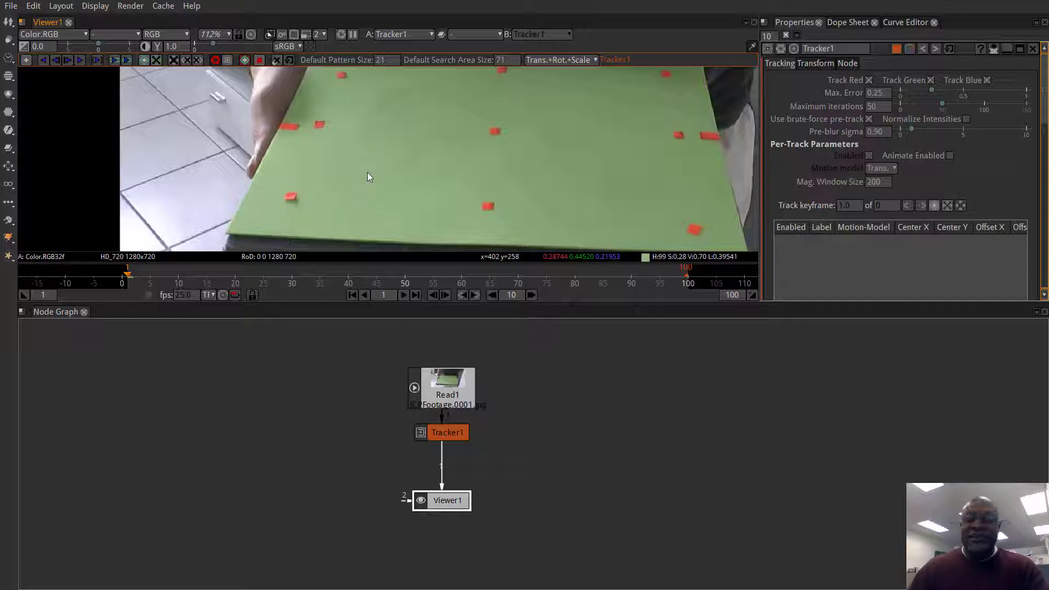
scroll(301, 208, "up", 15)
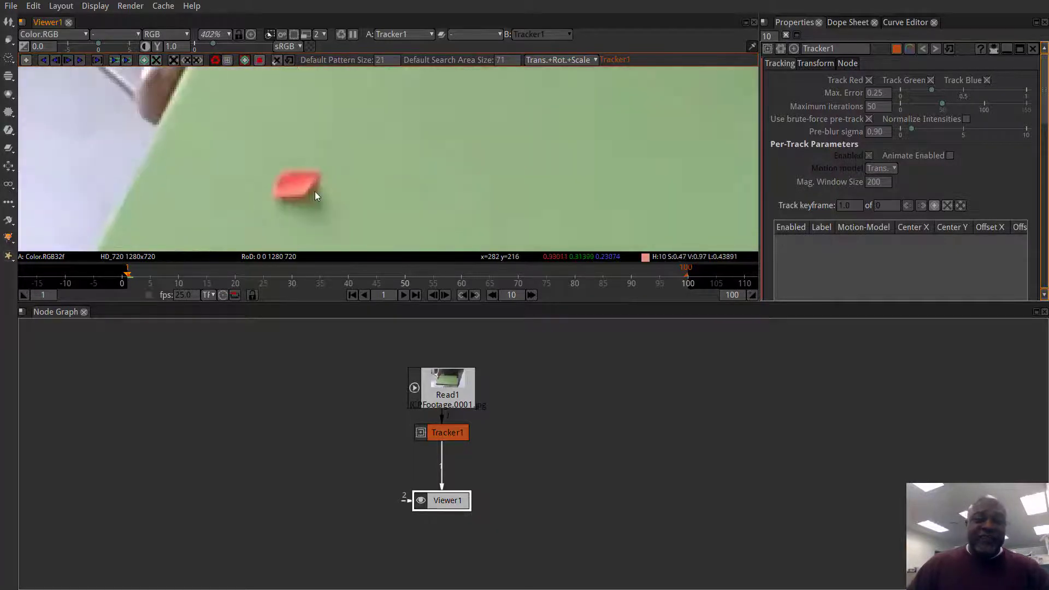
scroll(304, 203, "down", 6)
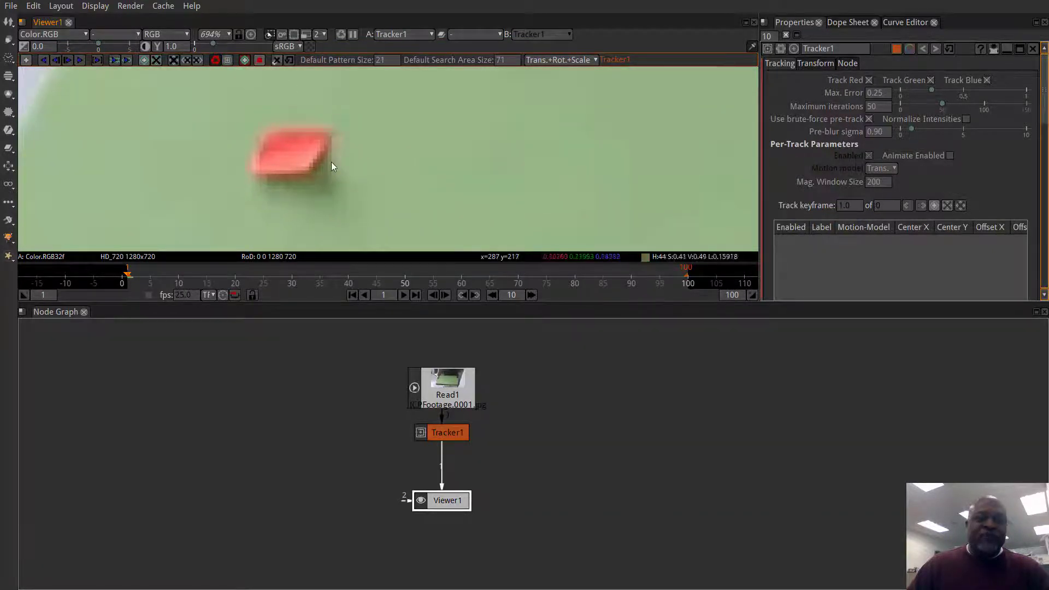
scroll(326, 192, "down", 7)
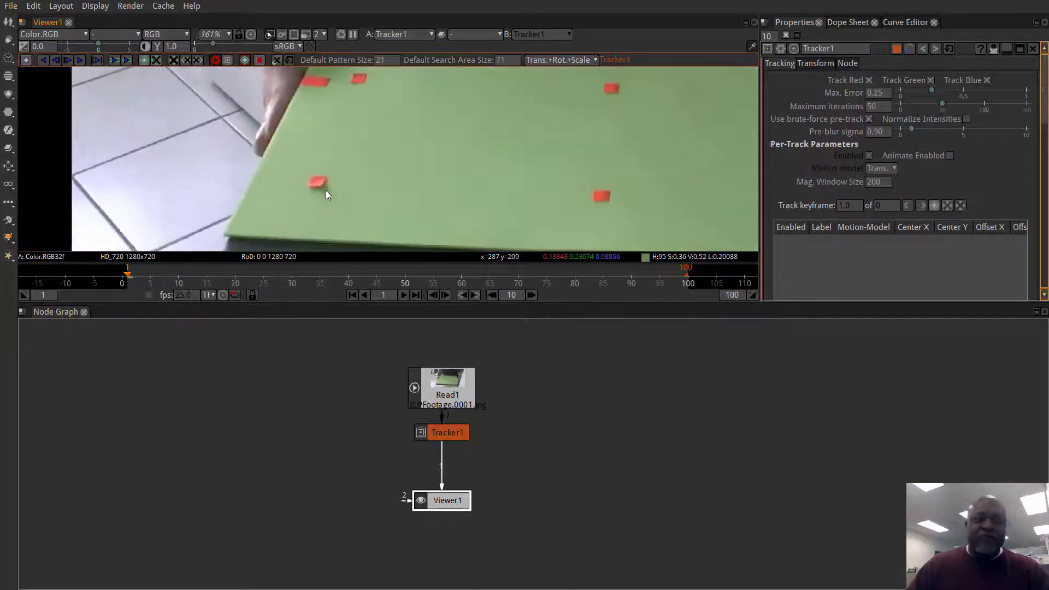
scroll(326, 192, "up", 4)
scroll(325, 190, "down", 6)
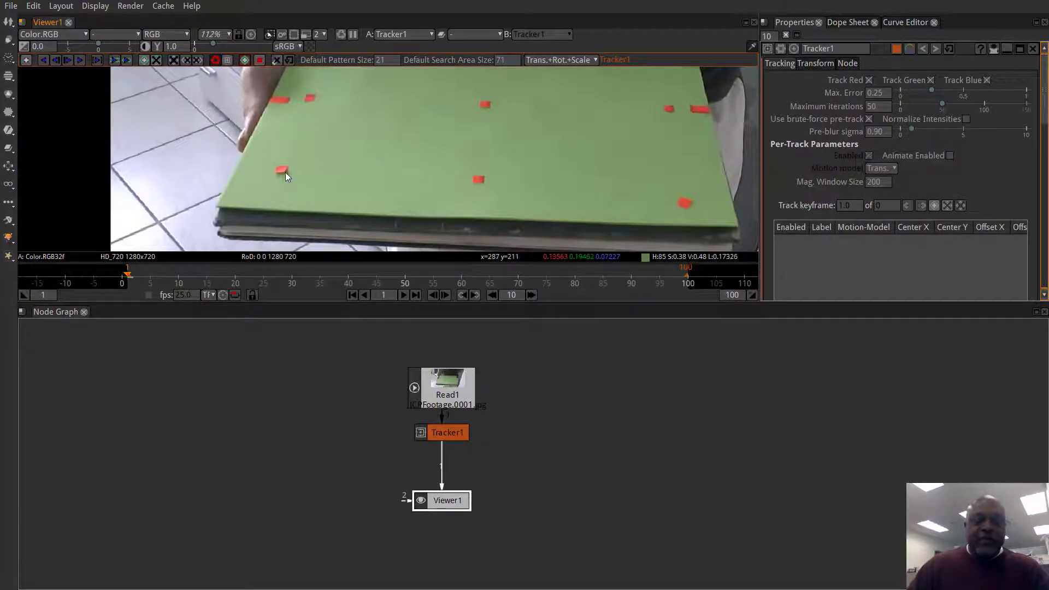
scroll(284, 172, "up", 5)
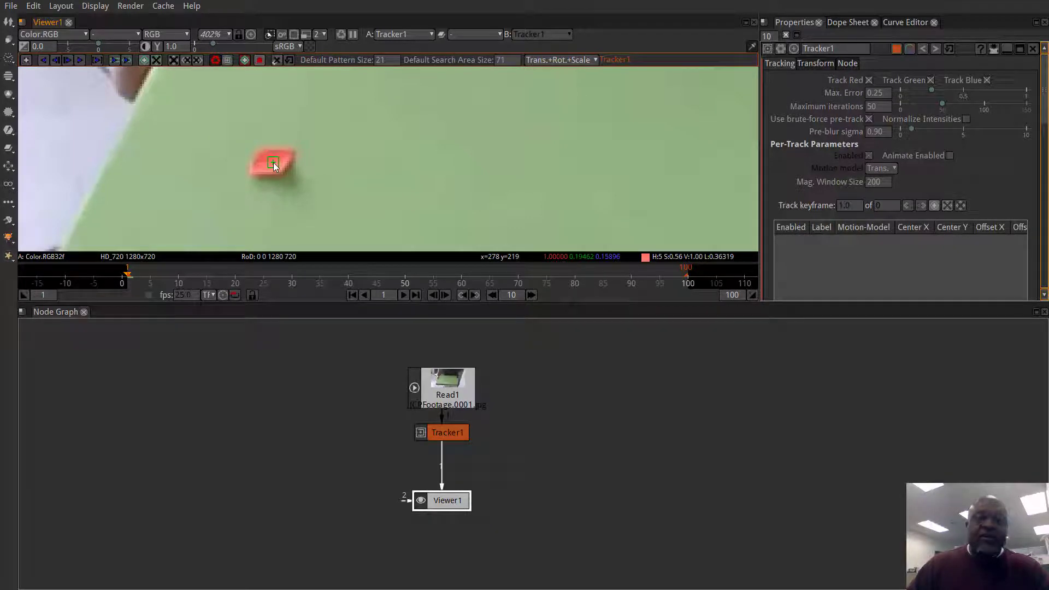
left_click(273, 162, "ctrl+alt")
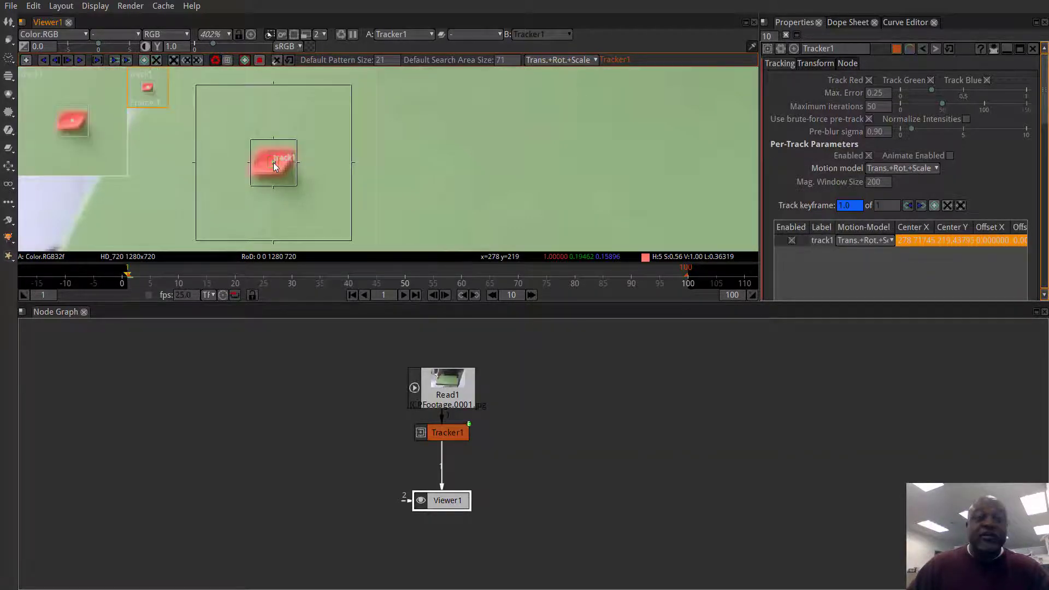
scroll(306, 178, "down", 3)
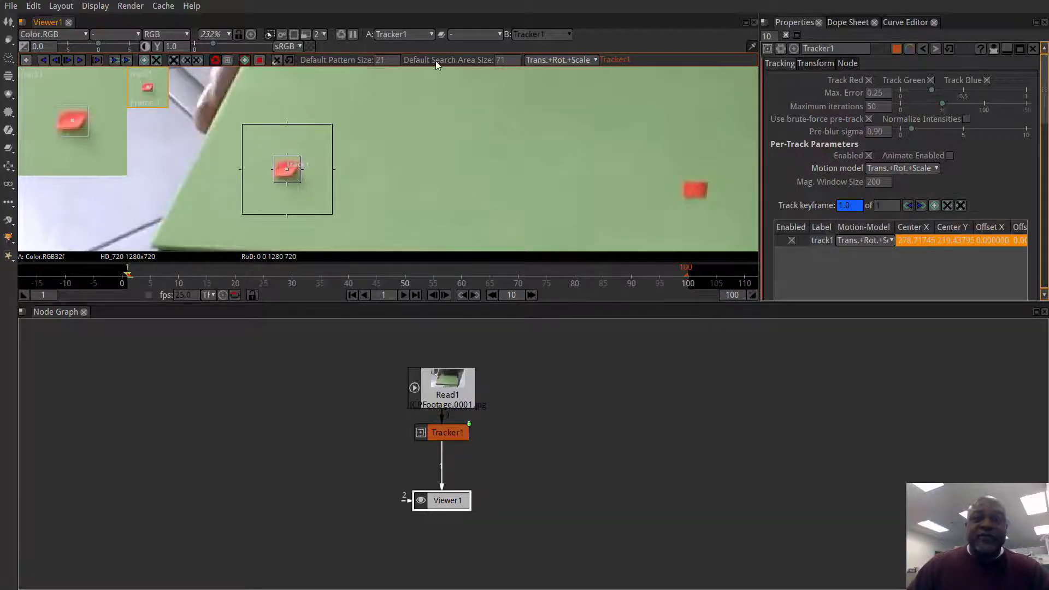
double_click(500, 60)
type("21")
key("Return")
scroll(289, 162, "up", 2)
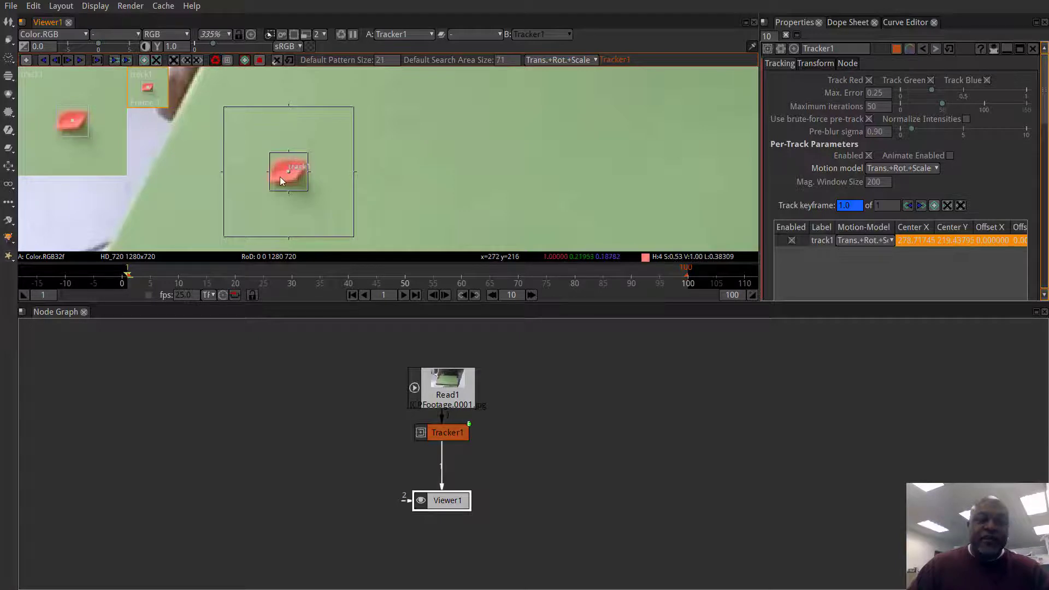
double_click(384, 62)
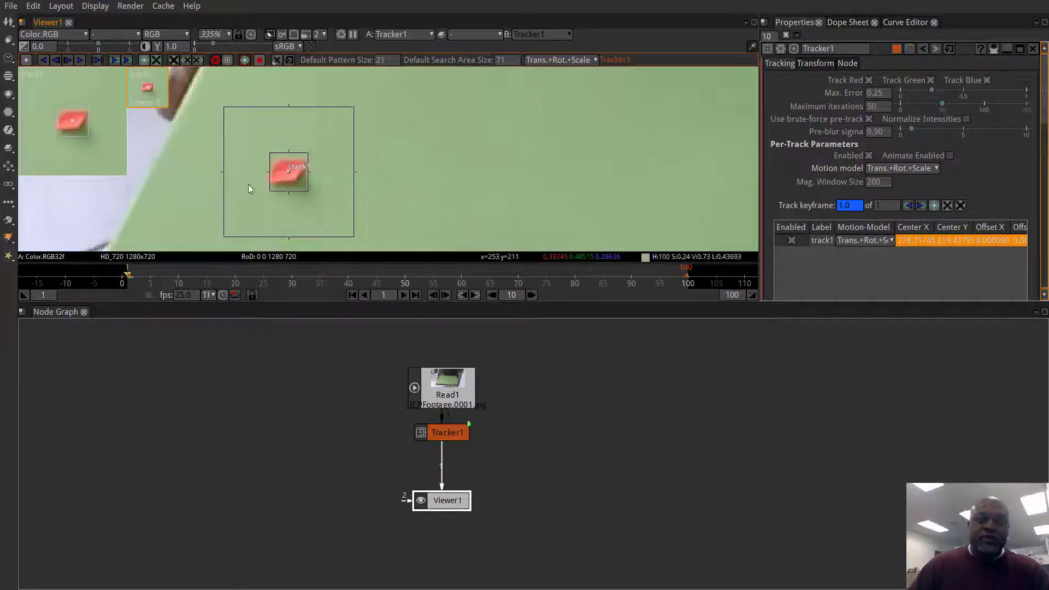
- Enlarge track1's pattern box around the lower-left marker and widen its surrounding search area
scroll(281, 179, "down", 4)
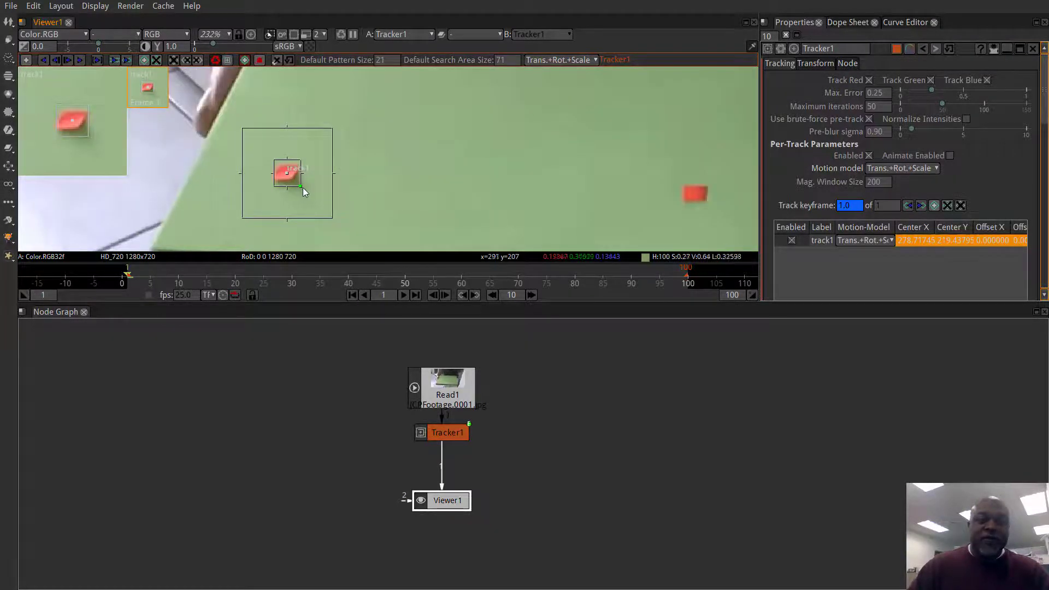
left_click_drag(302, 188, 310, 196)
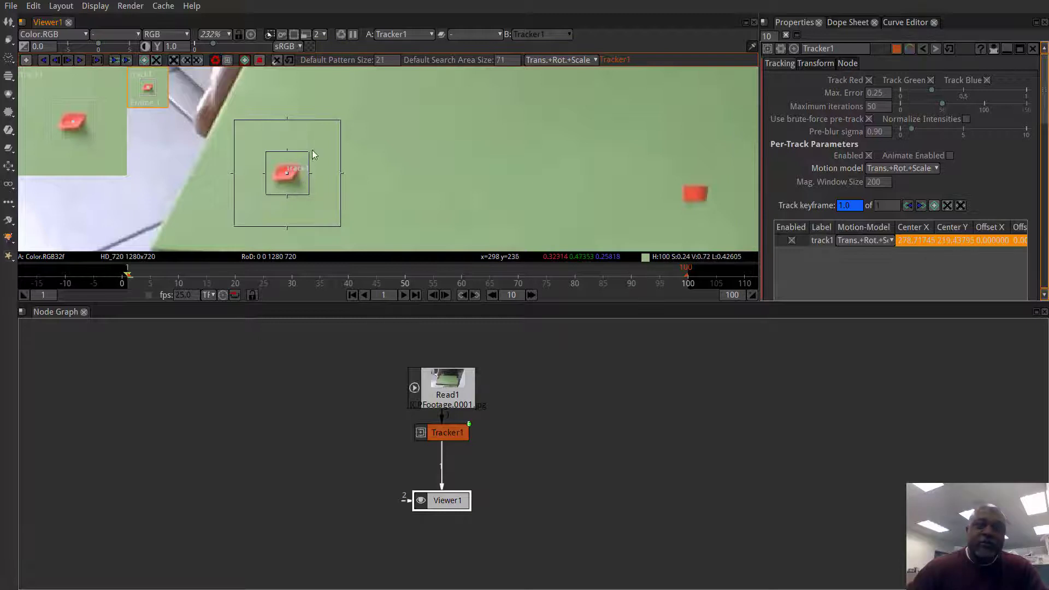
scroll(265, 130, "down", 3)
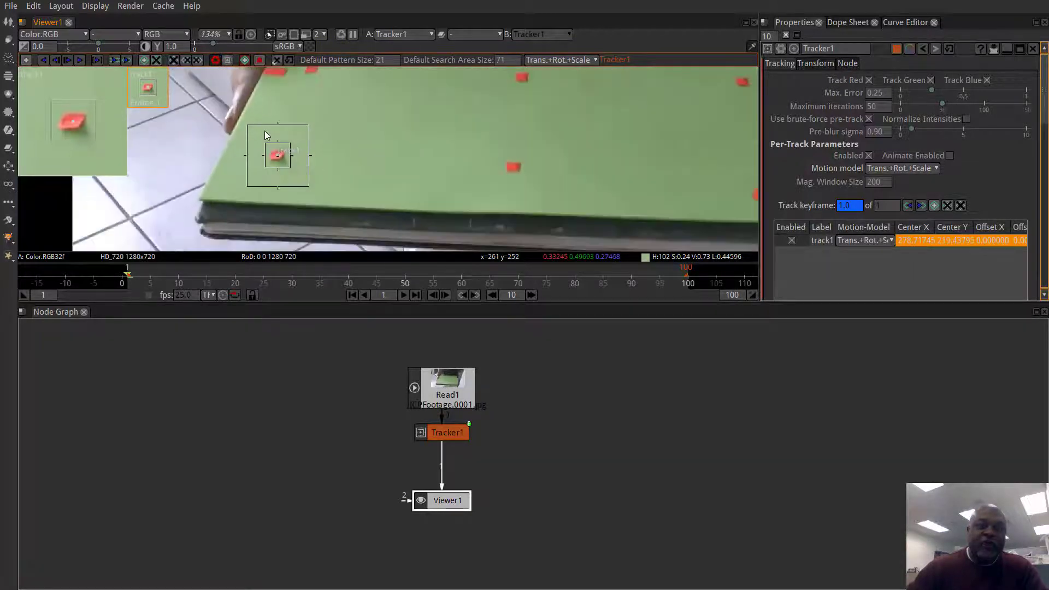
scroll(294, 172, "up", 1)
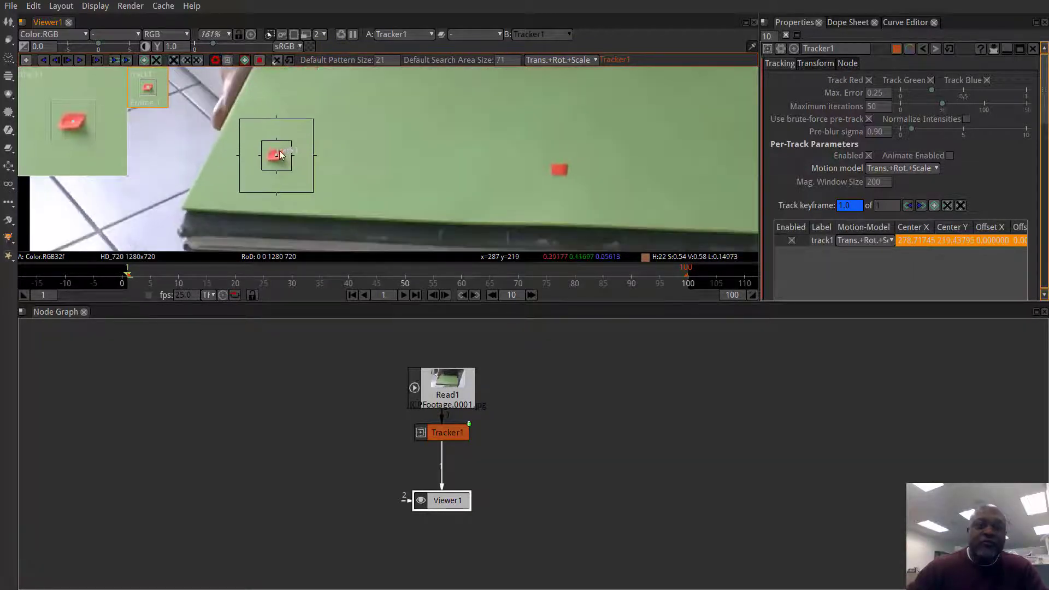
scroll(273, 156, "up", 1)
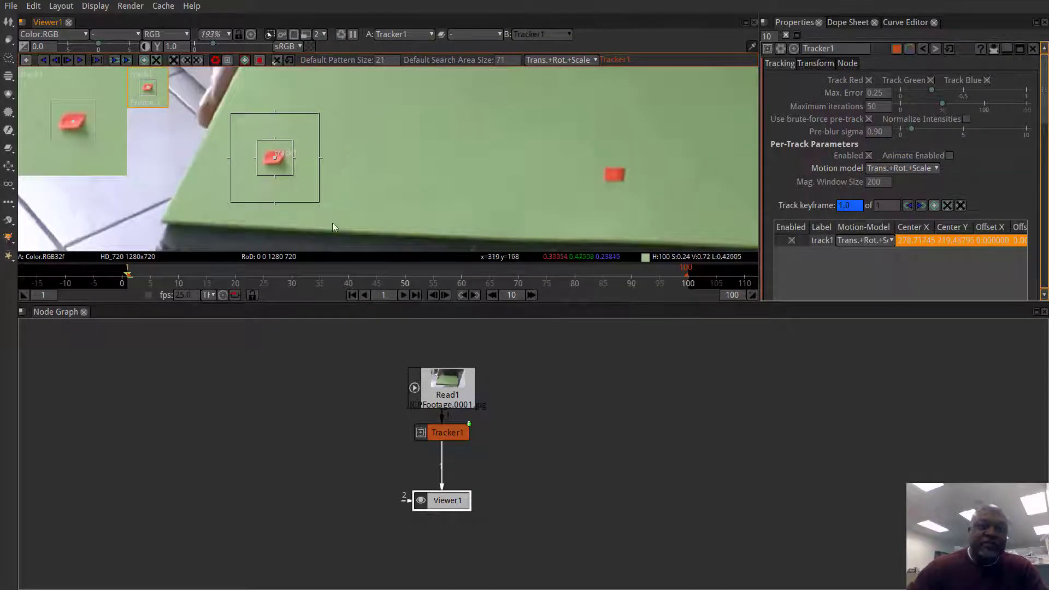
left_click_drag(319, 202, 333, 216)
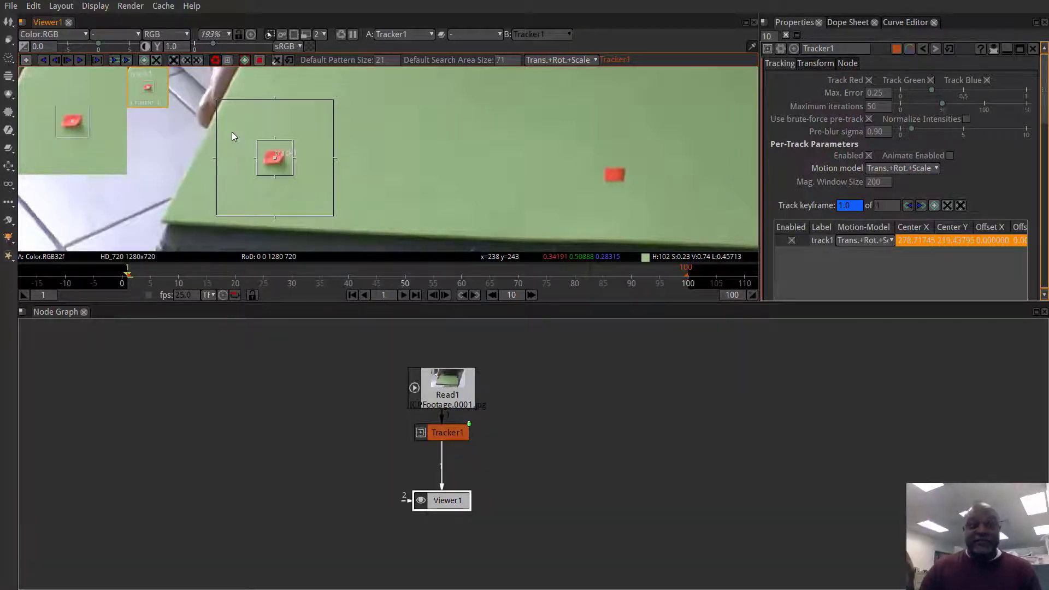
- At frame 100, reposition track1 onto the board's lower-left red marker to set a keyframe
scroll(350, 140, "down", 5)
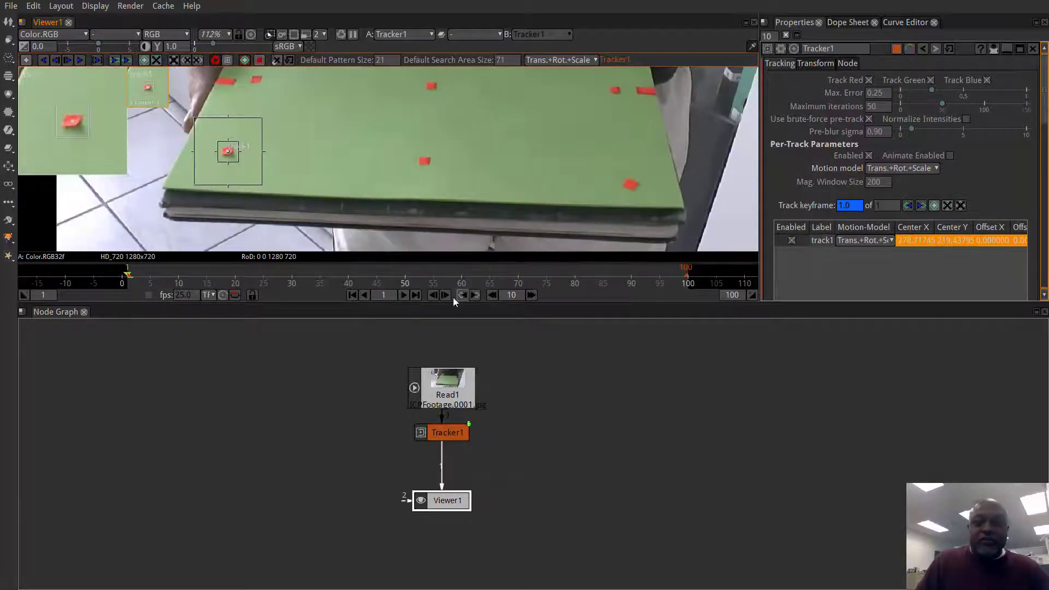
left_click(416, 297)
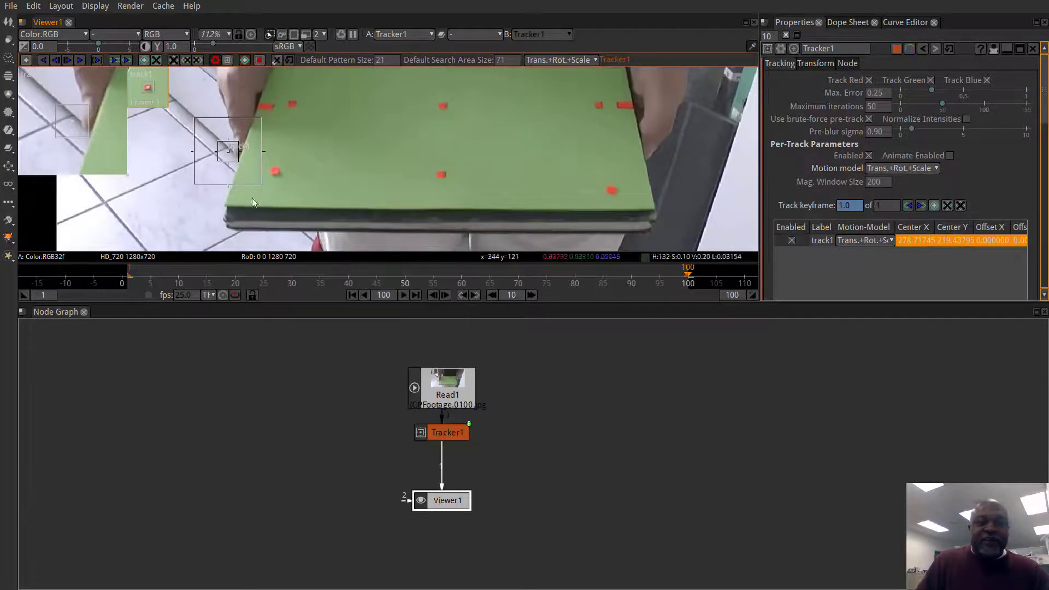
left_click(351, 296)
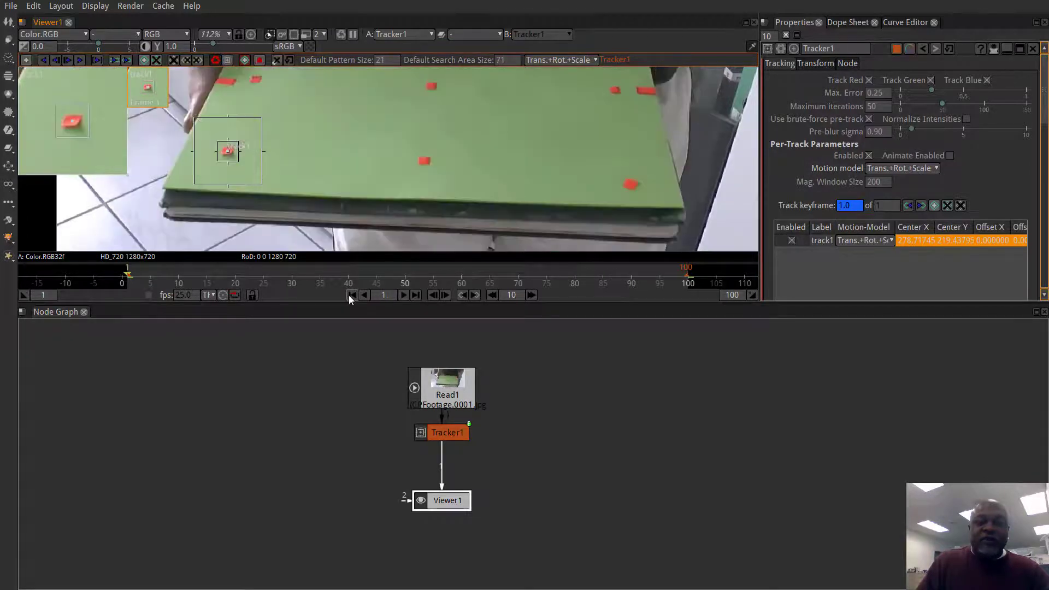
left_click(417, 296)
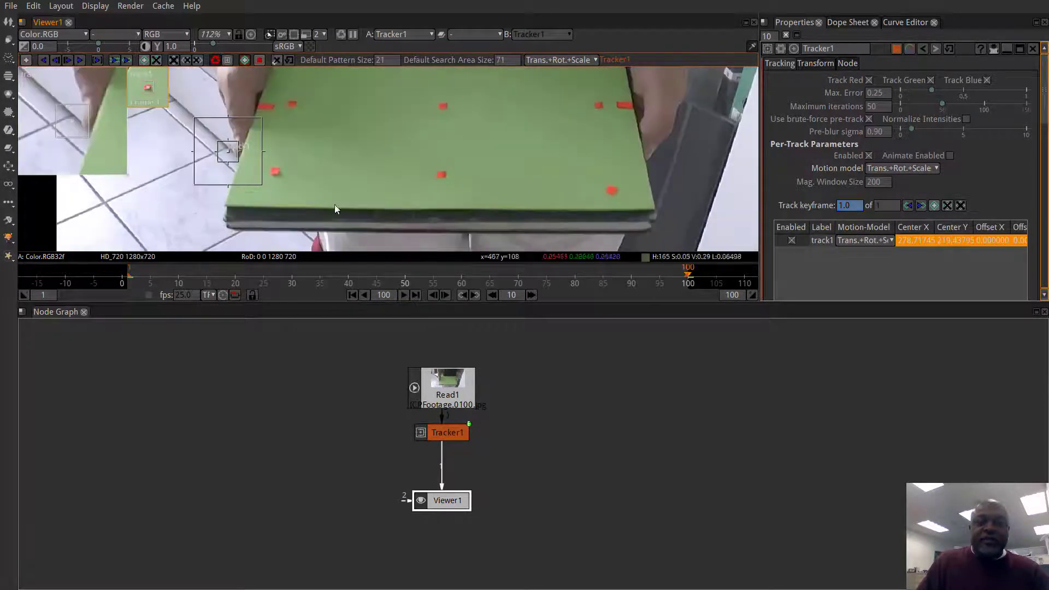
left_click_drag(230, 153, 275, 175)
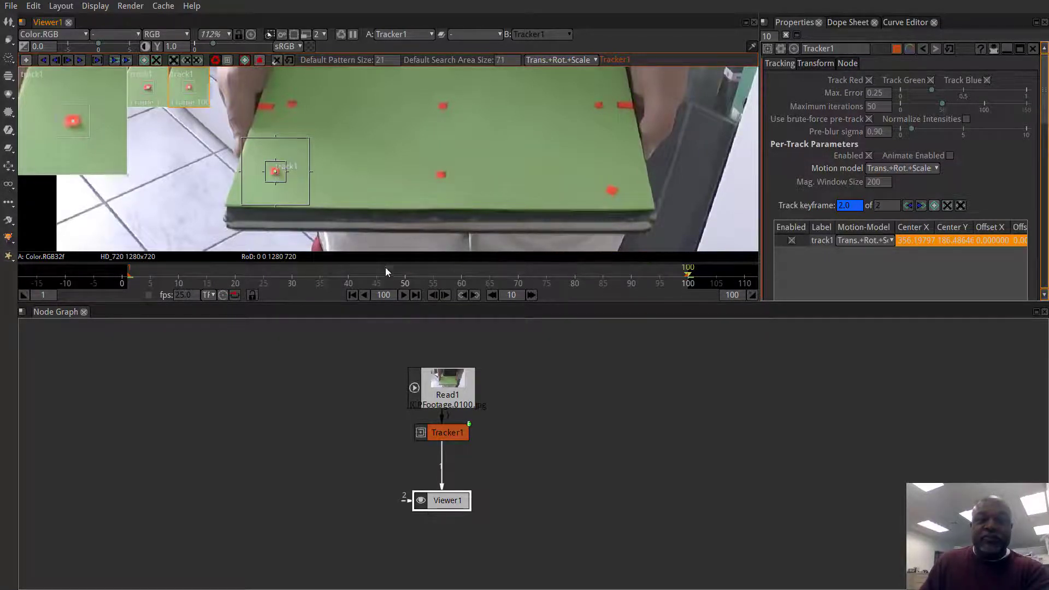
- Add track1 keyframes at frames 50 and 25 by centring it on the lower-left red marker
left_click(353, 294)
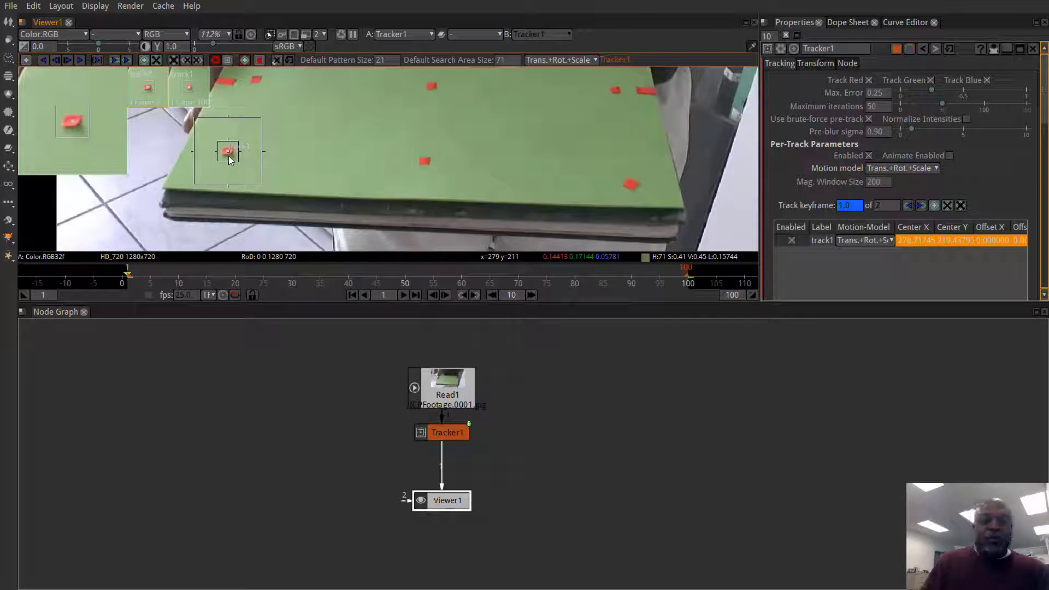
left_click(407, 283)
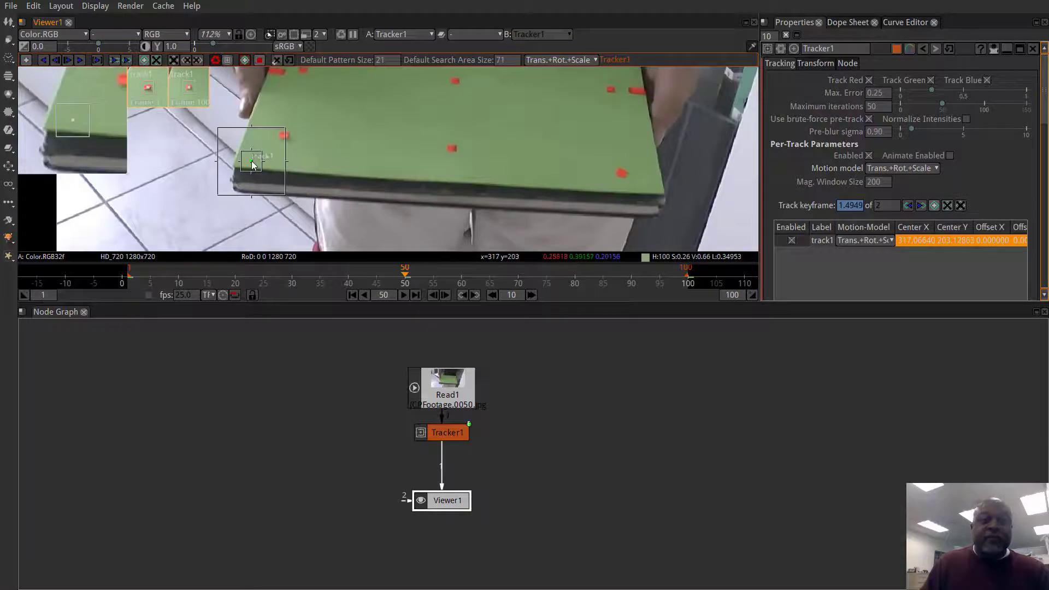
left_click_drag(253, 166, 287, 138)
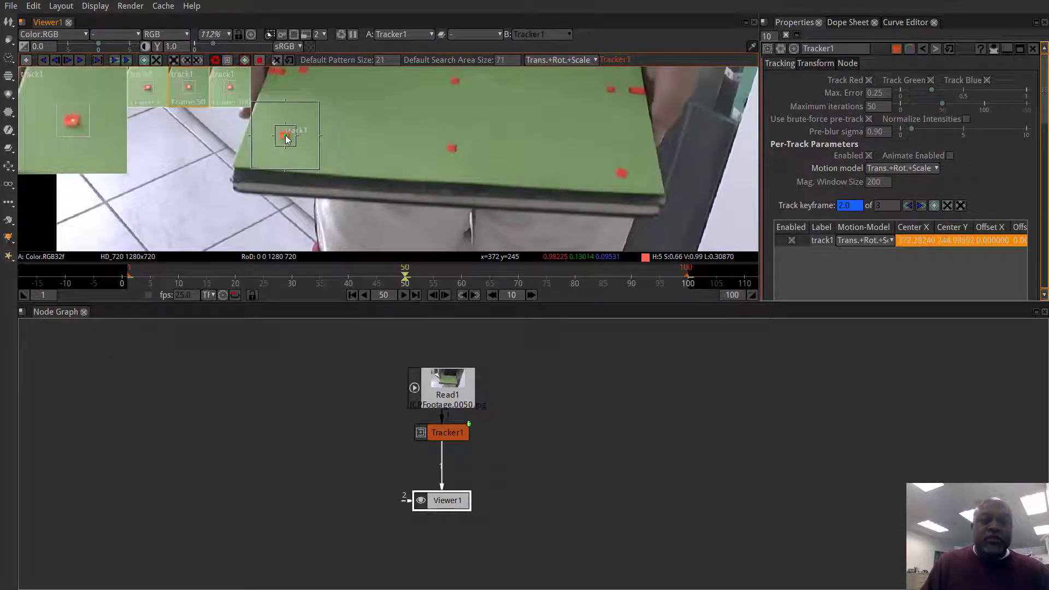
left_click(264, 274)
mouse_move(329, 163)
left_mouse_down()
mouse_move(379, 184)
mouse_move(297, 150)
left_mouse_up()
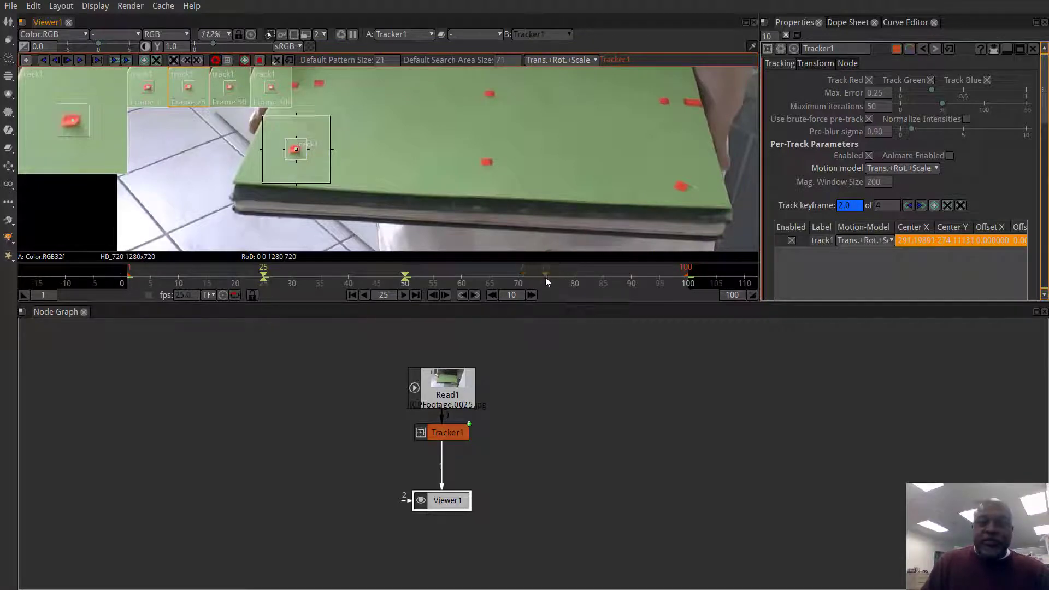
- Add track1 keyframes at frames 75 and 10 by centring it on the lower-left red marker
left_click(546, 277)
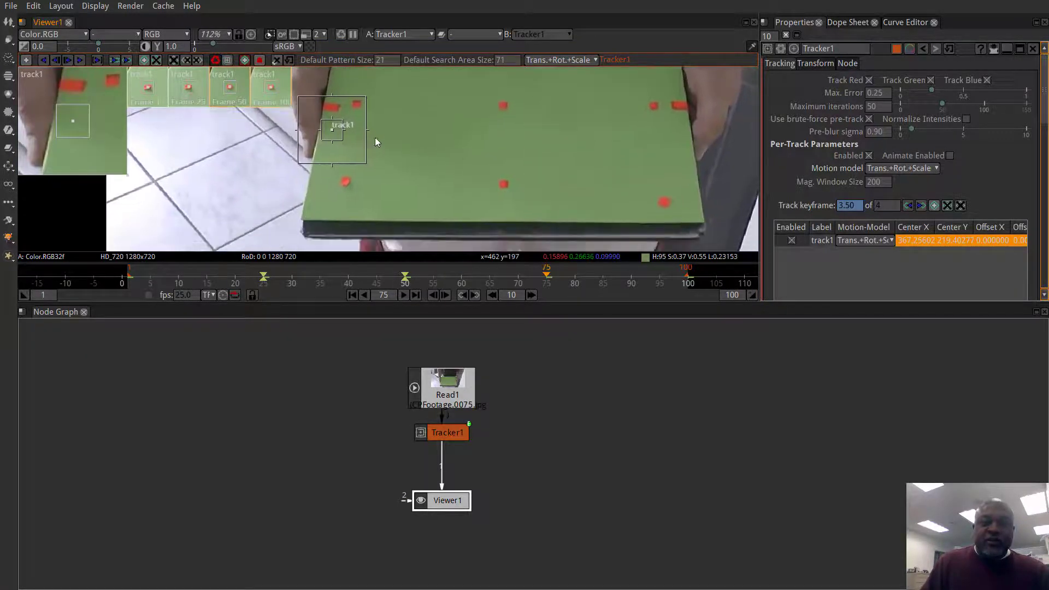
left_click_drag(330, 131, 345, 182)
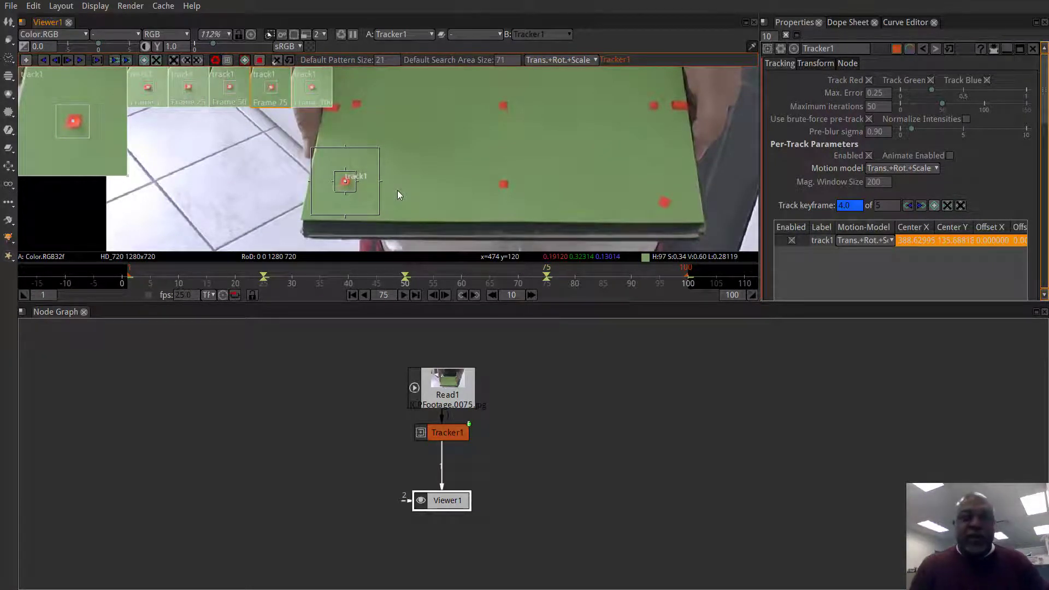
left_click(178, 281)
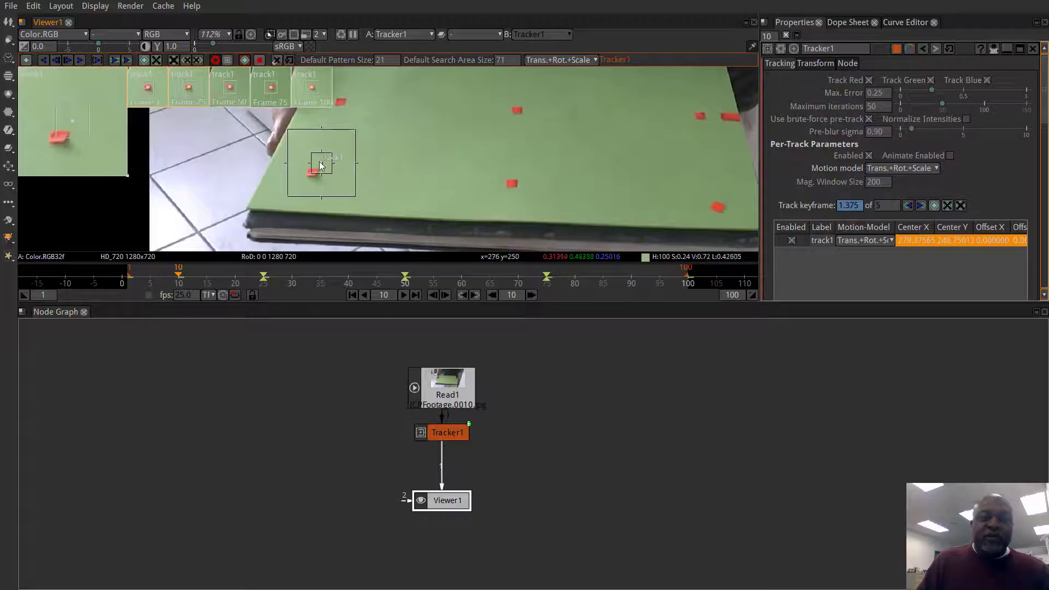
left_click(321, 165)
left_click_drag(321, 168, 315, 175)
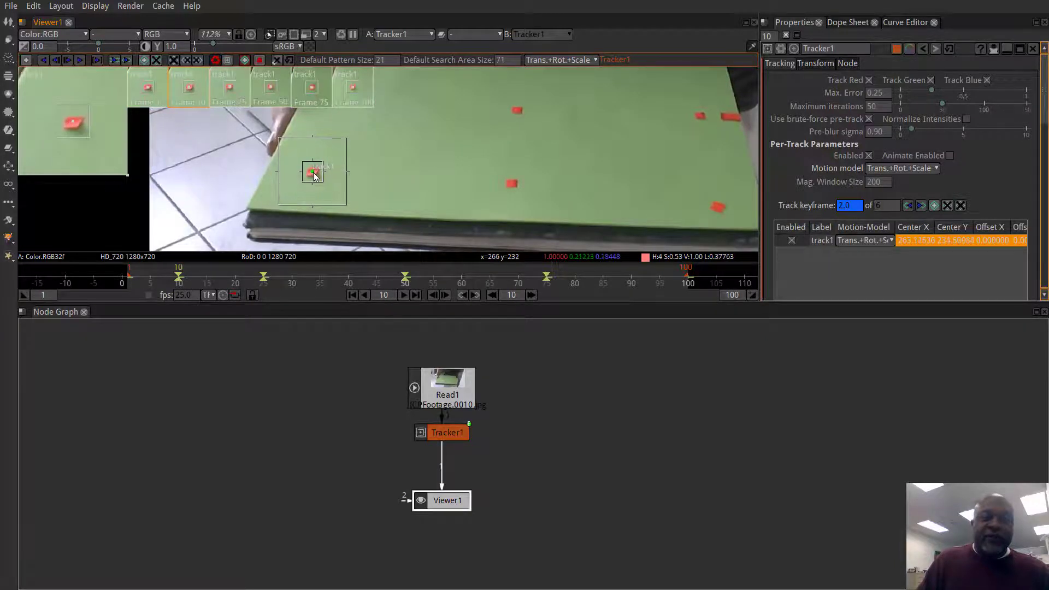
- Add track1 keyframes at frames 35 and 60 by centring it on the lower-left red marker
left_click(322, 275)
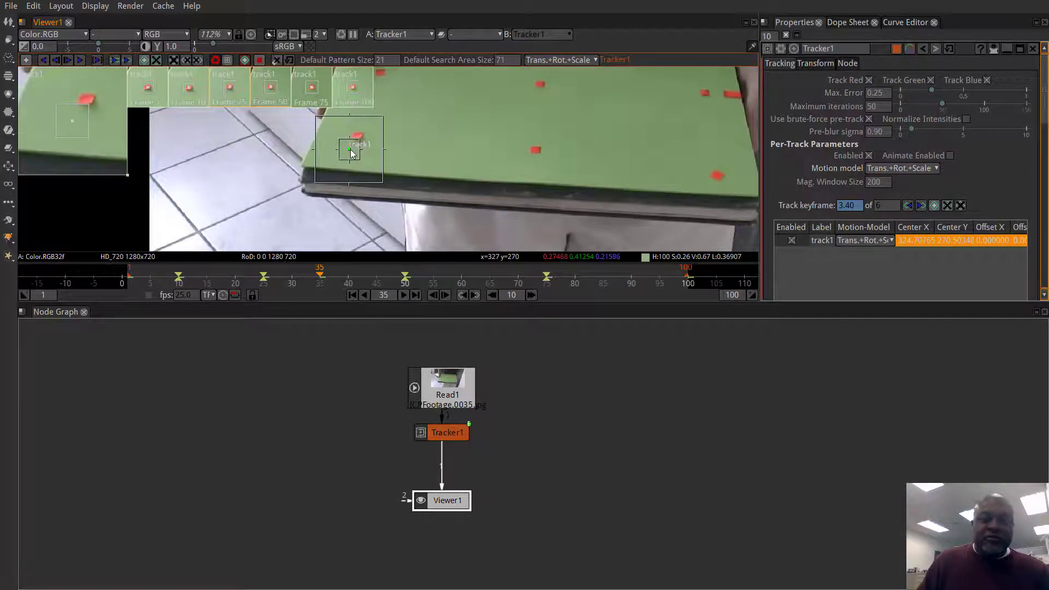
left_click_drag(351, 152, 360, 136)
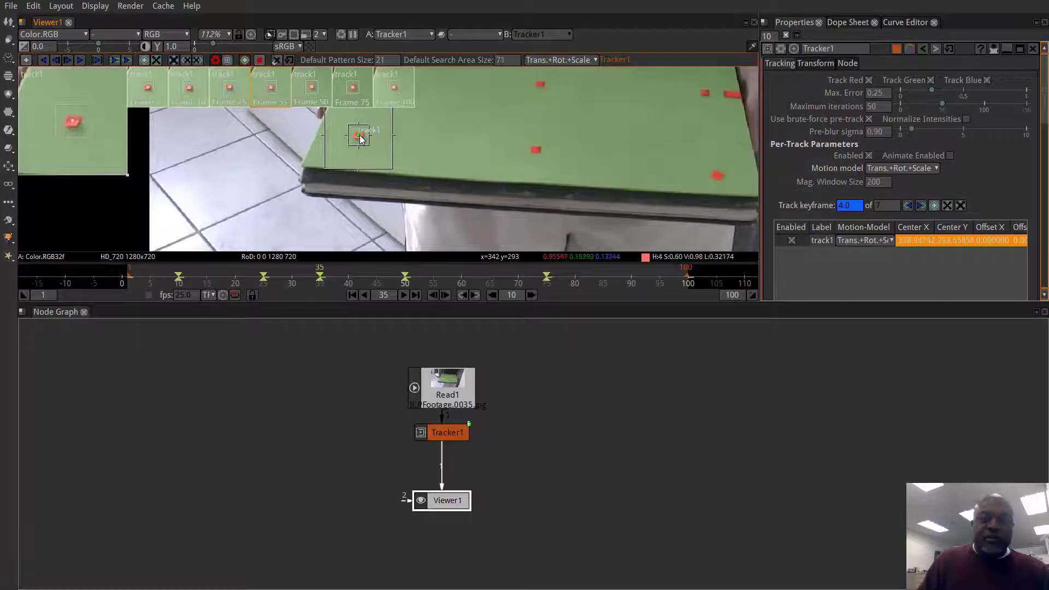
left_click(462, 276)
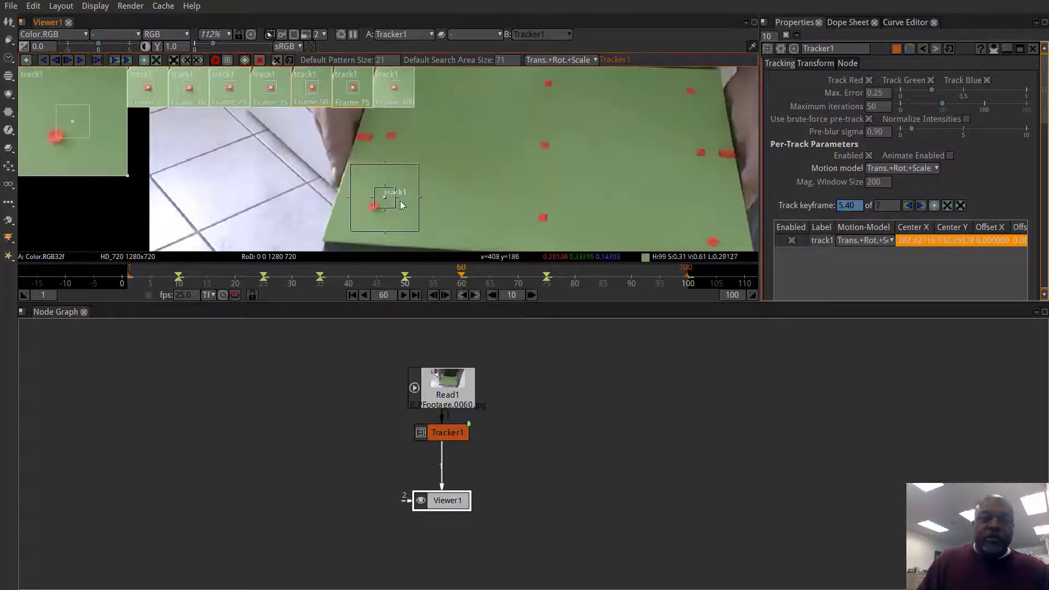
left_click_drag(383, 200, 373, 211)
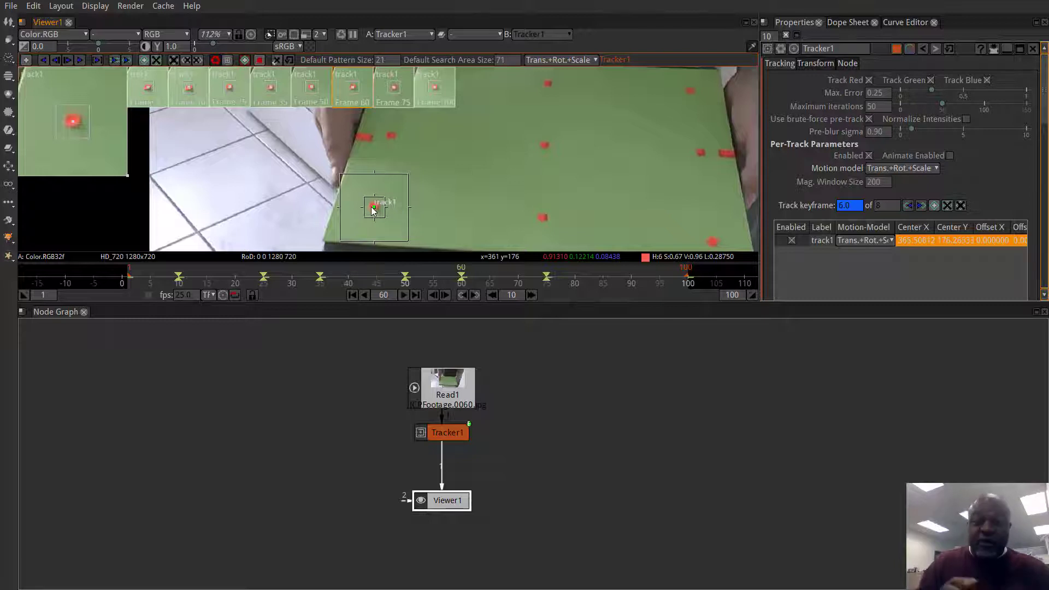
- Add a track1 keyframe at frame 86 by centring it on the lower-left red marker
scroll(522, 176, "down", 4)
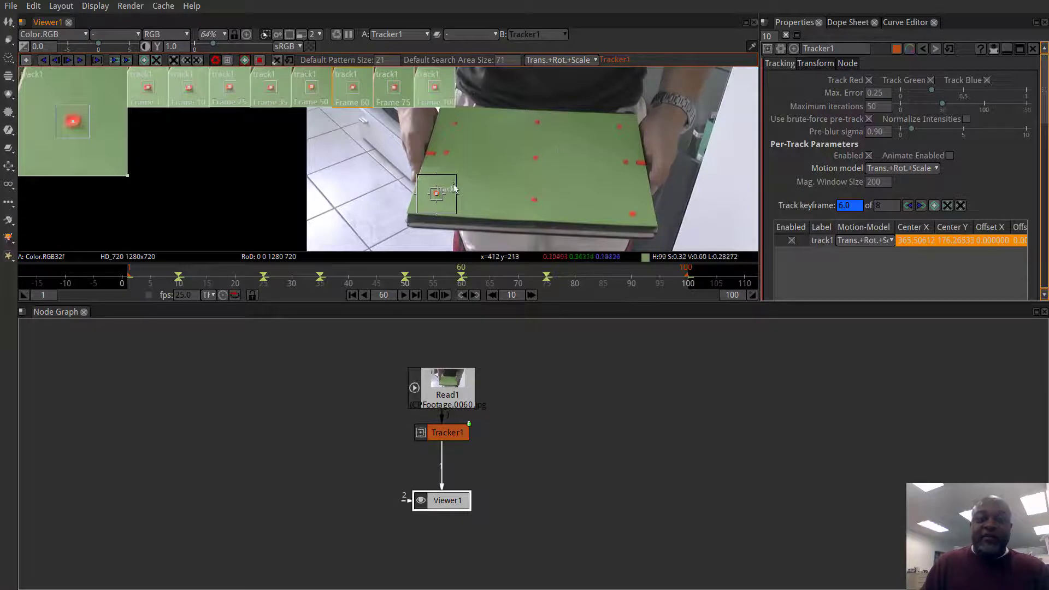
left_click(608, 282)
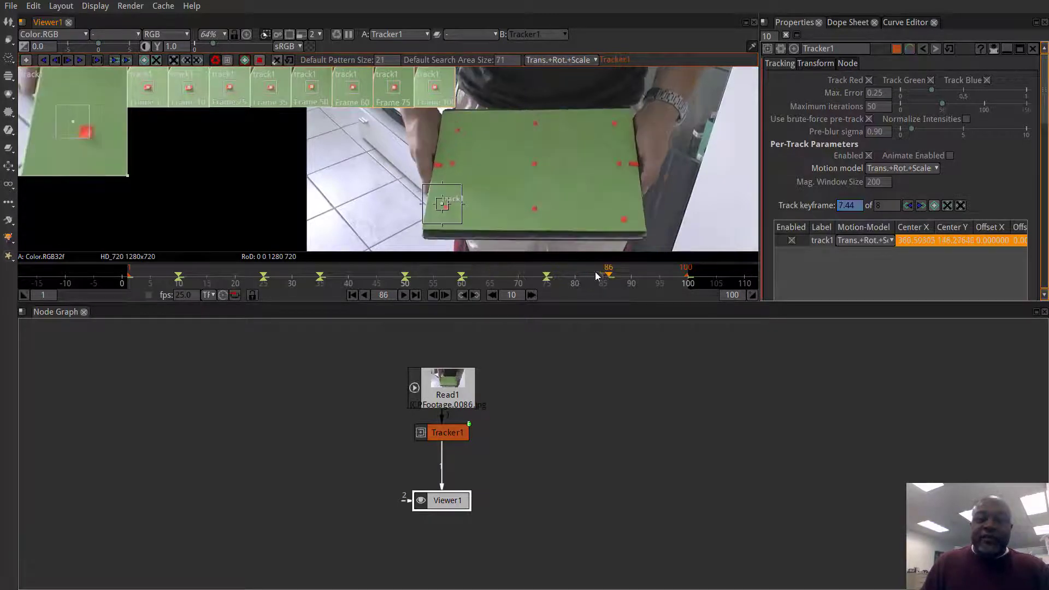
scroll(451, 226, "up", 1)
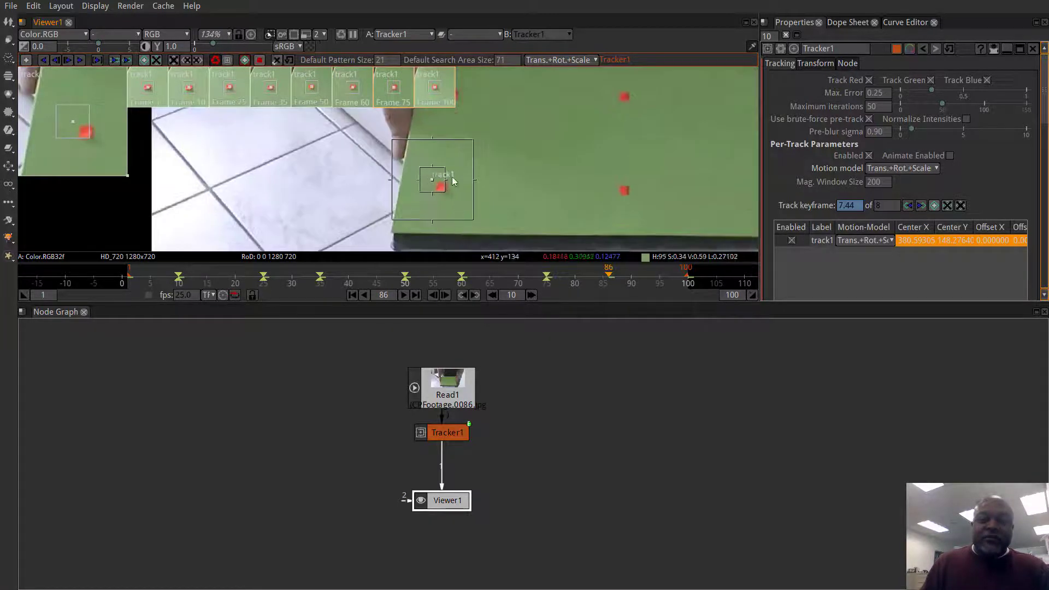
scroll(479, 184, "up", 3)
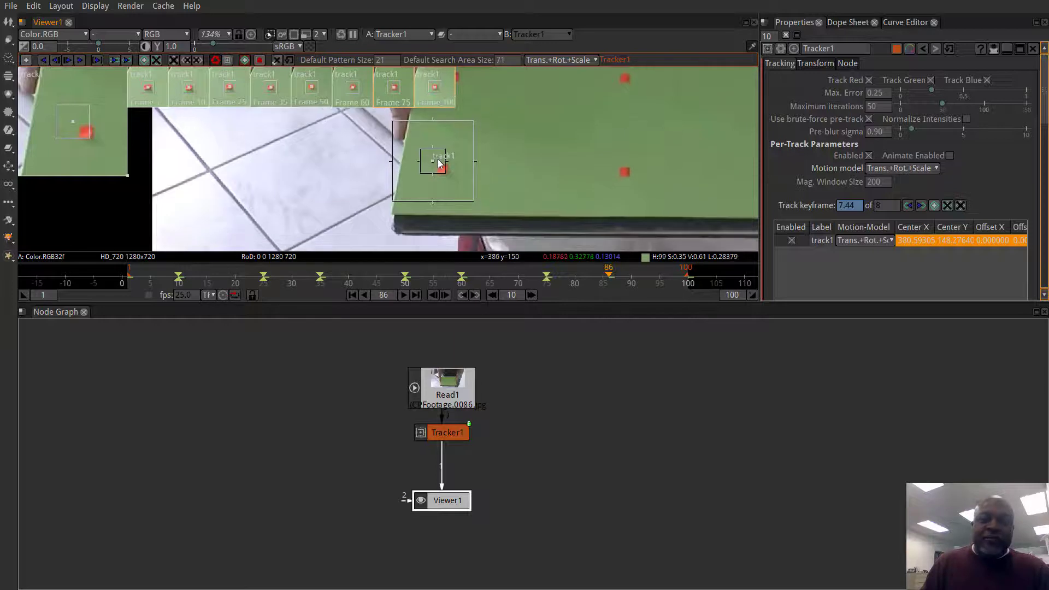
left_click_drag(432, 163, 443, 170)
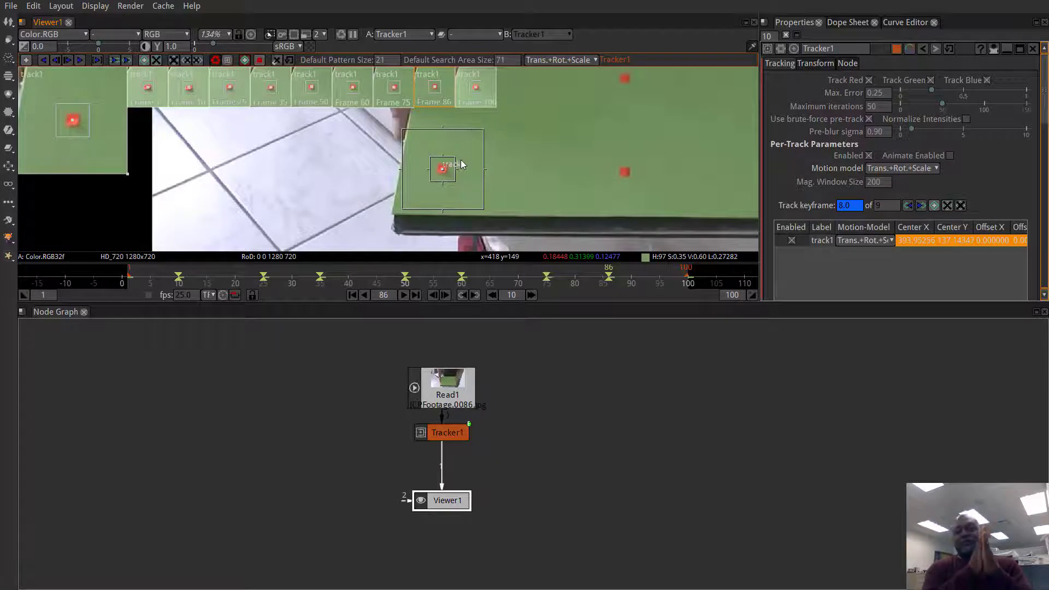
- Add a track1 keyframe at frame 93 by centring it on the lower-left red marker
scroll(524, 157, "down", 10)
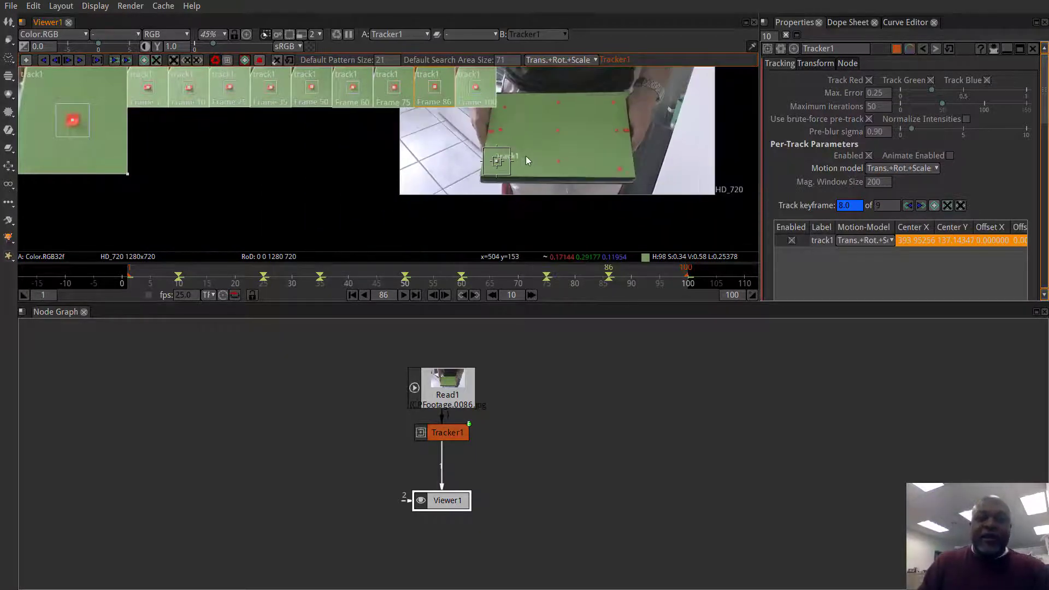
left_click_drag(533, 155, 436, 173)
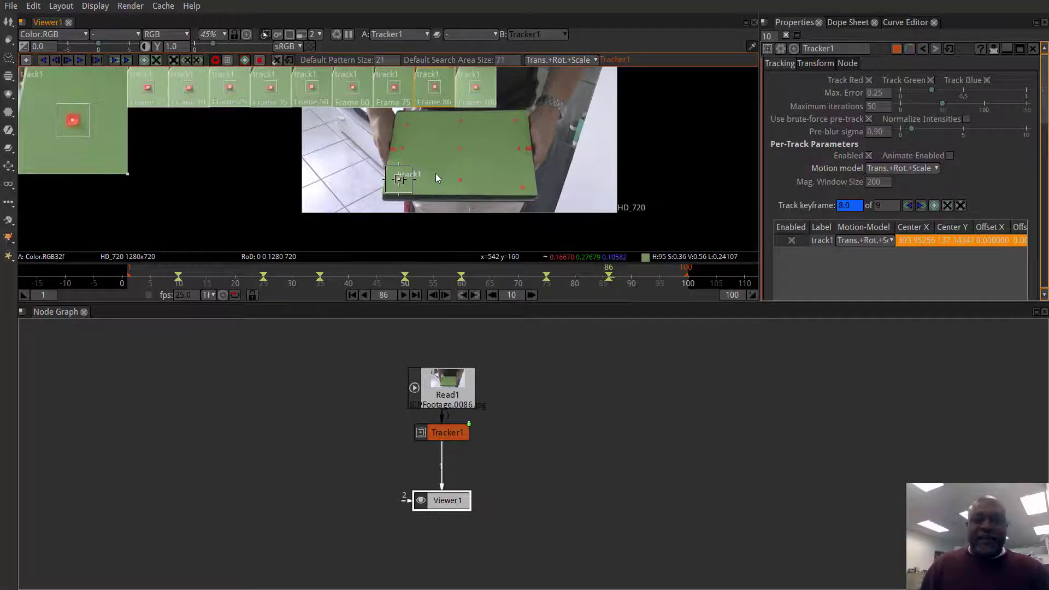
scroll(436, 178, "up", 10)
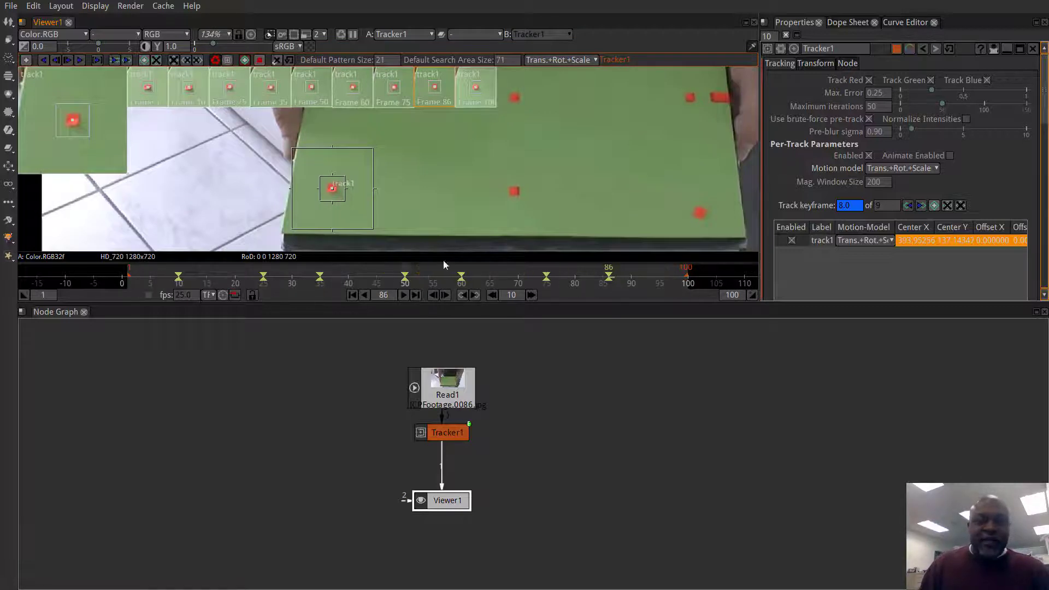
left_click(648, 273)
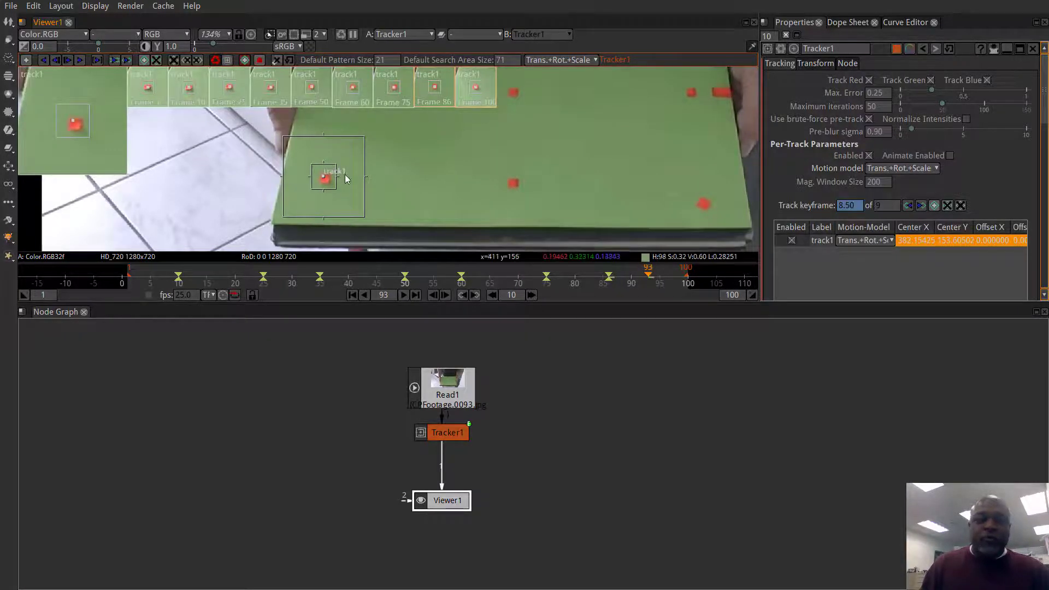
scroll(320, 176, "up", 5)
left_click_drag(280, 177, 284, 188)
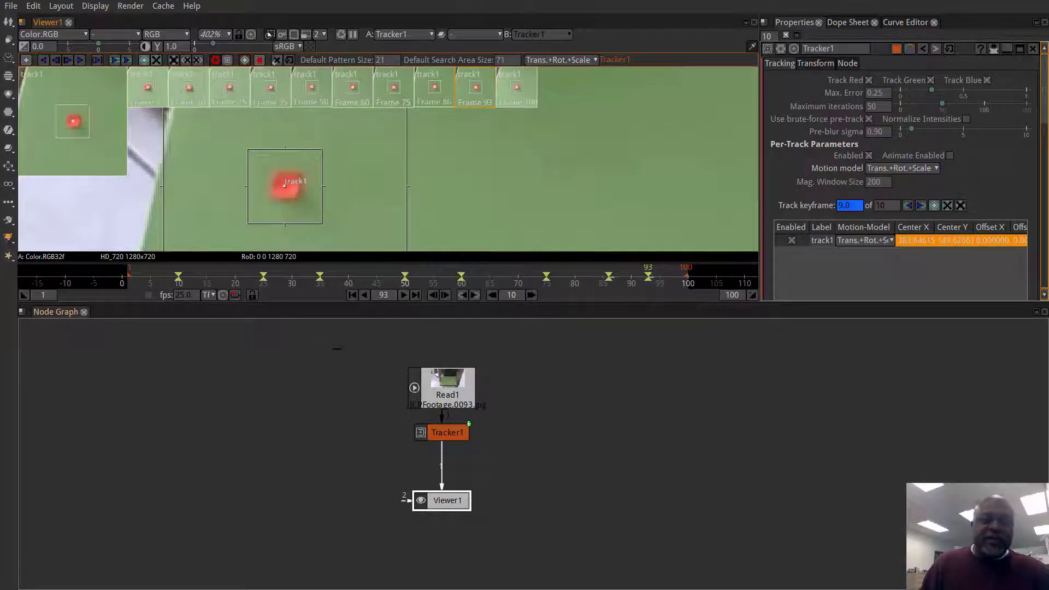
- Set track1's keyframe at frame 1, and add one at frame 43 by centring it on the lower-left red marker
left_click(352, 295)
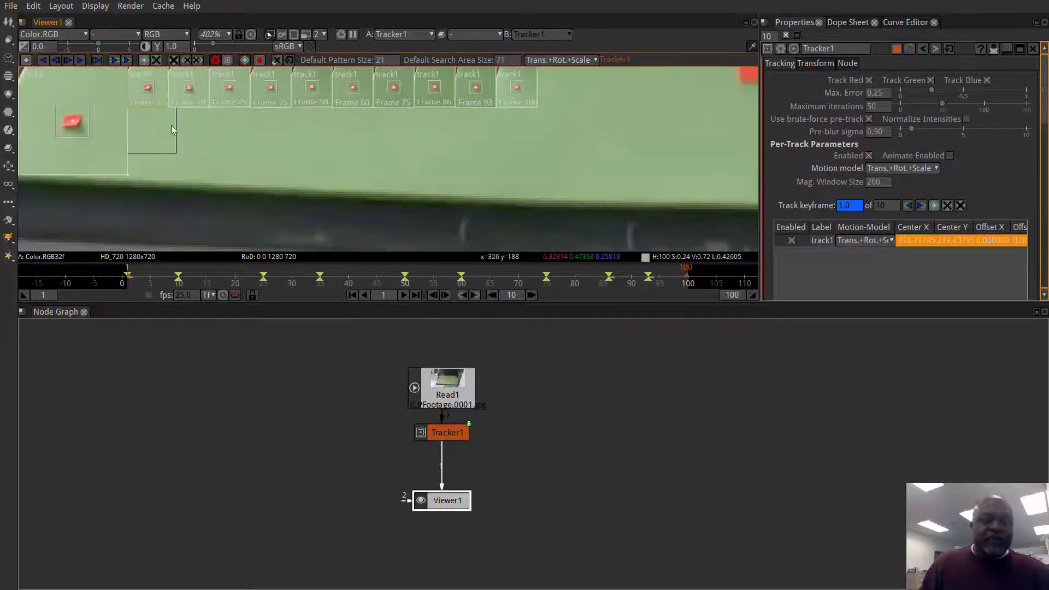
left_click(144, 60)
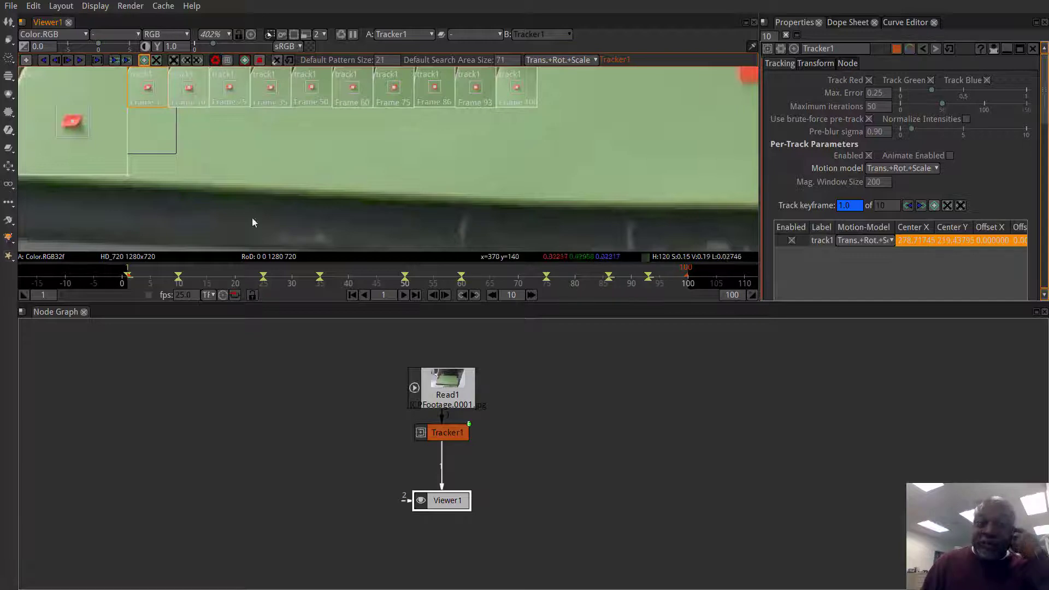
left_click(365, 278)
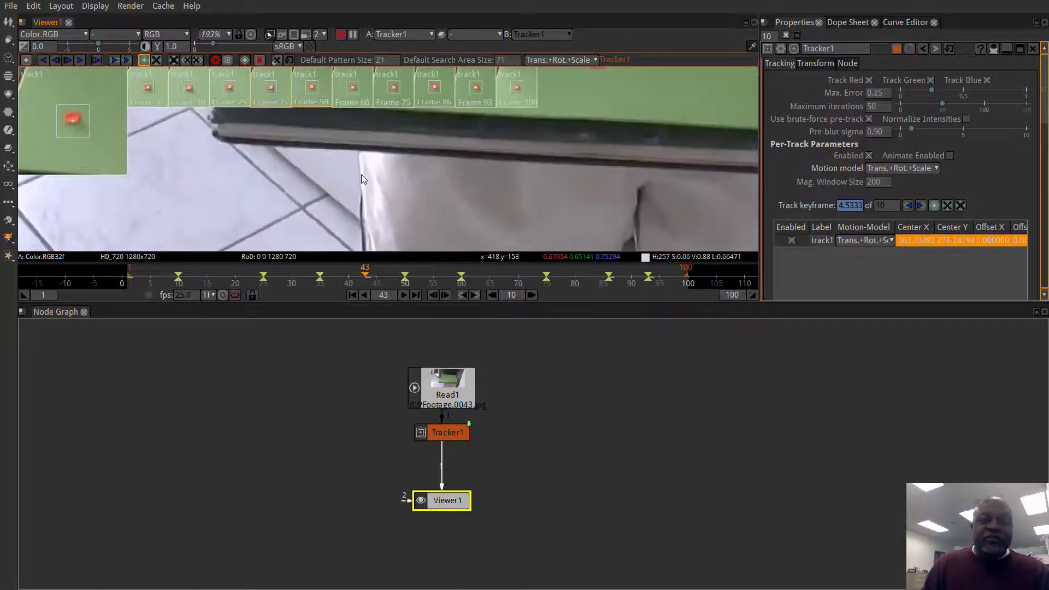
scroll(361, 176, "down", 6)
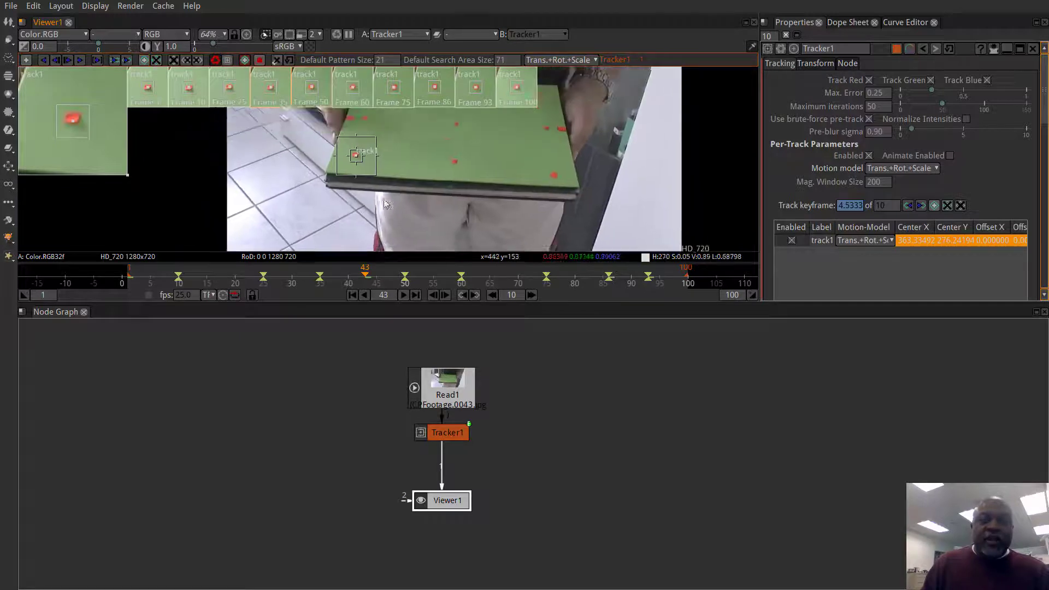
scroll(373, 169, "up", 7)
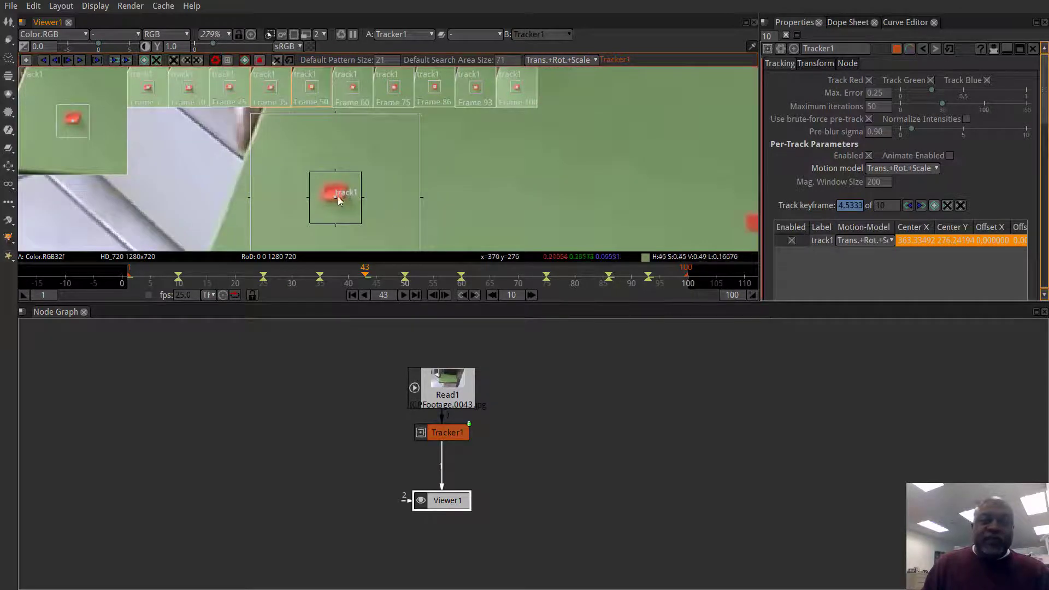
left_click_drag(338, 201, 336, 189)
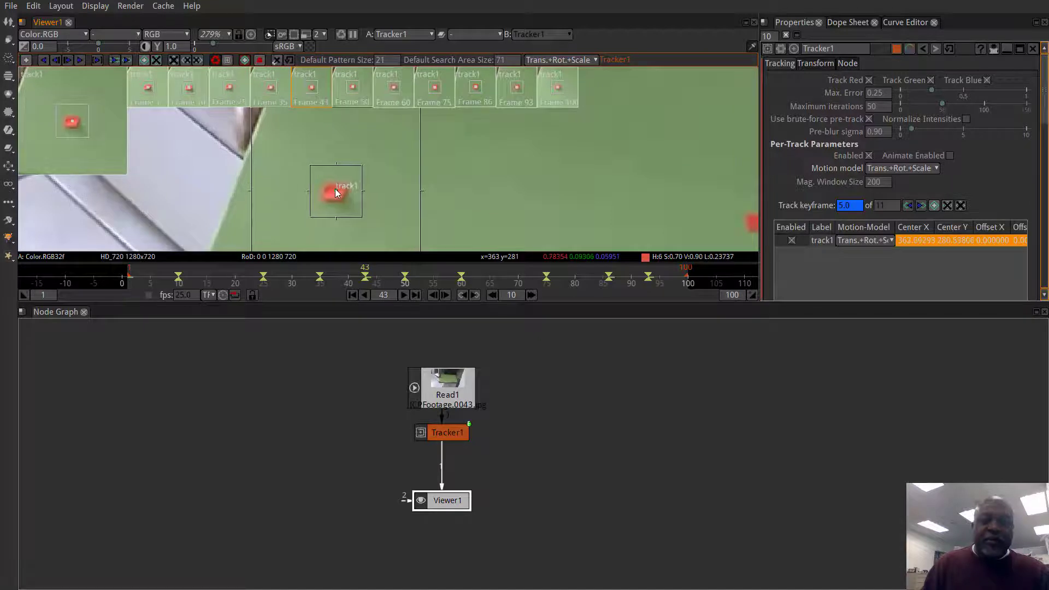
- Add a track1 keyframe at frame 68 by centring it on the lower-left red marker
left_click(510, 269)
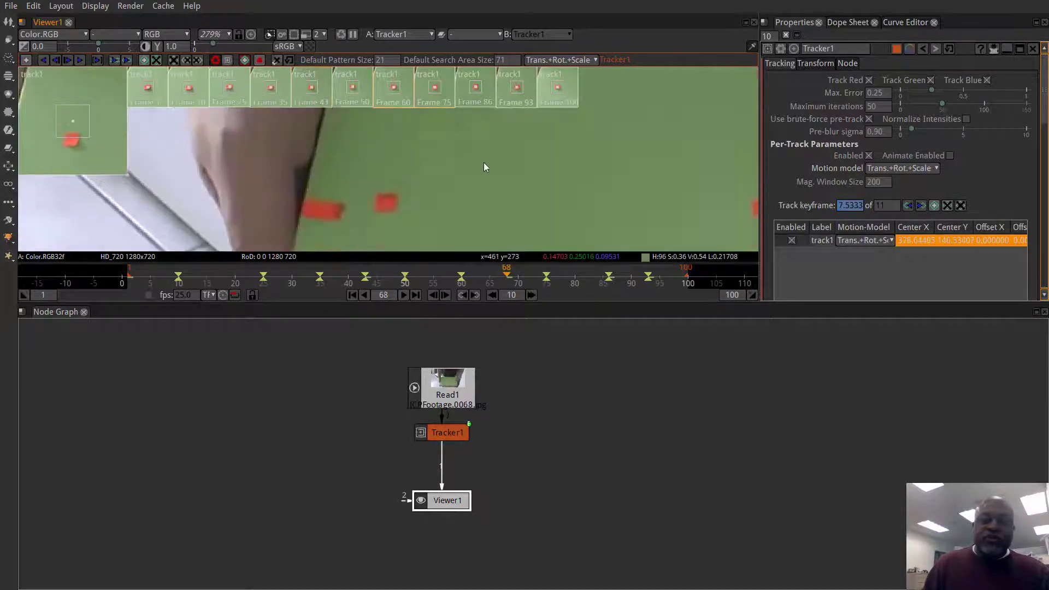
scroll(484, 164, "down", 4)
left_click_drag(468, 182, 452, 122)
scroll(465, 196, "up", 4)
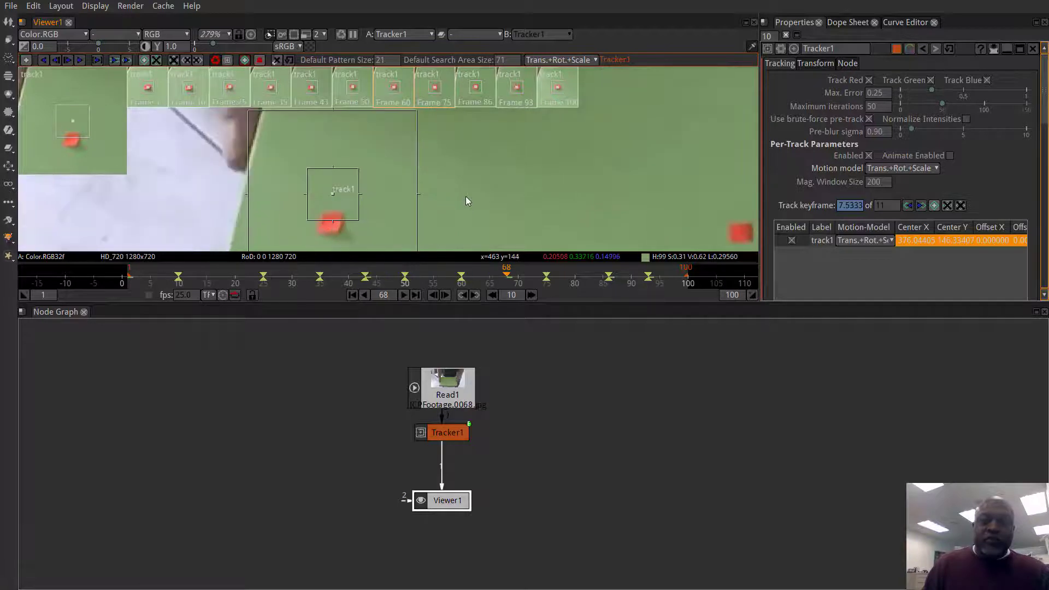
left_click_drag(465, 196, 483, 146)
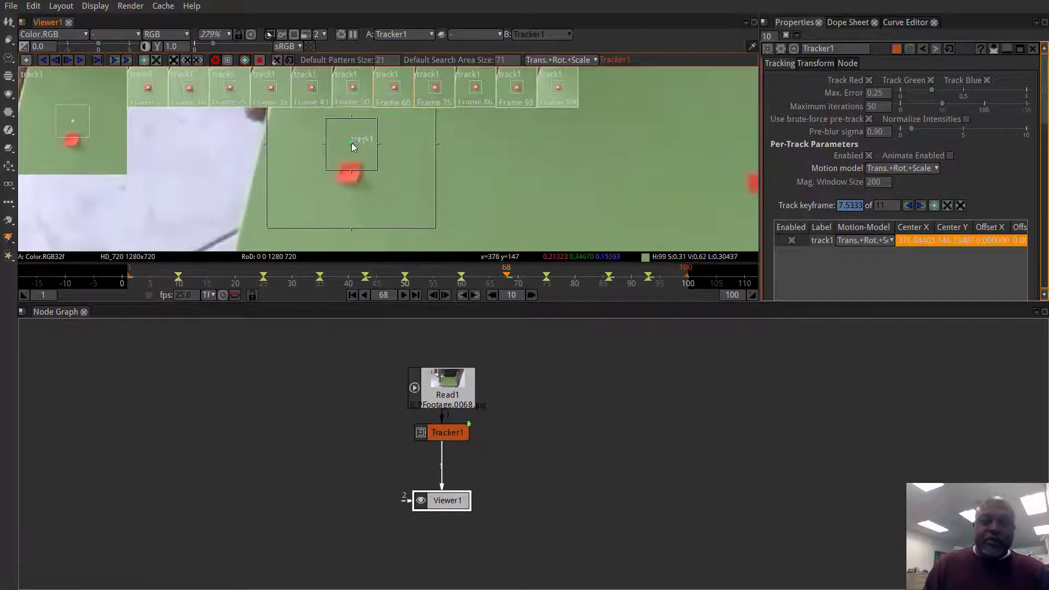
left_click_drag(352, 147, 351, 175)
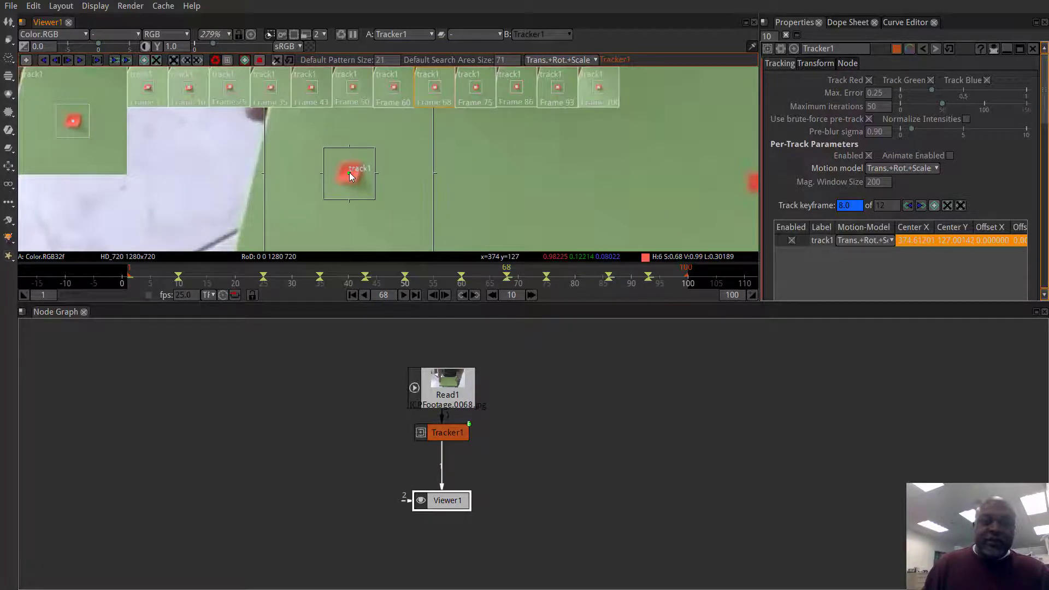
- Add a track1 keyframe at frame 18 by centring it on the lower-left red marker
left_click(224, 277)
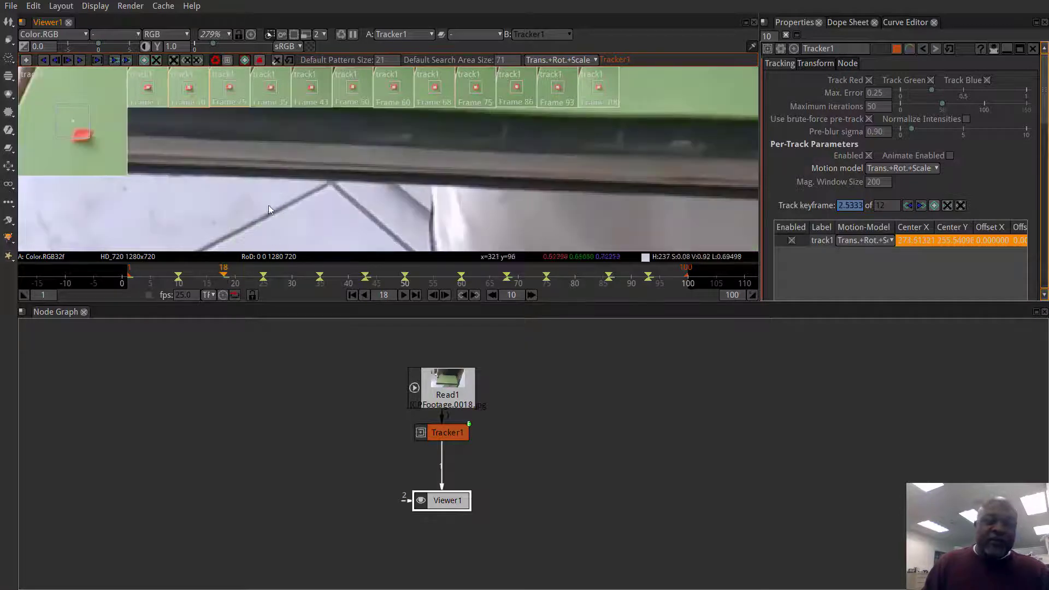
scroll(267, 205, "down", 3)
scroll(340, 216, "down", 3)
scroll(305, 149, "up", 5)
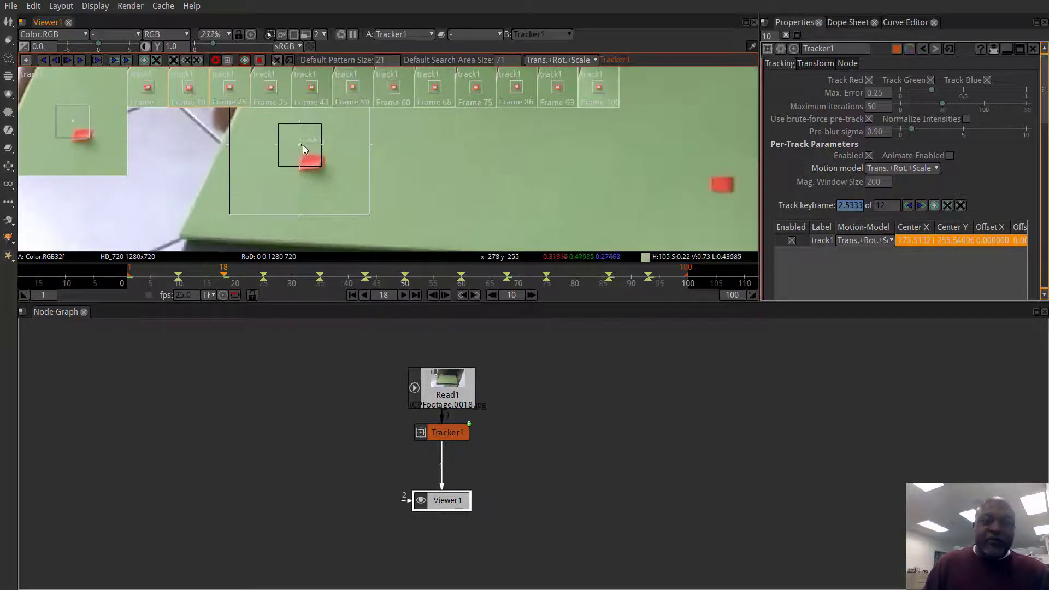
left_click_drag(305, 155, 312, 164)
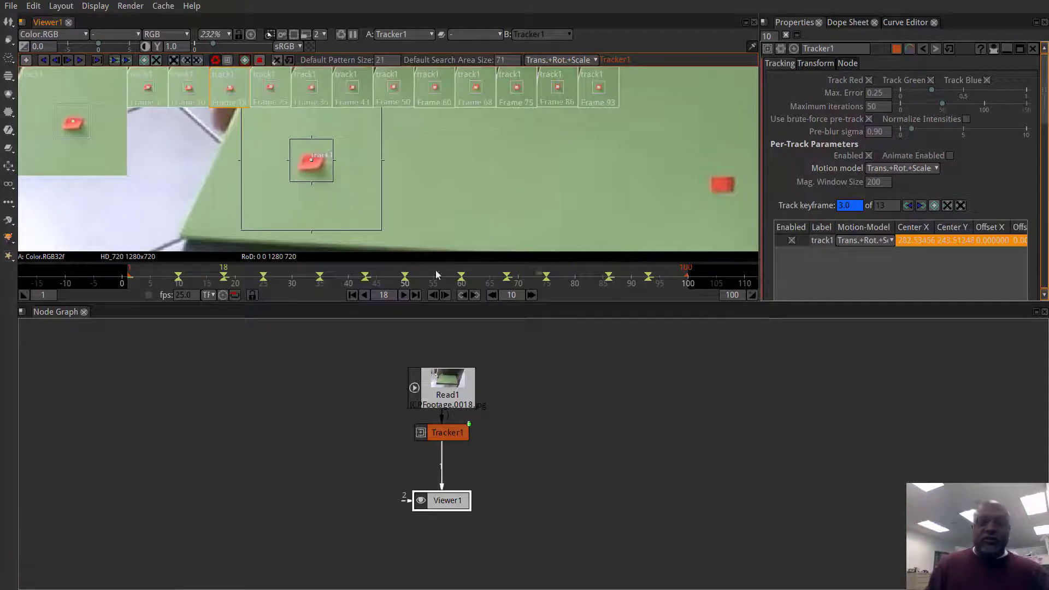
- Scrub between about frames 10 and 42 to check how well track1 follows the lower-left marker between keyframes
left_click(183, 279)
left_click_drag(188, 280, 358, 283)
scroll(452, 183, "down", 2)
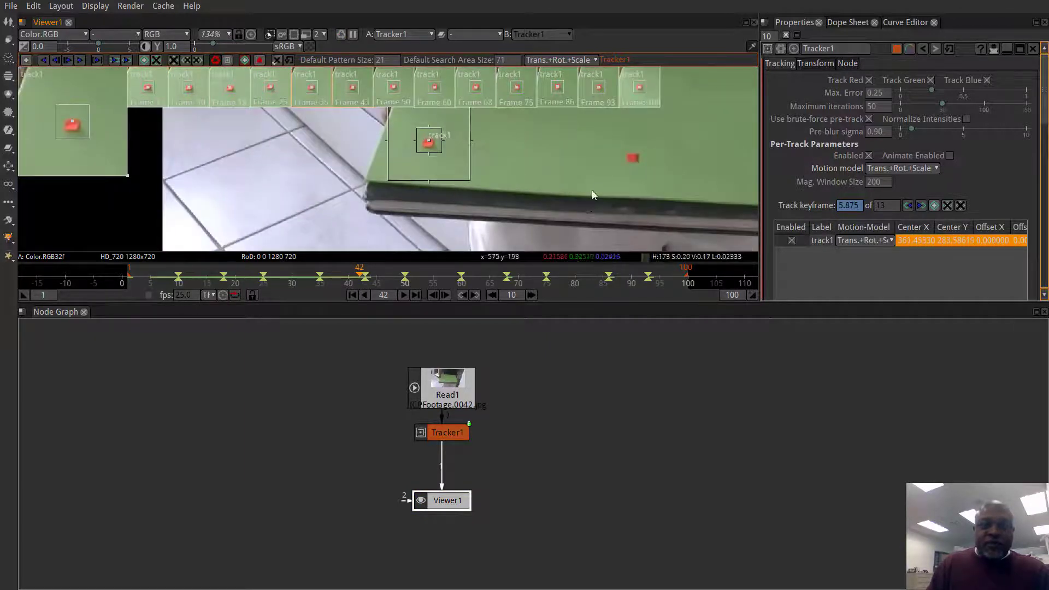
scroll(429, 244, "down", 3)
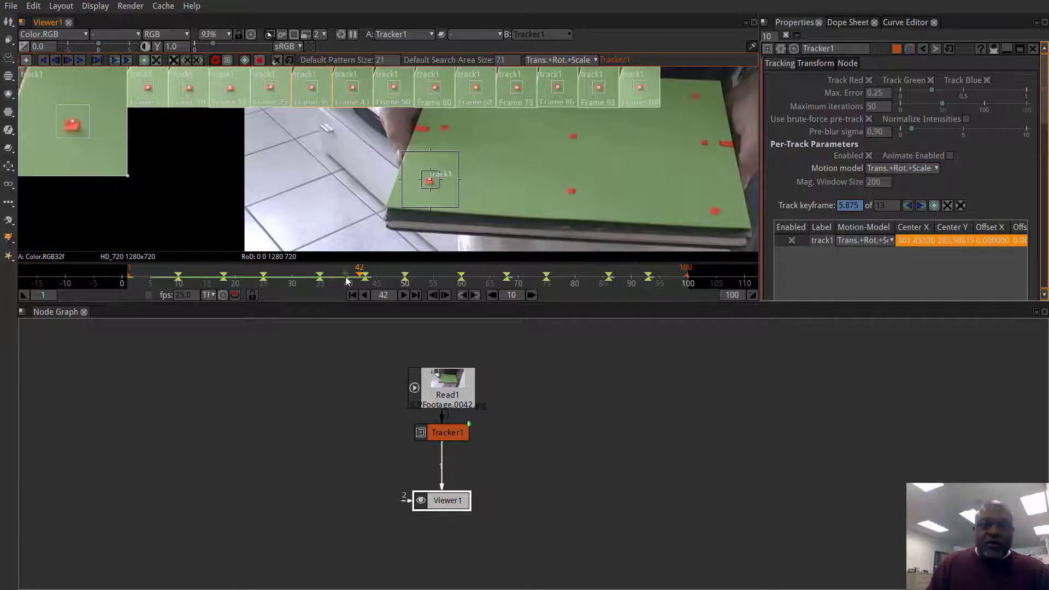
left_click_drag(350, 281, 286, 282)
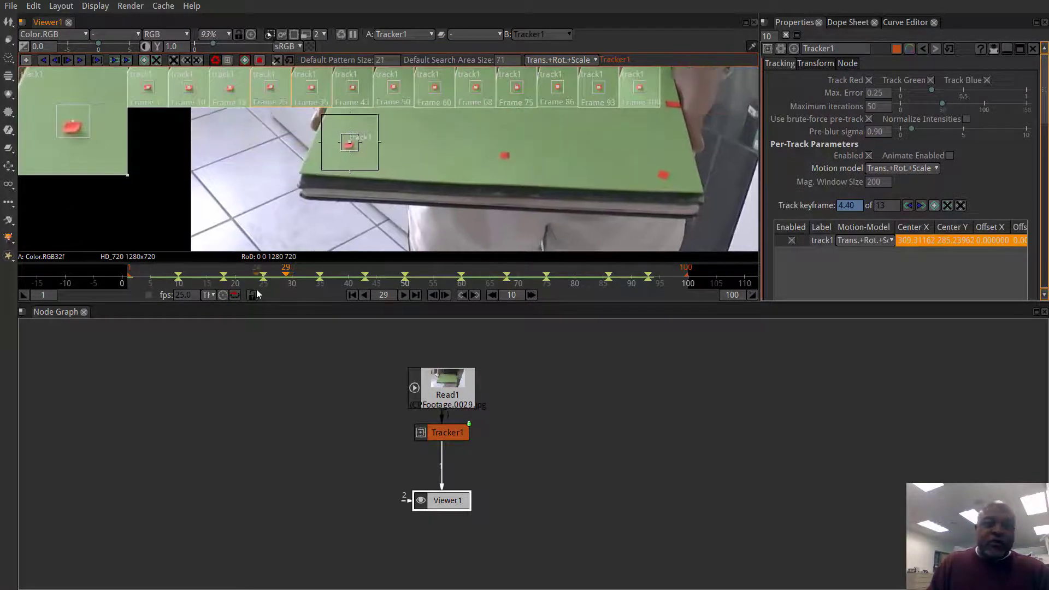
- From frame 1, track track1 through all its keyframes across the sequence and inspect the resulting motion path near the last frames
left_click(352, 295)
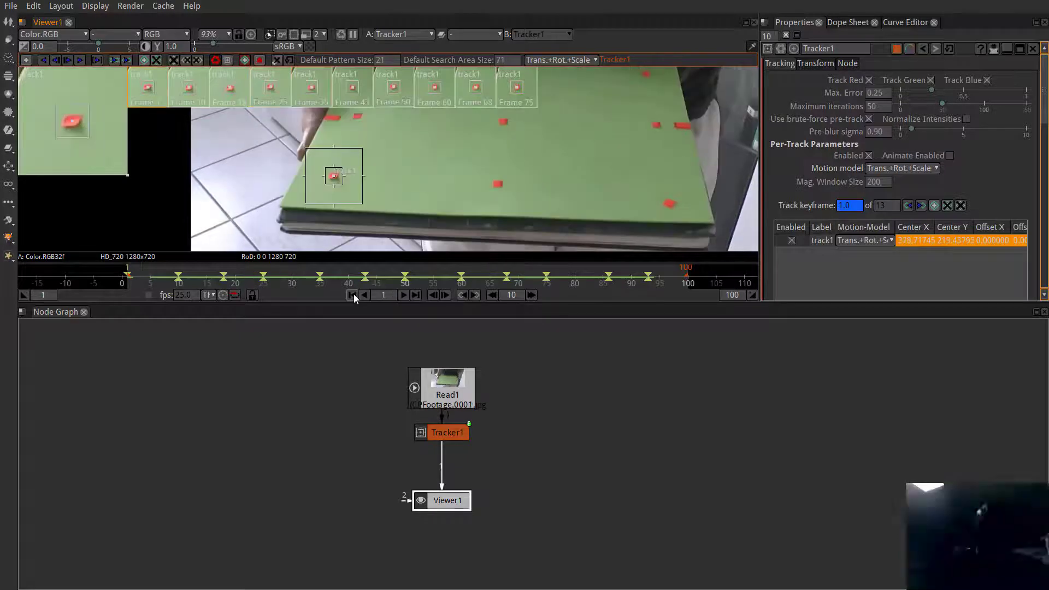
left_click(114, 61)
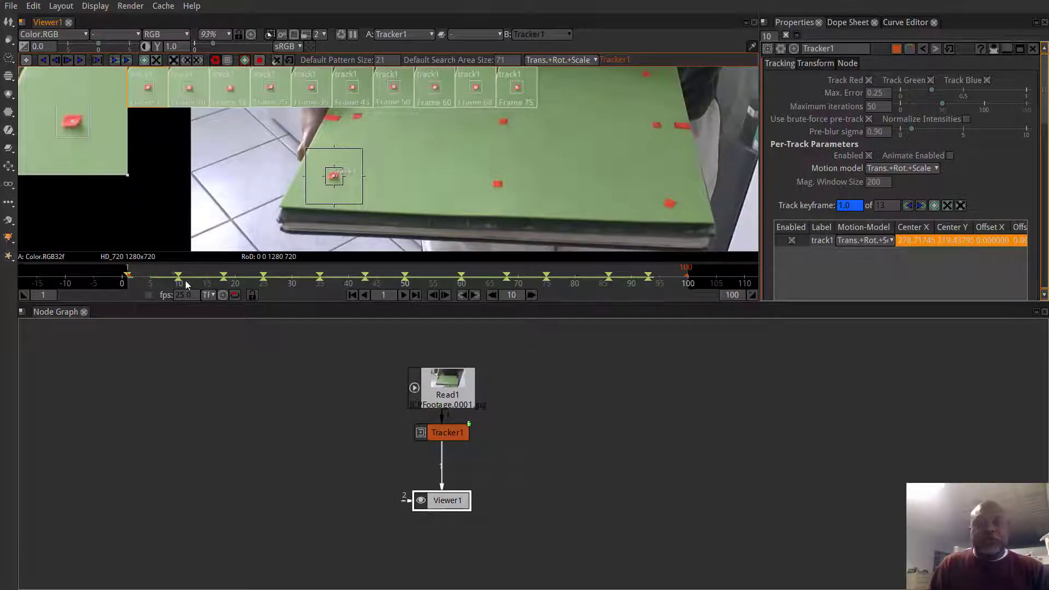
left_click(117, 60)
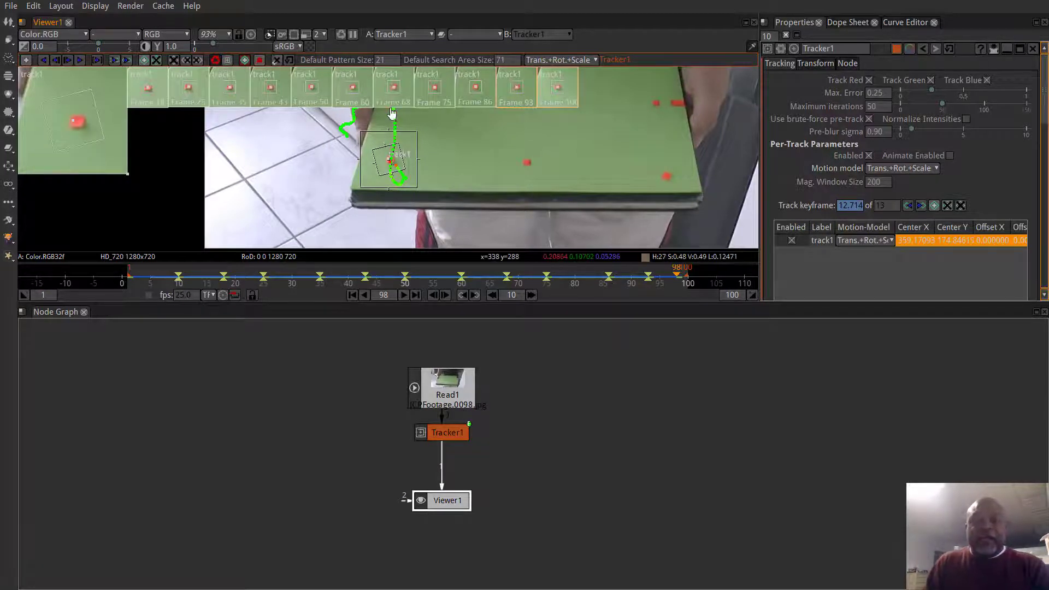
scroll(429, 164, "up", 5)
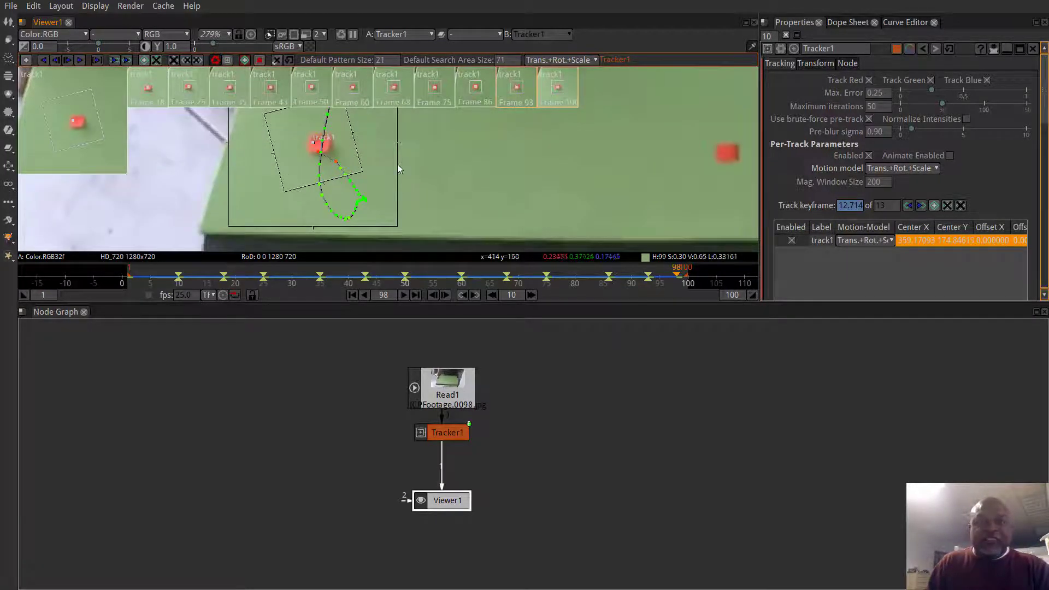
scroll(685, 282, "up", 5)
scroll(685, 282, "up", 2)
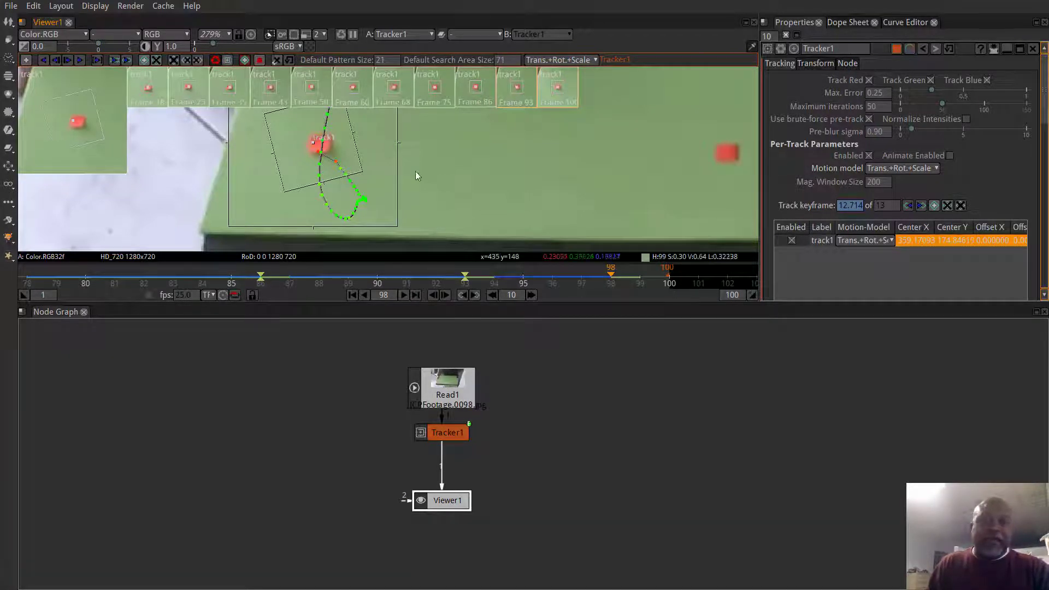
- Slightly enlarge track1's search area at frame 98, adding a track1 keyframe there
scroll(383, 164, "down", 3)
scroll(382, 164, "down", 3)
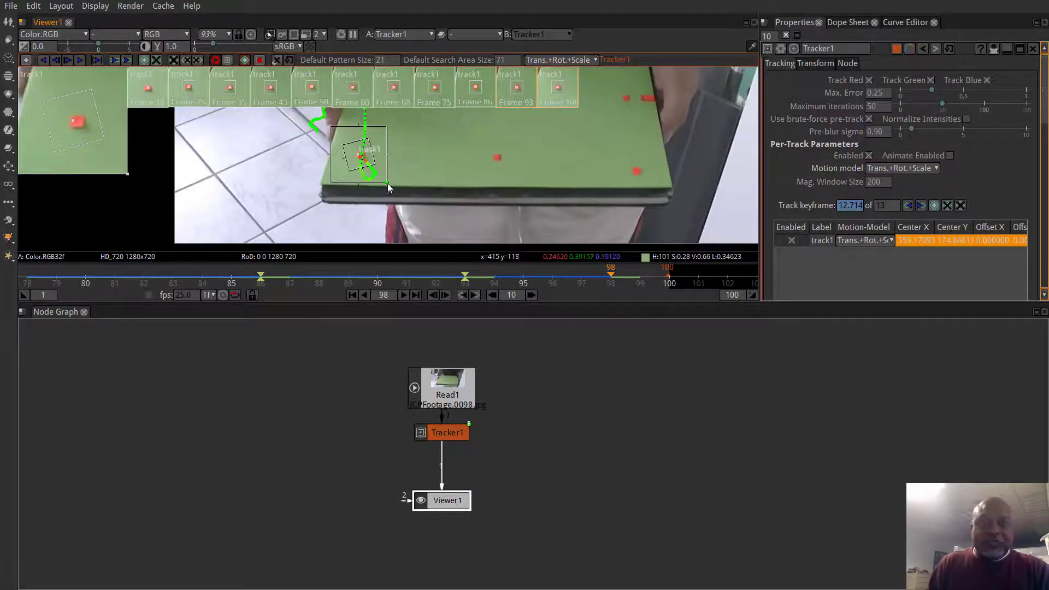
left_click_drag(388, 182, 392, 187)
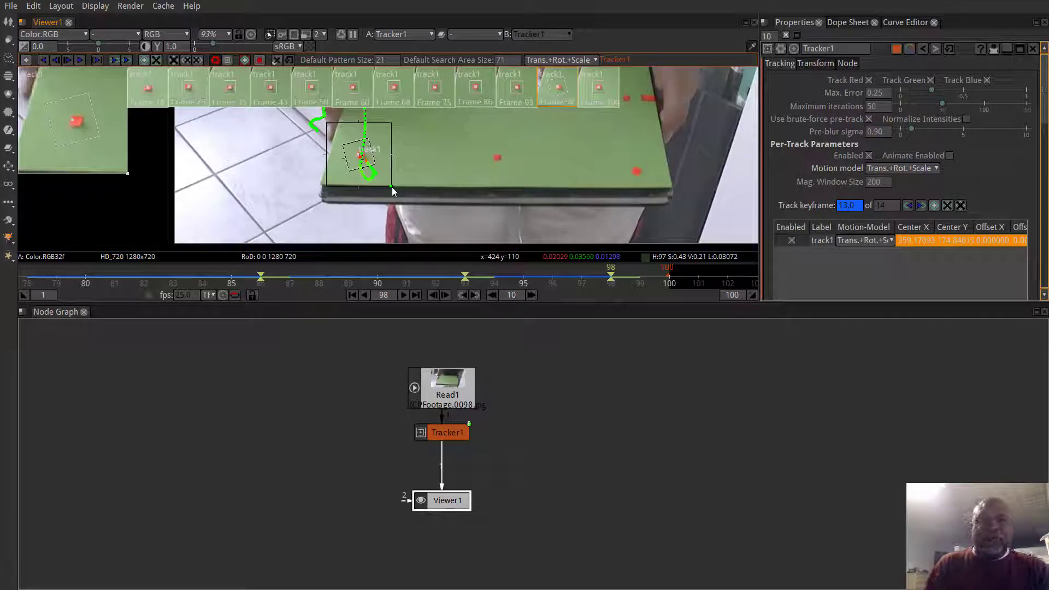
- At frame 96, enlarge track1's pattern box around the lower-left red marker to add a keyframe
scroll(392, 187, "up", 10)
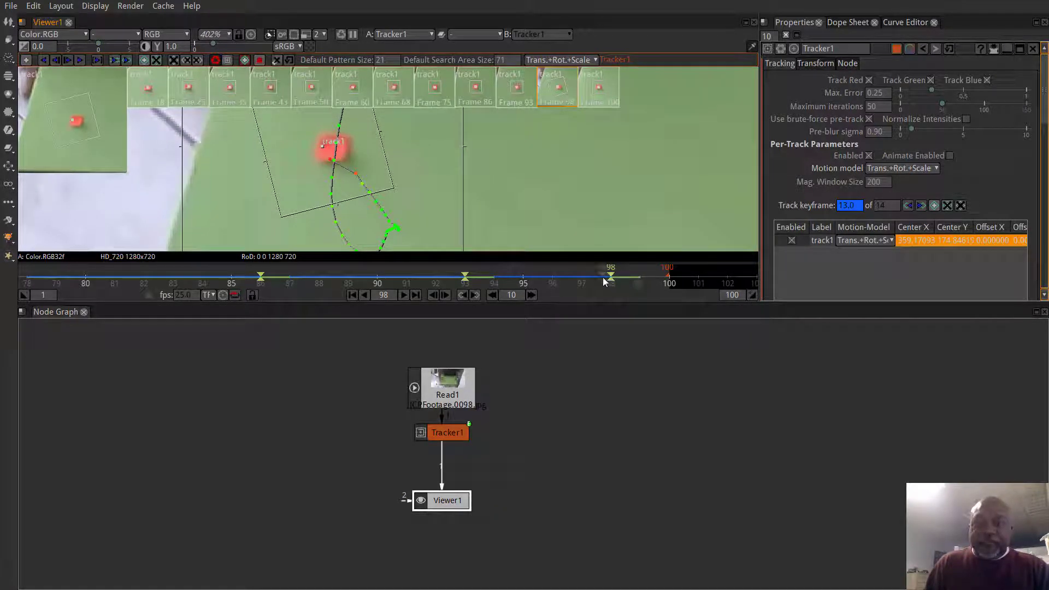
left_click(586, 280)
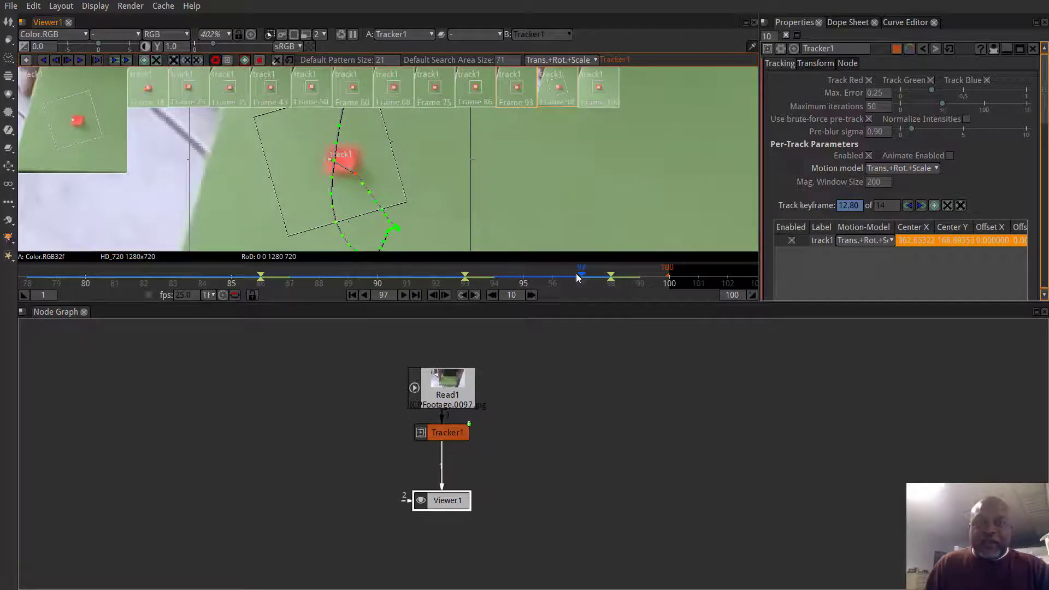
left_click(560, 279)
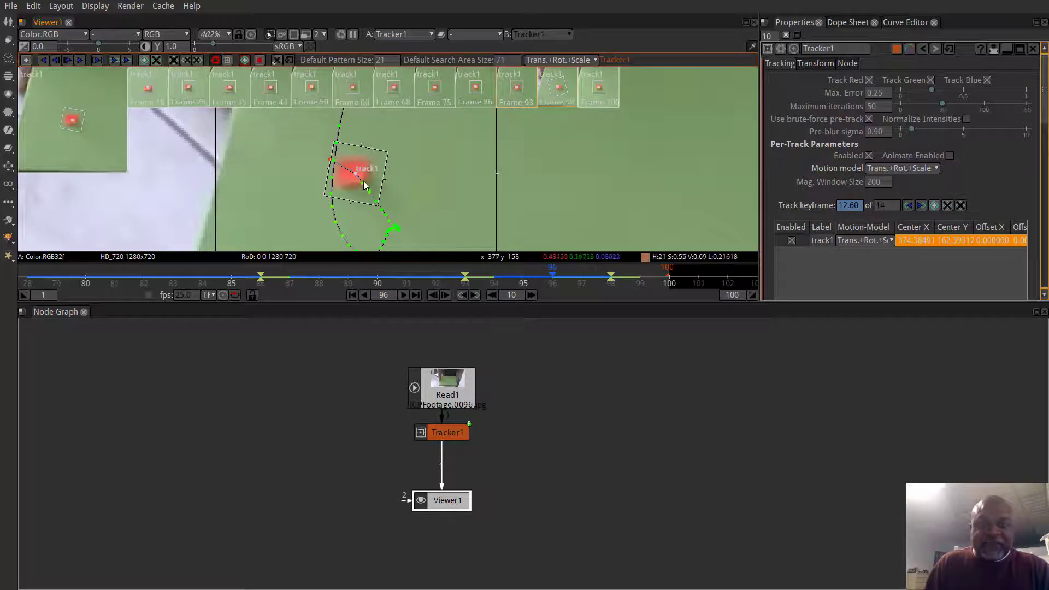
left_click_drag(381, 212, 388, 221)
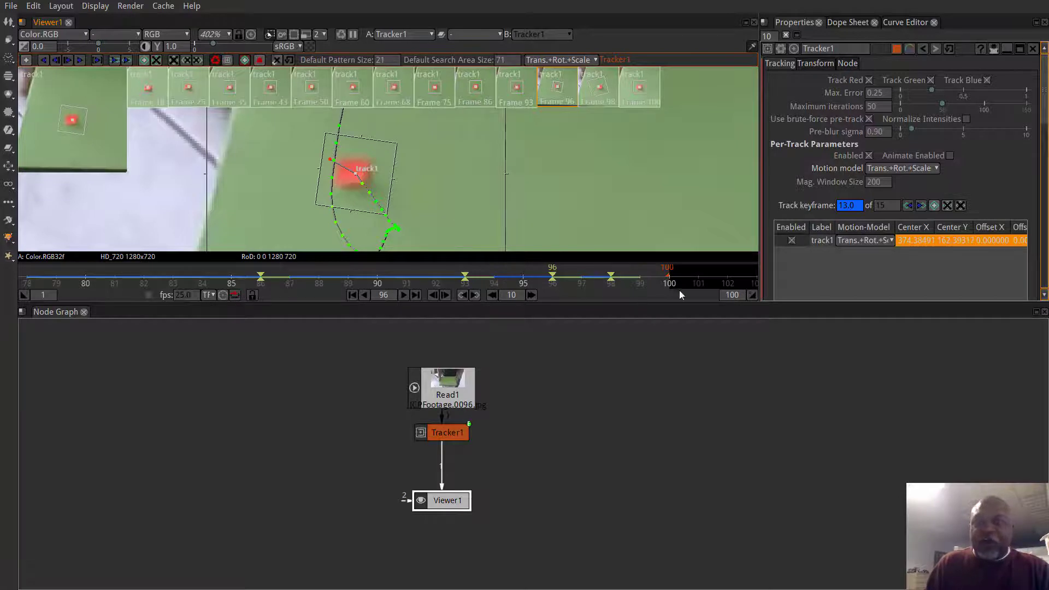
- Track track1 forward one frame at a time from frame 96 to frame 100
left_click(70, 60)
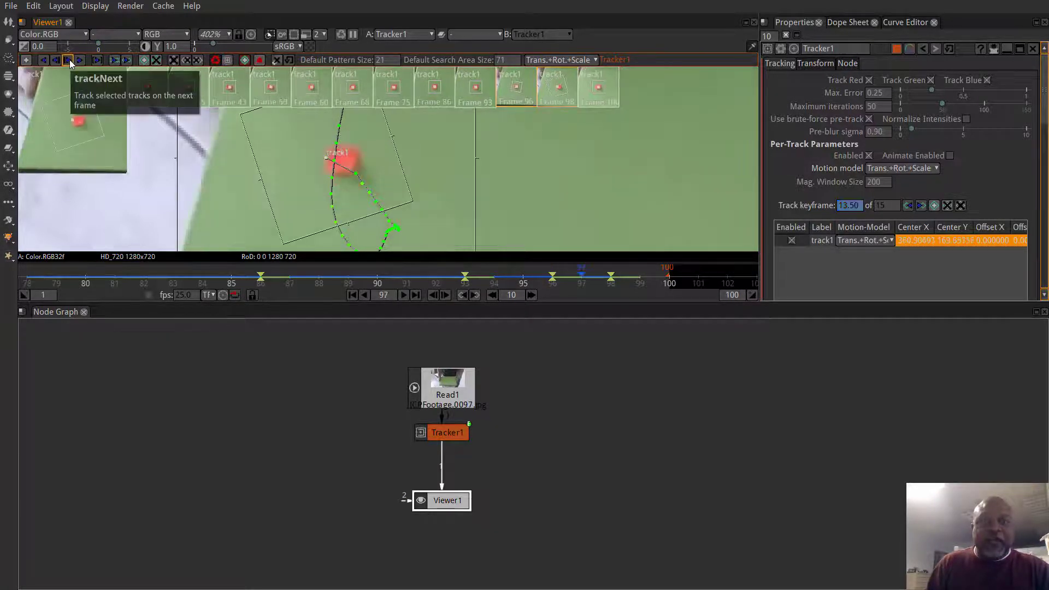
left_click(70, 60)
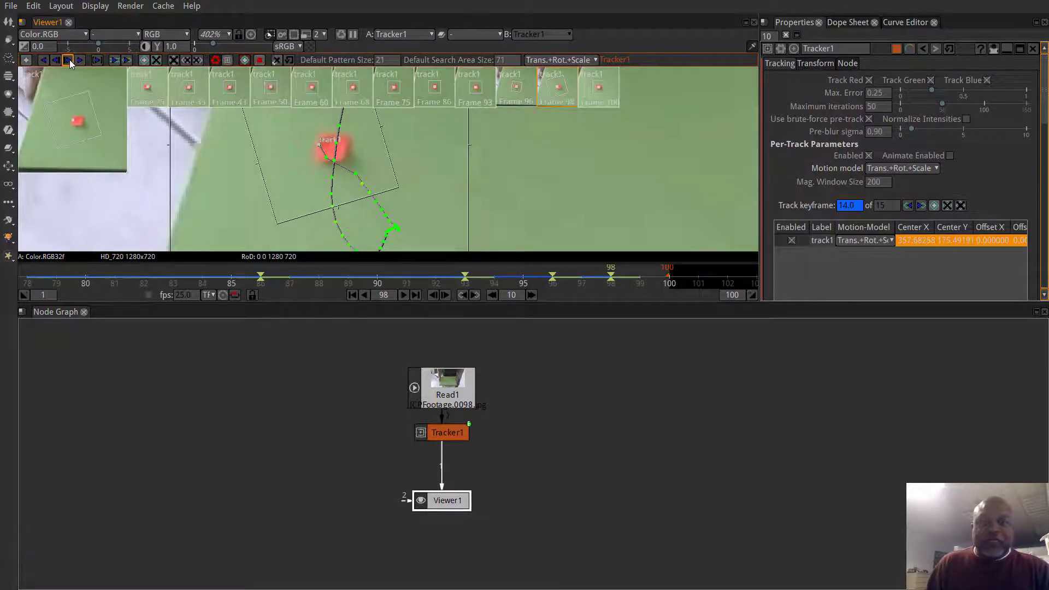
left_click(70, 60)
left_click(70, 60)
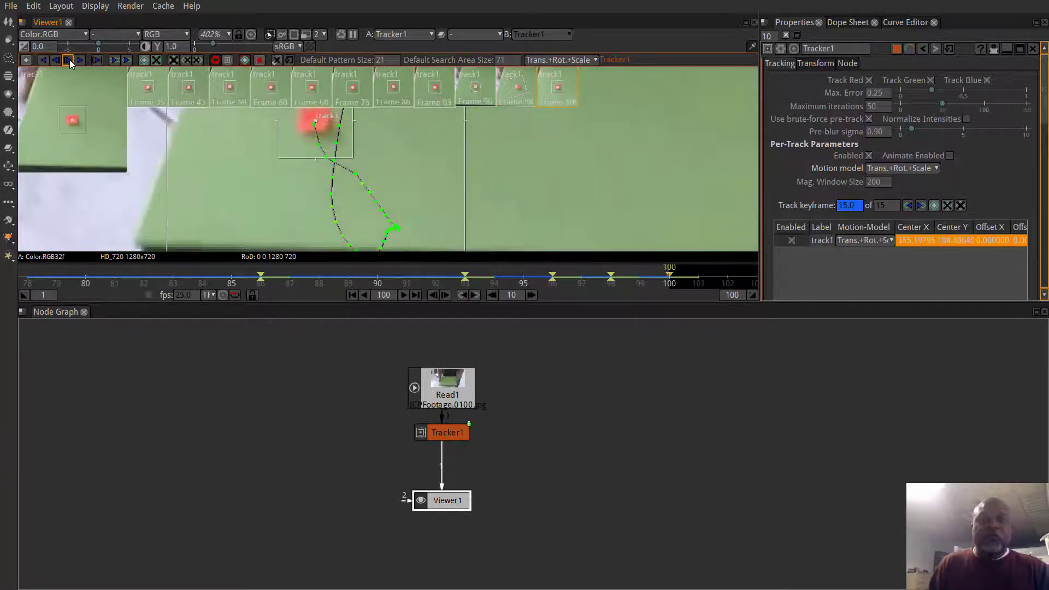
scroll(382, 182, "down", 10)
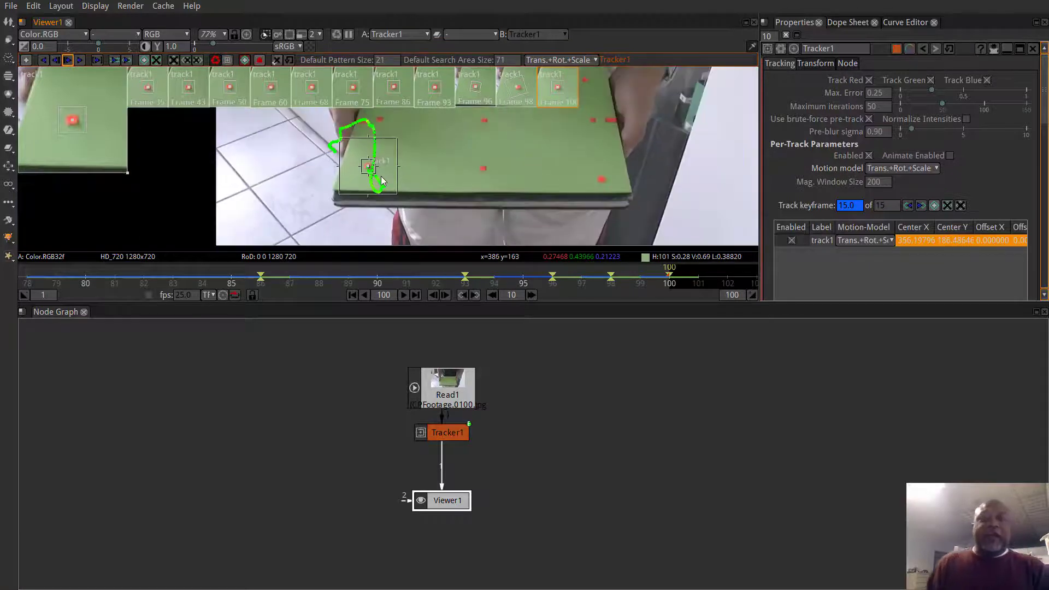
- Scrub between about frames 28 and 55 to check track1 against the lower-left marker, and track it forward from frame 33
scroll(395, 160, "up", 5)
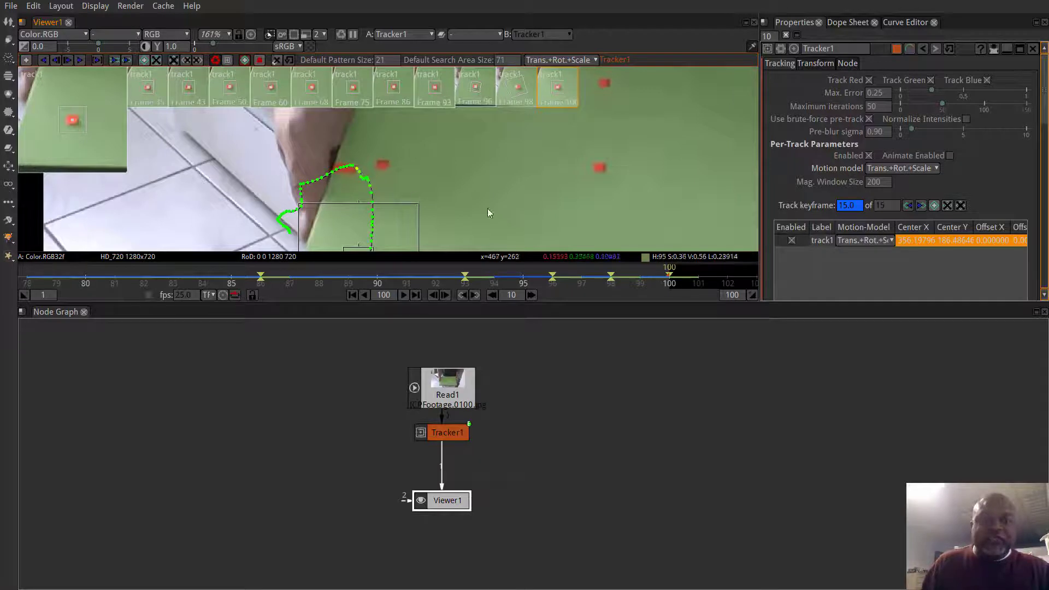
left_click_drag(654, 280, 119, 272)
scroll(343, 278, "down", 7)
left_click_drag(293, 280, 546, 290)
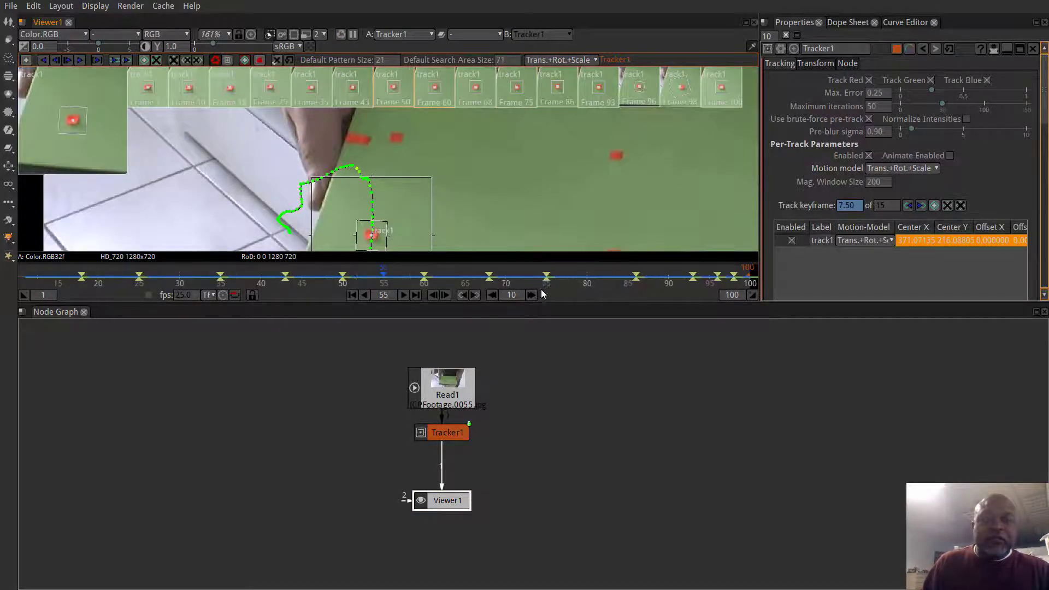
left_click(236, 272)
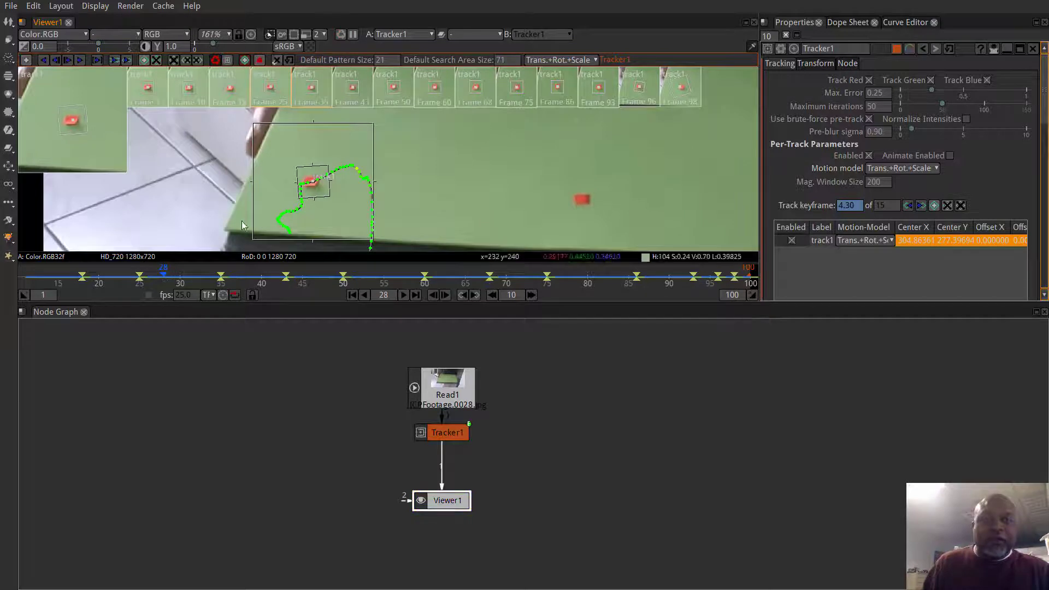
left_click(206, 276)
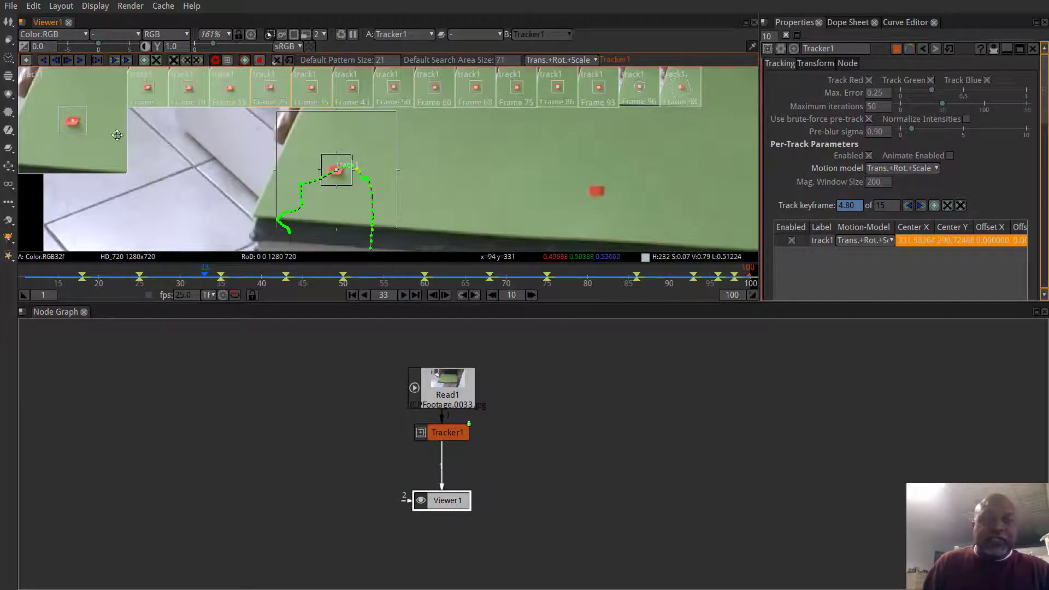
left_click(68, 61)
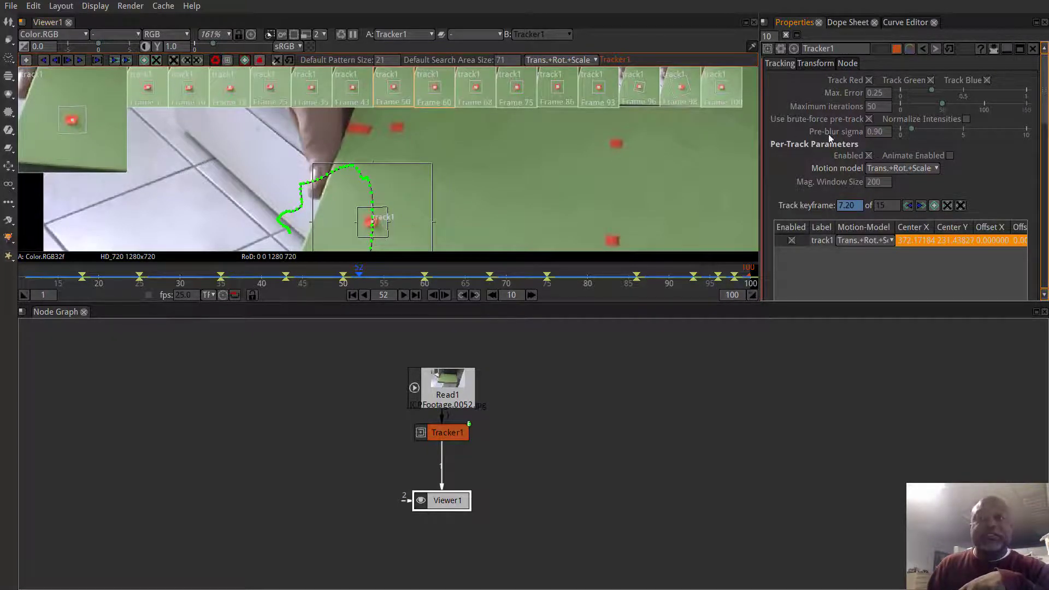
- Enable Normalize Intensities for the tracker
scroll(489, 182, "down", 8)
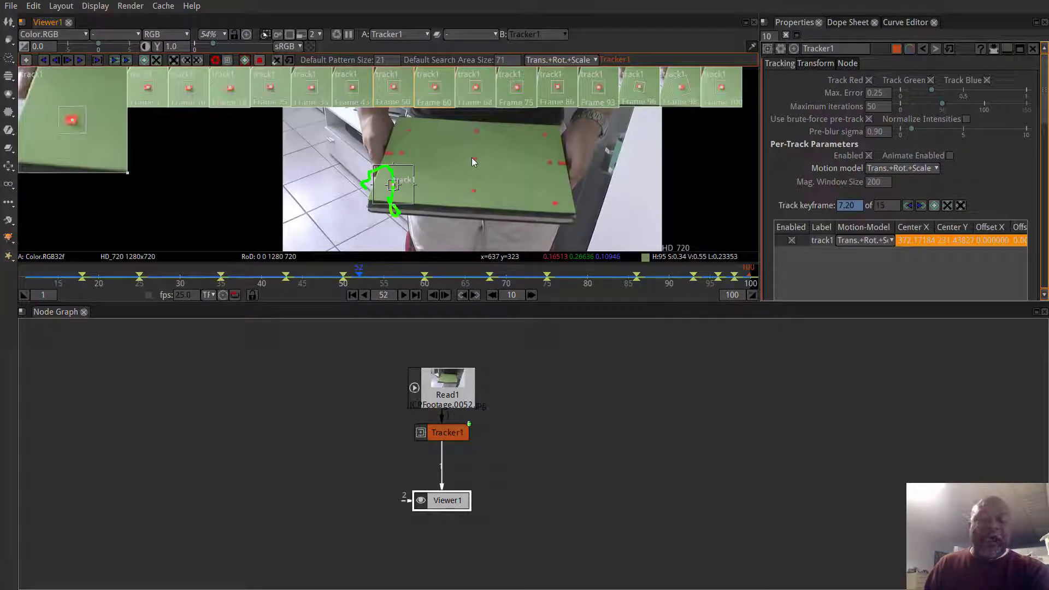
scroll(474, 161, "up", 2)
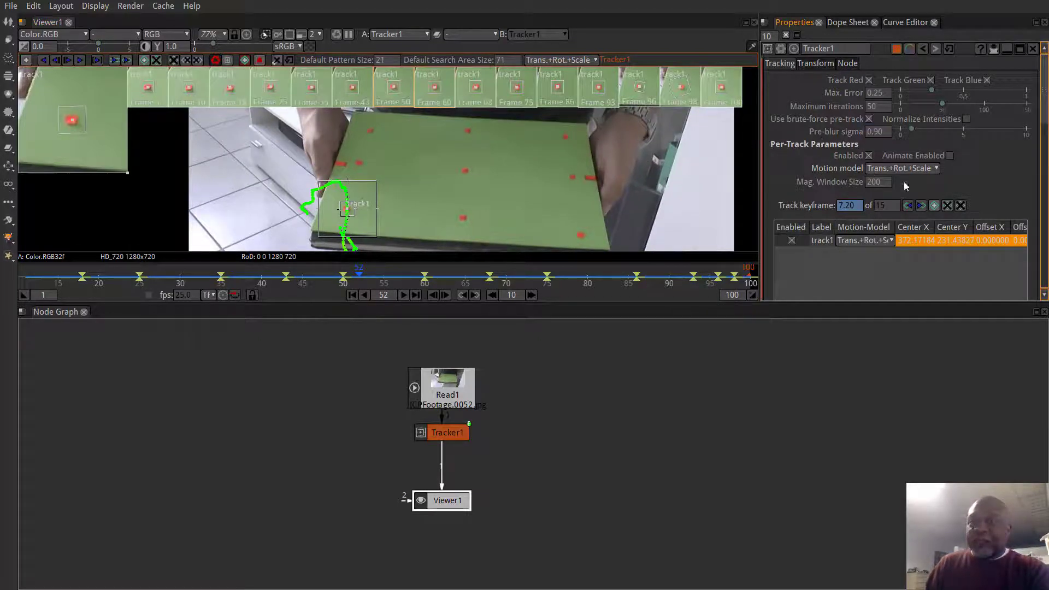
left_click(966, 120)
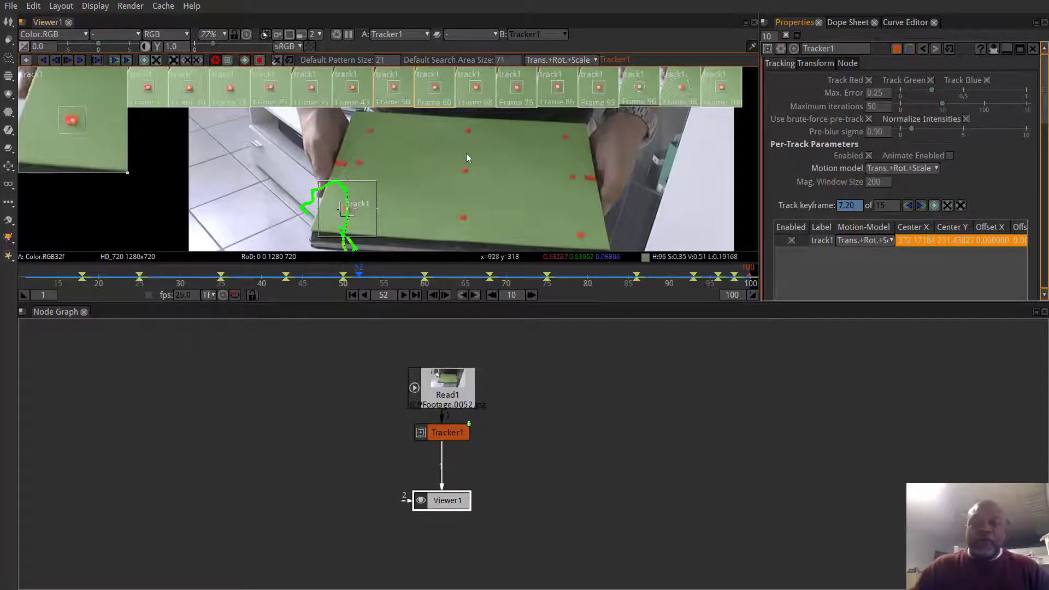
- At frame 1, add track2 on the lower-middle red marker and enlarge its search area
scroll(446, 153, "down", 2)
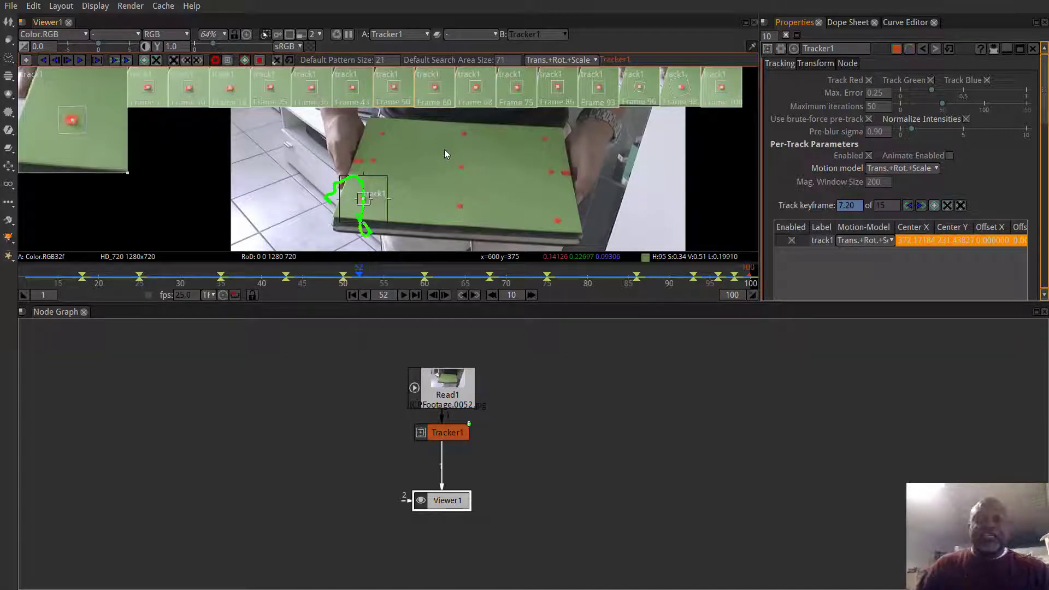
scroll(460, 155, "up", 5)
left_click_drag(464, 234, 429, 195)
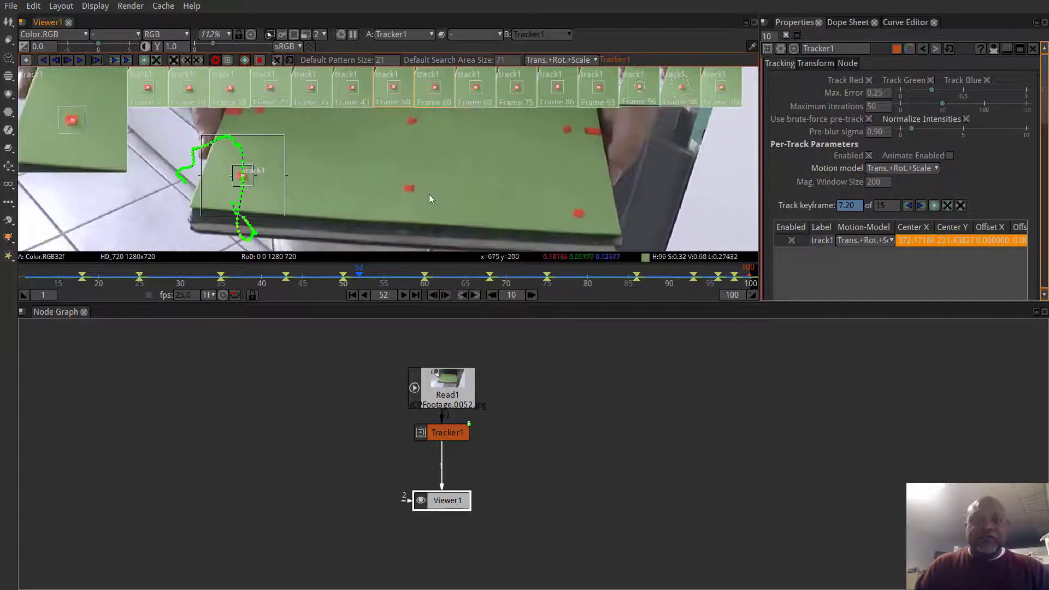
left_click_drag(601, 216, 560, 221)
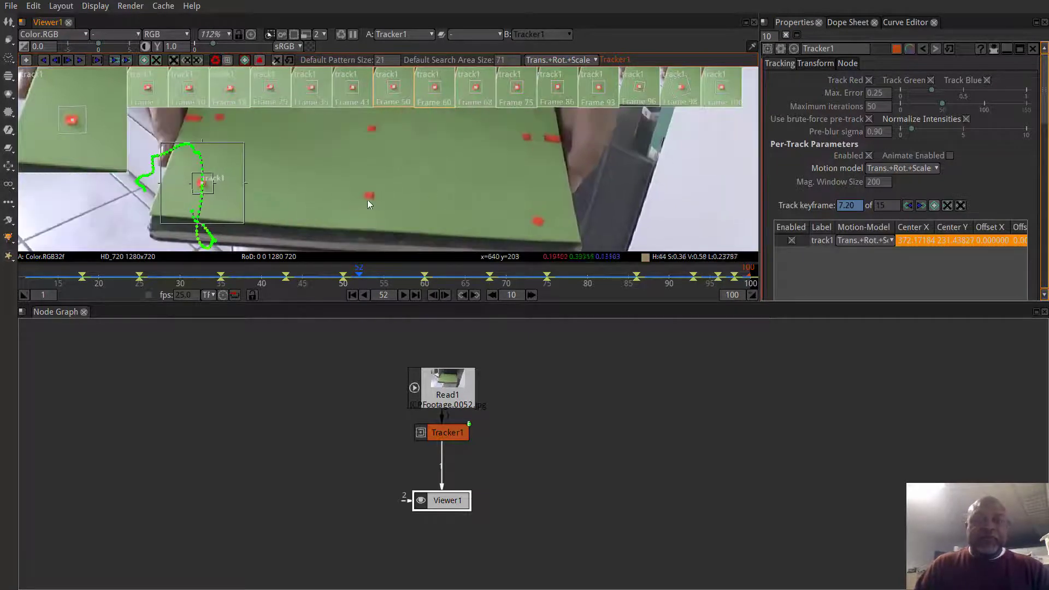
scroll(437, 289, "down", 2)
scroll(436, 289, "down", 1)
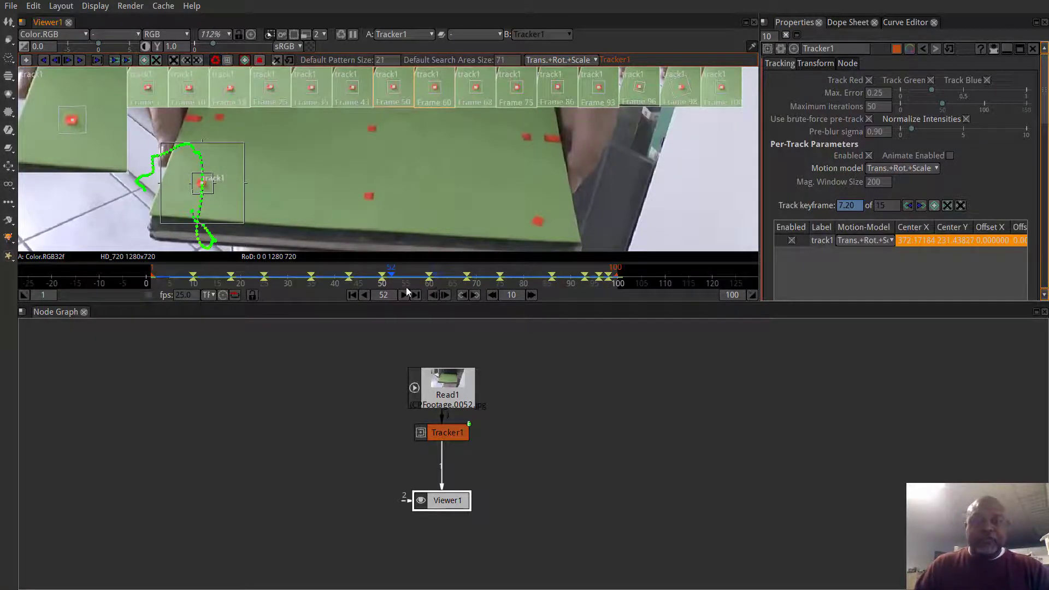
left_click(352, 295)
scroll(381, 185, "up", 6)
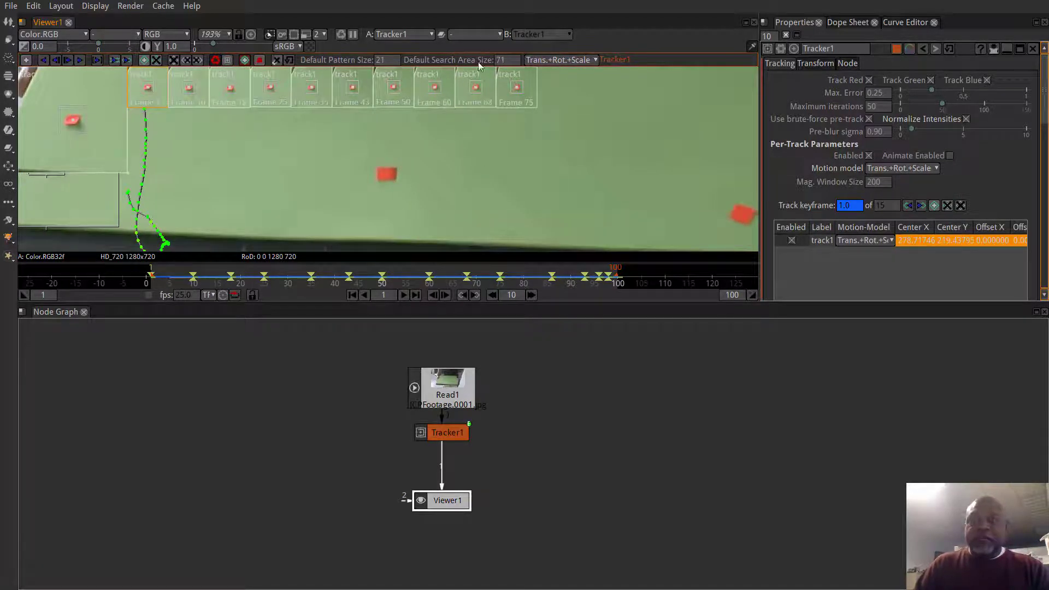
left_click(390, 176)
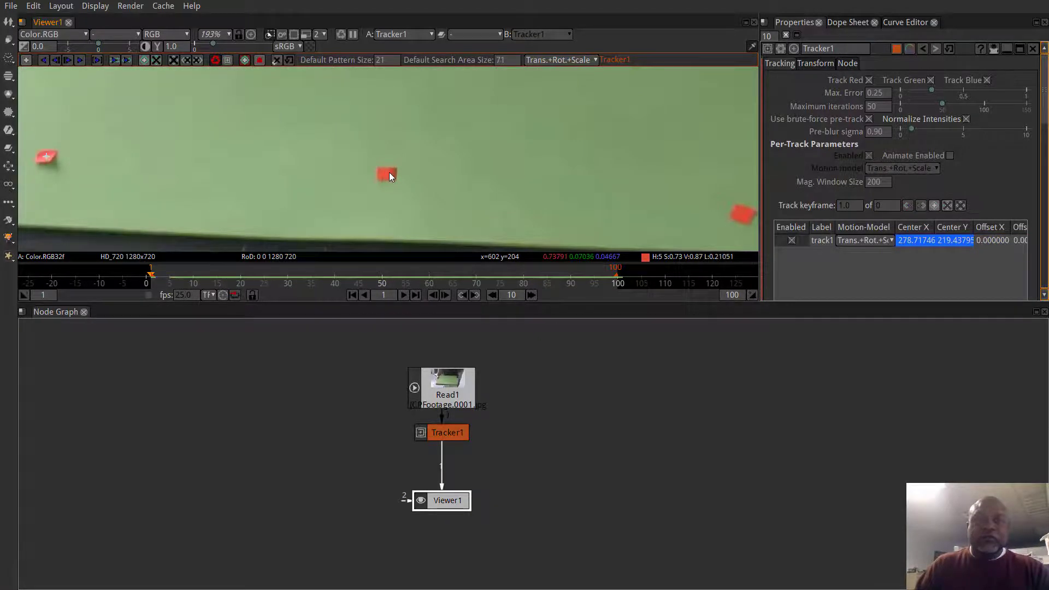
left_click(389, 173, "ctrl+alt")
left_click_drag(392, 173, 451, 227)
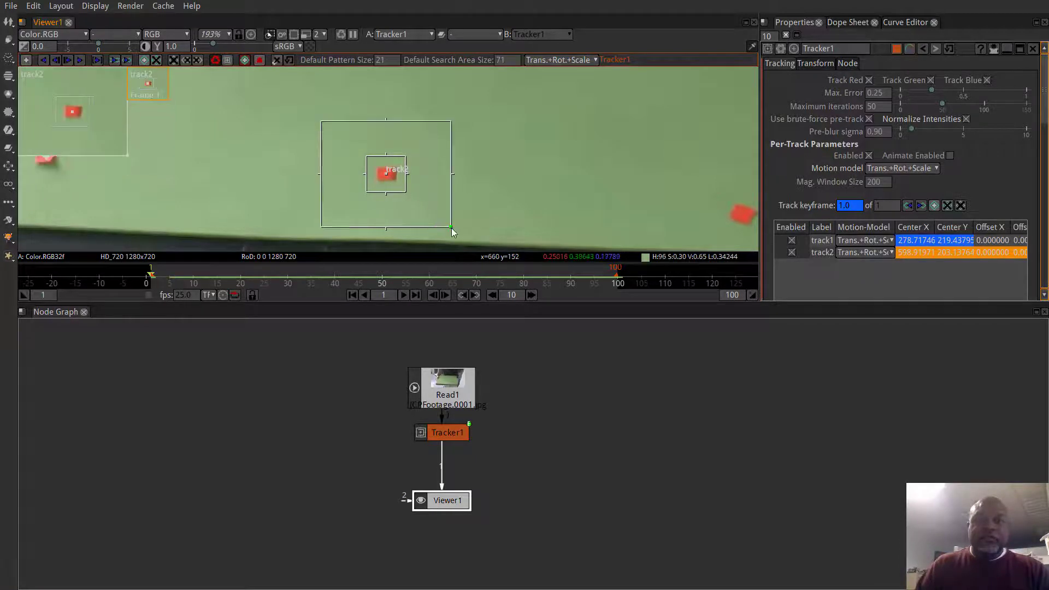
- Add track2 keyframes at frames 100 and 50 by centring it on the lower-middle red marker
scroll(464, 179, "down", 3)
left_click_drag(414, 193, 367, 180)
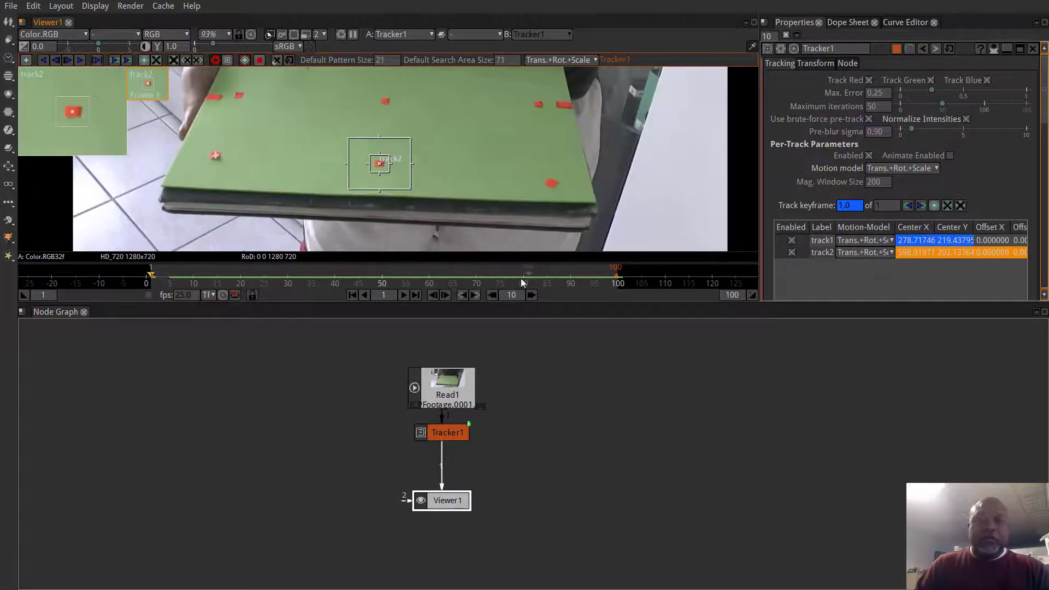
left_click(418, 295)
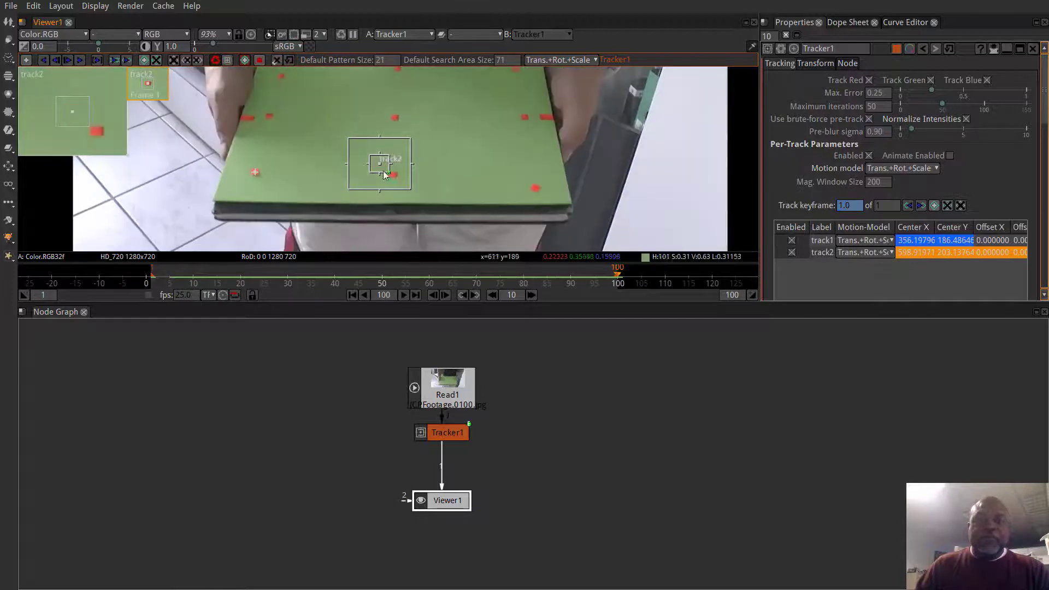
left_click_drag(384, 162, 394, 177)
left_click(382, 280)
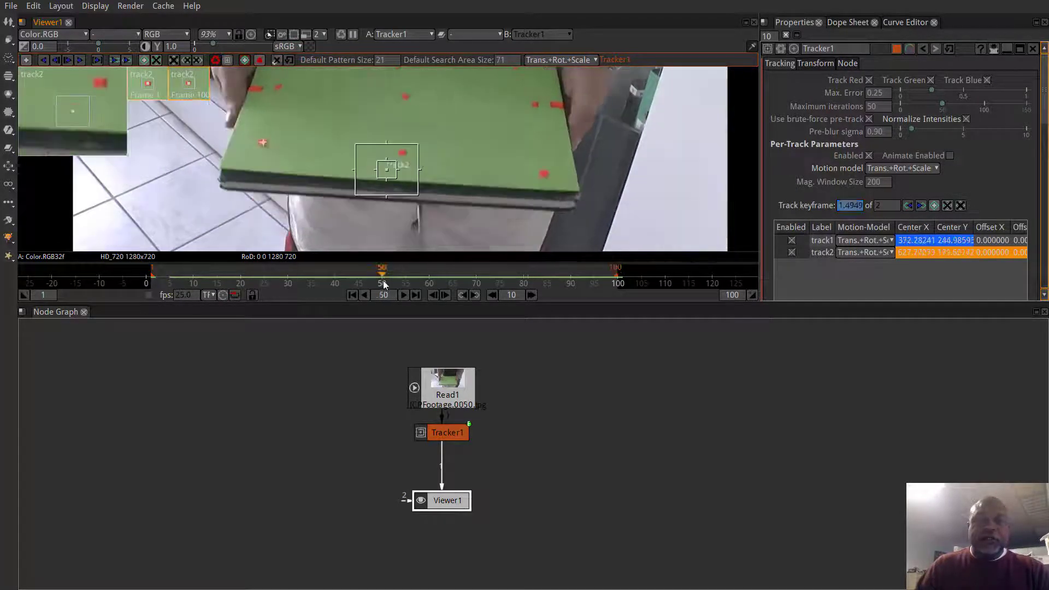
left_click_drag(391, 174, 407, 157)
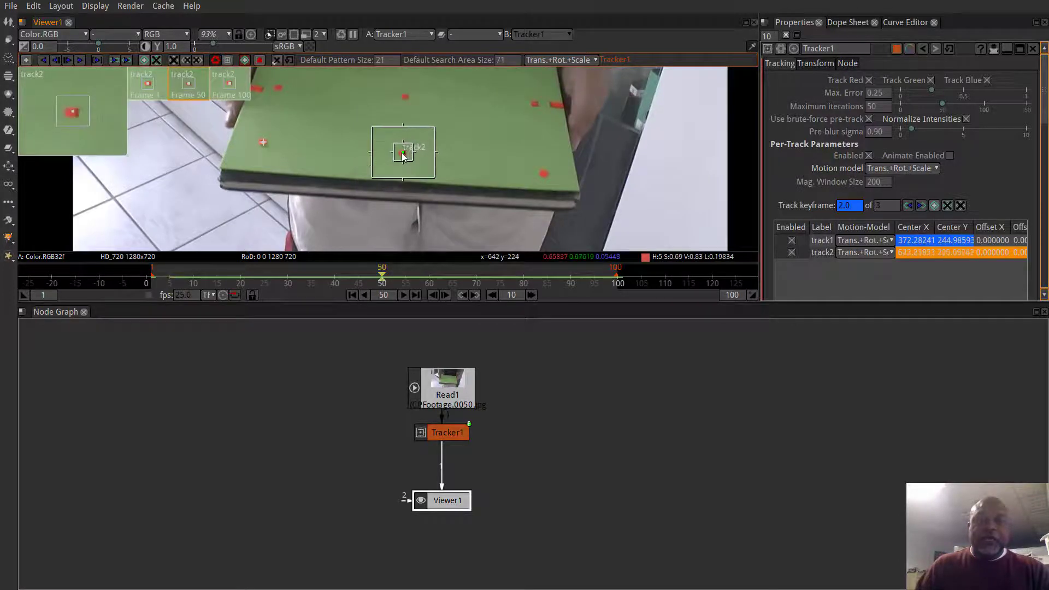
- Add track2 keyframes at frames 25 and 75 by centring it on the lower-middle red marker
left_click(264, 279)
left_click_drag(397, 159, 380, 138)
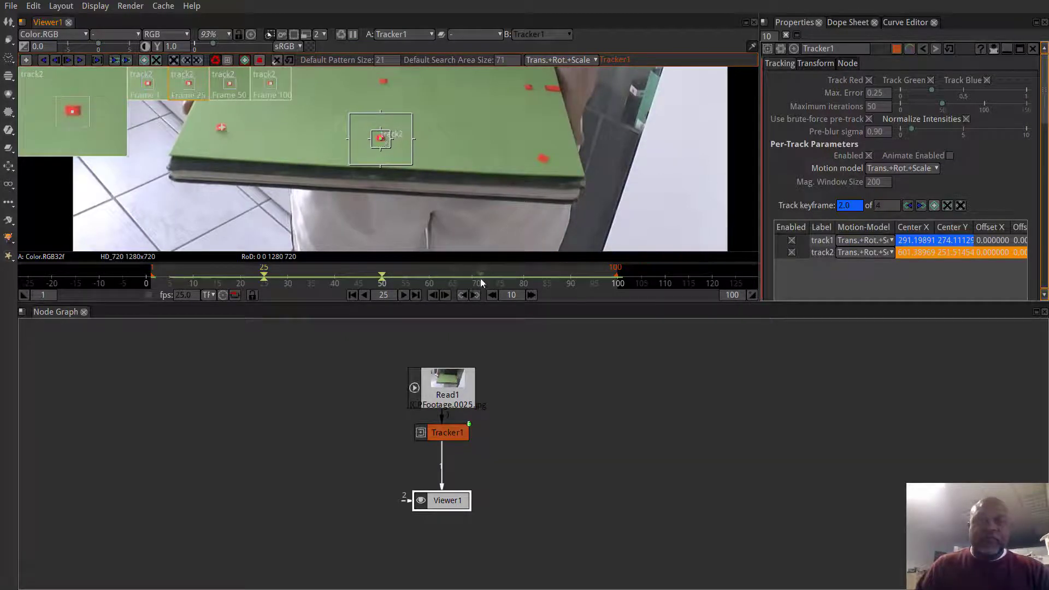
left_click(500, 278)
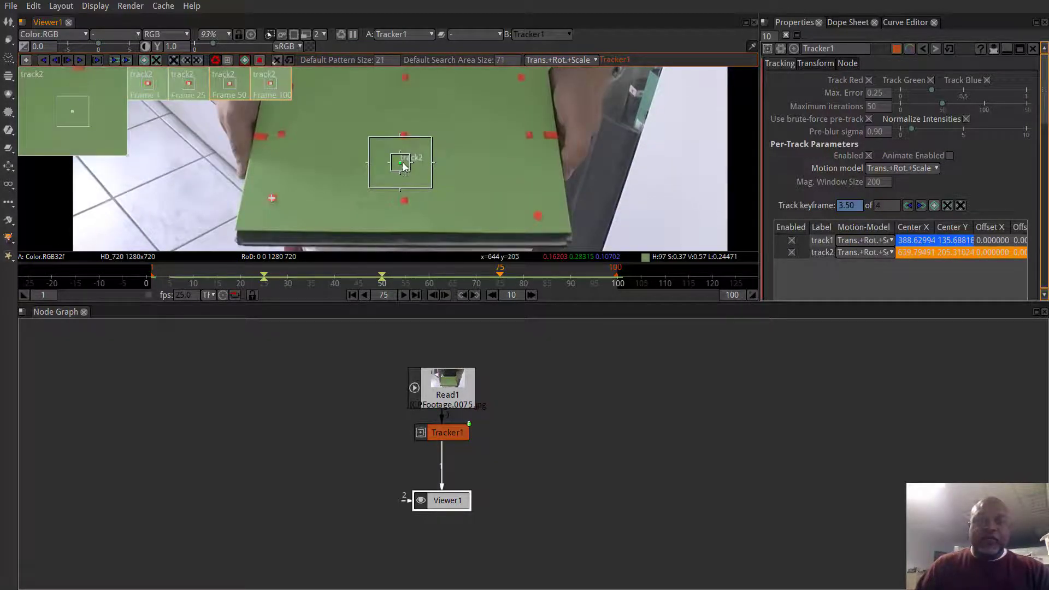
left_click_drag(404, 165, 407, 200)
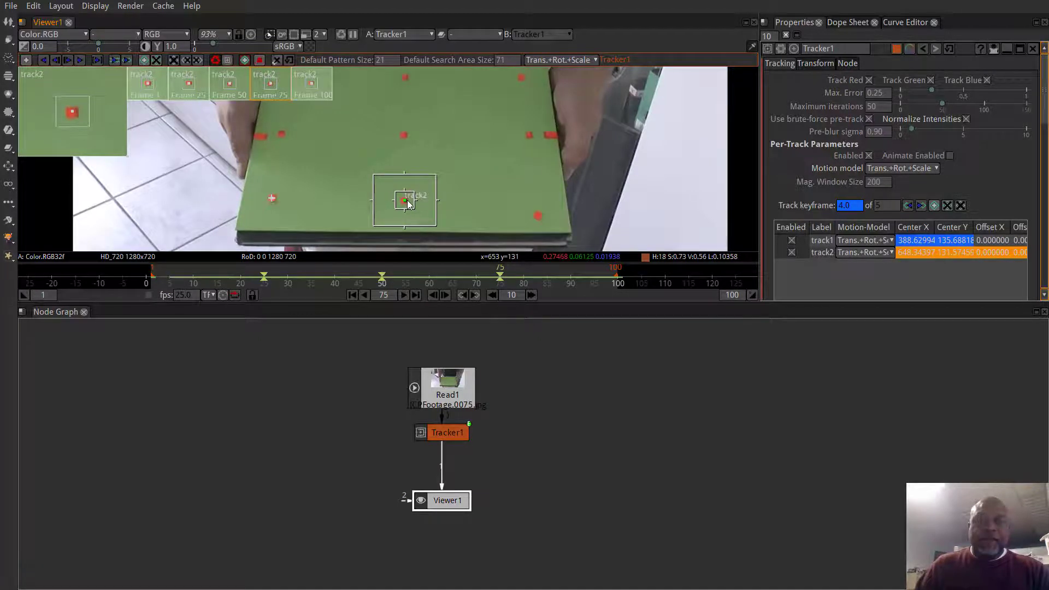
- At frame 75, add a third track on the lower-right red marker, centre it and enlarge its pattern area
left_click_drag(515, 203, 471, 176)
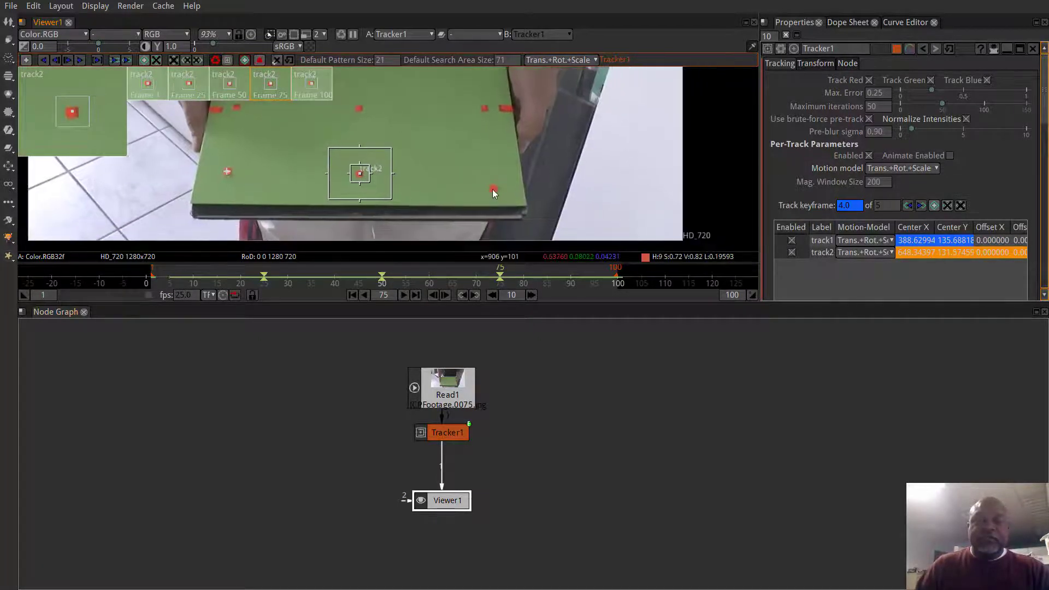
left_click(493, 188, "ctrl+alt")
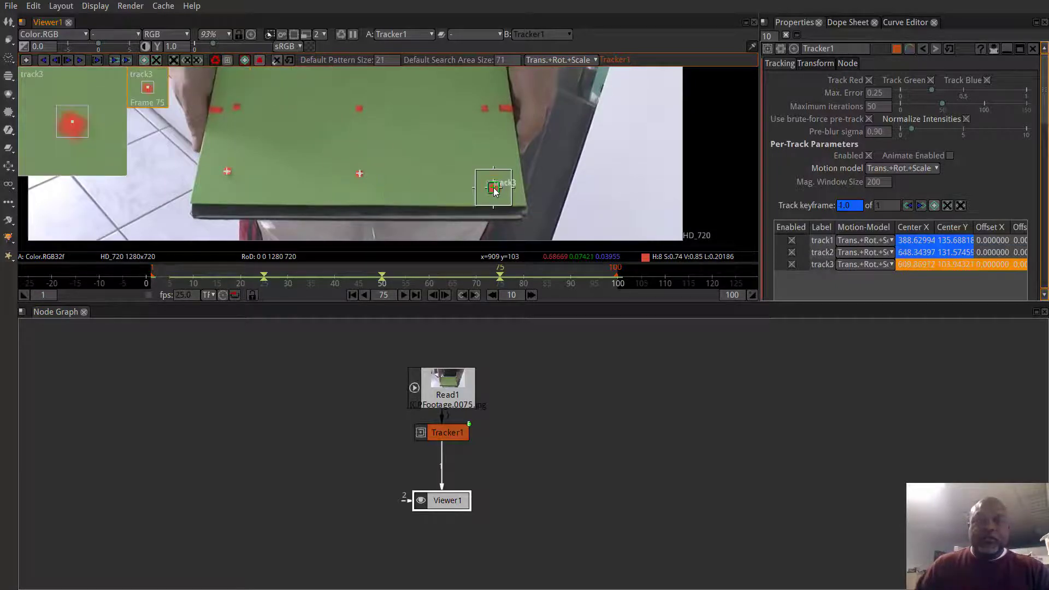
scroll(500, 189, "up", 10)
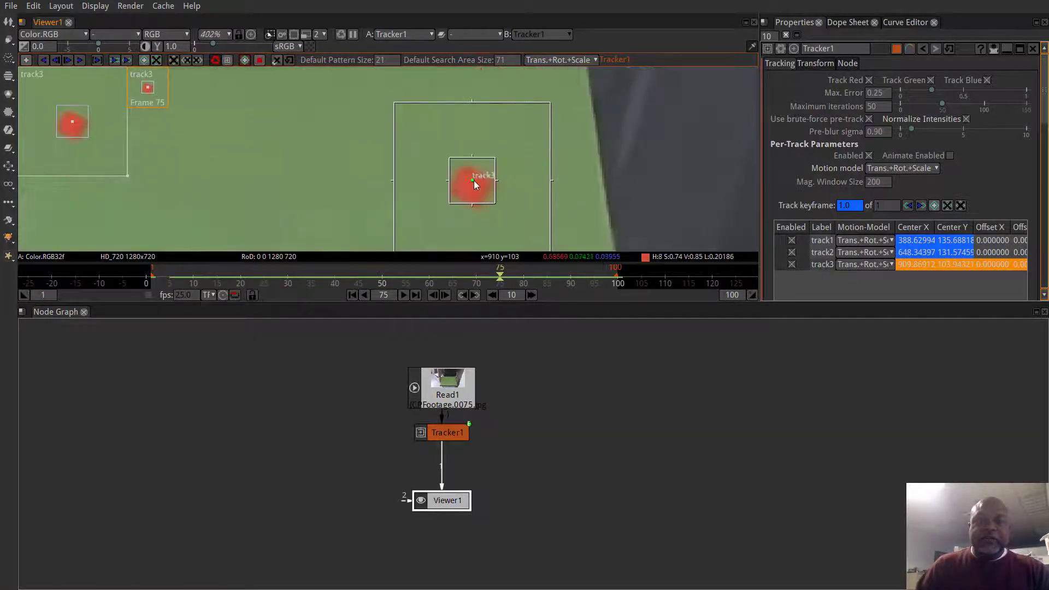
left_click_drag(473, 180, 473, 185)
scroll(508, 229, "down", 10)
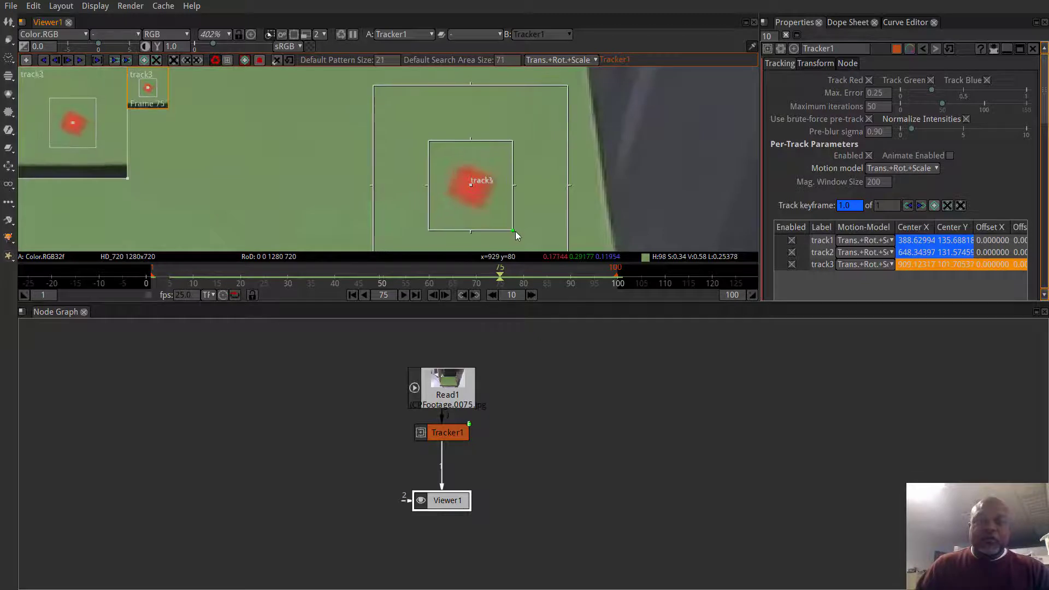
left_click_drag(509, 203, 504, 196)
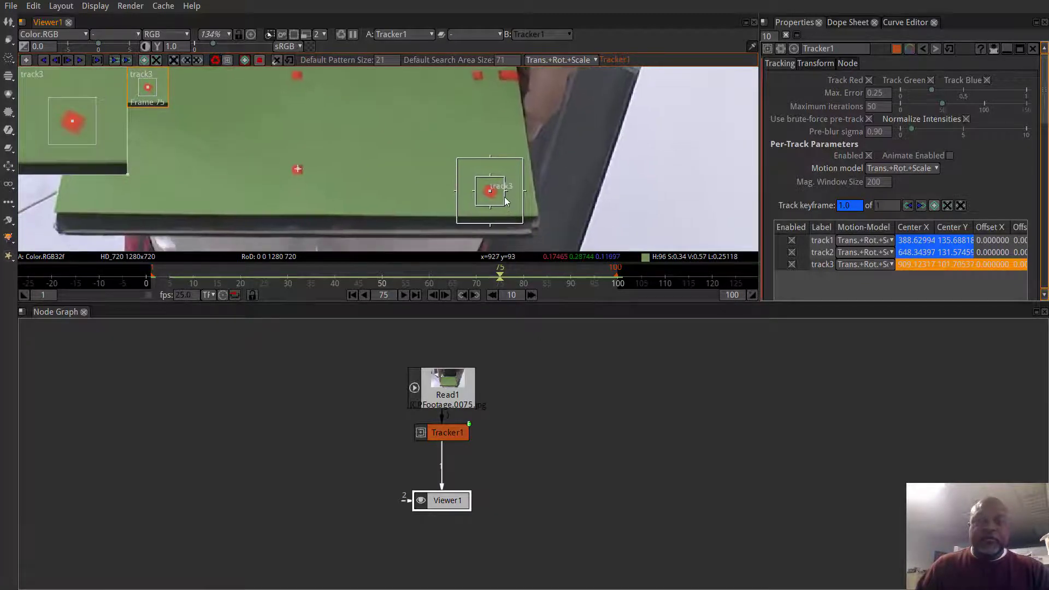
- Add track3 keyframes at frames 100 and 50 by centring it on the lower-right red marker
left_click(415, 295)
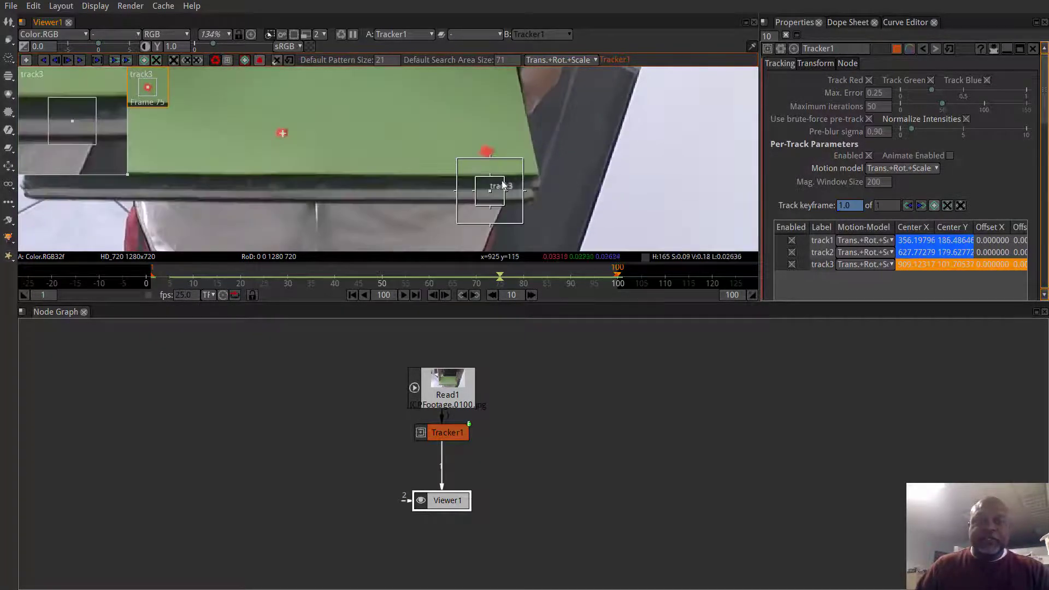
left_click_drag(490, 192, 530, 191)
left_click(381, 279)
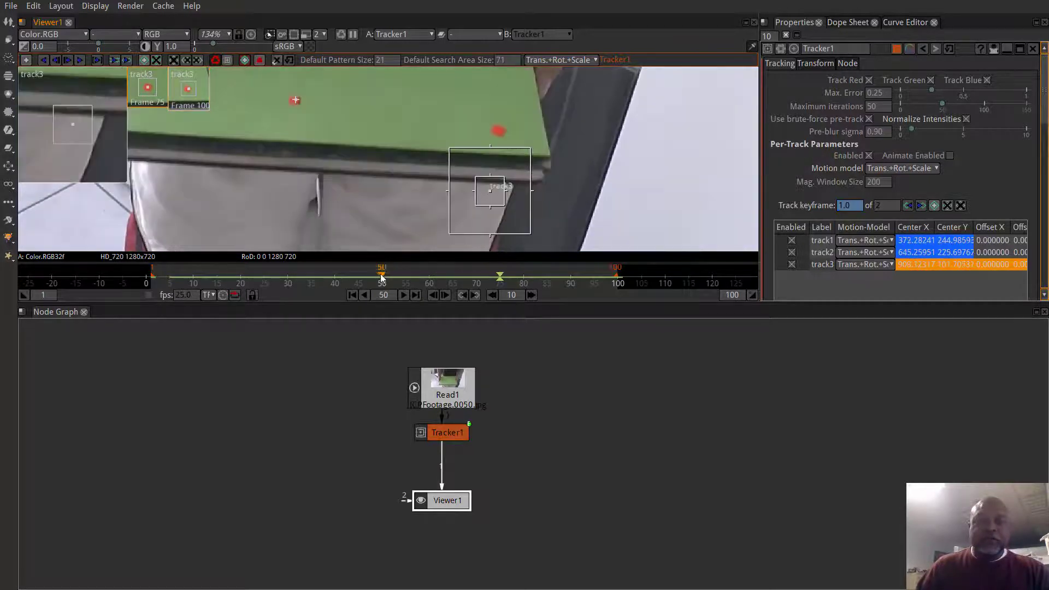
left_click_drag(491, 189, 503, 129)
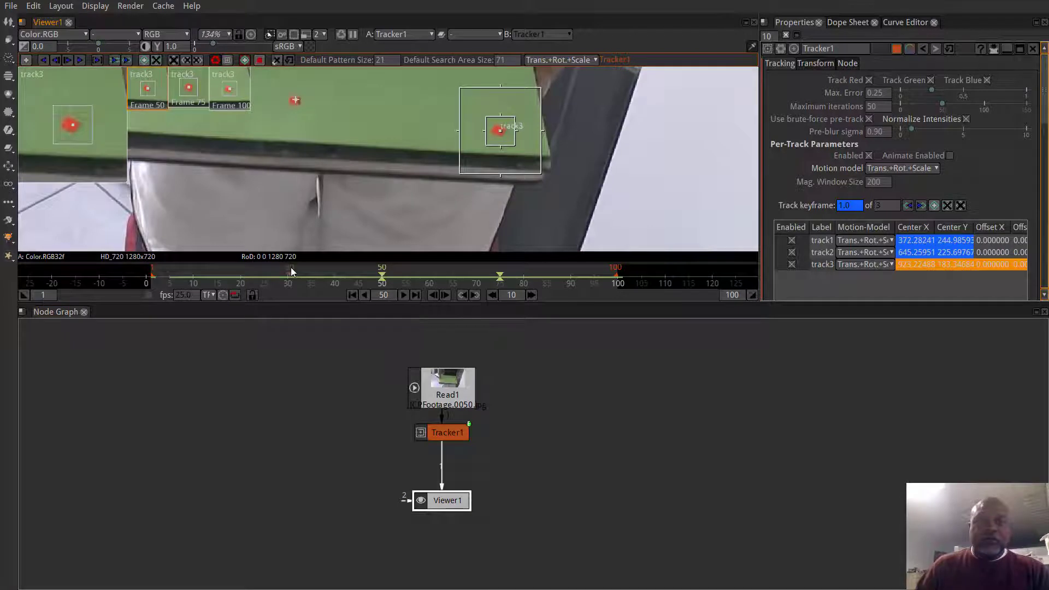
- Add track3 keyframes at frames 25 and 1 by centring it on the lower-right red marker, slightly enlarging its pattern area at frame 1
left_click(264, 280)
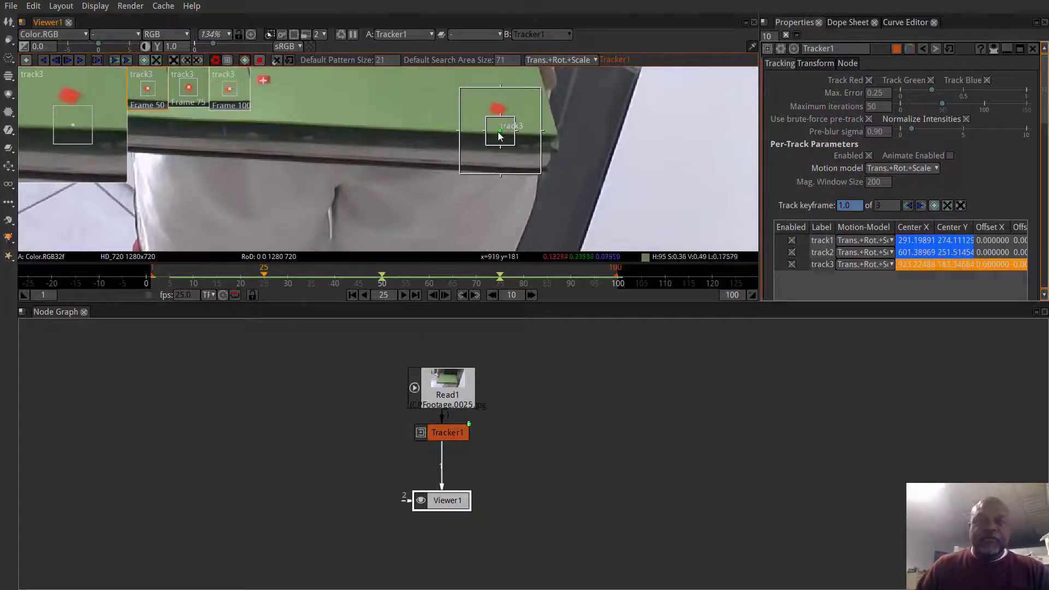
left_click_drag(500, 133, 498, 112)
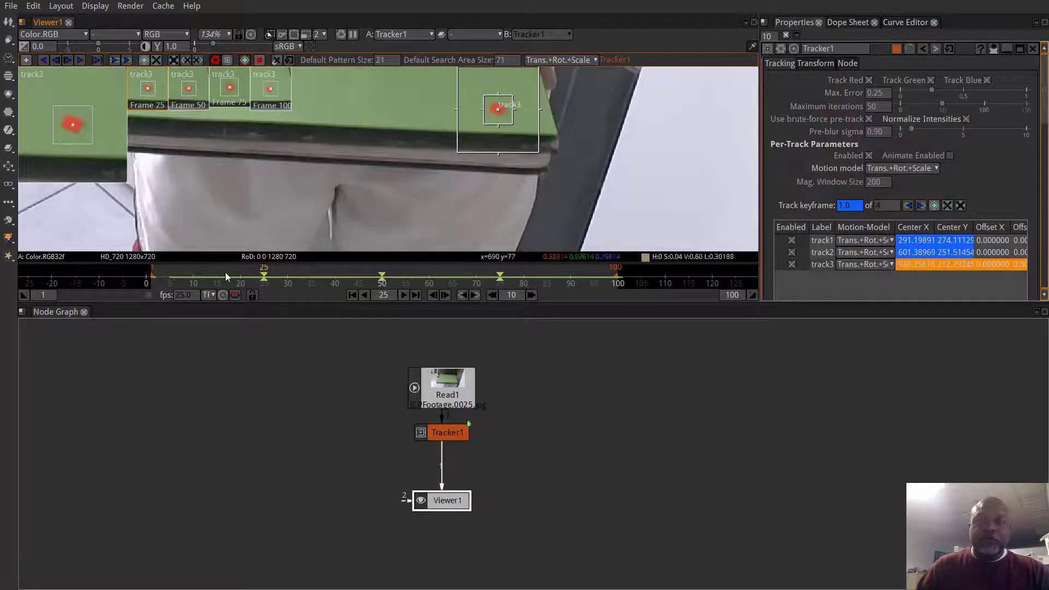
left_click(352, 295)
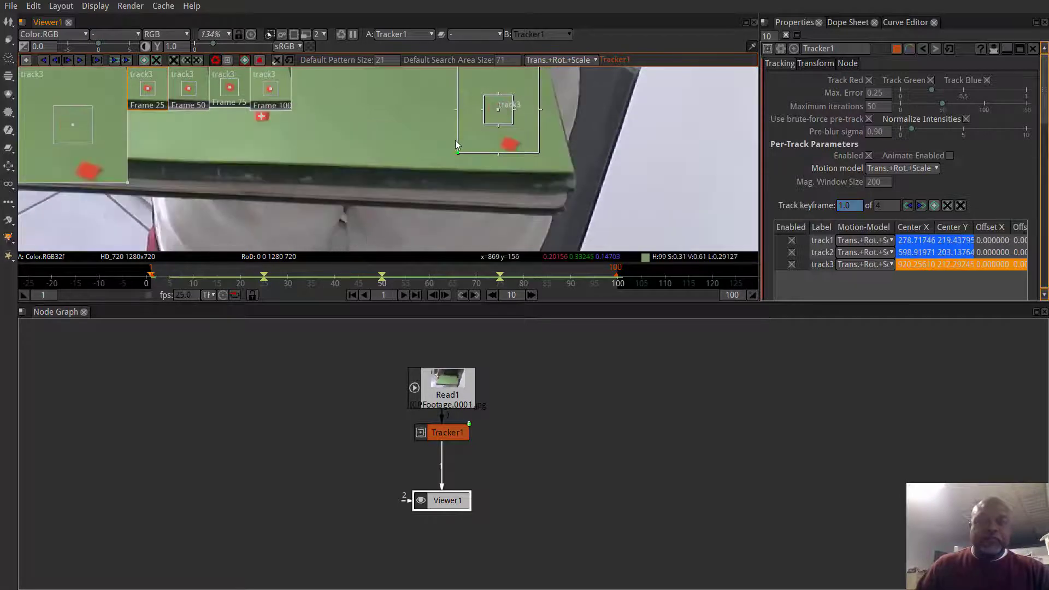
left_click(513, 137)
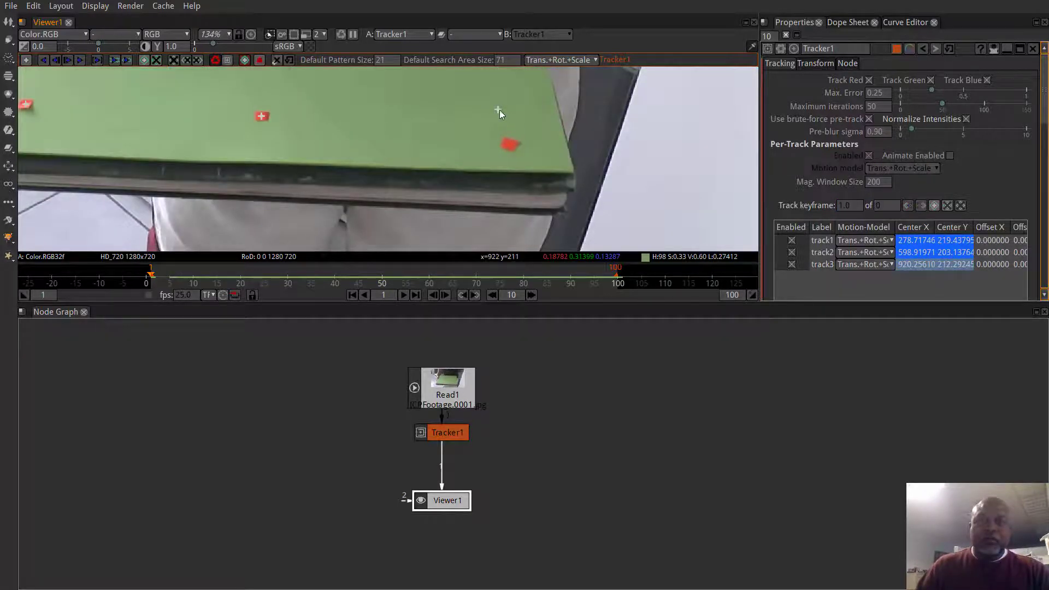
left_click_drag(500, 110, 530, 160)
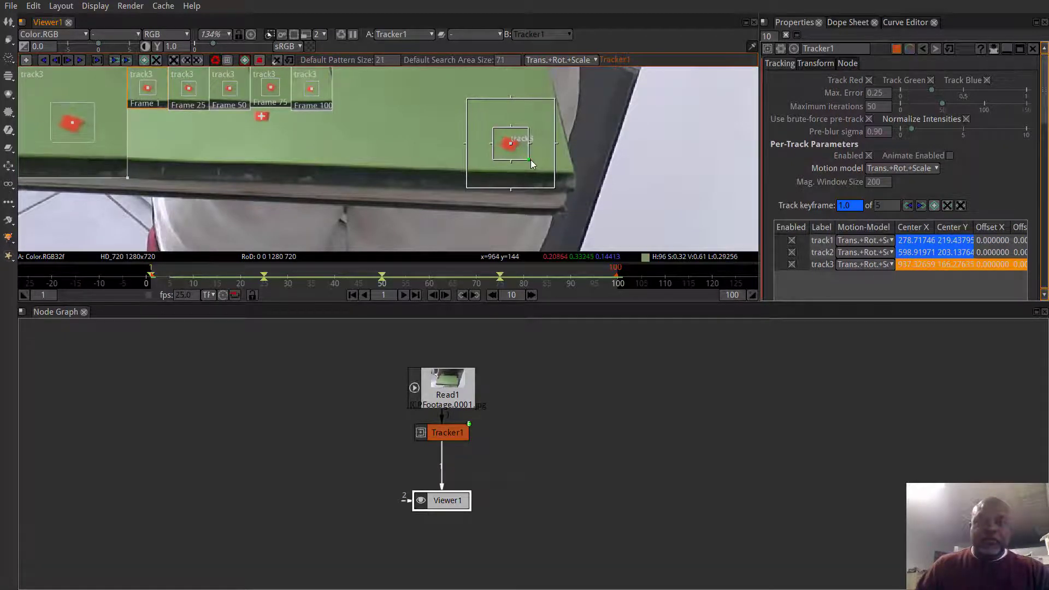
- At frame 1, add a fourth track on the small red marker at the right of the board's middle row and enlarge its pattern area
scroll(486, 154, "down", 5)
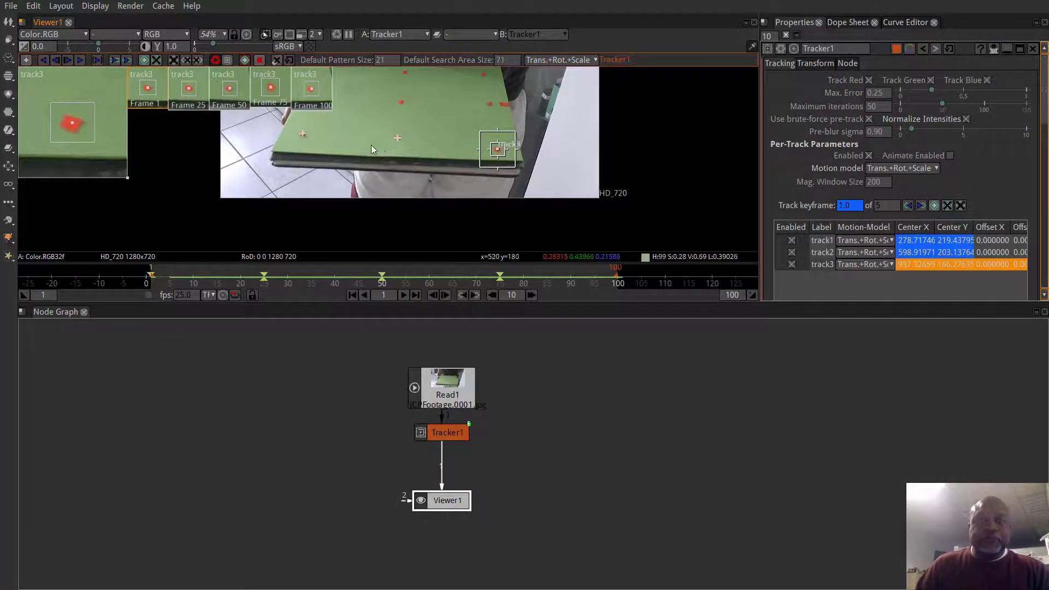
left_click_drag(372, 145, 445, 162)
scroll(384, 155, "up", 2)
scroll(443, 161, "down", 2)
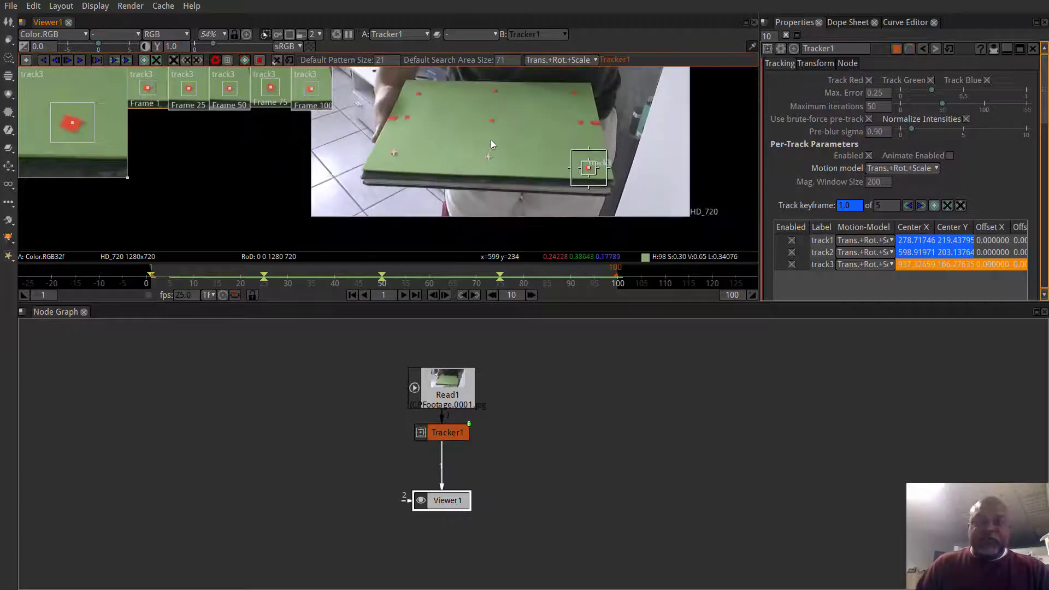
left_click_drag(519, 117, 465, 141)
scroll(536, 147, "up", 4)
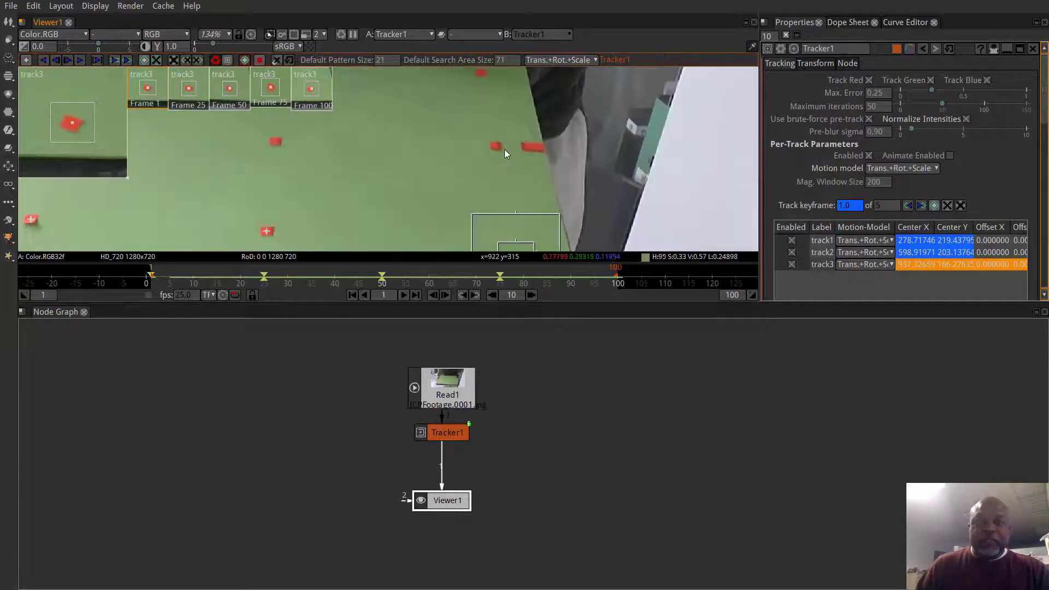
scroll(504, 153, "up", 2)
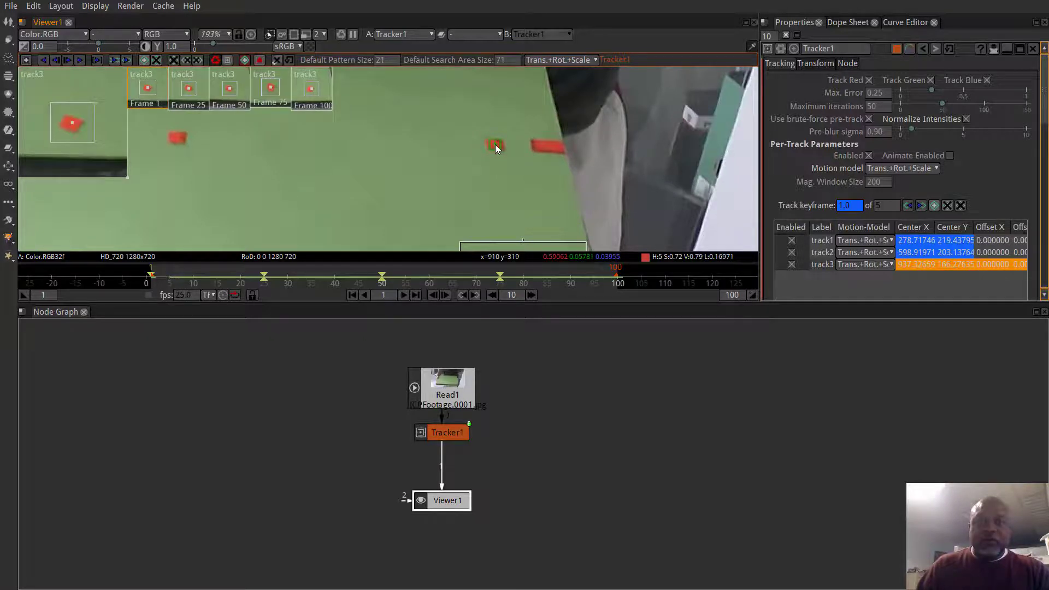
left_click(496, 145, "ctrl+alt")
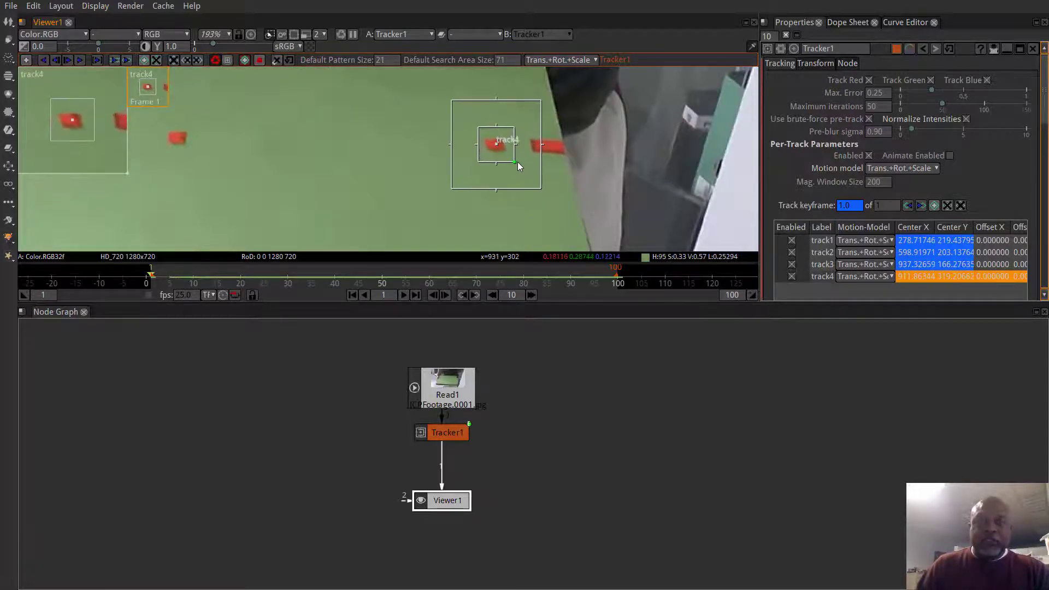
- Add track4 keyframes at frames 100 and 50 by centring it on the small middle-right red marker
left_click(416, 295)
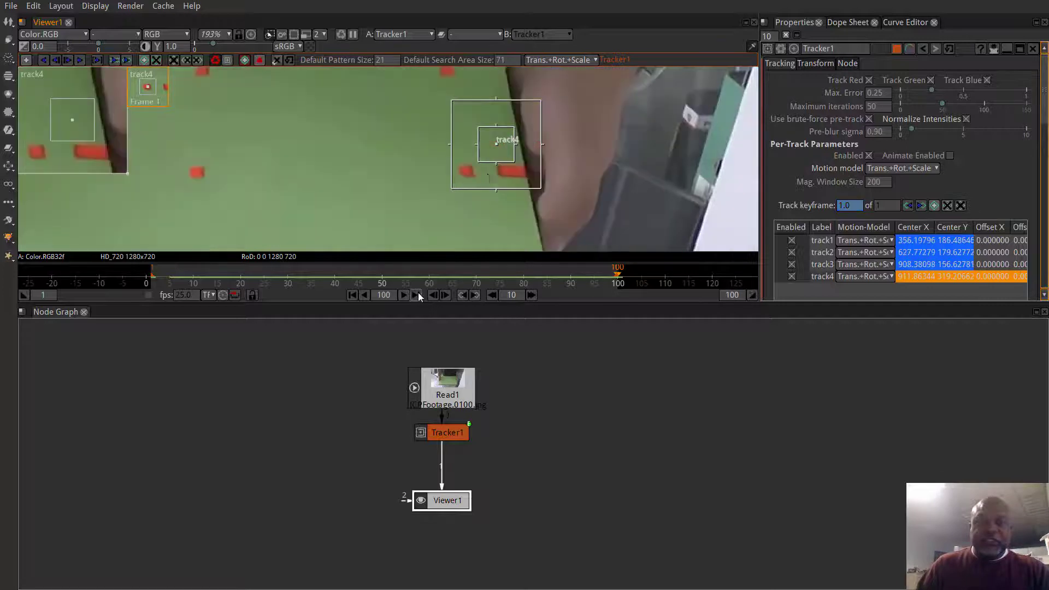
left_click(471, 168)
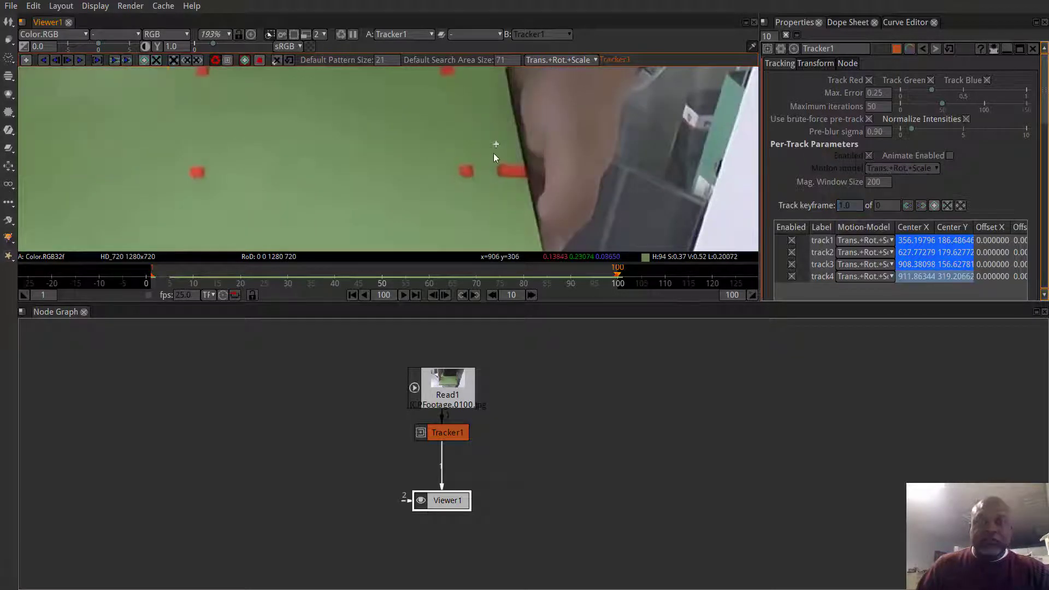
left_click_drag(496, 145, 467, 171)
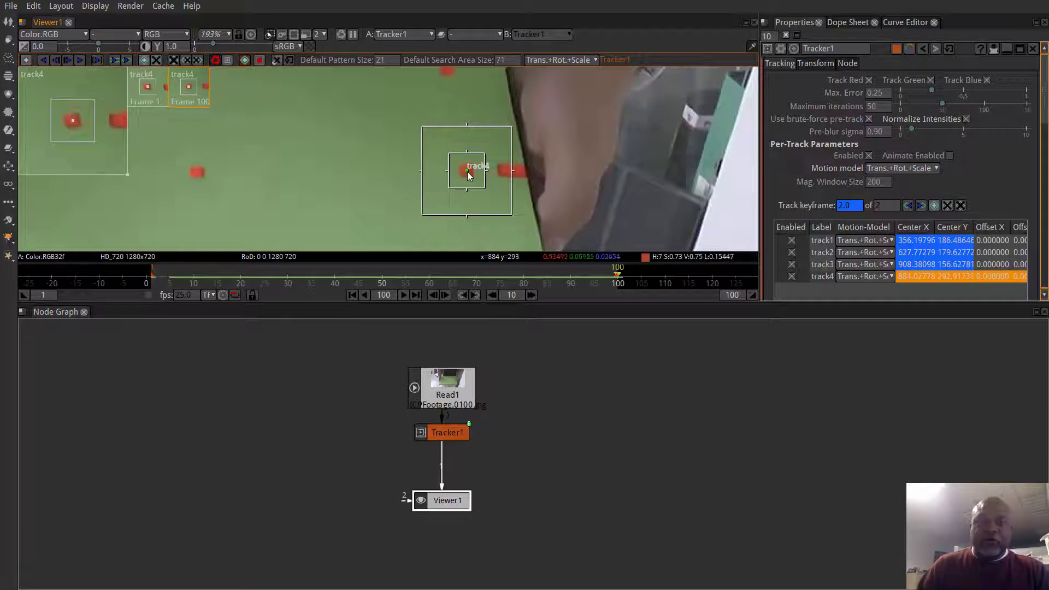
left_click(381, 278)
left_click_drag(484, 159, 487, 142)
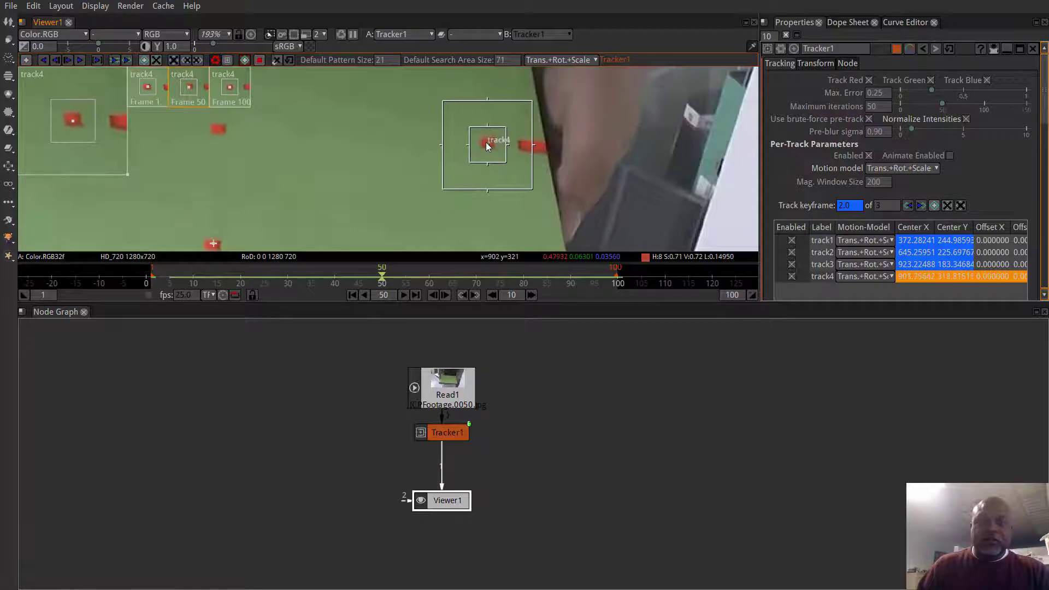
- Add track4 keyframes at frames 25 and 75 by centring it on the small middle-right red marker
left_click(264, 278)
left_click_drag(495, 144, 477, 110)
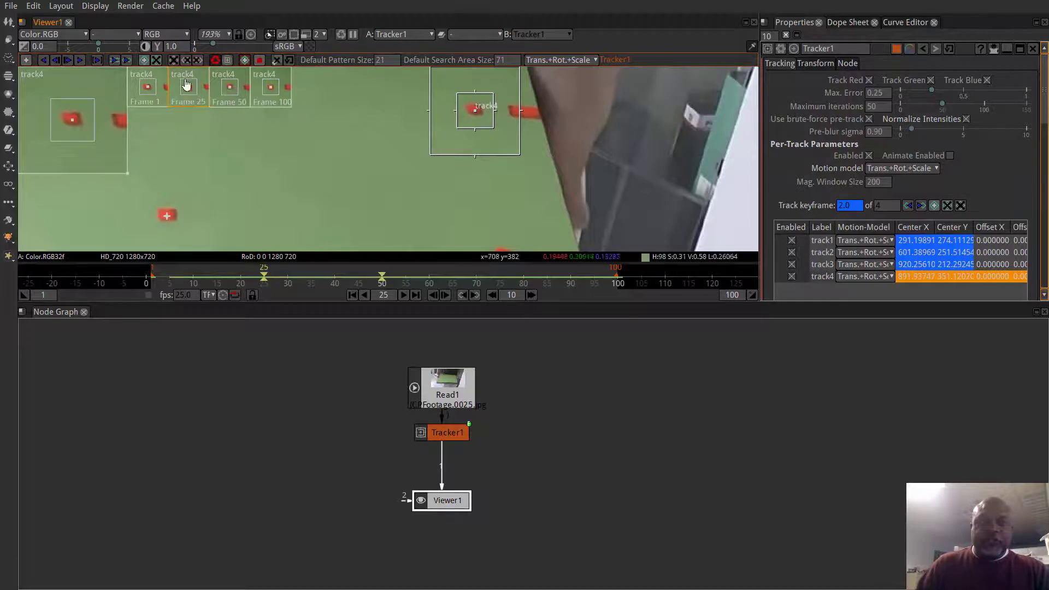
left_click(500, 279)
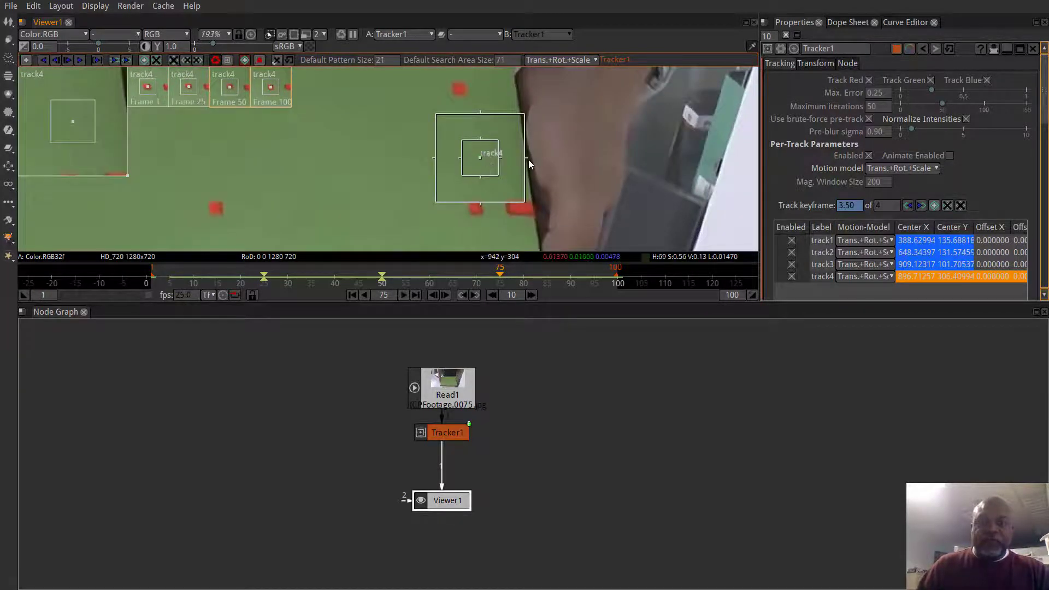
left_click_drag(482, 158, 477, 213)
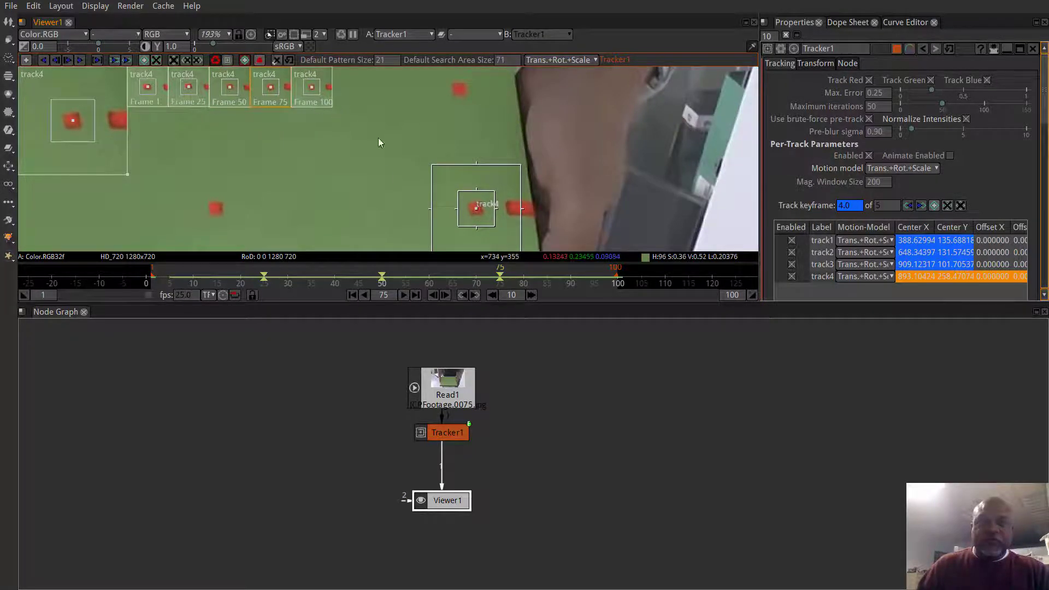
- At frame 75, add a fifth track on the red marker in the board's centre and enlarge its pattern area
scroll(377, 181, "down", 4)
scroll(513, 146, "up", 7)
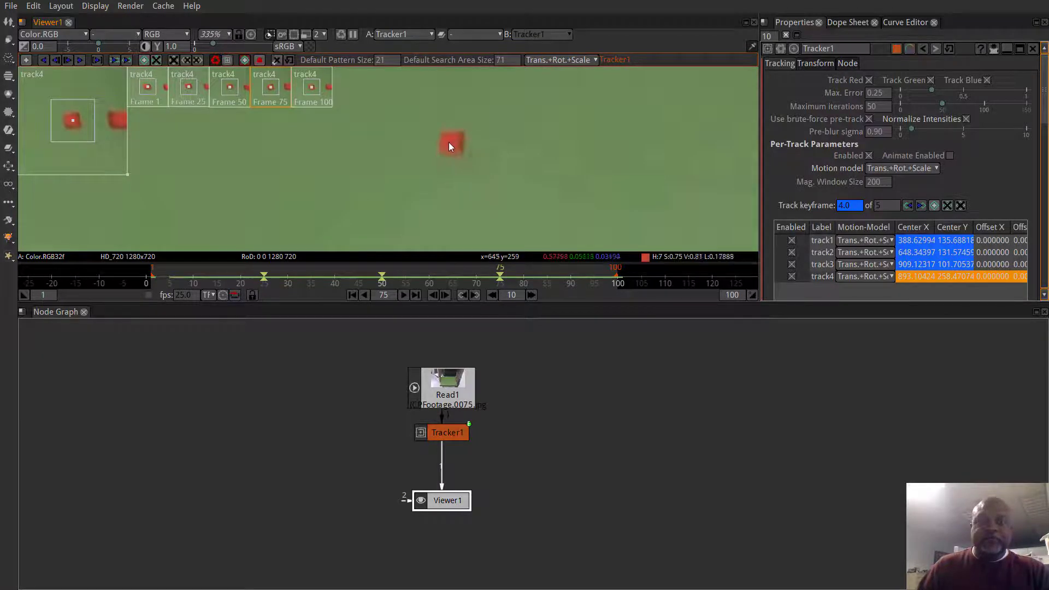
left_click(453, 142)
left_click(453, 142, "ctrl+alt")
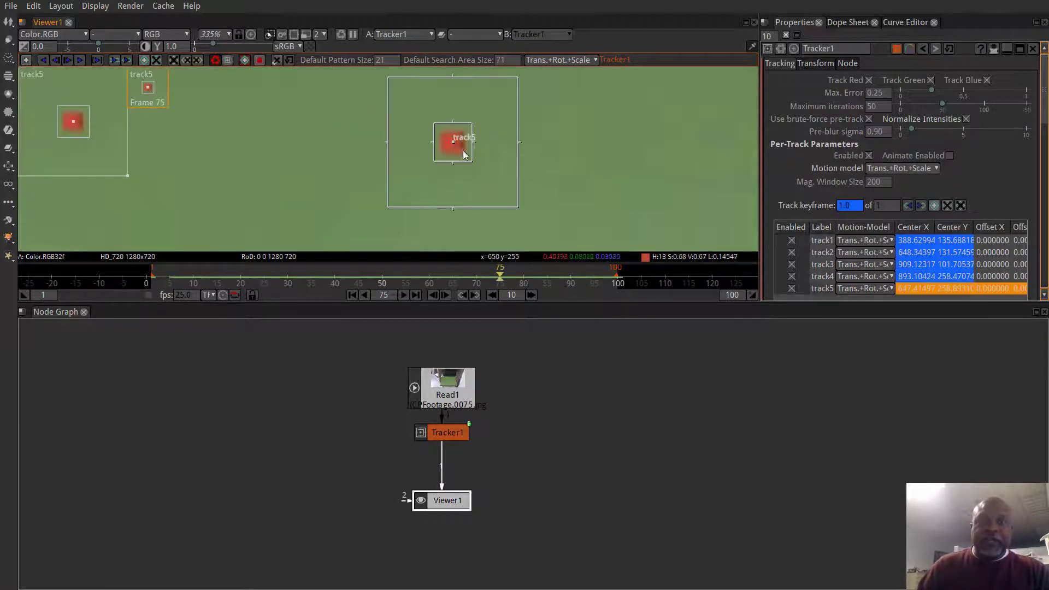
left_click_drag(473, 163, 481, 169)
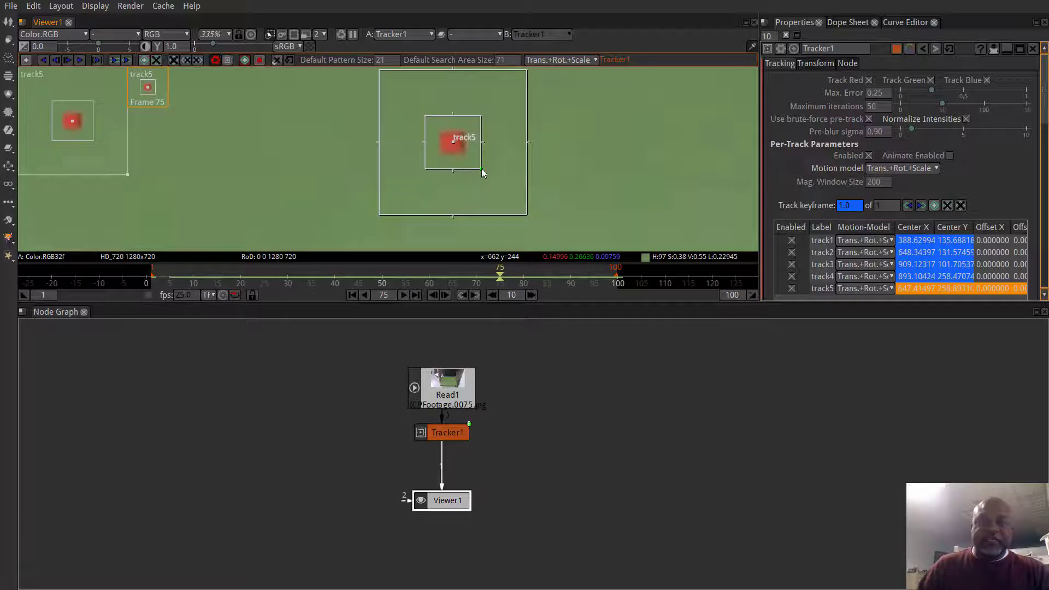
scroll(481, 167, "down", 4)
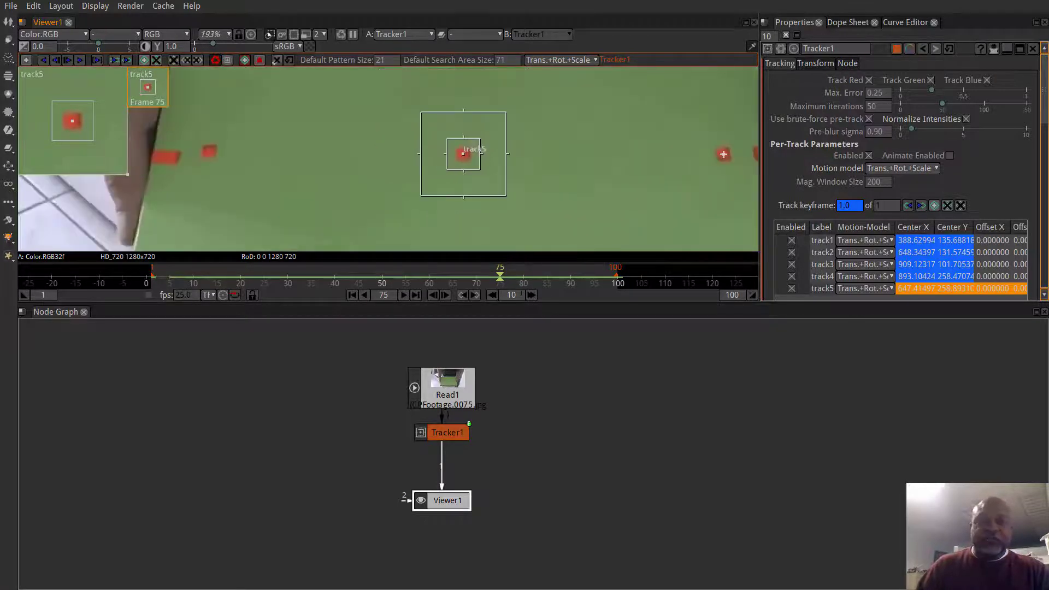
- Add track5 keyframes at frames 100 and 50 by centring it on the board's central red marker
left_click(416, 295)
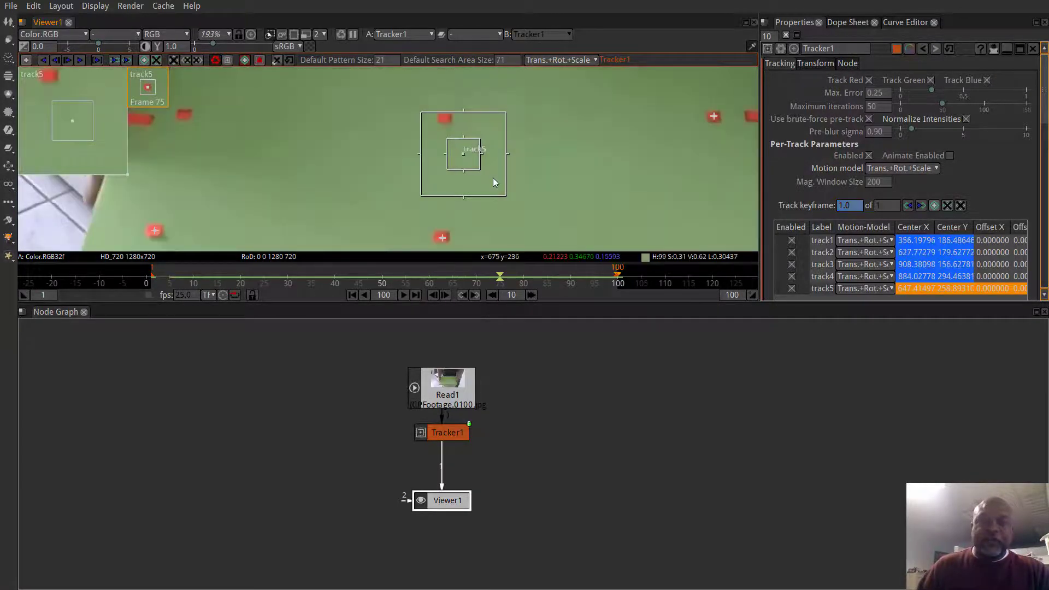
scroll(506, 170, "down", 3)
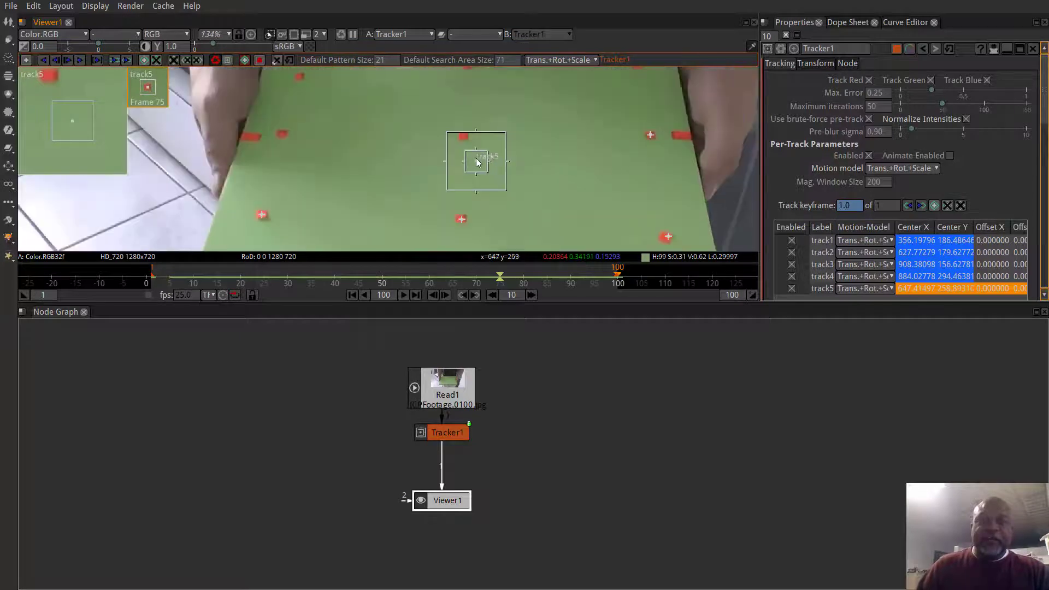
left_click_drag(477, 166, 463, 140)
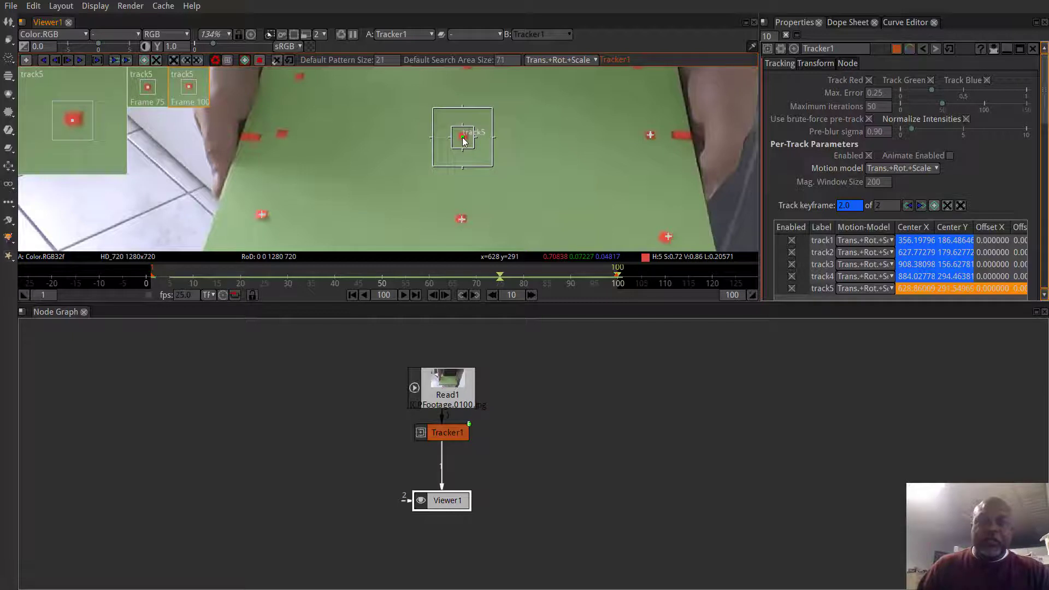
left_click(382, 277)
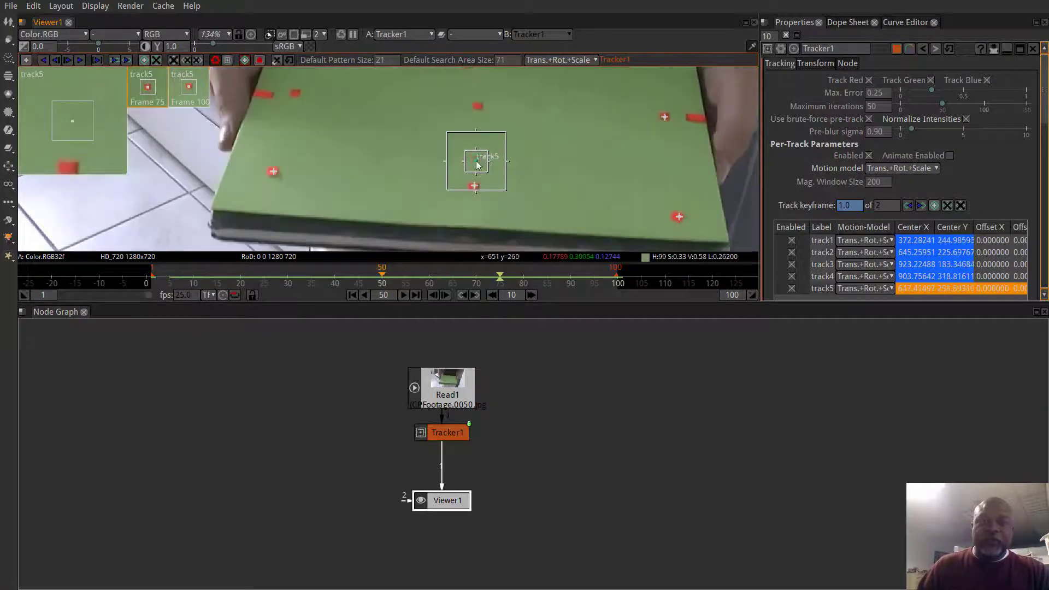
left_click_drag(476, 164, 478, 108)
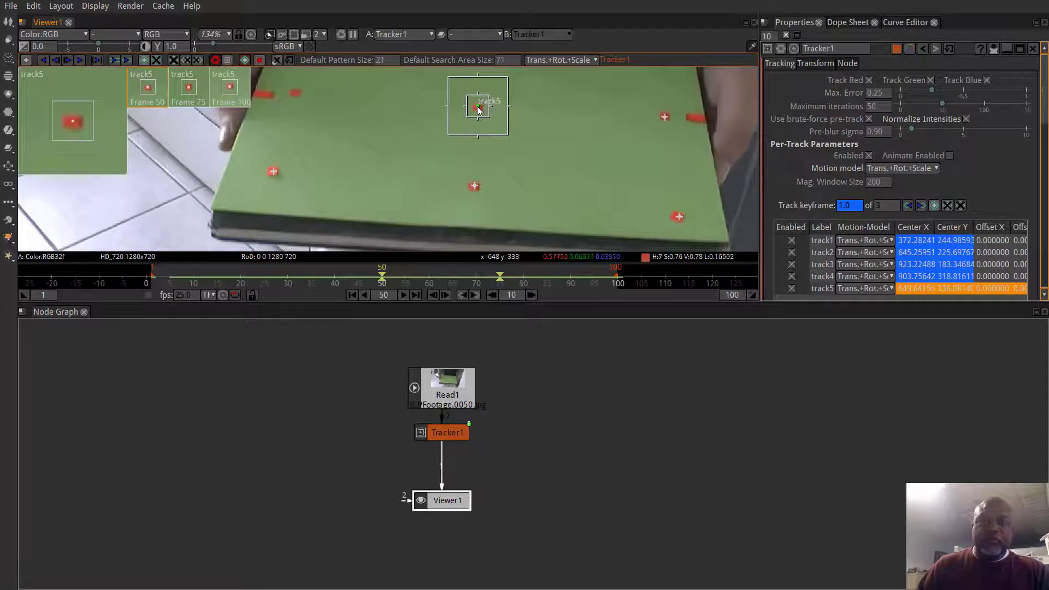
- Add track5 keyframes at frames 25 and 1 by centring it on the board's central red marker
left_click(262, 276)
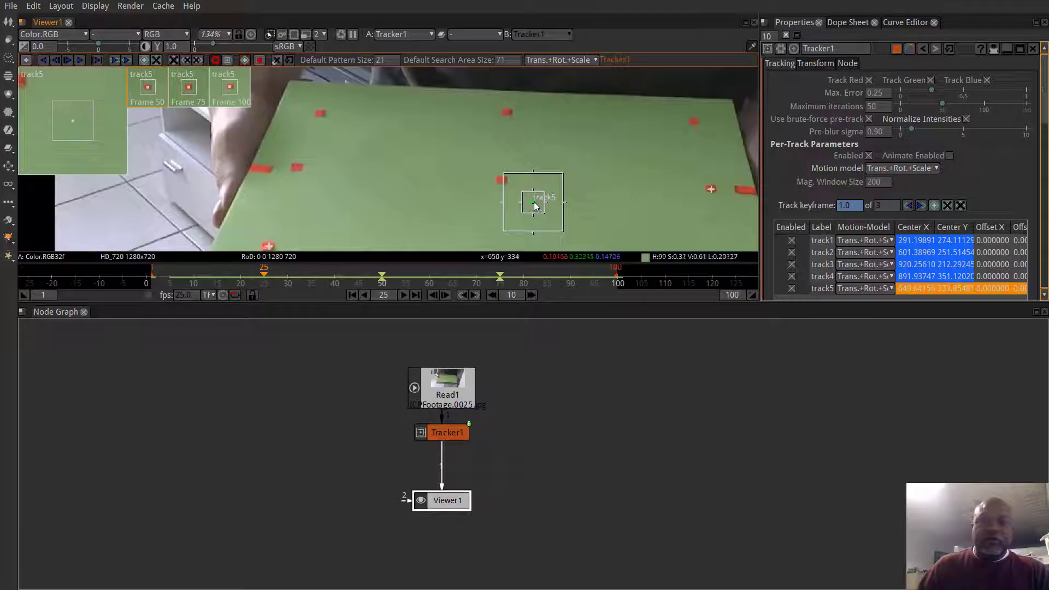
left_click_drag(533, 205, 504, 186)
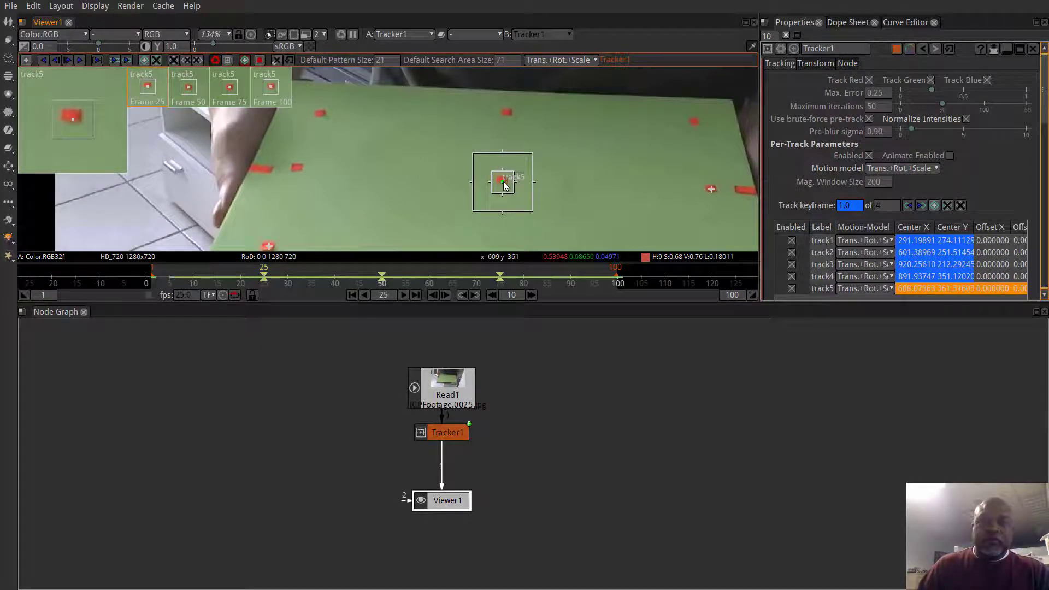
left_click(353, 295)
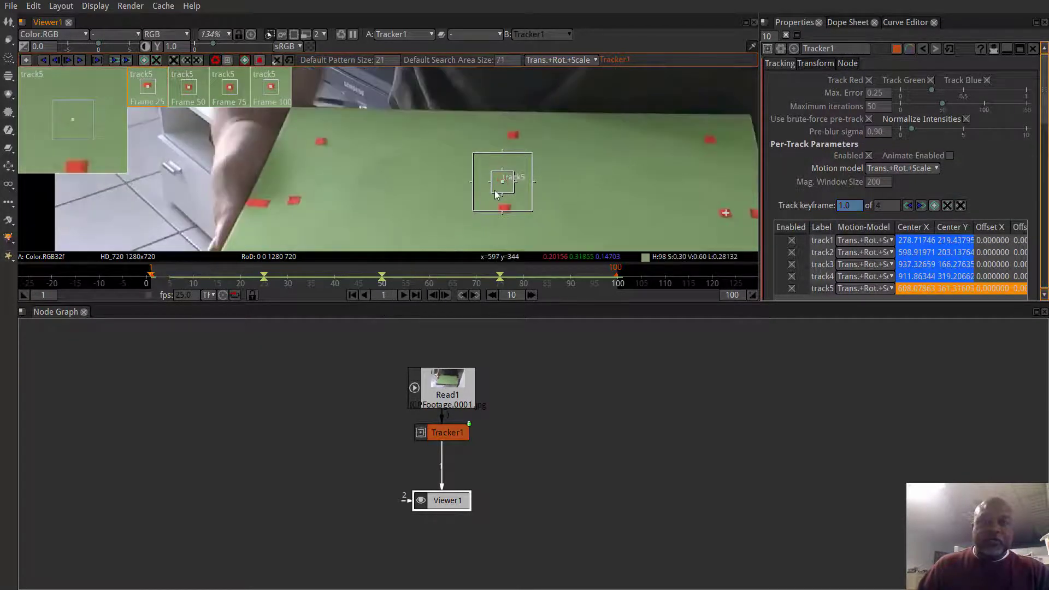
left_click_drag(502, 183, 504, 208)
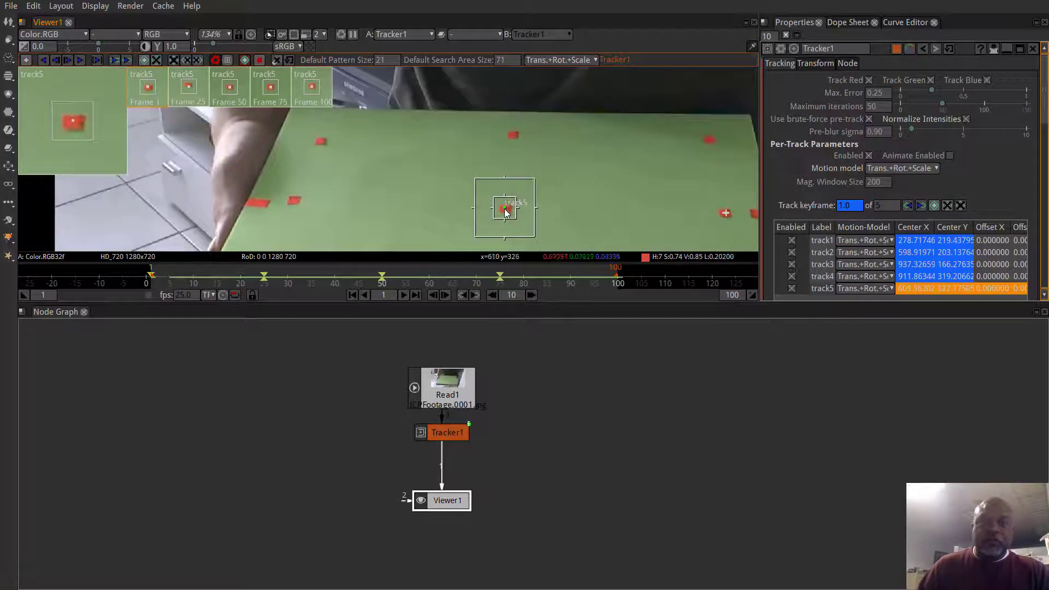
- At frame 1, add a sixth track on the small middle-left red marker and enlarge its pattern area
scroll(365, 212, "down", 5)
left_click_drag(365, 212, 434, 162)
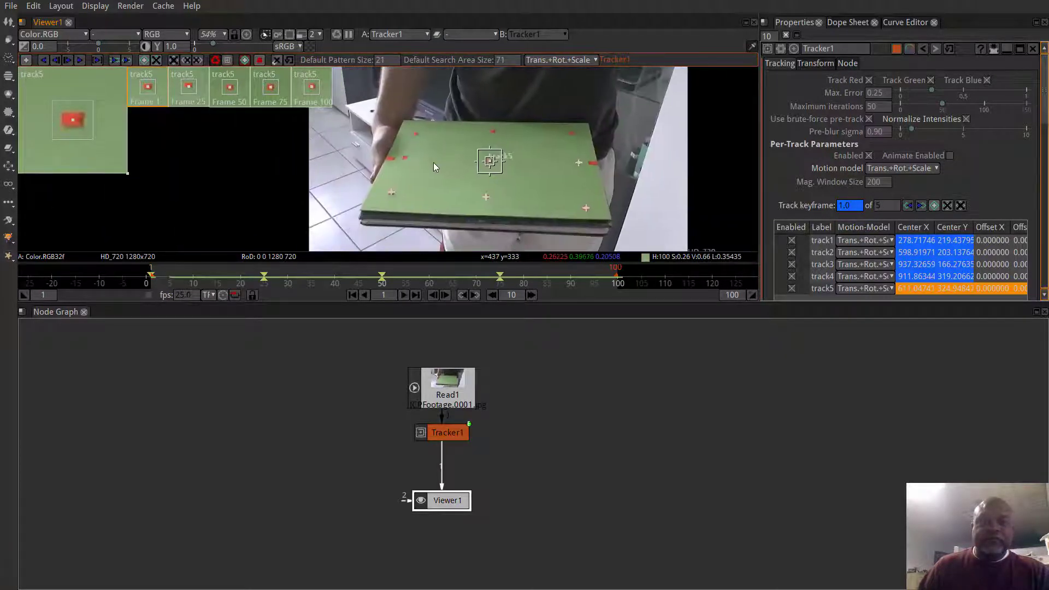
scroll(418, 163, "up", 4)
scroll(435, 172, "down", 3)
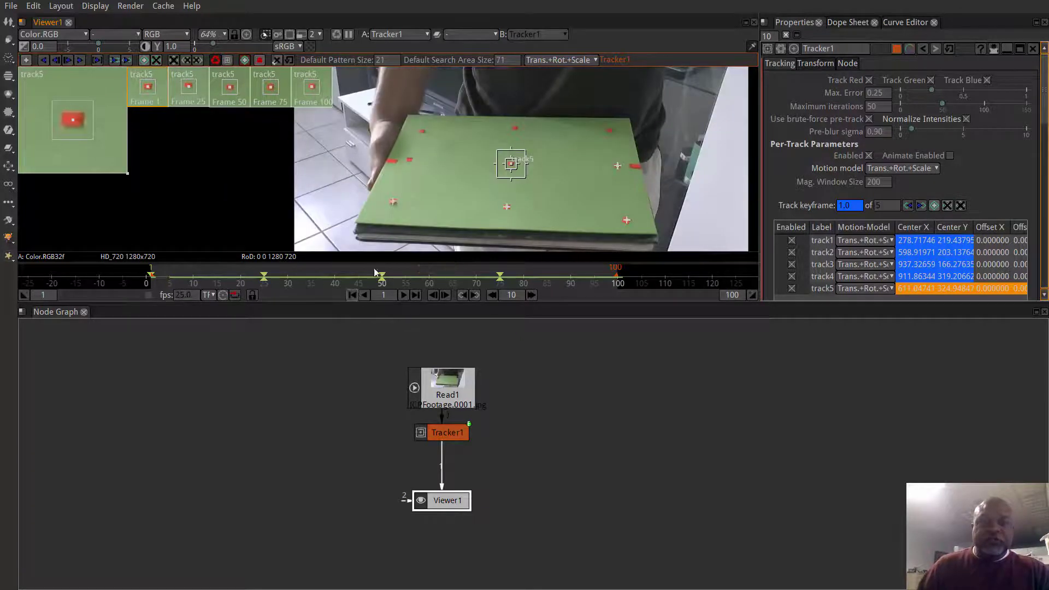
scroll(434, 183, "up", 4)
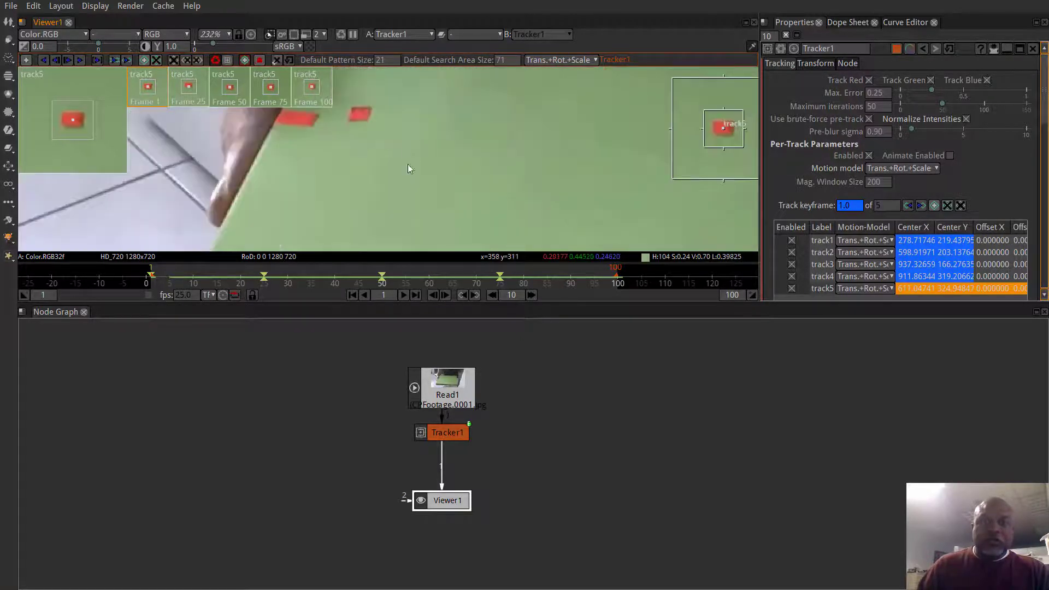
scroll(407, 164, "up", 2)
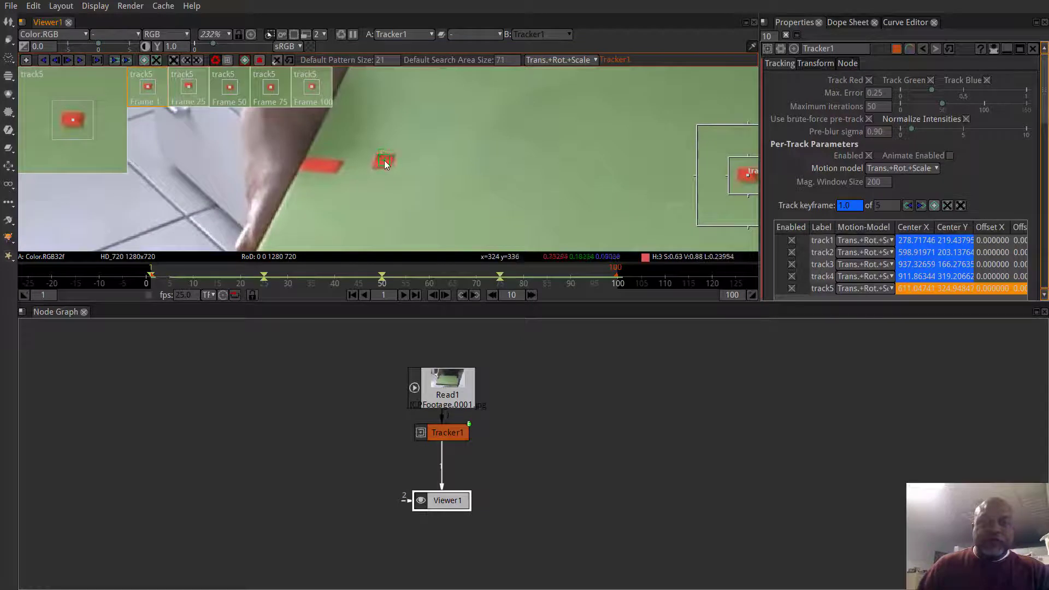
left_click(385, 160, "ctrl+alt")
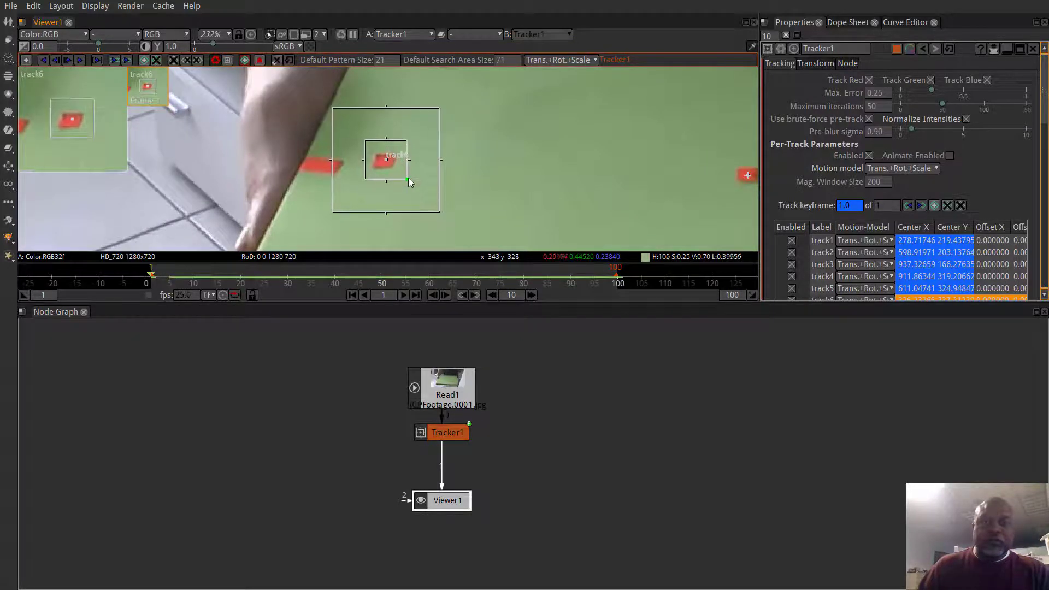
- Add track6 keyframes at frames 100 and 50 by centring it on the small middle-left red marker
left_click(415, 295)
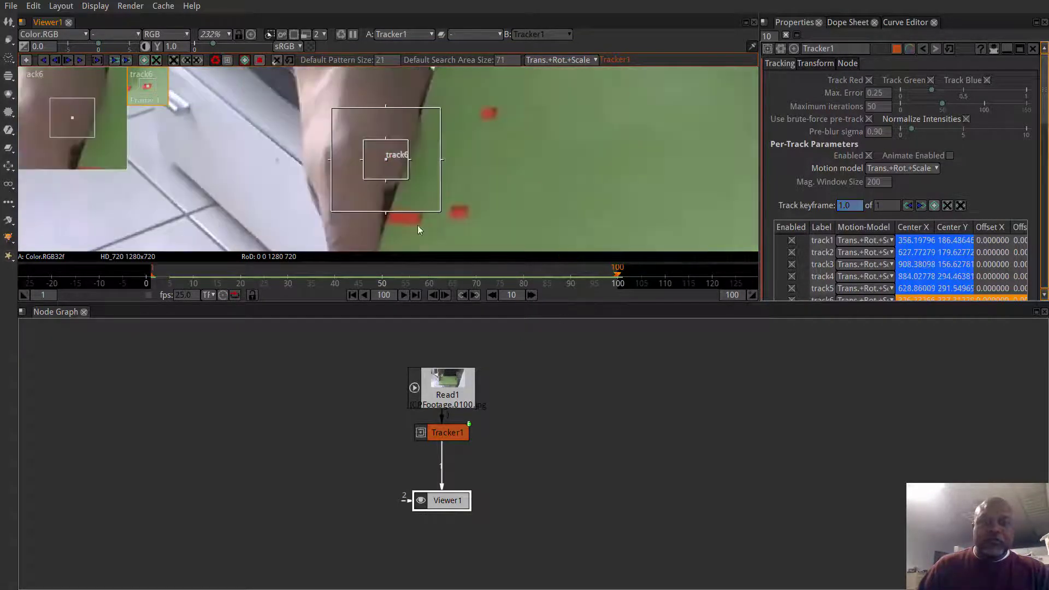
scroll(481, 186, "down", 4)
scroll(481, 186, "up", 4)
left_click_drag(481, 188, 457, 159)
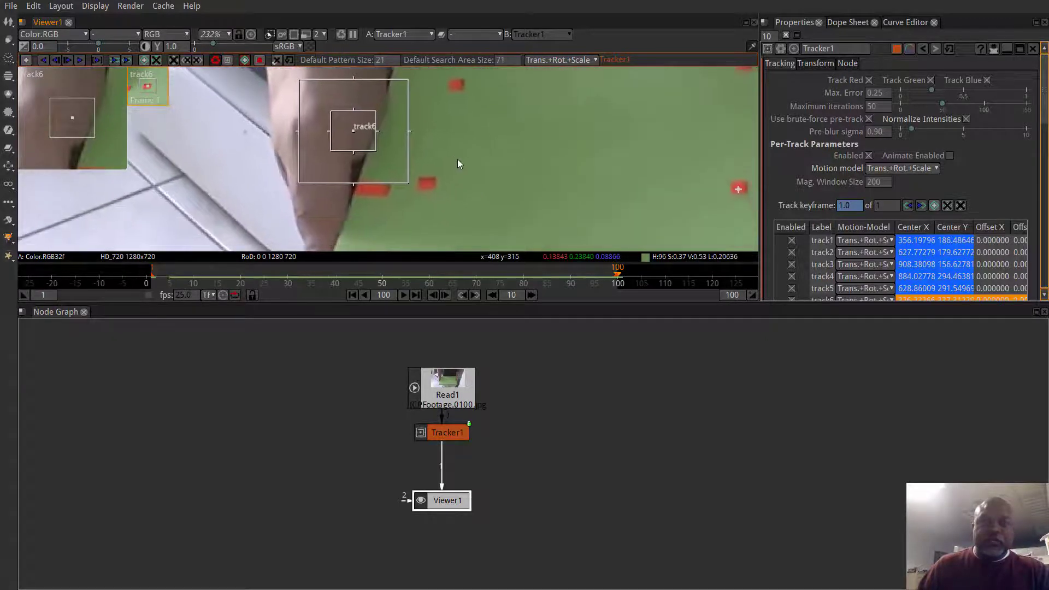
left_click_drag(353, 130, 427, 181)
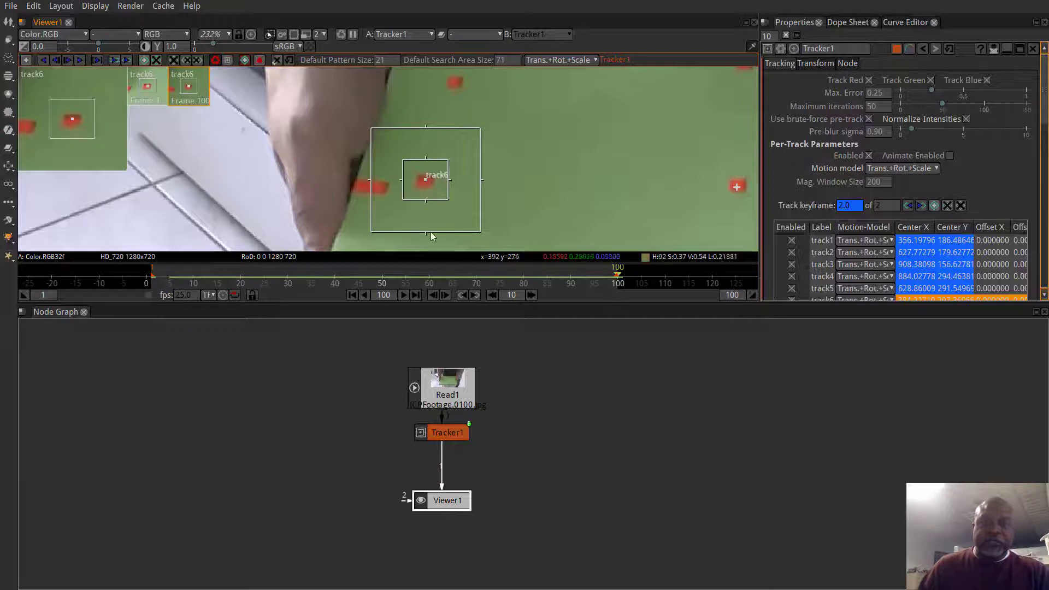
left_click(381, 285)
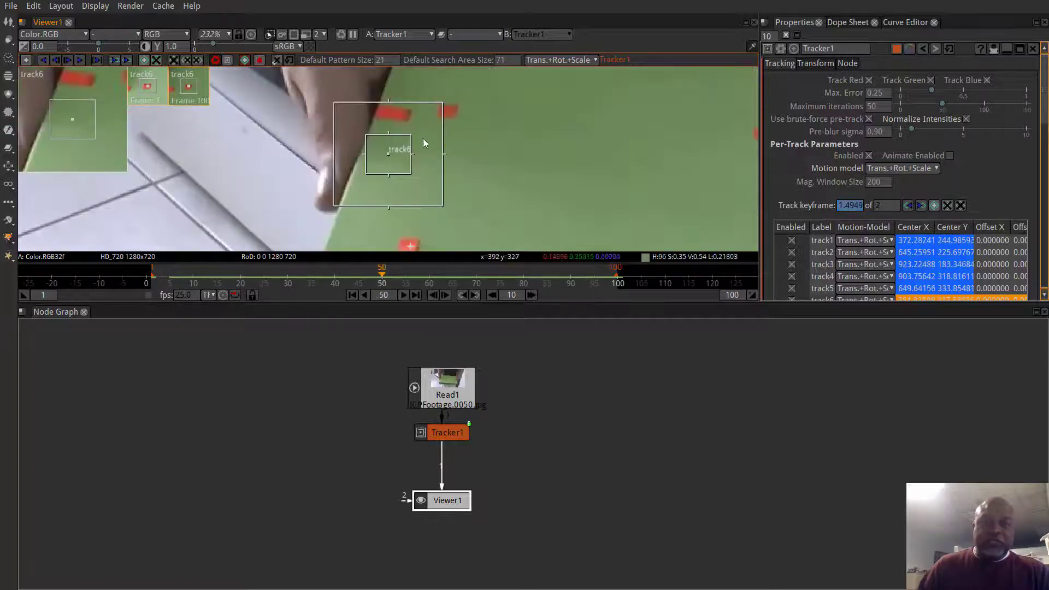
mouse_move(391, 155)
left_mouse_down()
mouse_move(455, 132)
mouse_move(462, 118)
mouse_move(451, 115)
left_mouse_up()
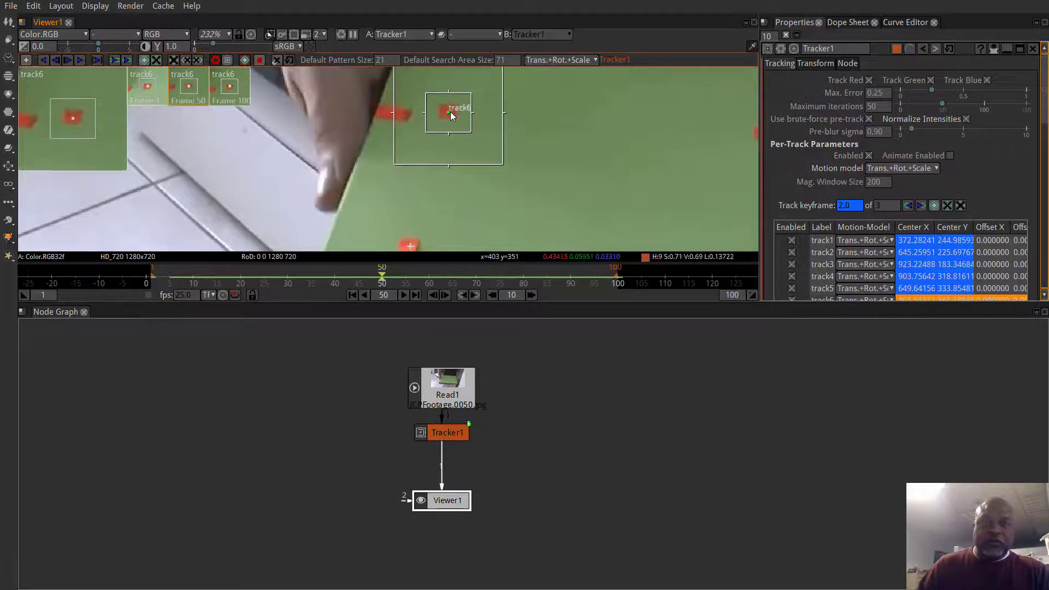
- Add track6 keyframes at frames 25 and 75 by centring it on the small middle-left red marker
left_click(264, 277)
mouse_move(445, 100)
left_mouse_down()
mouse_move(446, 208)
mouse_move(385, 200)
mouse_move(368, 180)
left_mouse_up()
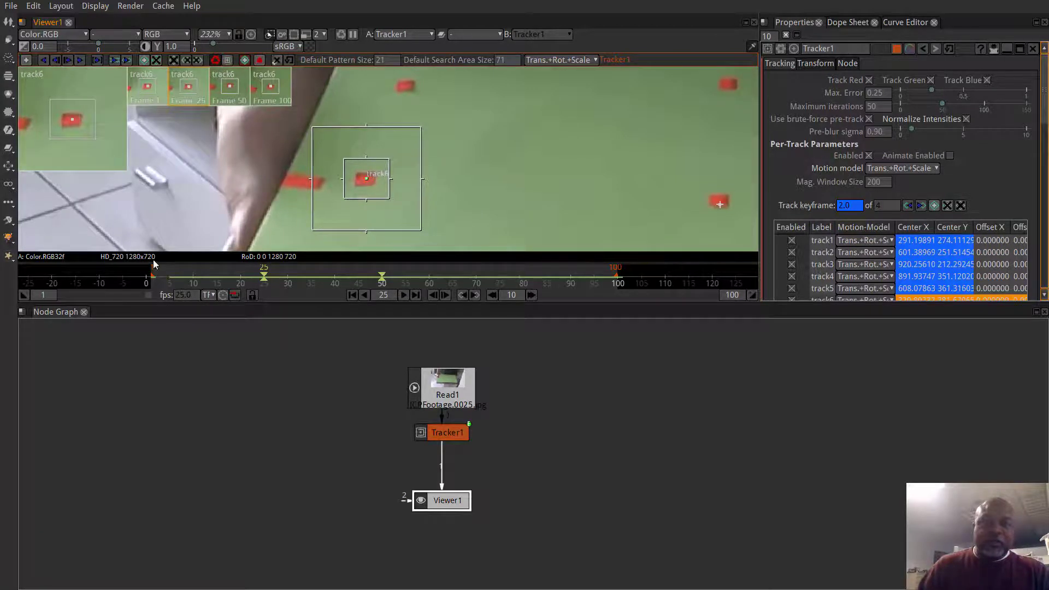
left_click(499, 276)
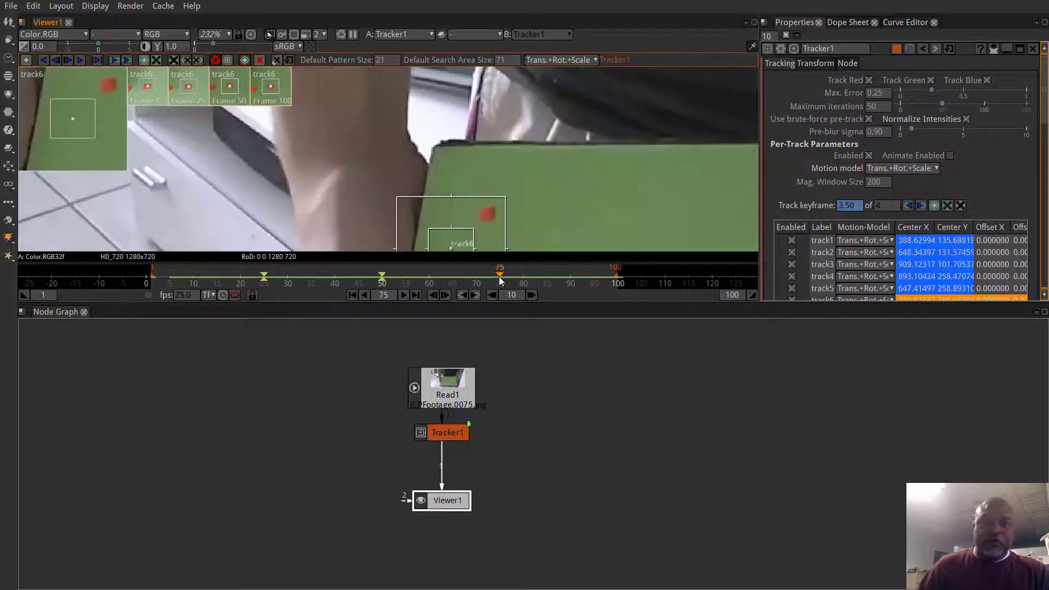
left_click_drag(579, 184, 567, 148)
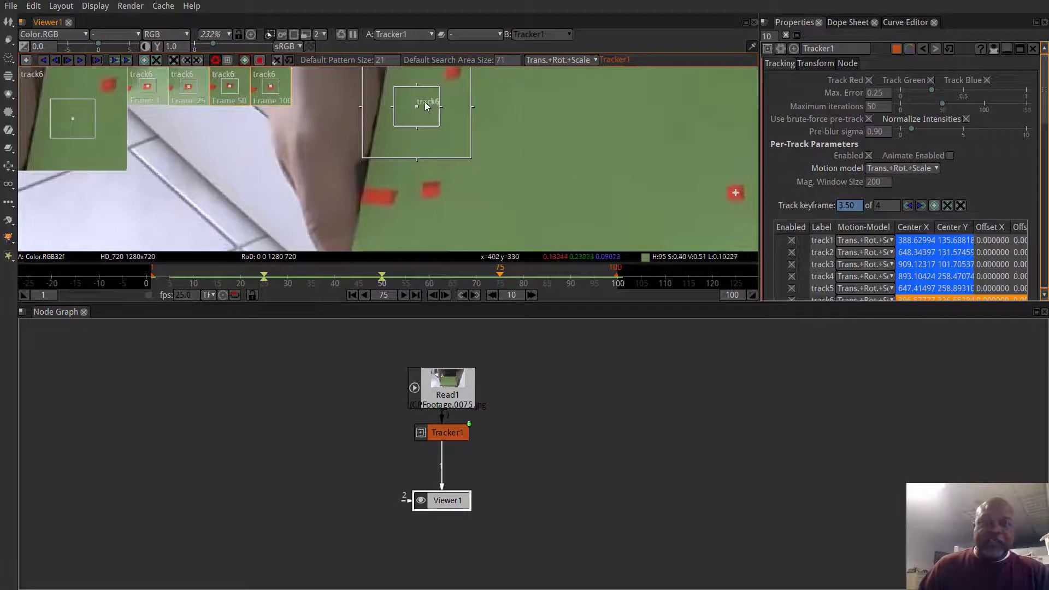
left_click_drag(417, 107, 433, 196)
- Select track2 through track6 together and track them forward from frame 1 to frame 100
scroll(589, 153, "down", 6)
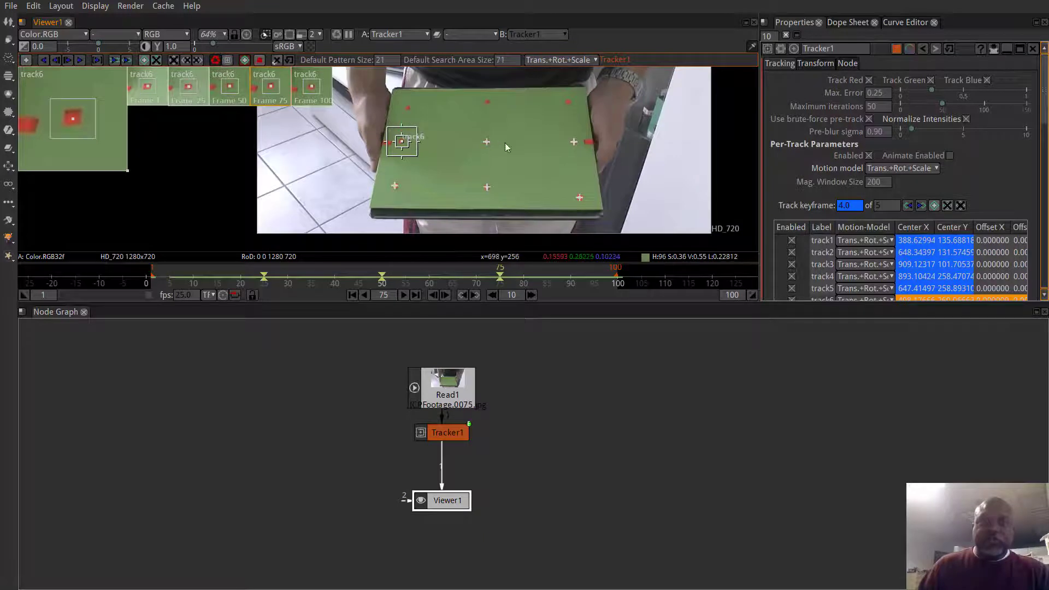
left_click(487, 143, "shift")
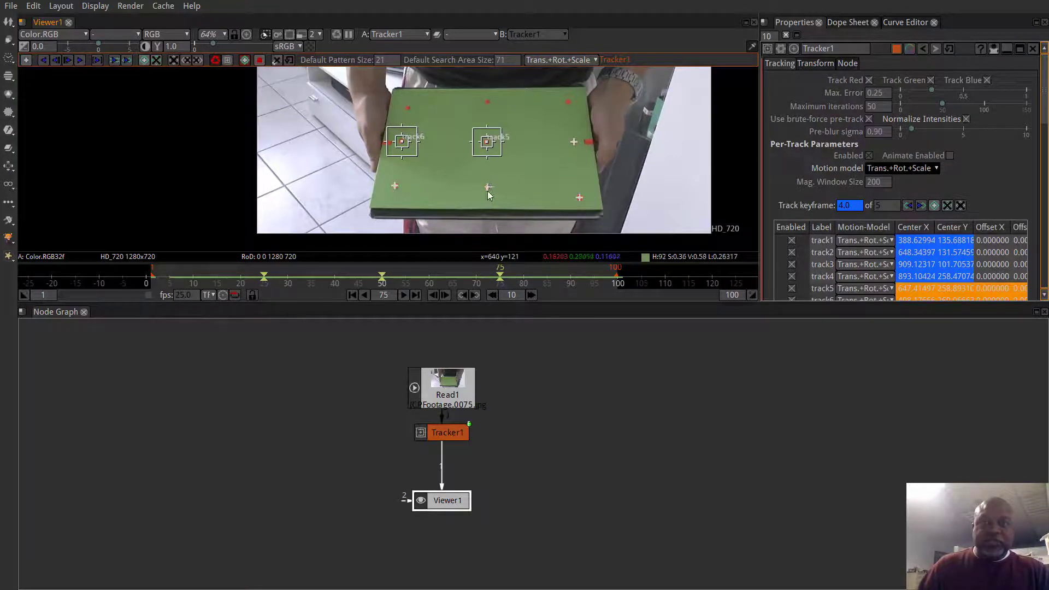
left_click(487, 188, "shift")
left_click(574, 142, "shift")
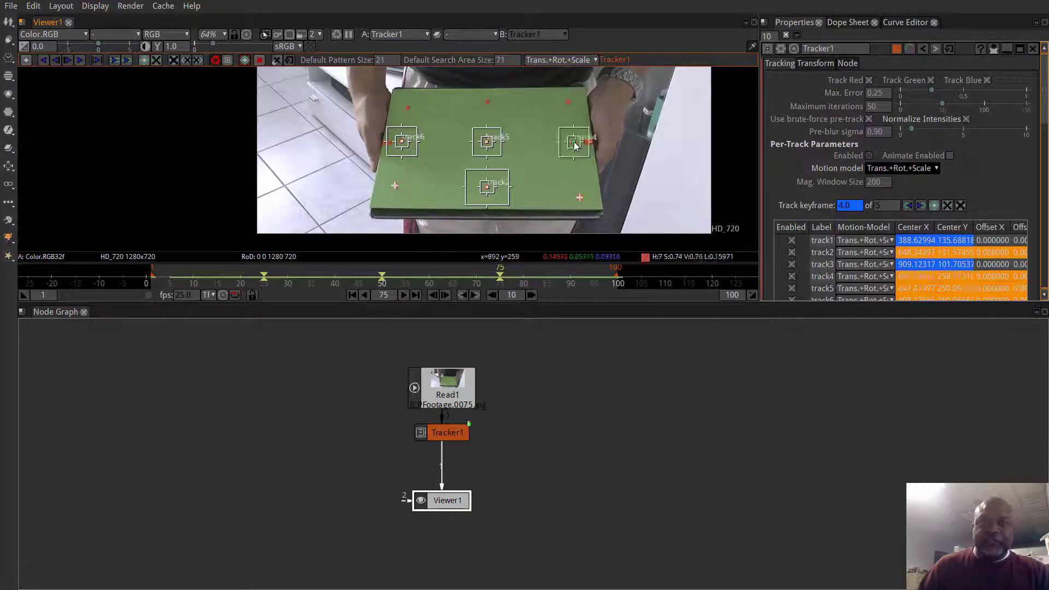
left_click(579, 197, "shift")
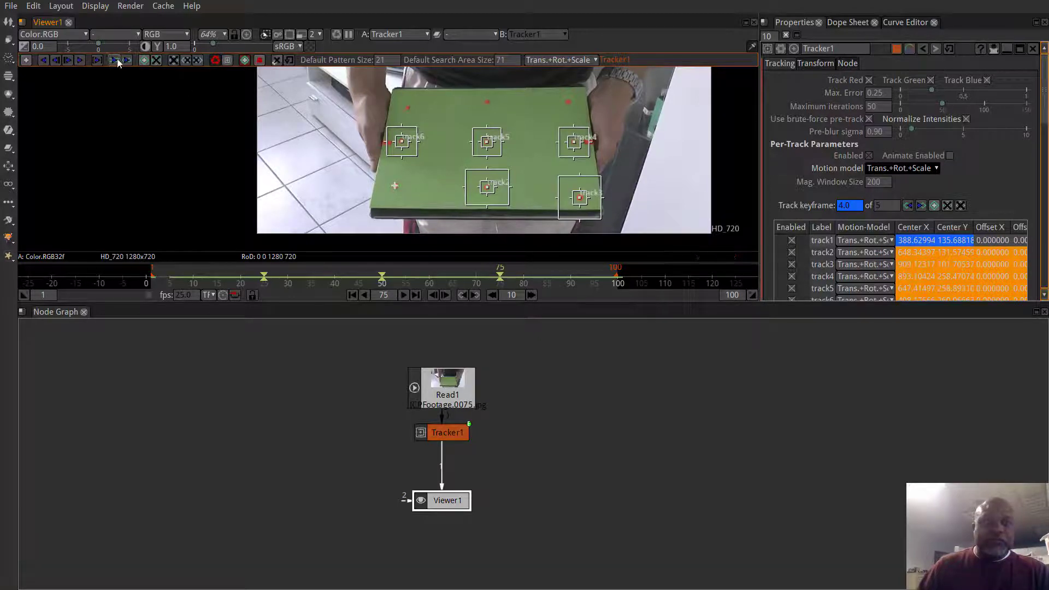
left_click(351, 295)
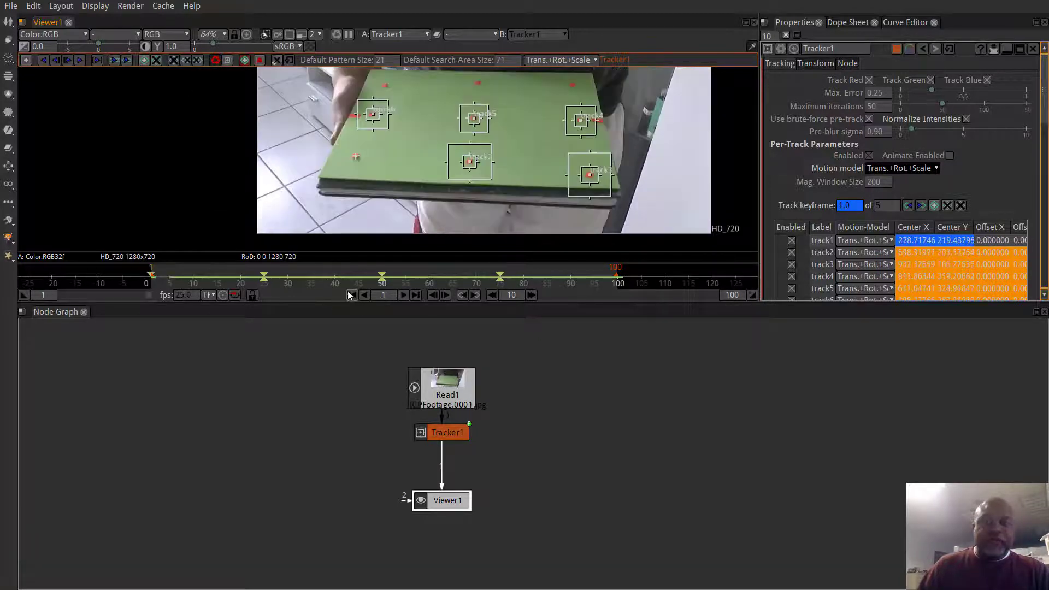
left_click(113, 60)
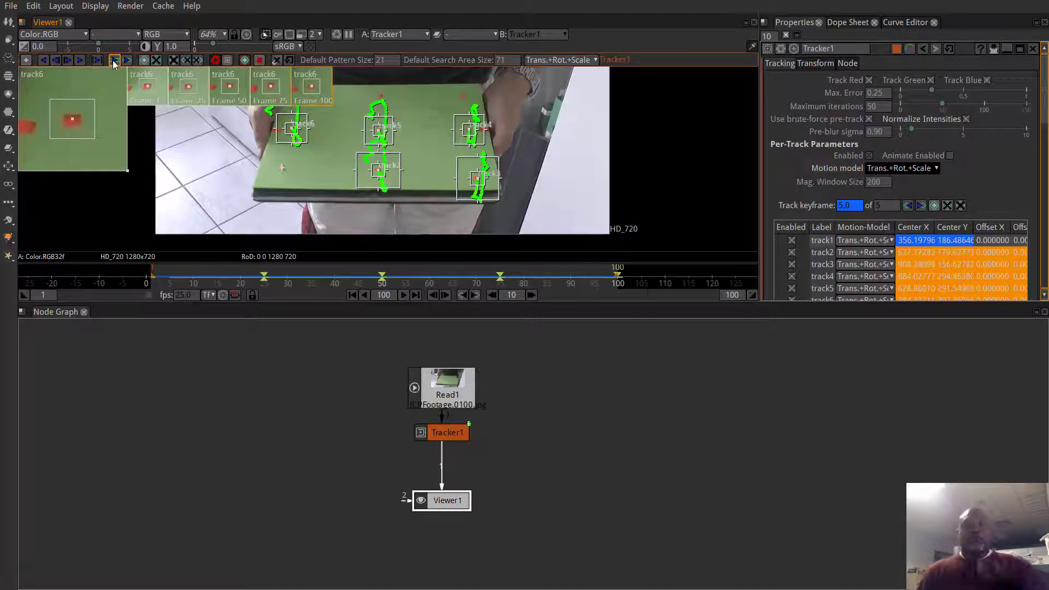
- Deselect the tracks, then at frame 100 add a seventh track on the board's upper-left red marker and enlarge its pattern area
left_click_drag(435, 129, 460, 176)
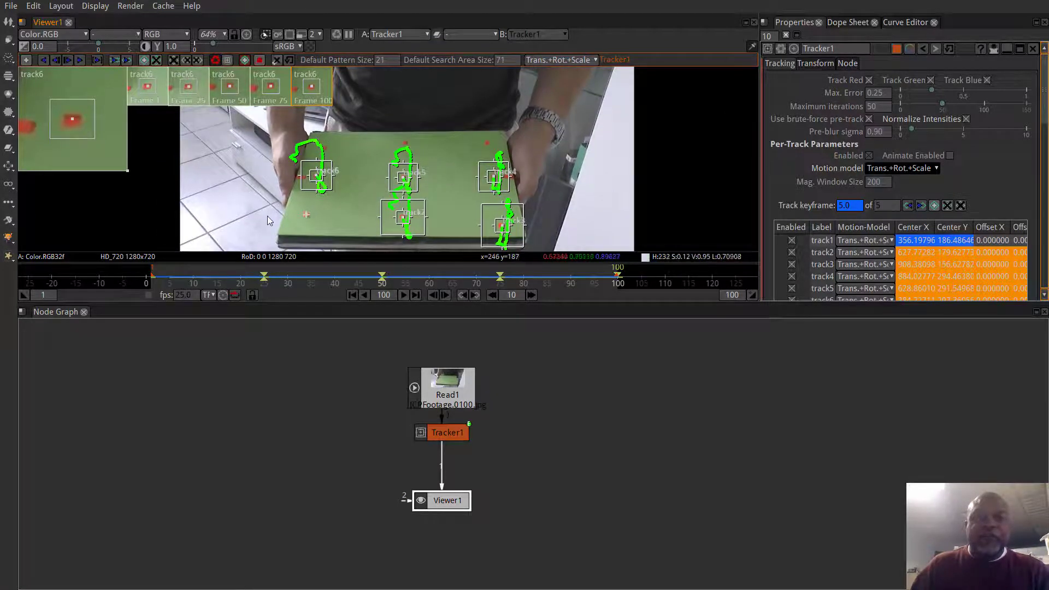
left_click(414, 148)
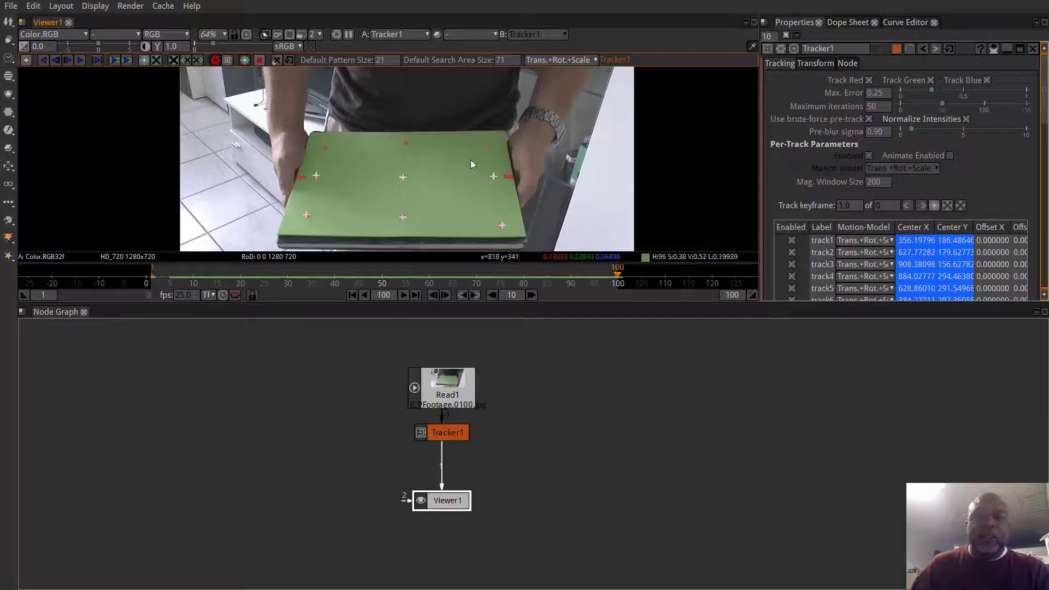
left_click_drag(471, 160, 472, 149)
scroll(323, 125, "up", 10)
scroll(428, 174, "up", 3)
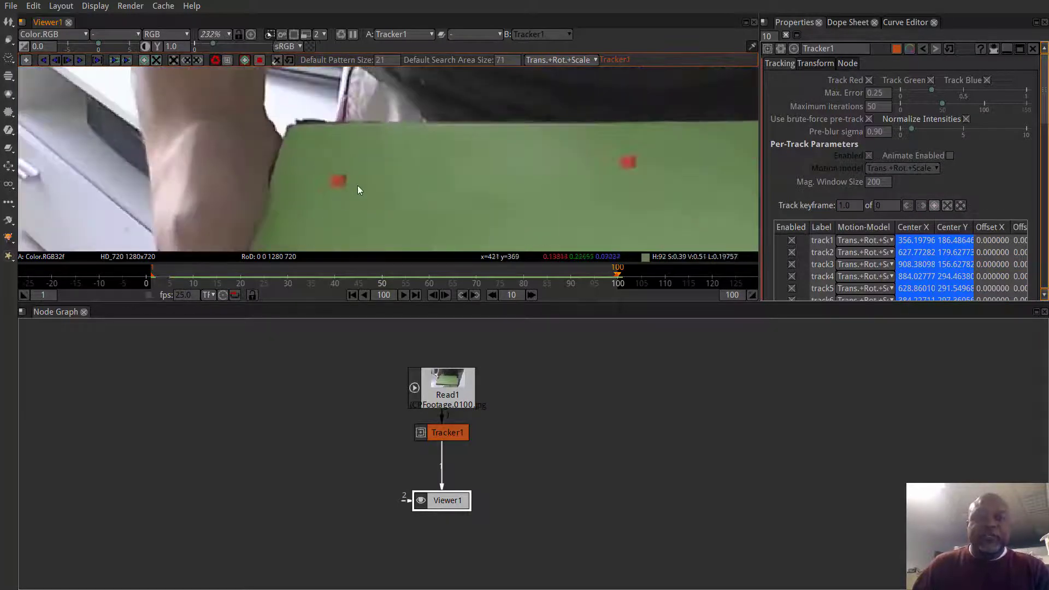
left_click_drag(357, 186, 240, 152)
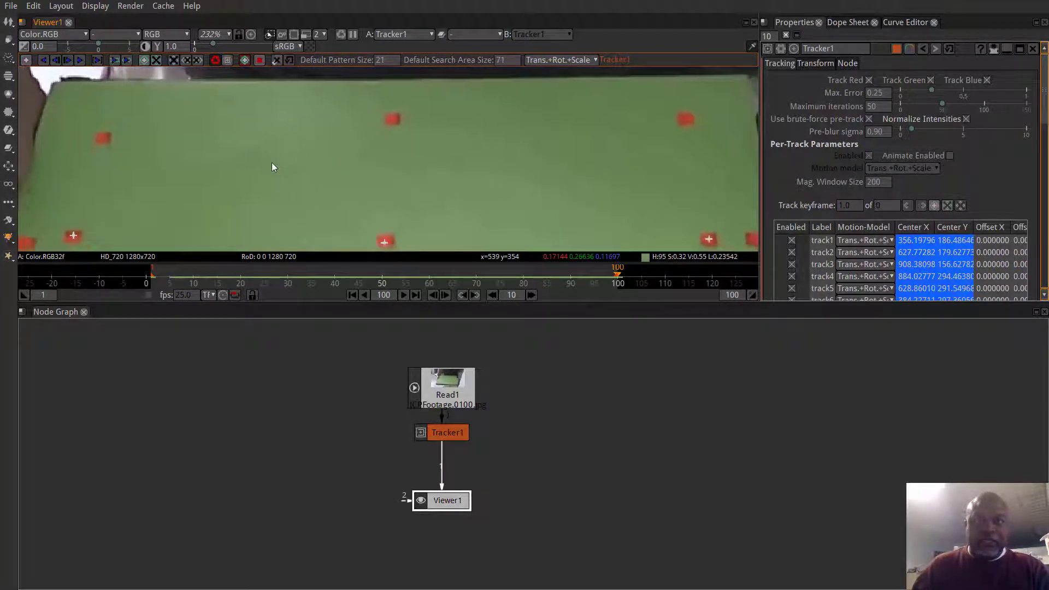
left_click(103, 138, "ctrl+alt")
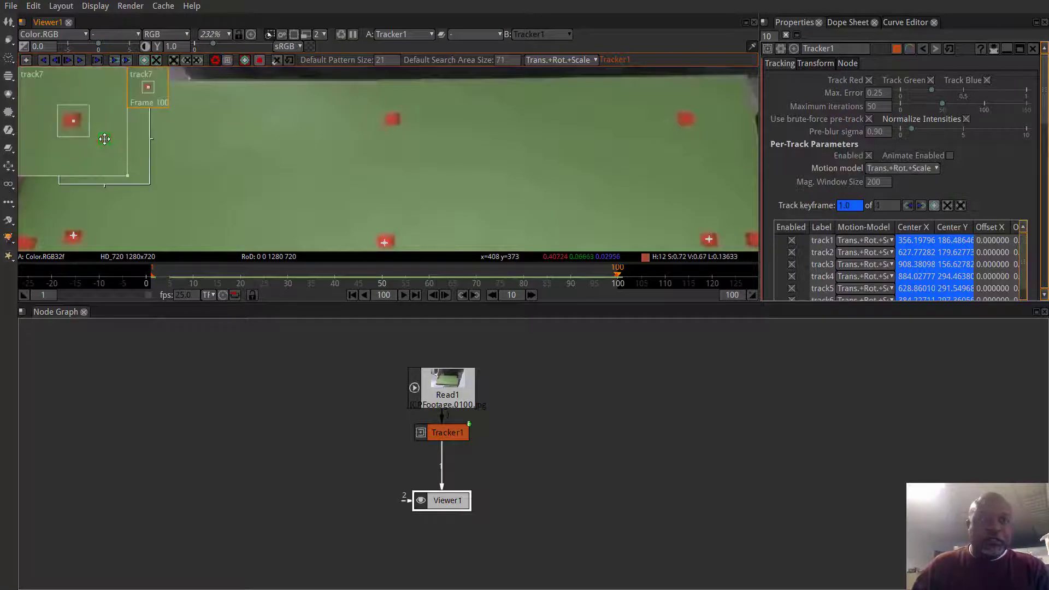
left_click_drag(196, 148, 233, 143)
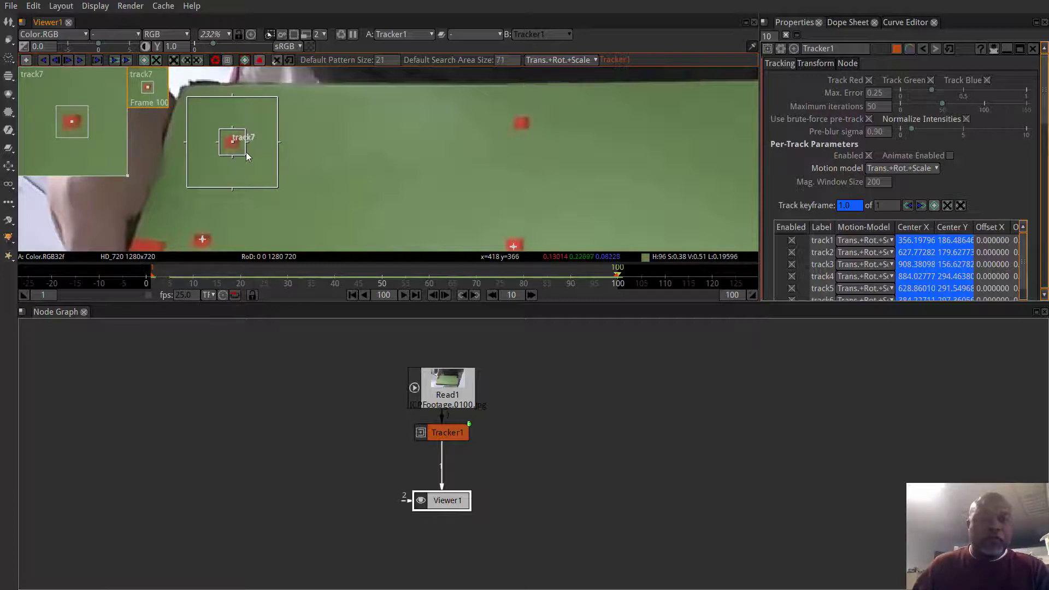
left_click(245, 152)
left_click(233, 143)
left_click_drag(247, 158, 251, 158)
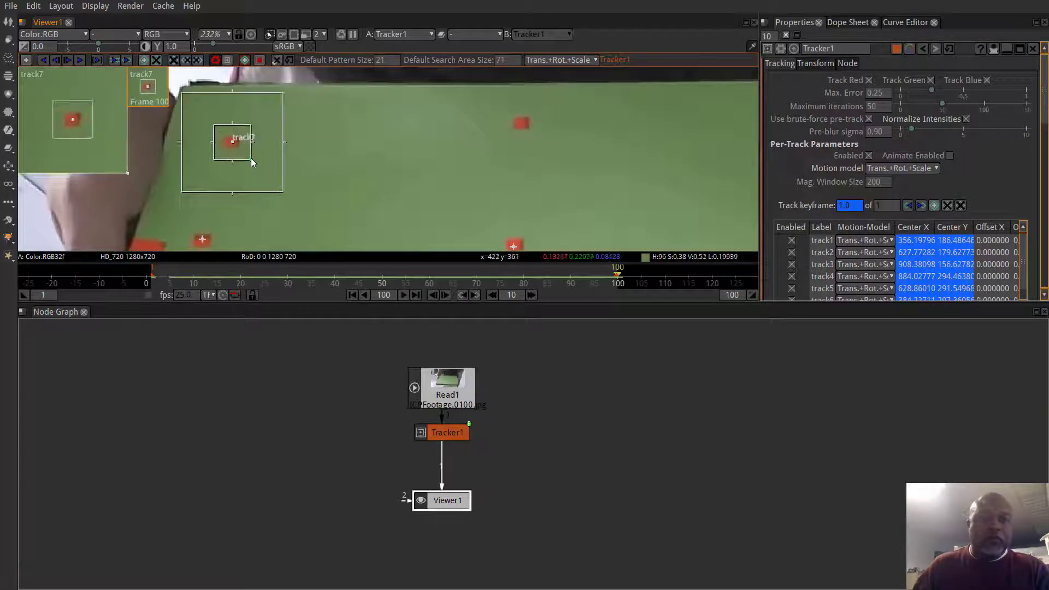
- Add track7 keyframes at frames 50, 1, 25 and 75 by centring it on the board's upper-left red marker
left_click(385, 280)
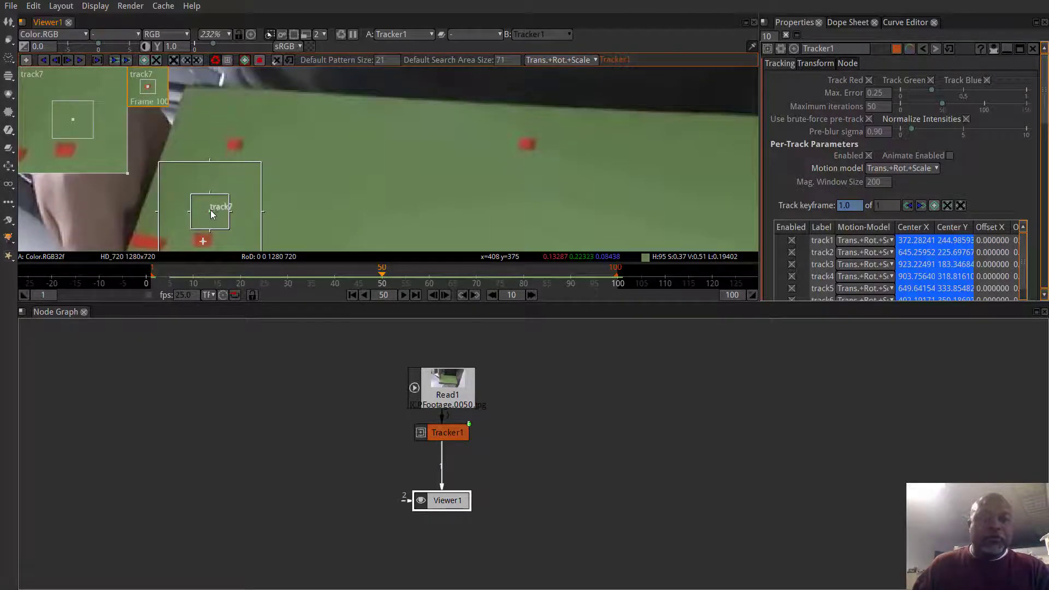
left_click_drag(211, 210, 237, 144)
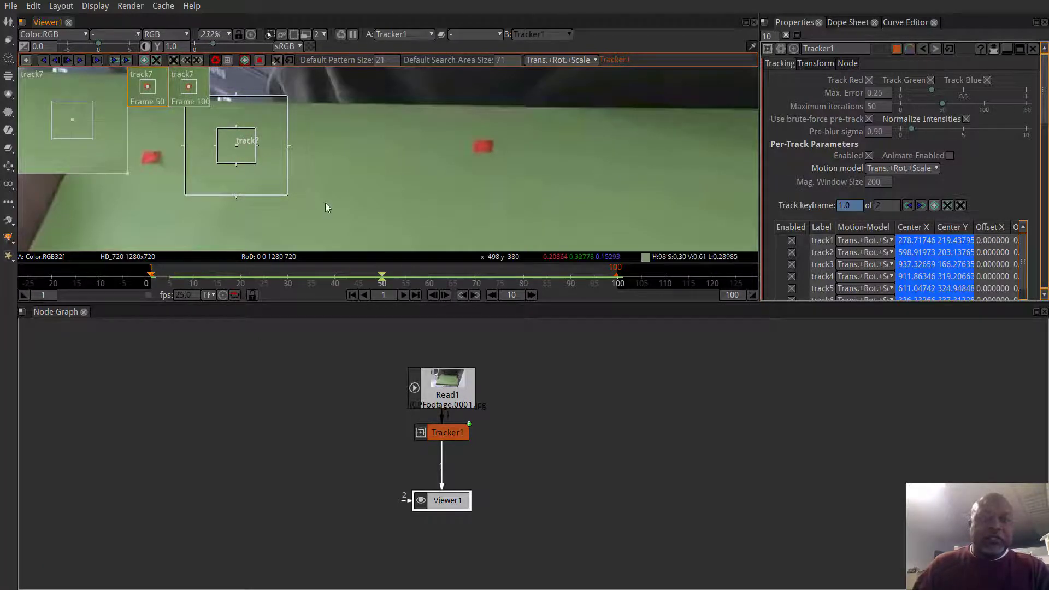
mouse_move(407, 159)
left_mouse_down()
mouse_move(317, 170)
mouse_move(317, 124)
left_mouse_up()
left_click(265, 276)
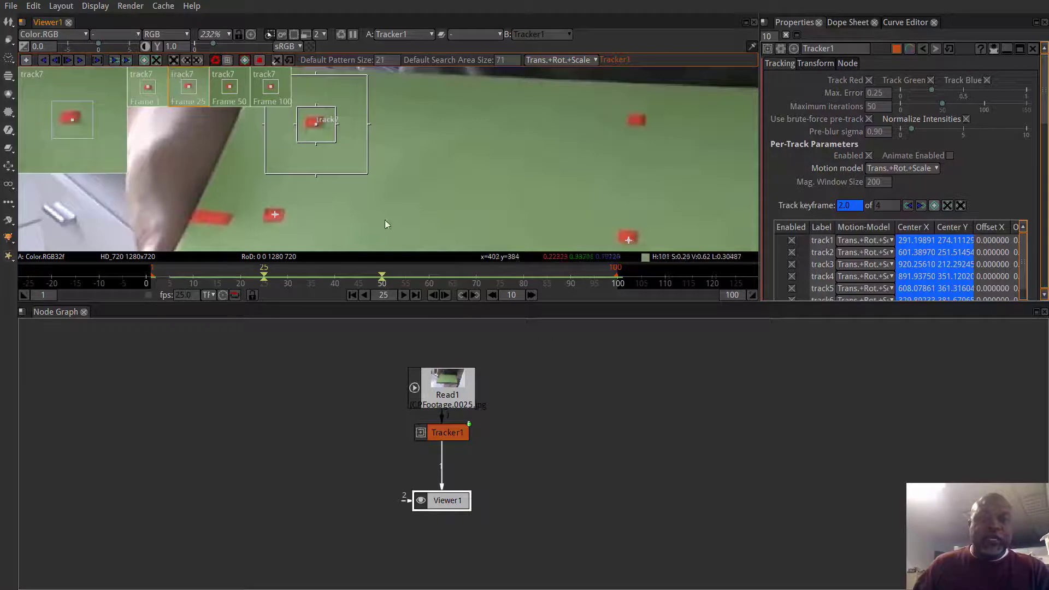
left_click(500, 277)
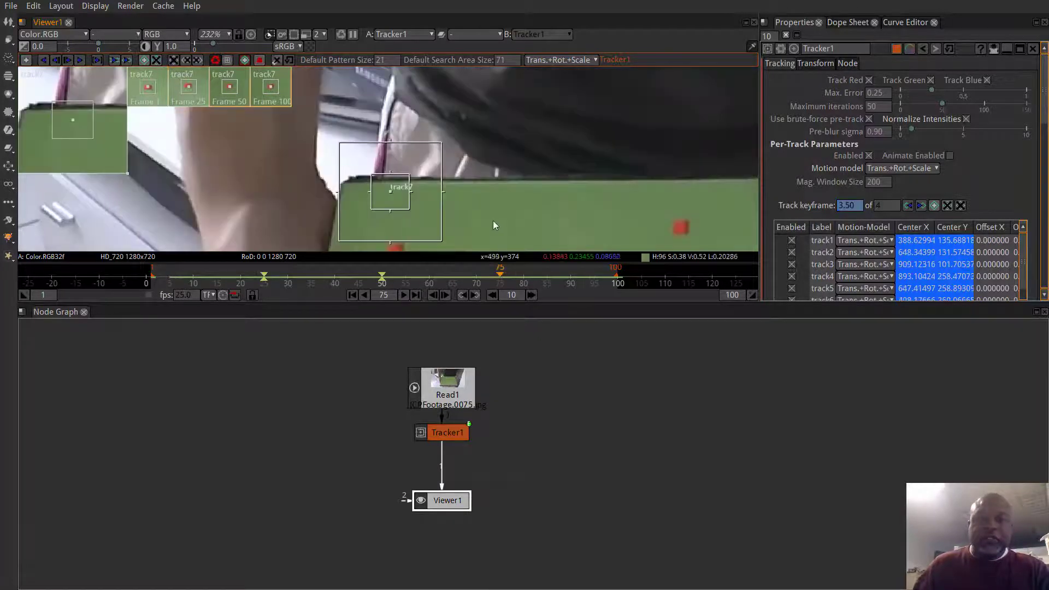
left_click_drag(405, 140, 408, 198)
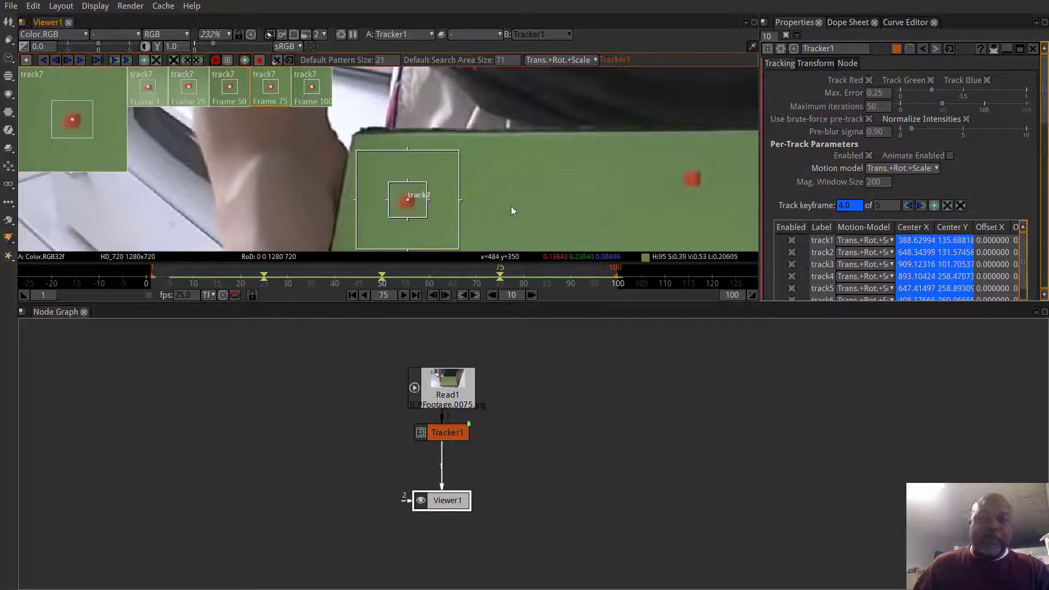
- At frame 1, add an eighth track on the board's upper-middle red marker and enlarge its pattern area
left_click_drag(510, 205, 412, 172)
left_click_drag(540, 192, 257, 192)
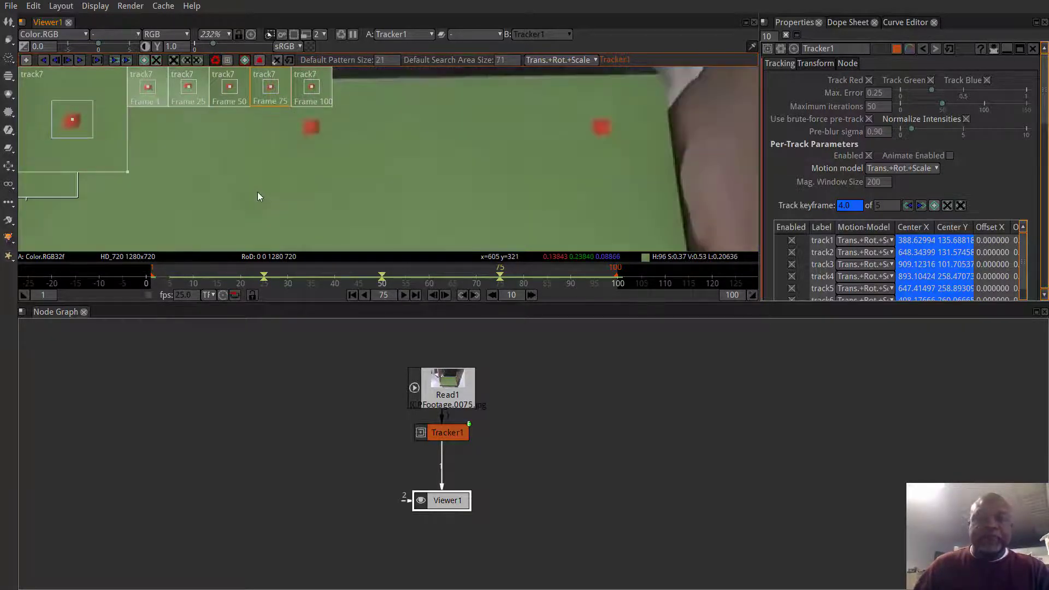
left_click(352, 295)
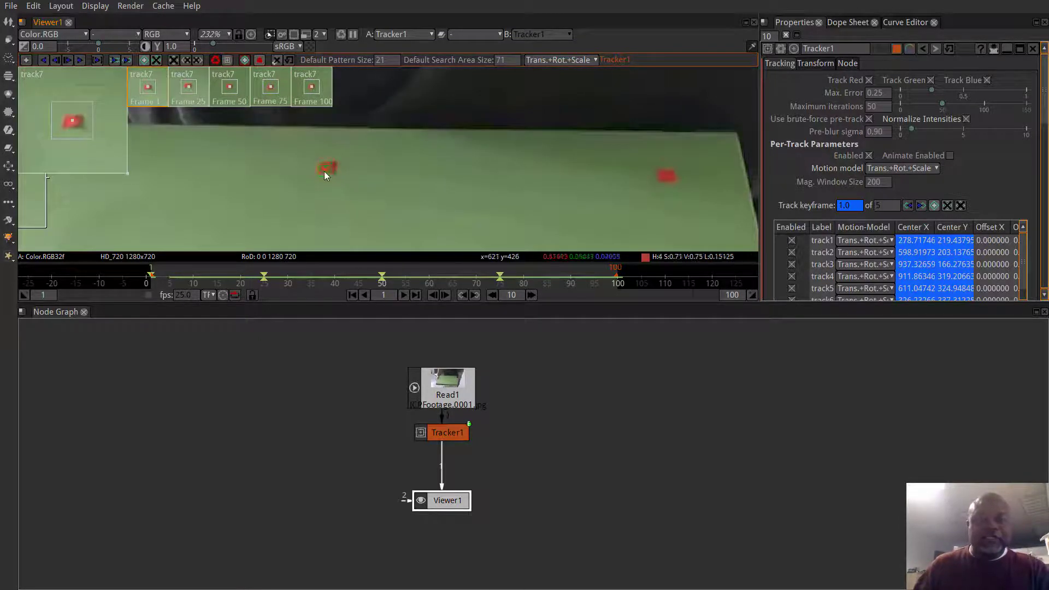
left_click(328, 165, "ctrl+alt")
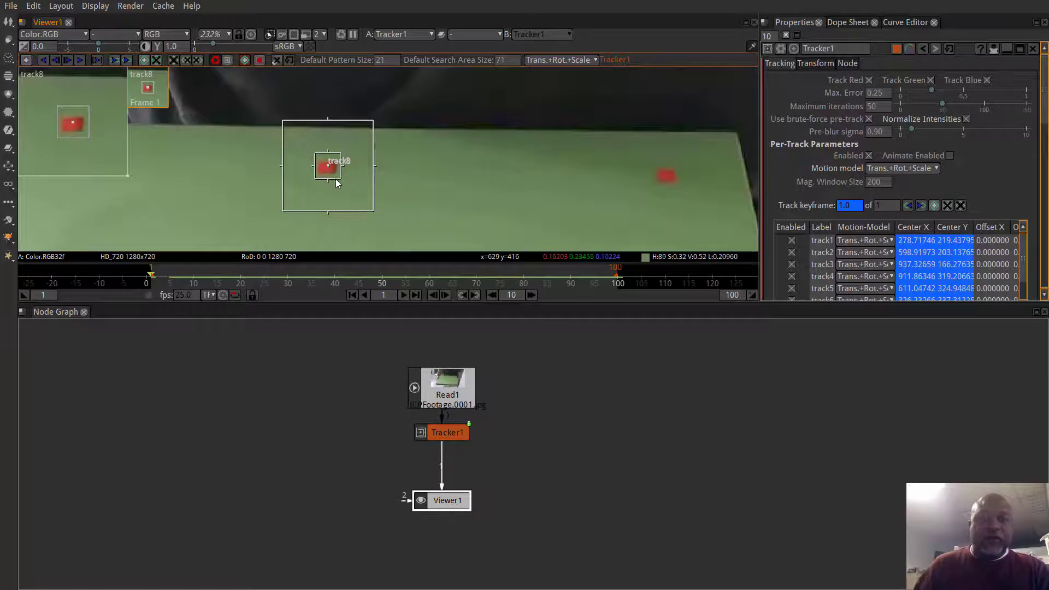
left_click_drag(342, 179, 328, 171)
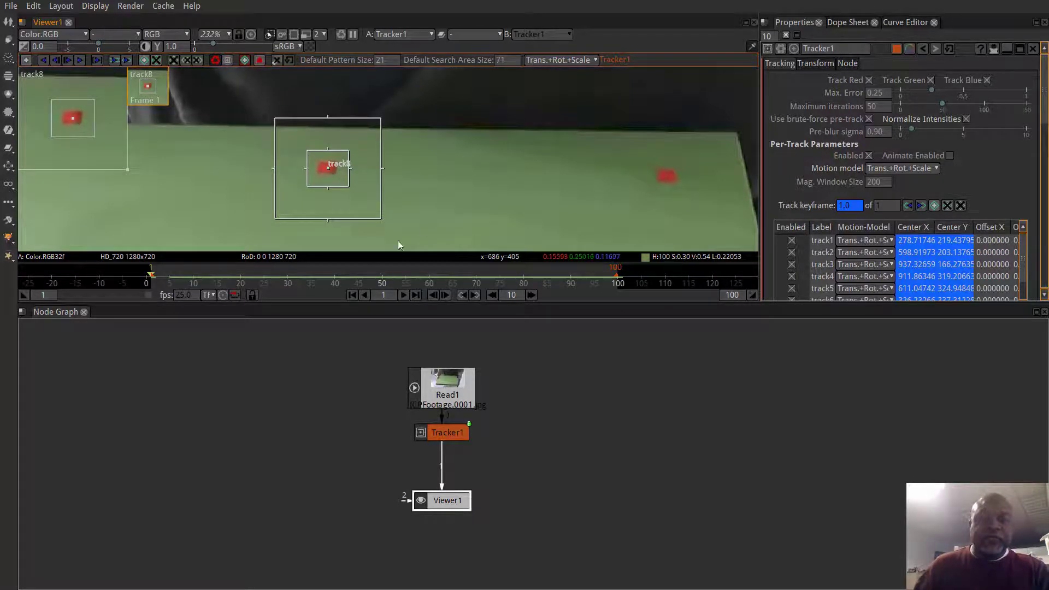
- Add track8 keyframes at frames 100, 50, 25 and 75 by centring it on the board's upper-middle red marker
left_click(415, 295)
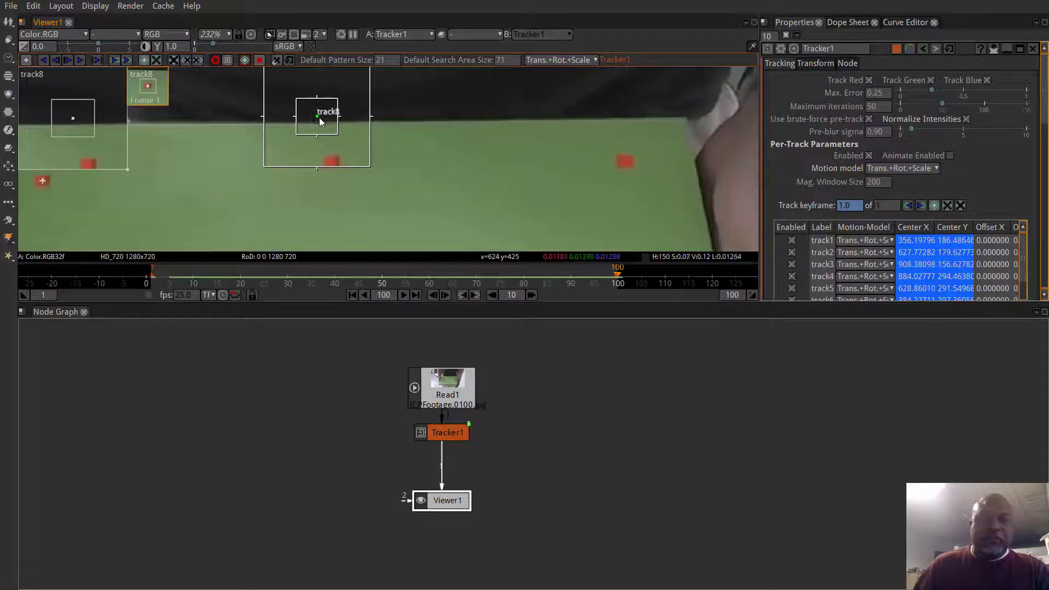
left_click_drag(315, 120, 331, 159)
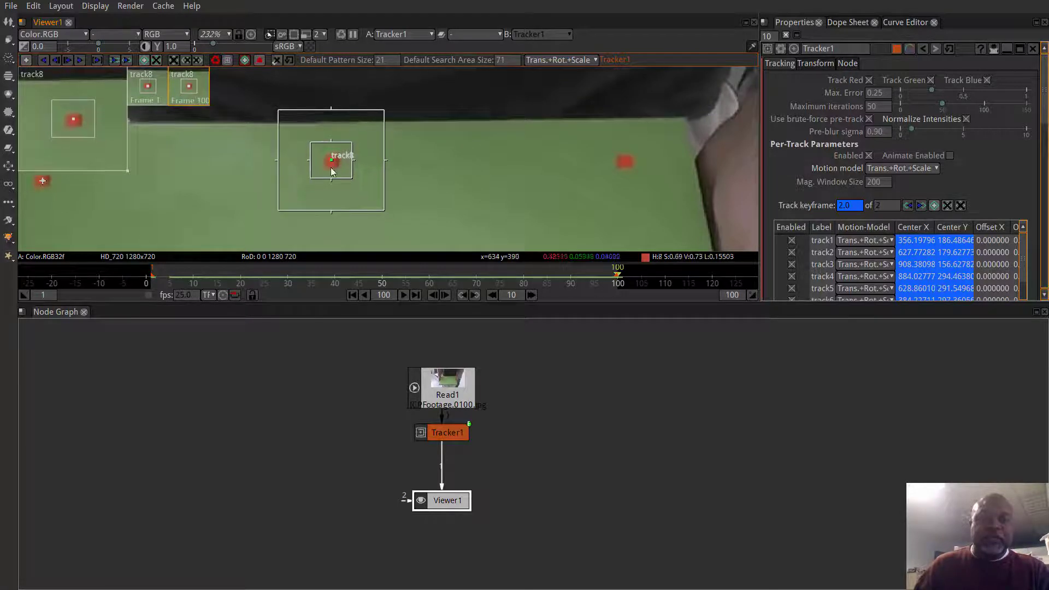
left_click(385, 277)
left_click_drag(323, 137, 359, 113)
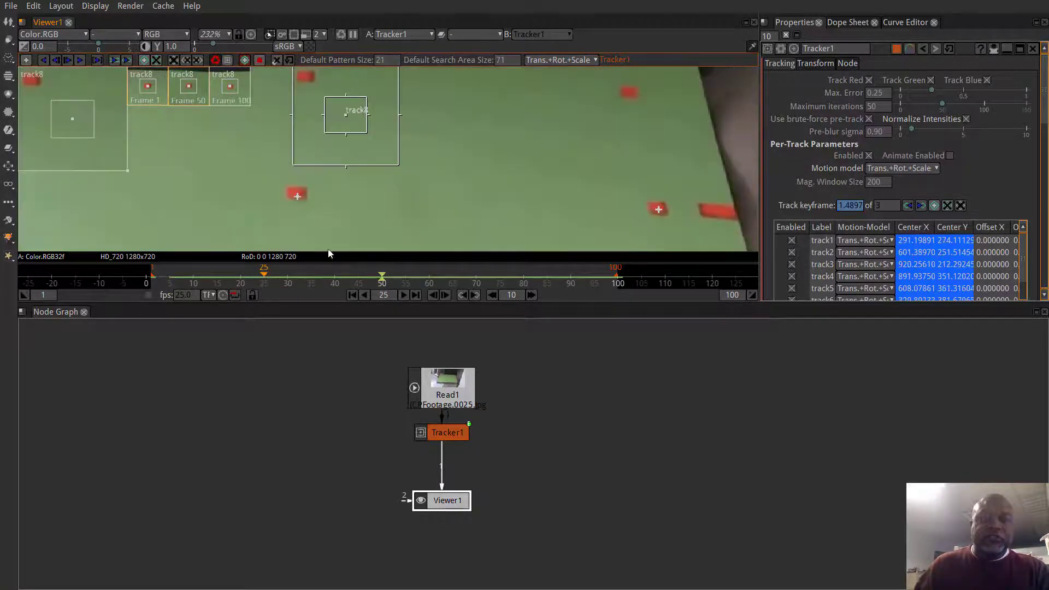
left_click(264, 277)
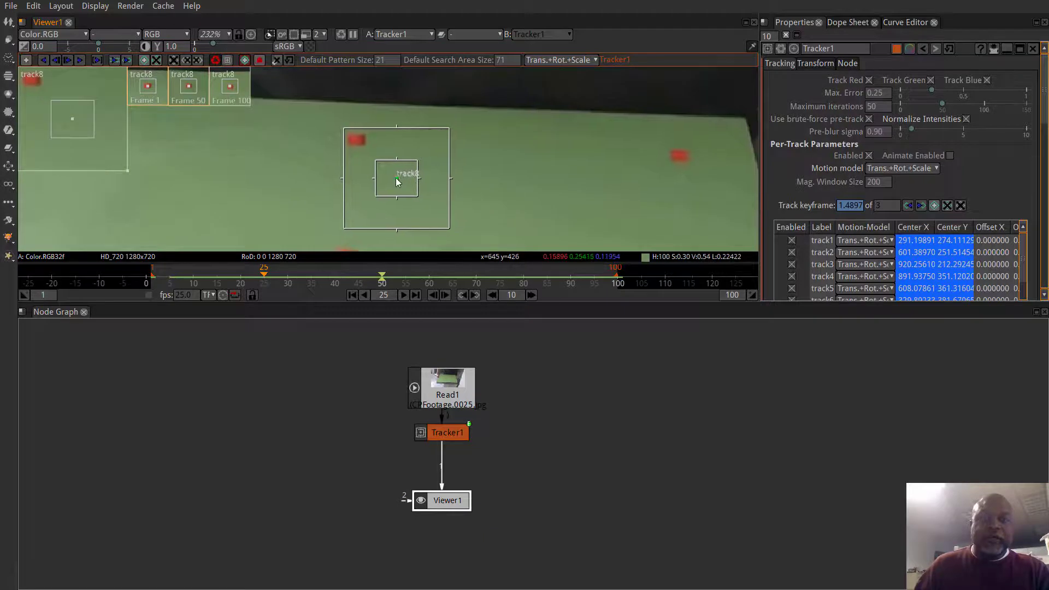
left_click_drag(397, 182, 359, 140)
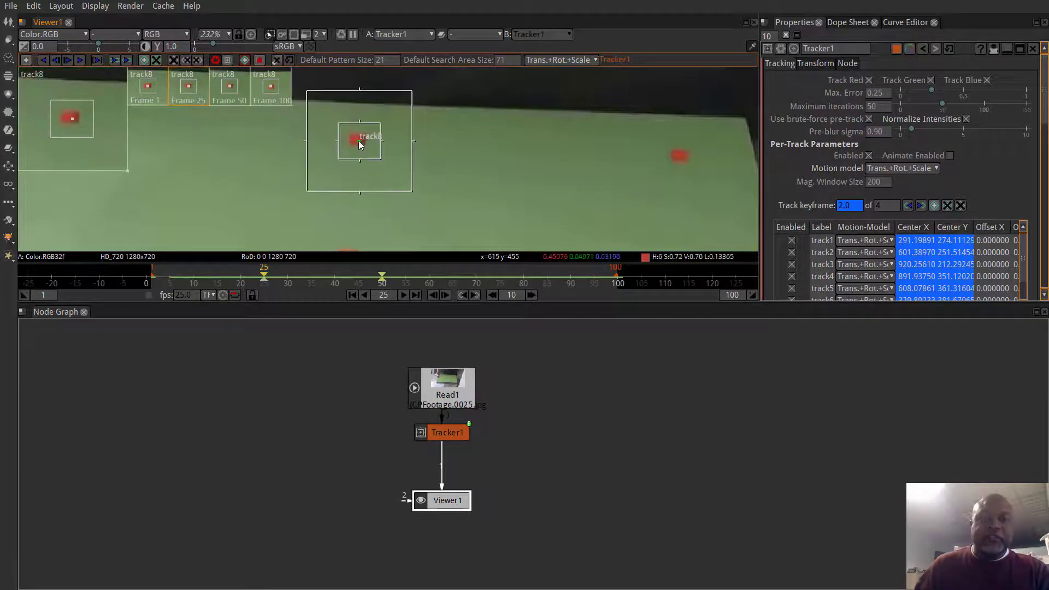
left_click(499, 277)
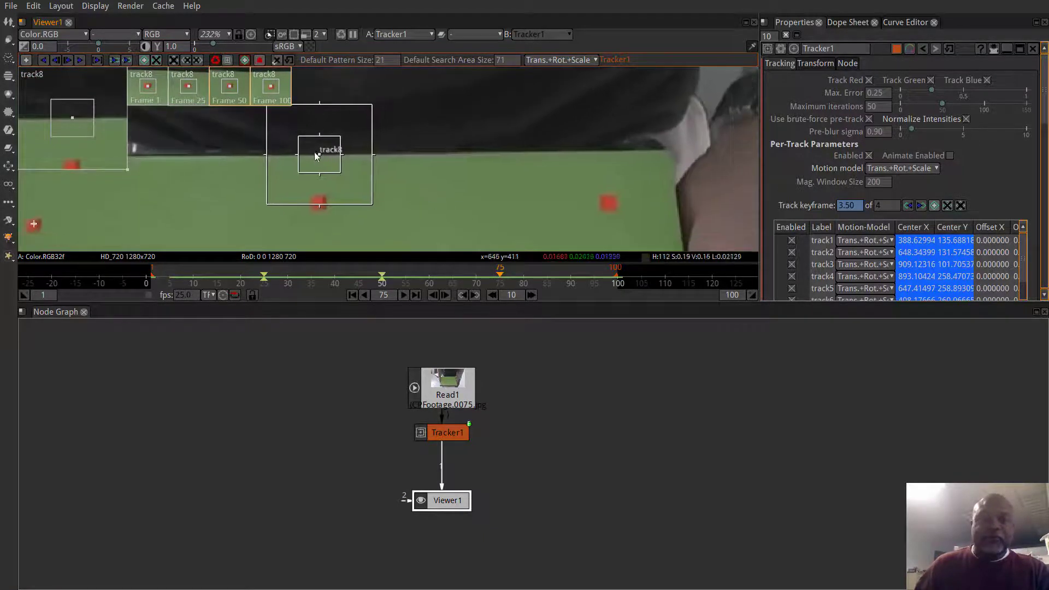
left_click_drag(321, 153, 320, 201)
- At frame 1, add a ninth track on the board's upper-right red marker and enlarge its pattern area
left_click_drag(469, 201, 428, 139)
scroll(552, 209, "down", 10)
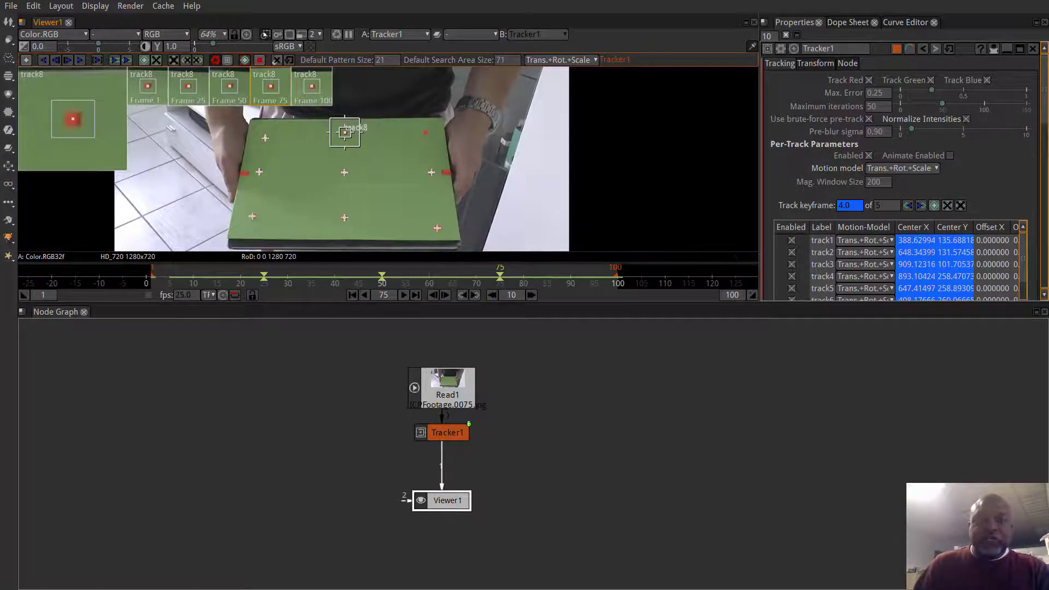
left_click(349, 295)
scroll(410, 171, "up", 10)
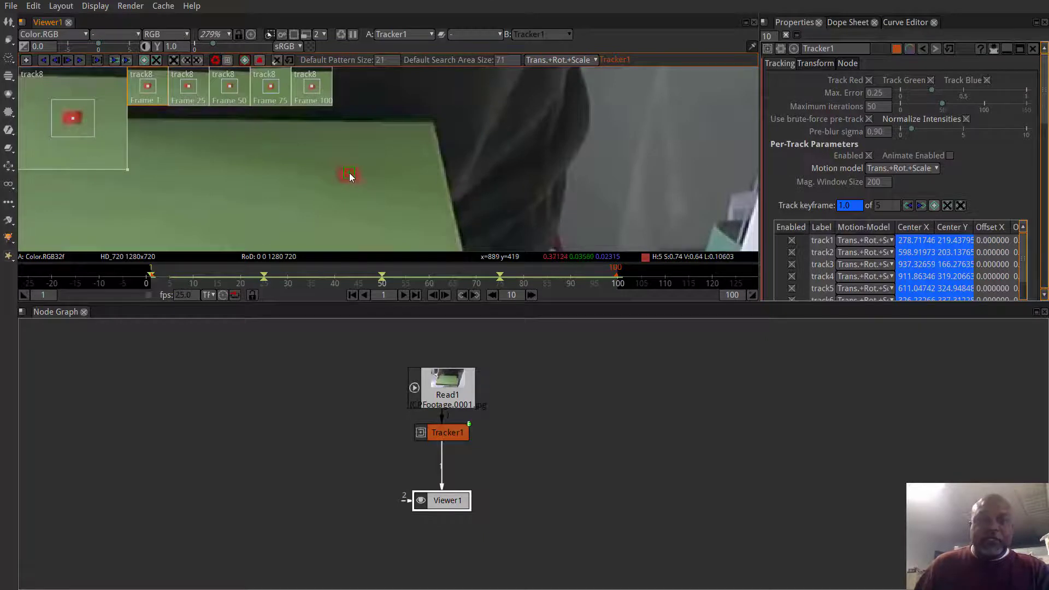
left_click(349, 172, "ctrl+alt")
left_click_drag(372, 194, 352, 178)
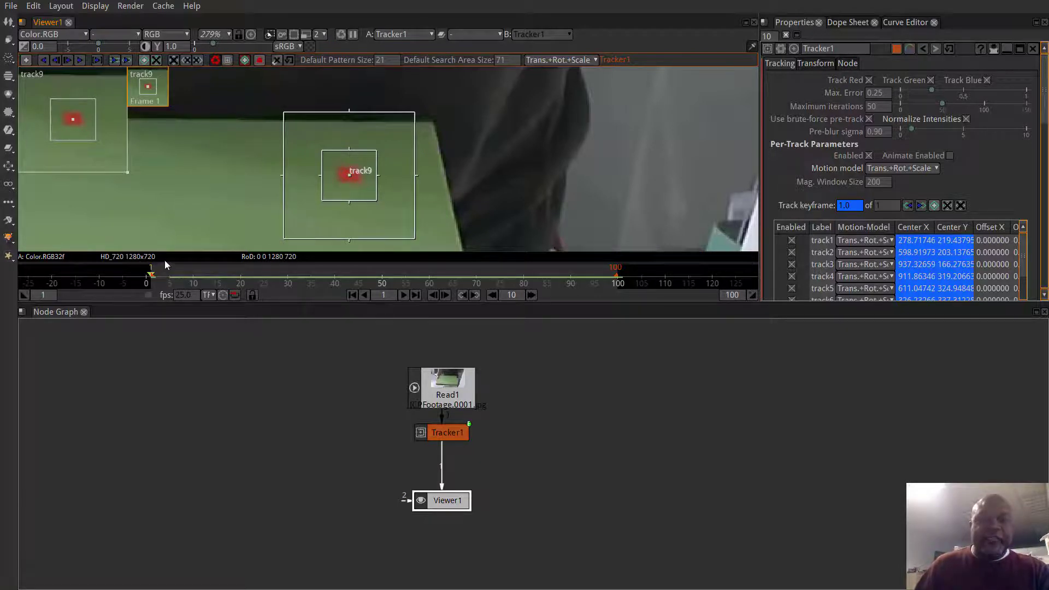
- Add track9 keyframes at frames 100, 50, 25 and 75 by centring it on the board's upper-right red marker
left_click(414, 297)
left_click_drag(349, 174, 310, 218)
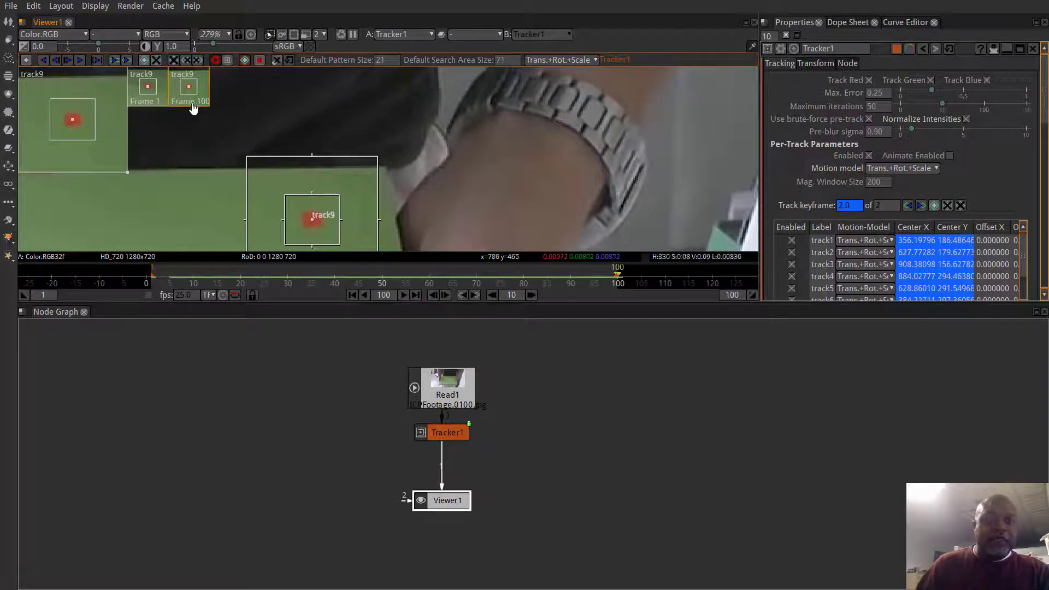
left_click(381, 279)
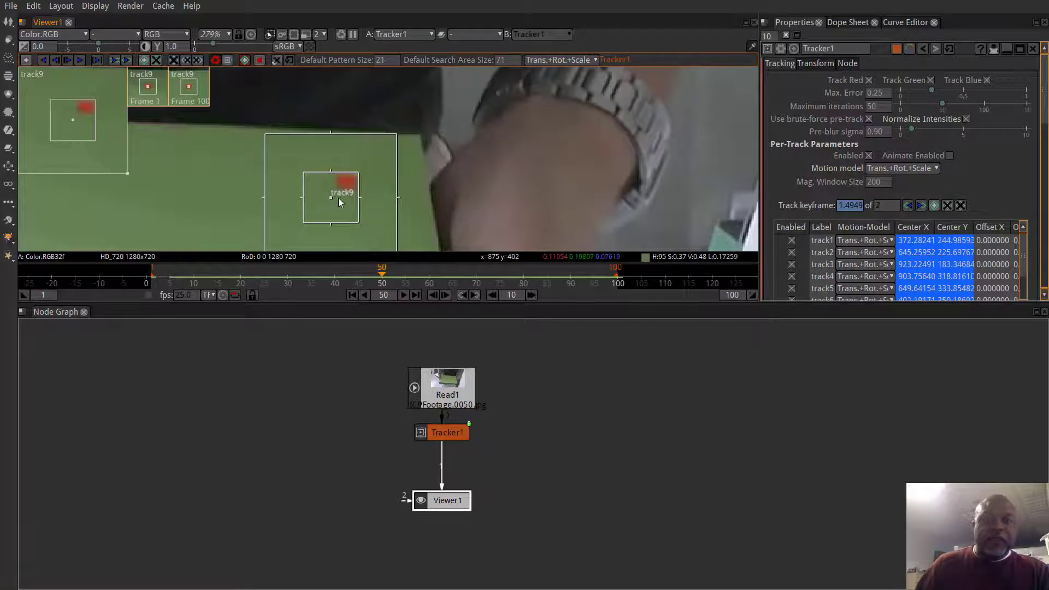
left_click_drag(334, 199, 347, 184)
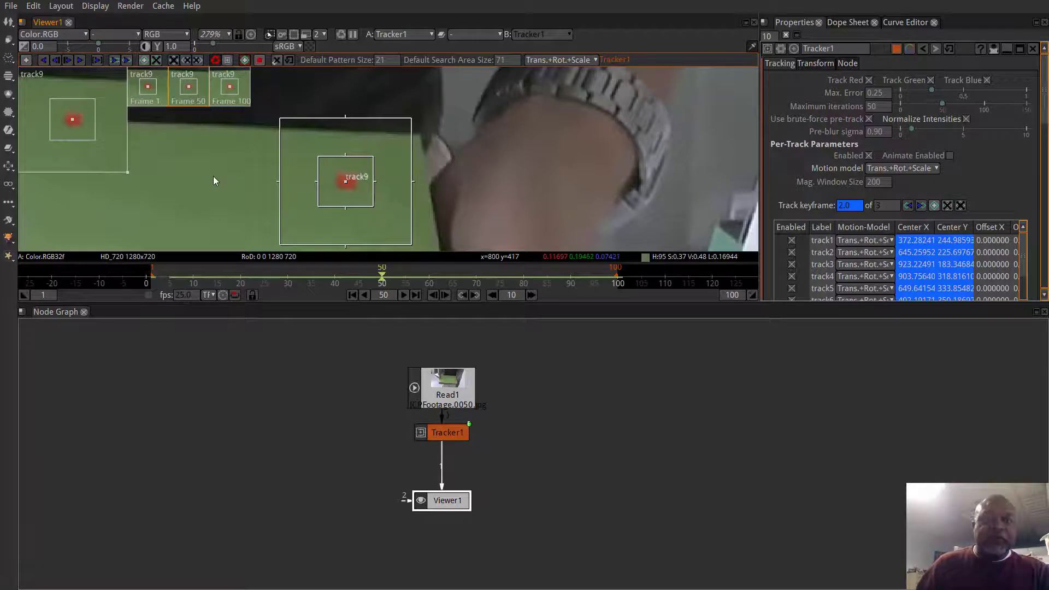
scroll(213, 177, "down", 4)
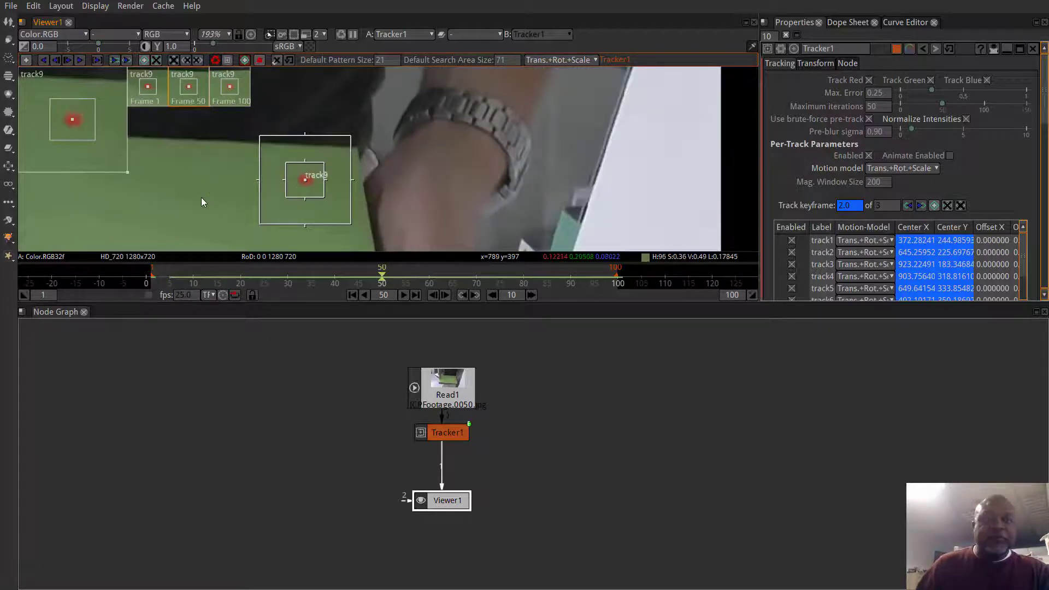
left_click(264, 275)
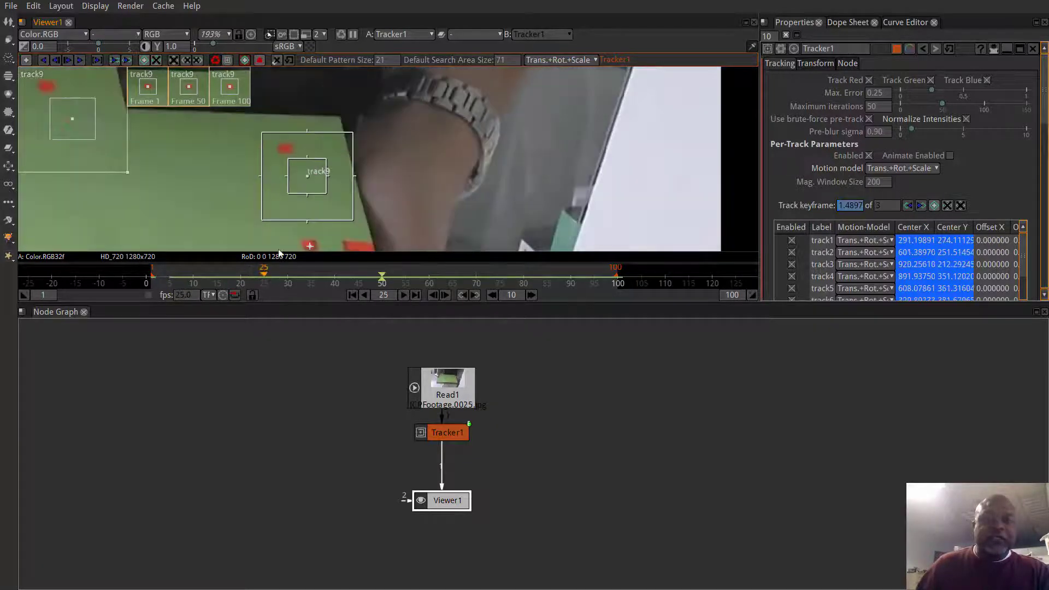
left_click_drag(309, 174, 286, 146)
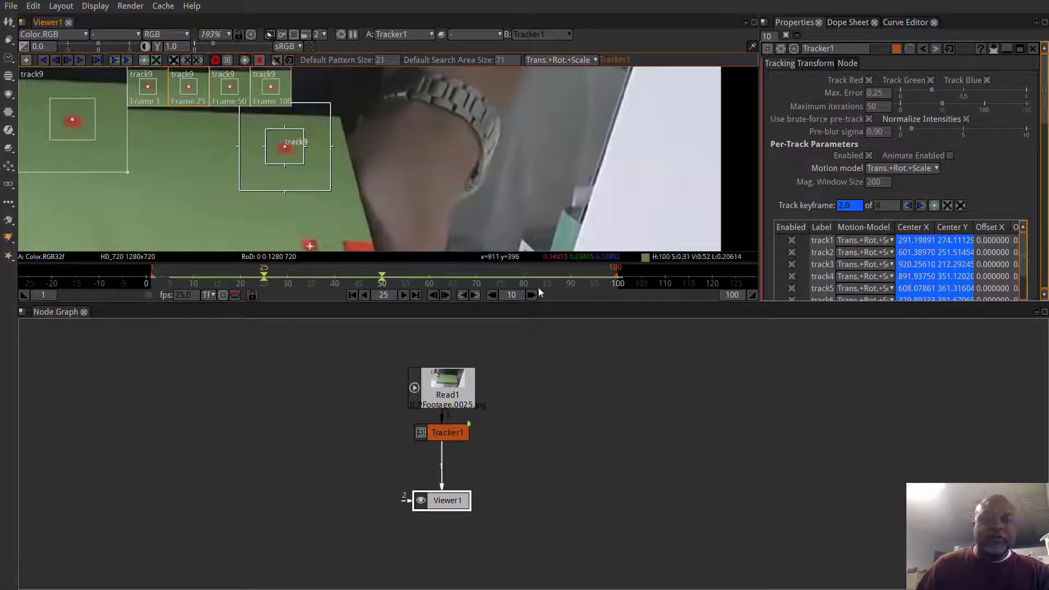
left_click(502, 283)
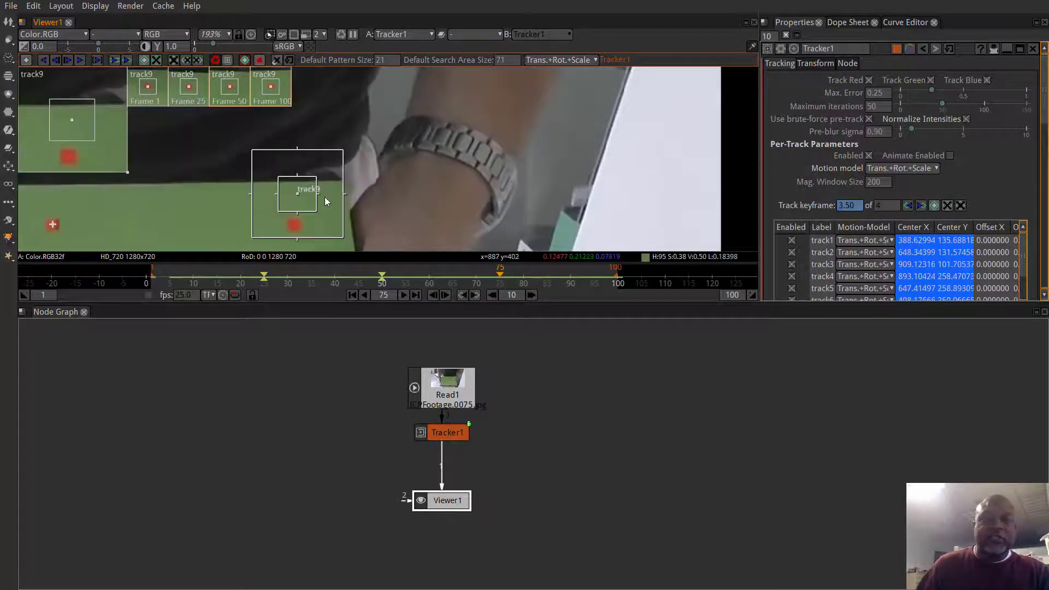
left_click_drag(357, 156, 355, 191)
- Select track7, track8 and track9 together and track them over all their pattern keyframes from frame 1 to frame 100
scroll(484, 187, "down", 5)
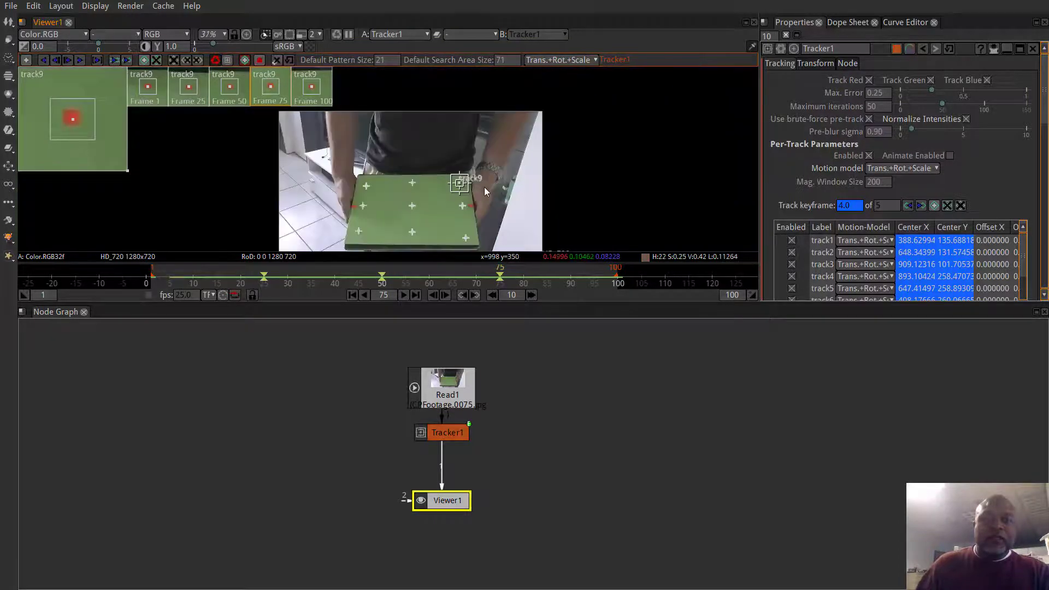
left_click(454, 199)
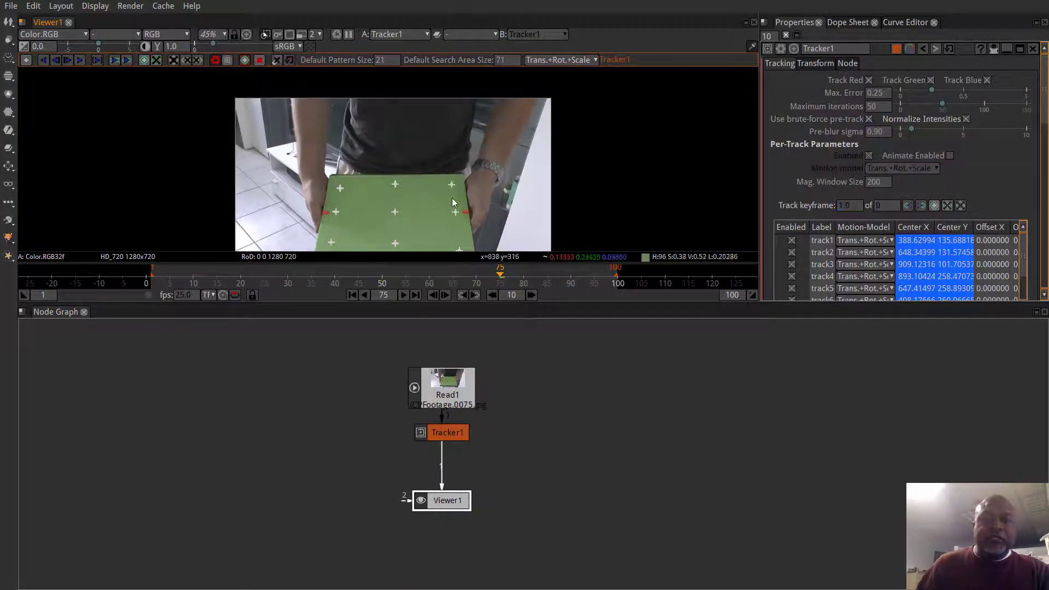
left_click(340, 188)
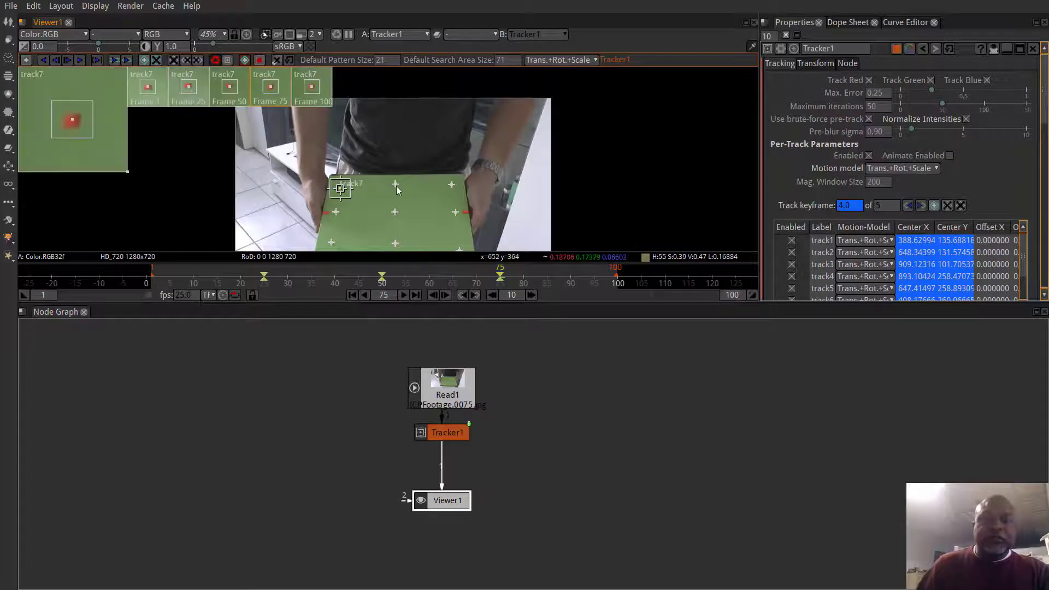
left_click(395, 184, "shift")
left_click(451, 186, "shift")
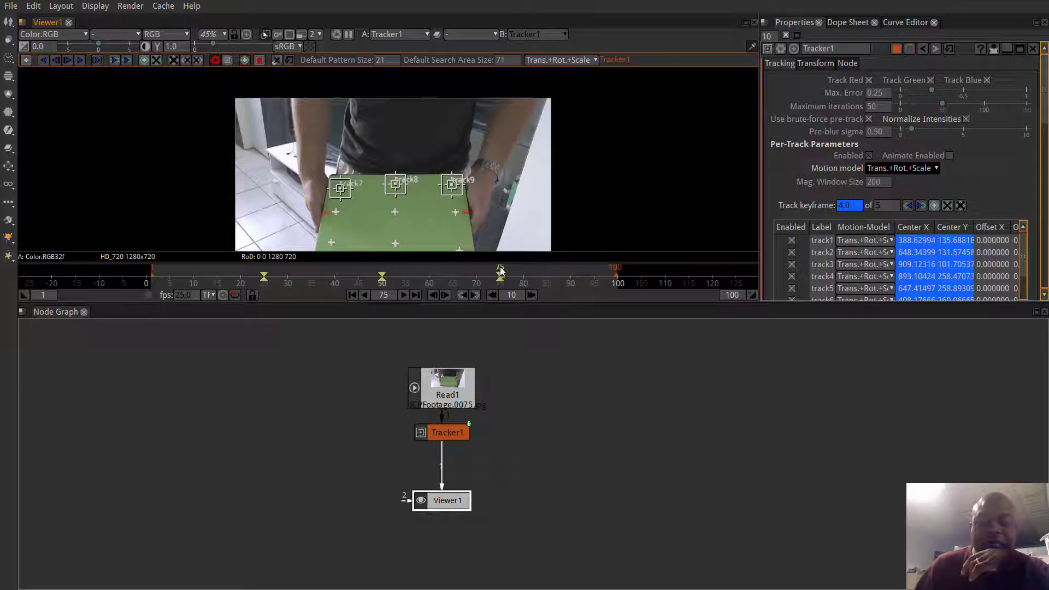
mouse_move(477, 274)
left_mouse_down()
mouse_move(463, 280)
mouse_move(482, 283)
left_mouse_up()
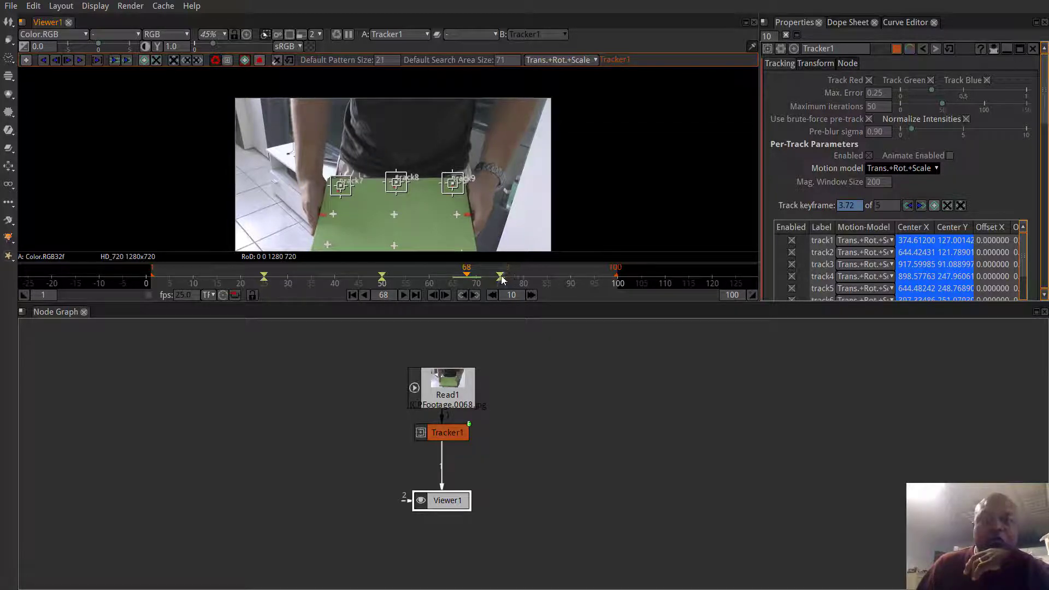
left_click(501, 280)
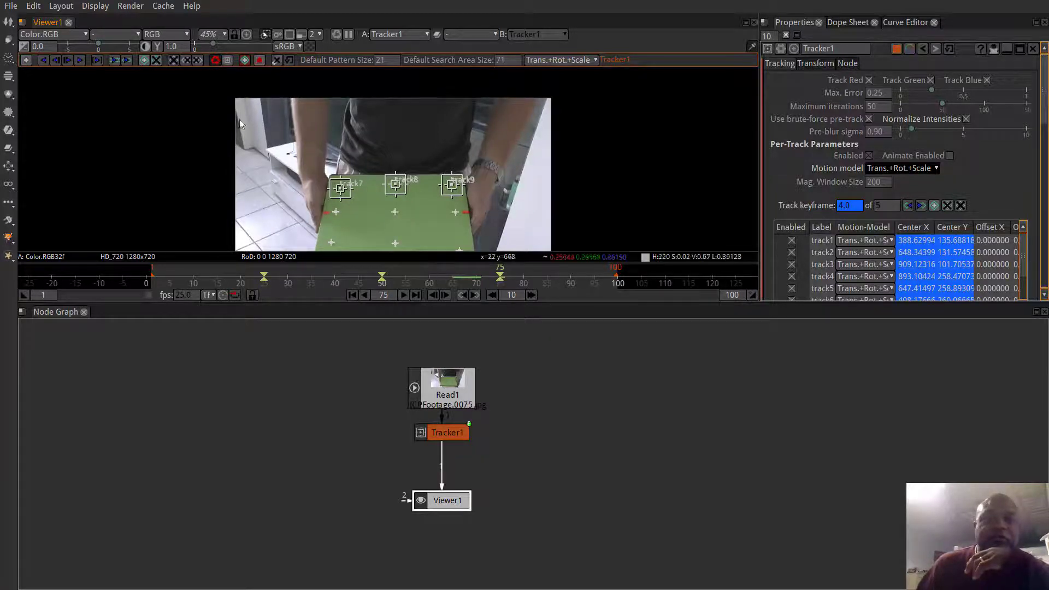
left_click(115, 60)
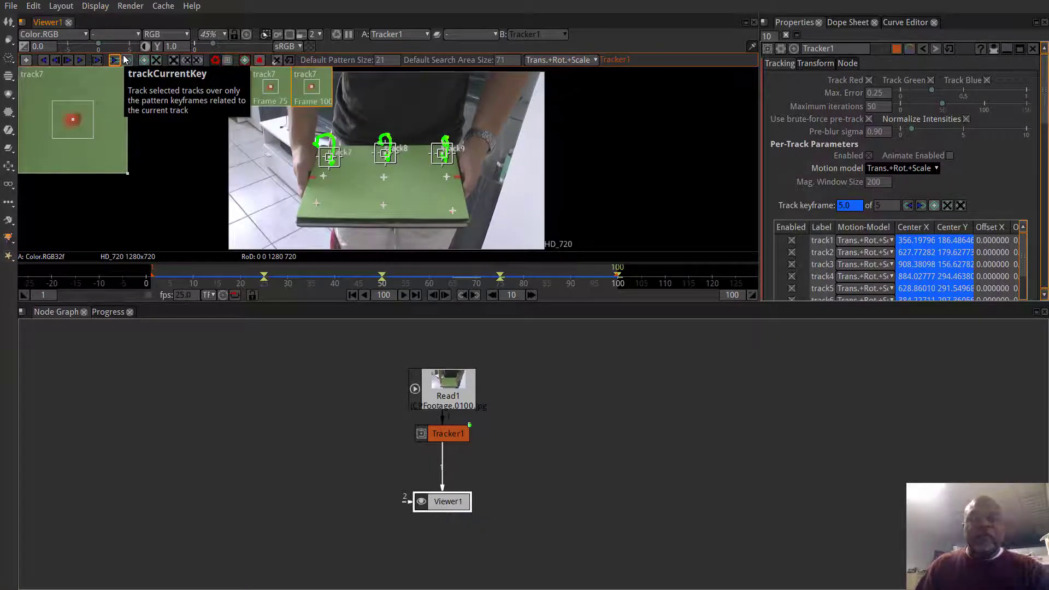
- Examine the per-track error values at frames 33 and 75, check track6's motion across the timeline, and review the available motion models
scroll(972, 240, "down", 5)
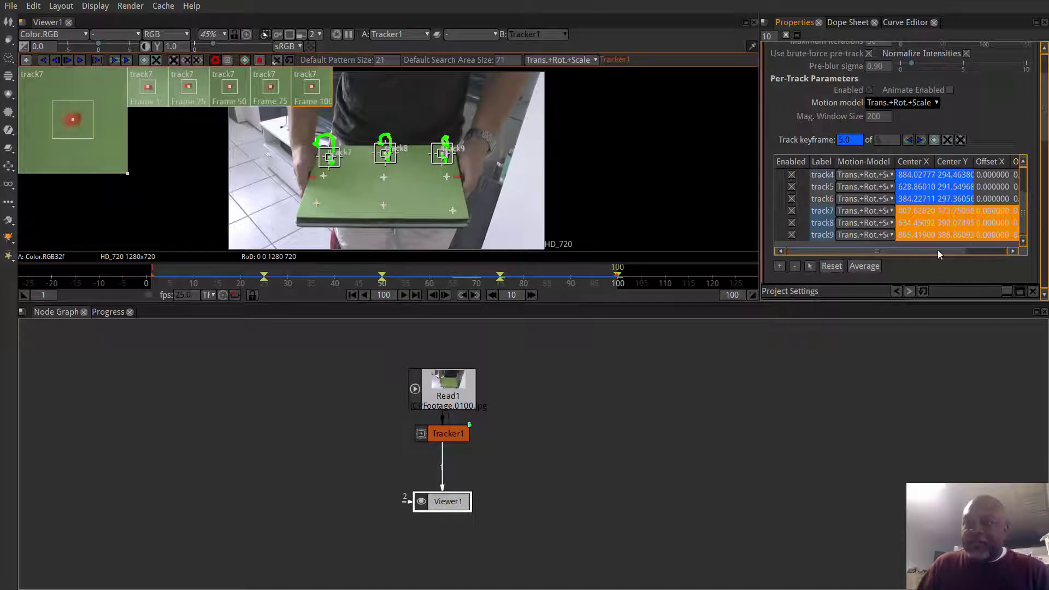
left_click_drag(938, 251, 997, 259)
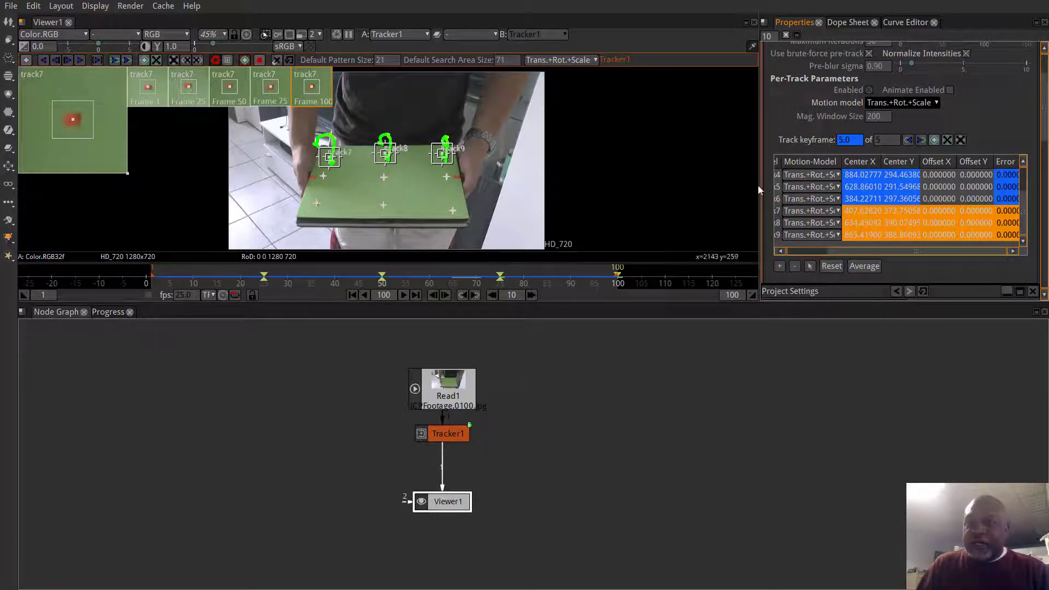
left_click_drag(752, 185, 686, 184)
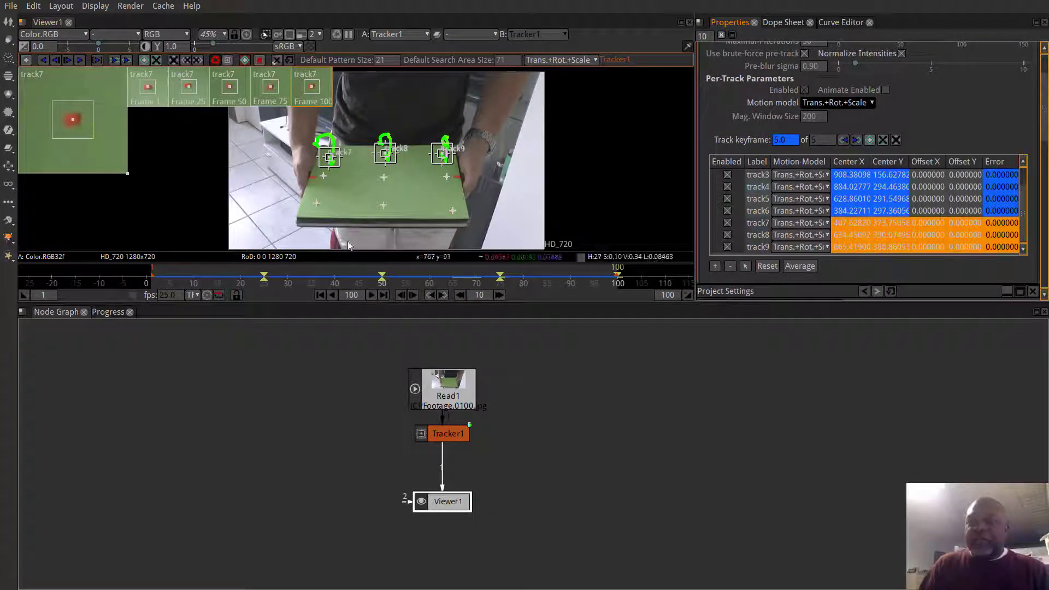
left_click(301, 271)
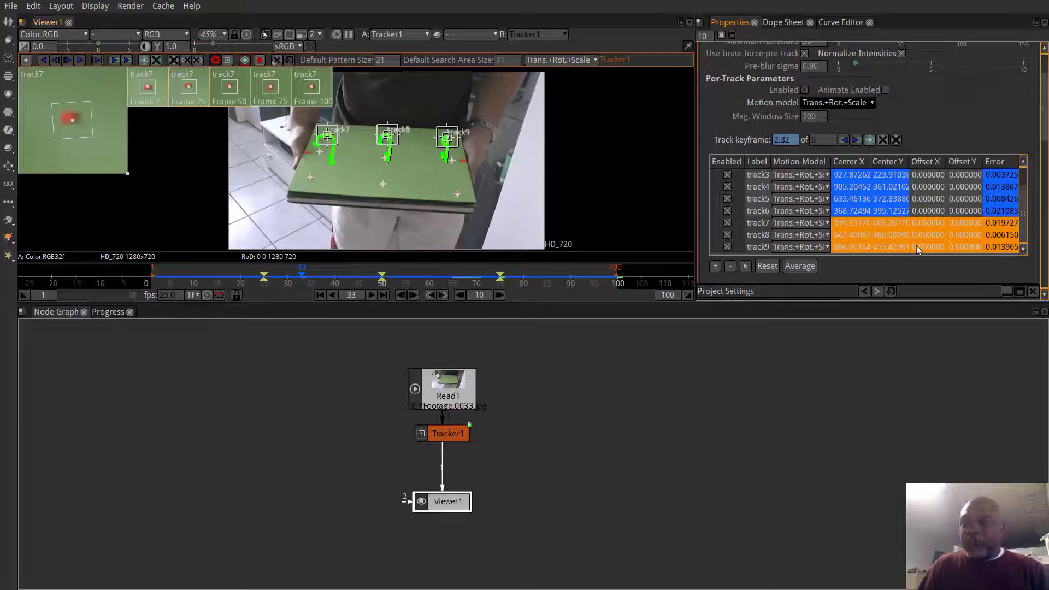
left_click(926, 212)
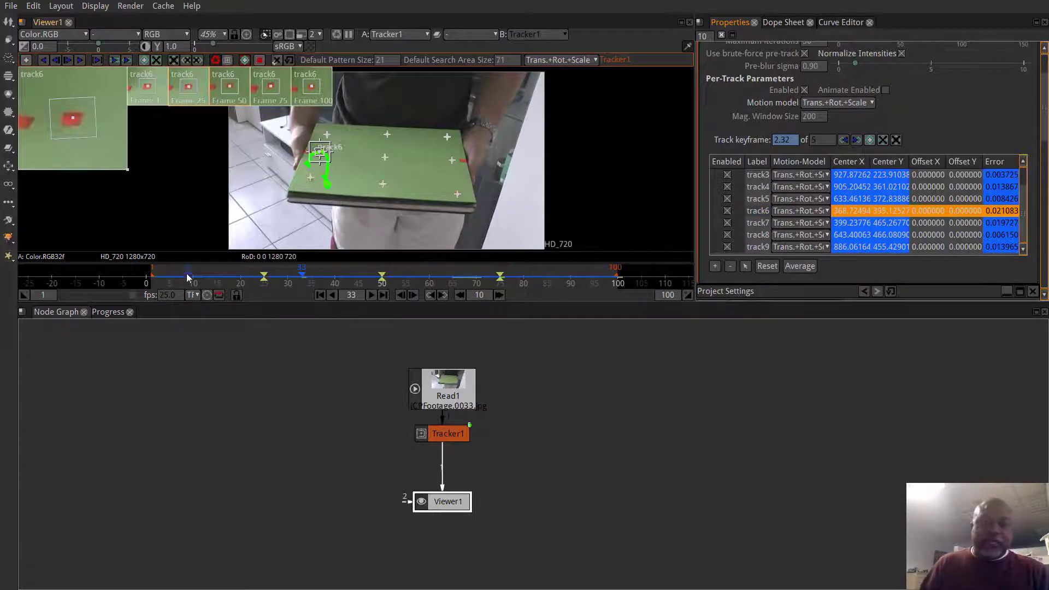
left_click_drag(218, 281, 501, 290)
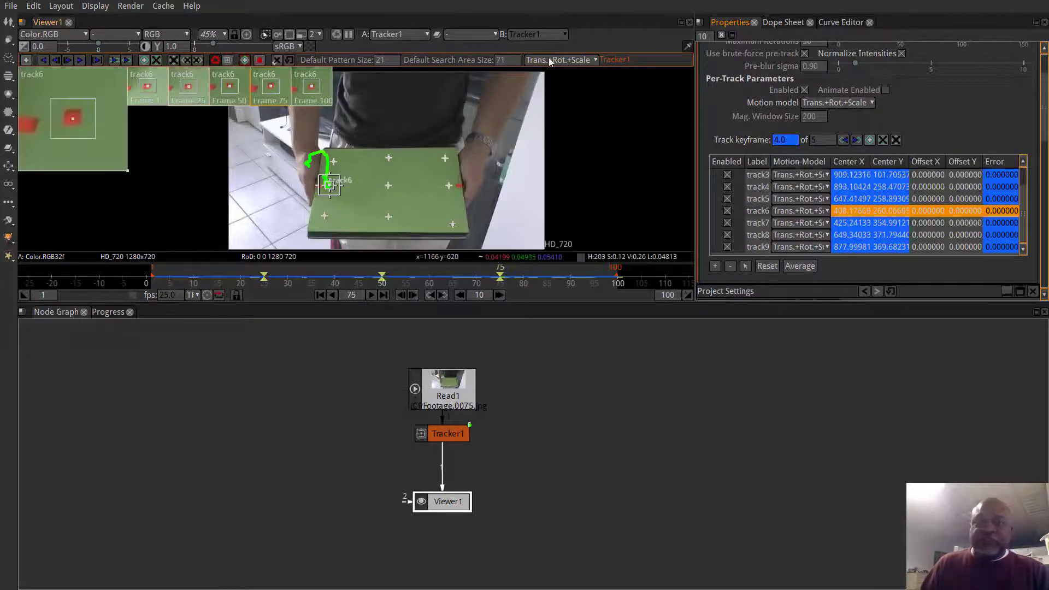
left_click(593, 62)
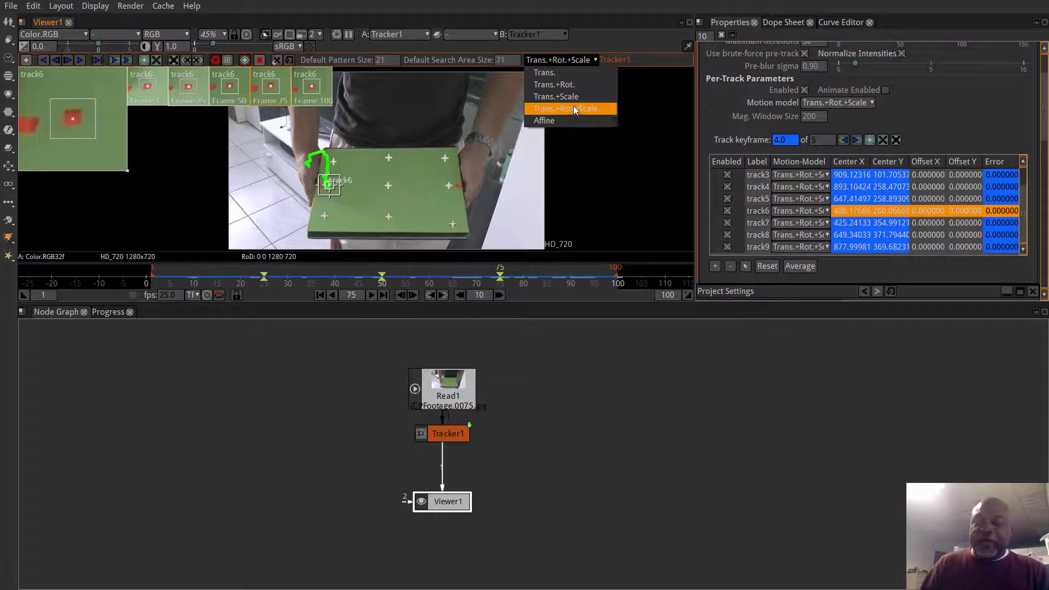
left_click(639, 35)
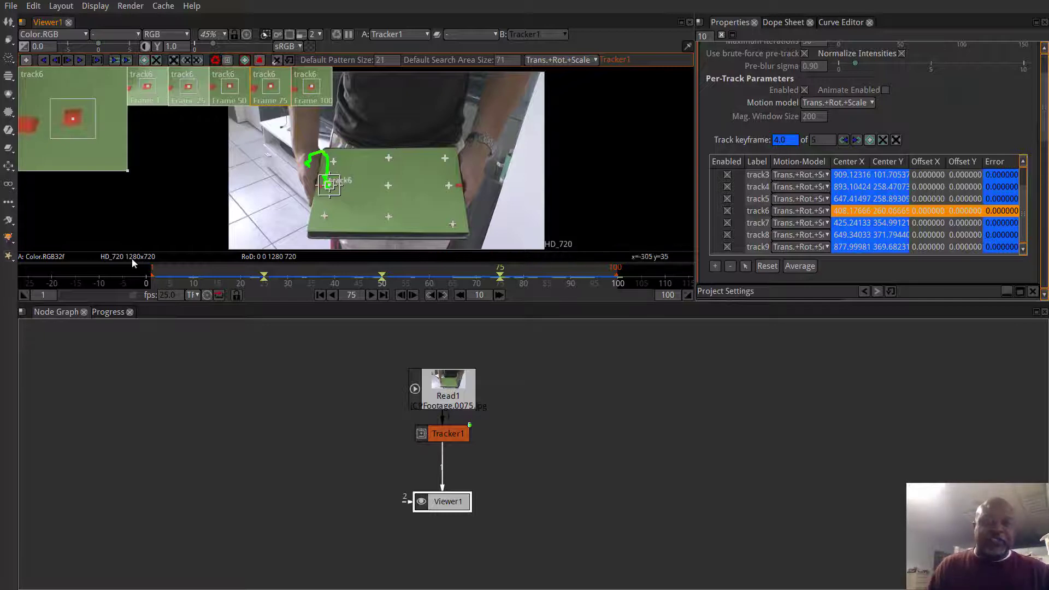
- Review the motion of the tracks across the 100-frame timeline and inspect the board's markers and corners at frame 53
scroll(900, 97, "up", 1)
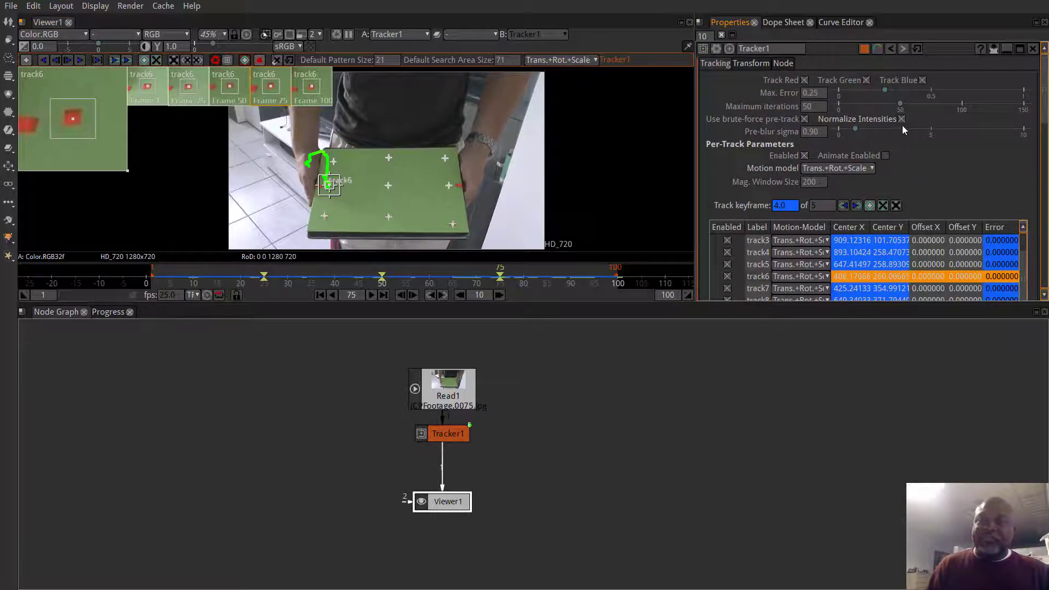
left_click(206, 271)
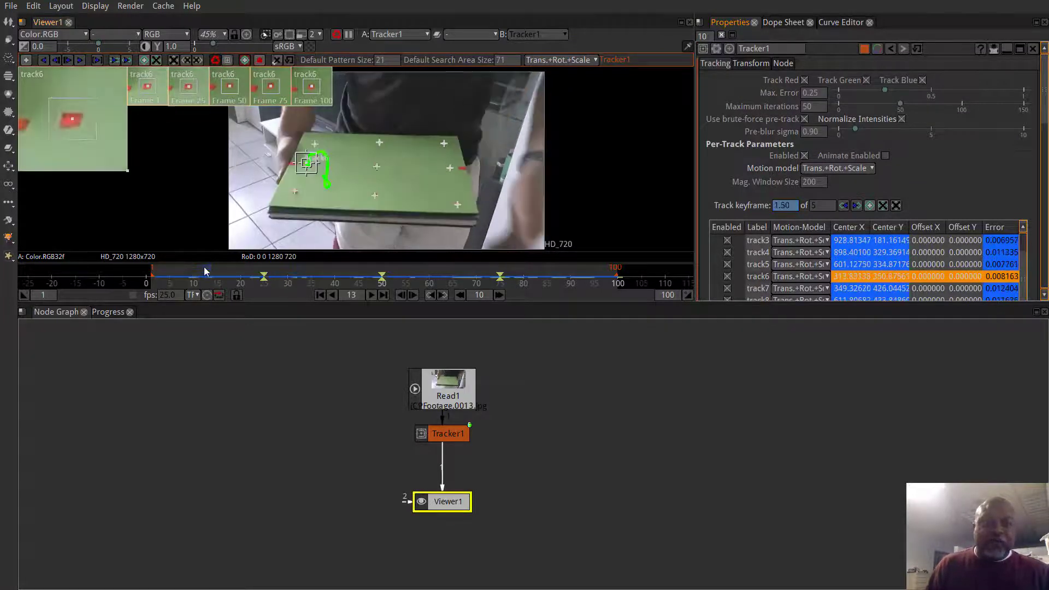
left_click_drag(206, 271, 553, 283)
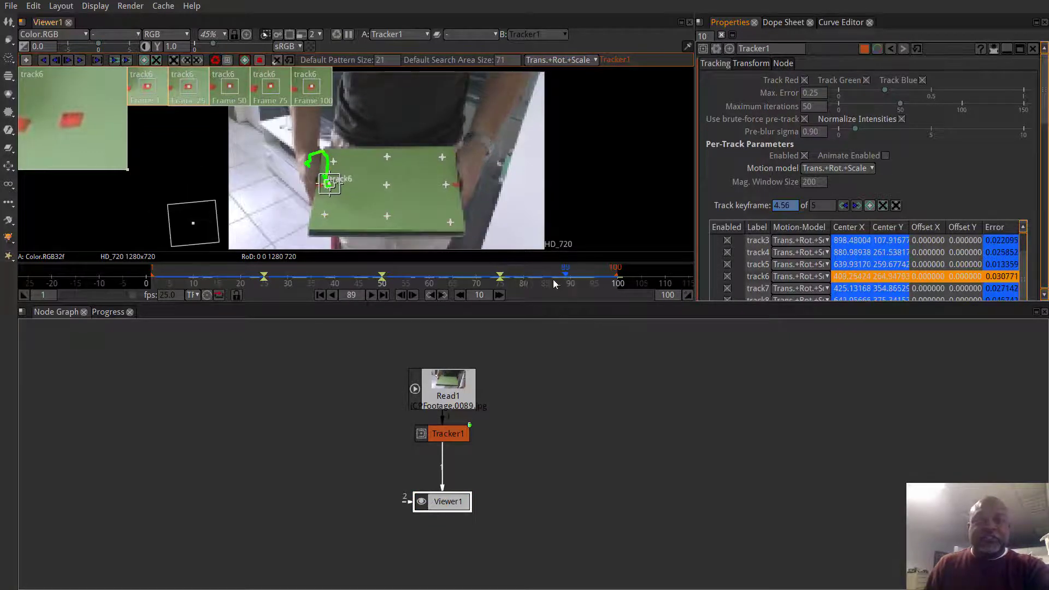
left_click_drag(303, 275, 204, 279)
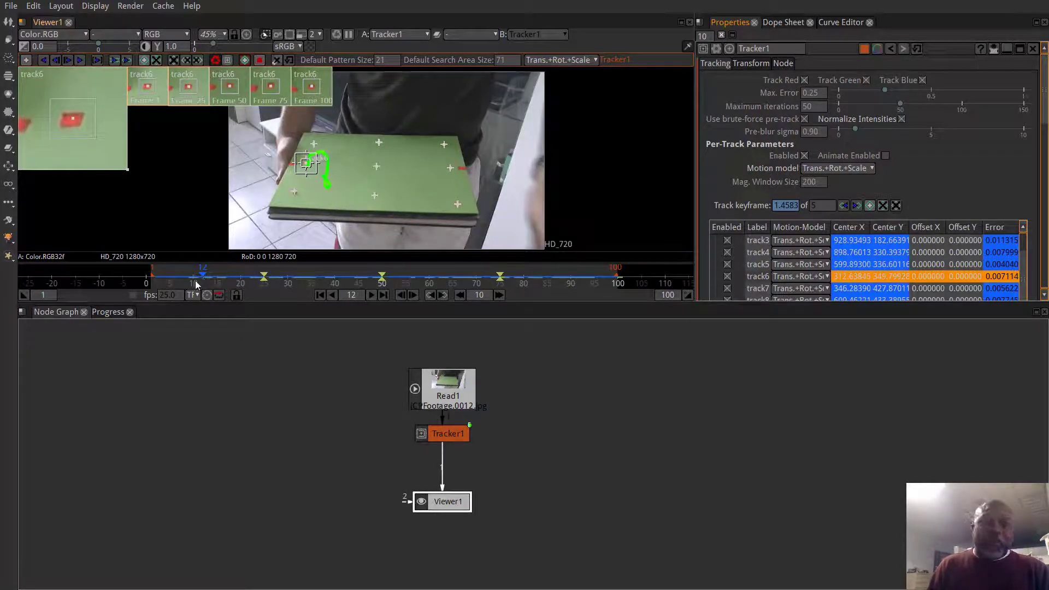
left_click(358, 279)
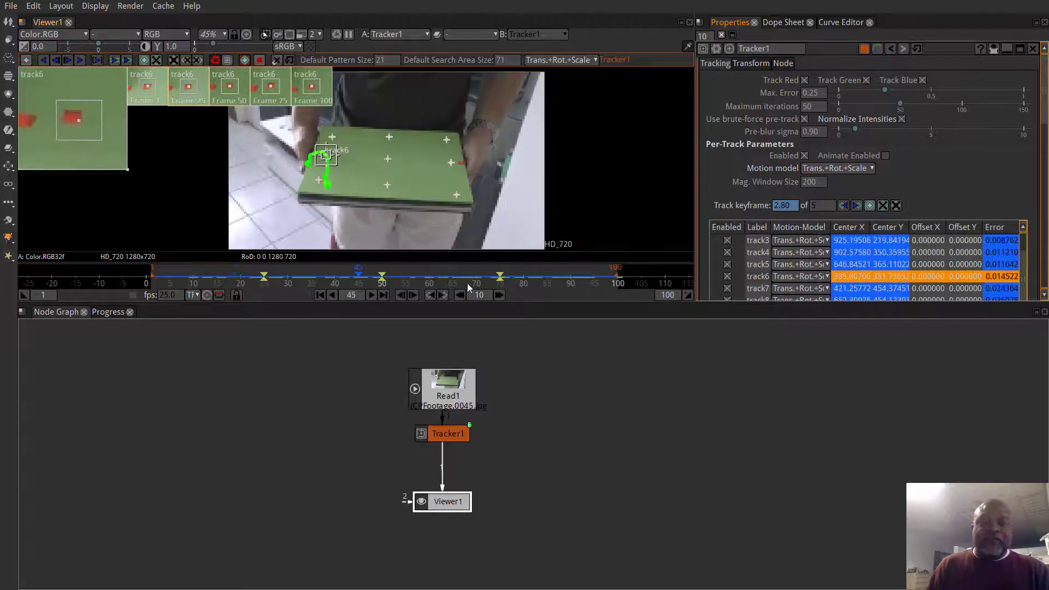
left_click_drag(468, 288, 572, 282)
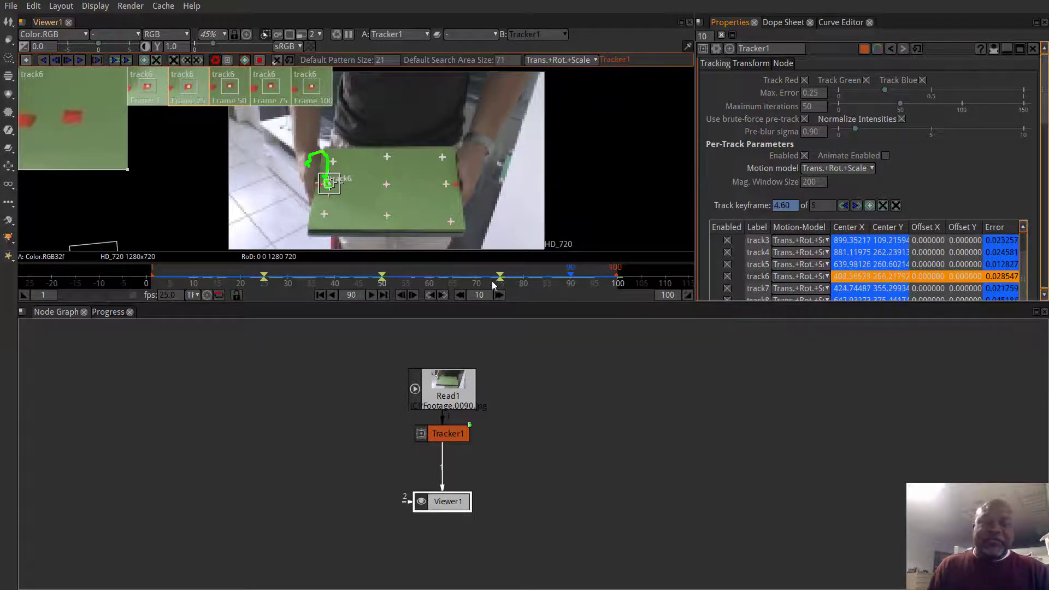
left_click(397, 282)
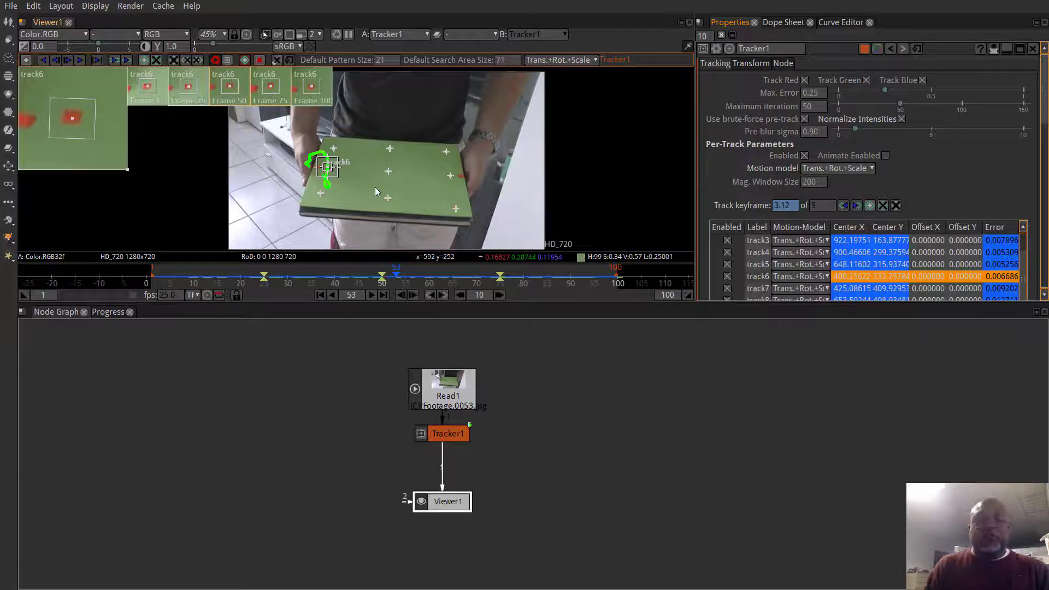
scroll(375, 187, "up", 3)
scroll(381, 188, "up", 2)
left_click_drag(382, 188, 427, 156)
scroll(426, 156, "down", 2)
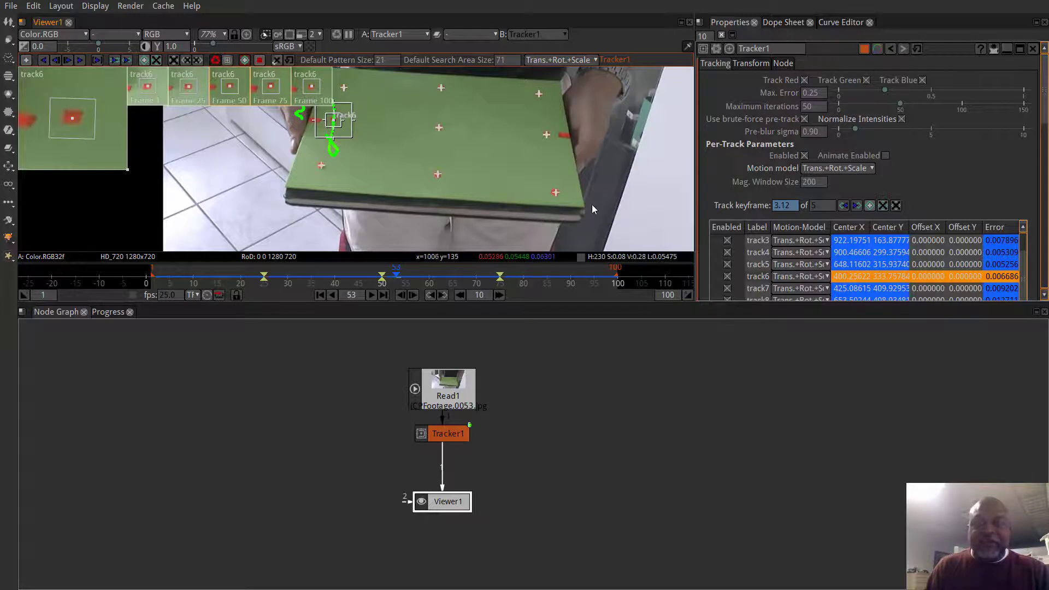
- At frame 1, add a tenth track on the green board's lower-left corner and enlarge its pattern area
left_click(320, 294)
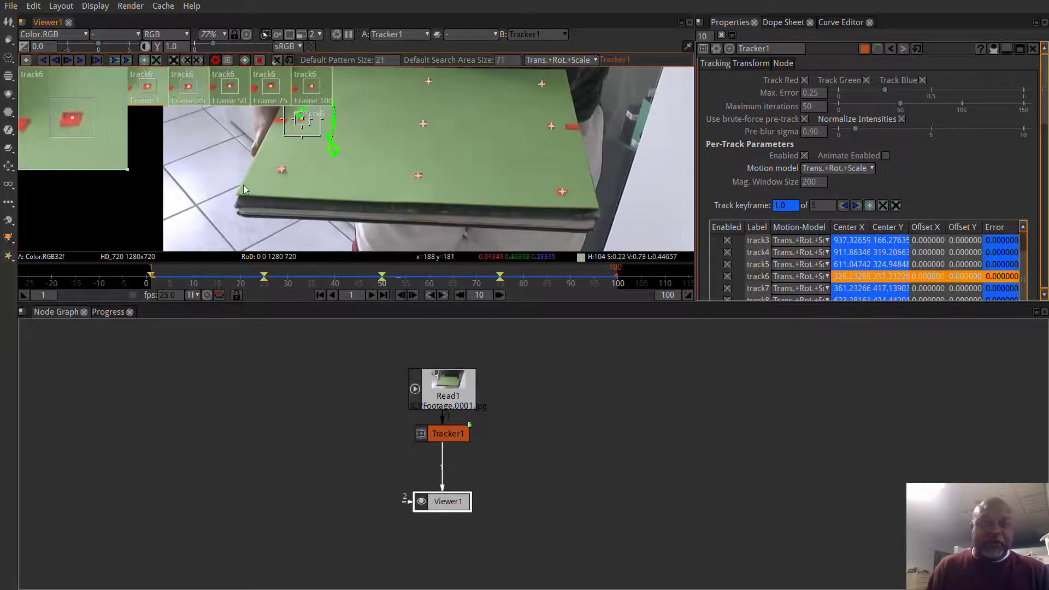
scroll(238, 193, "up", 3)
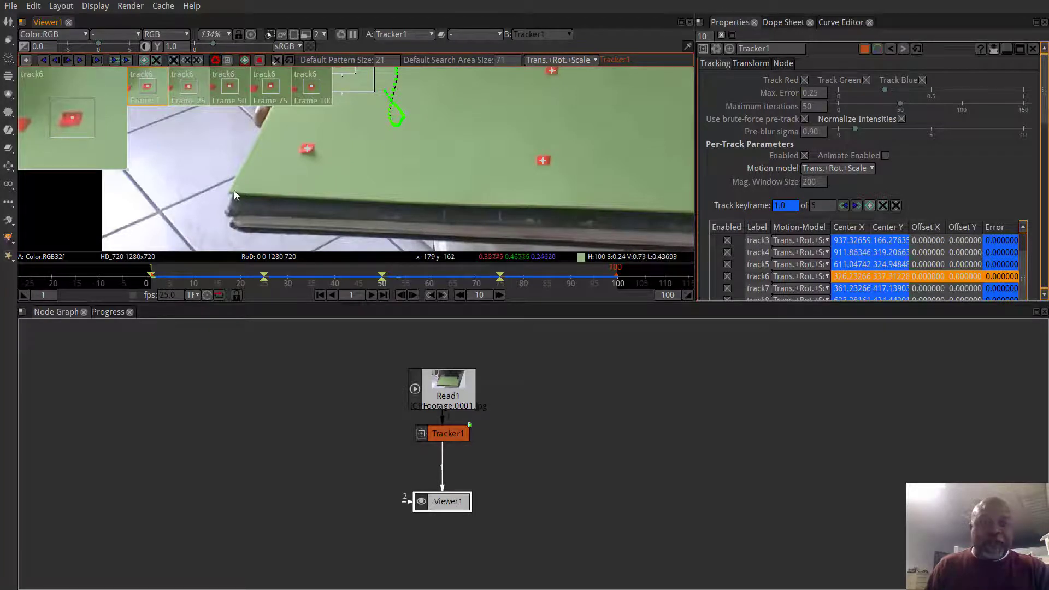
left_click(232, 192, "ctrl+alt")
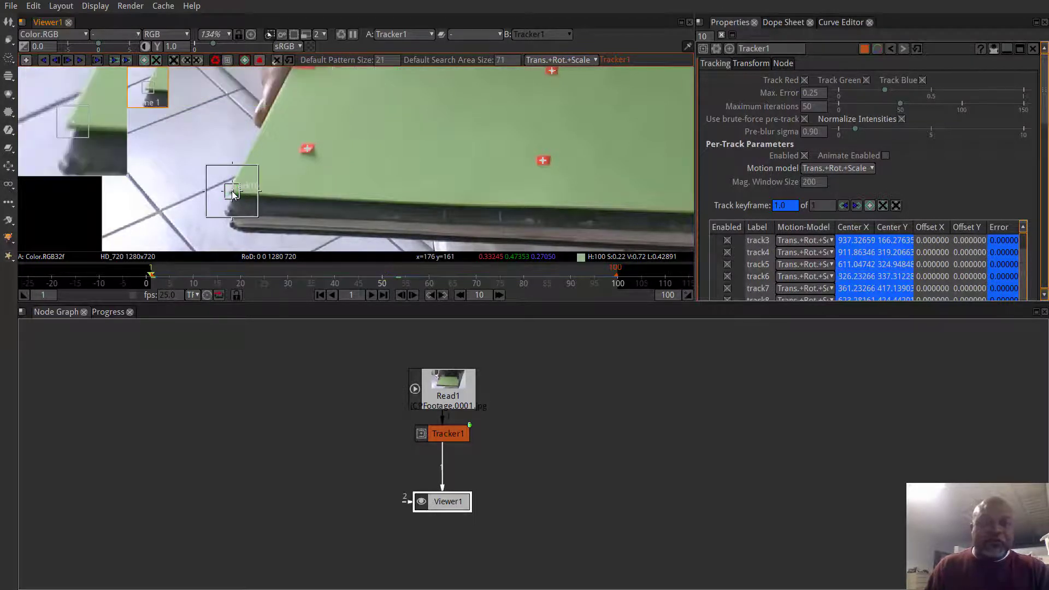
left_click_drag(240, 200, 236, 192)
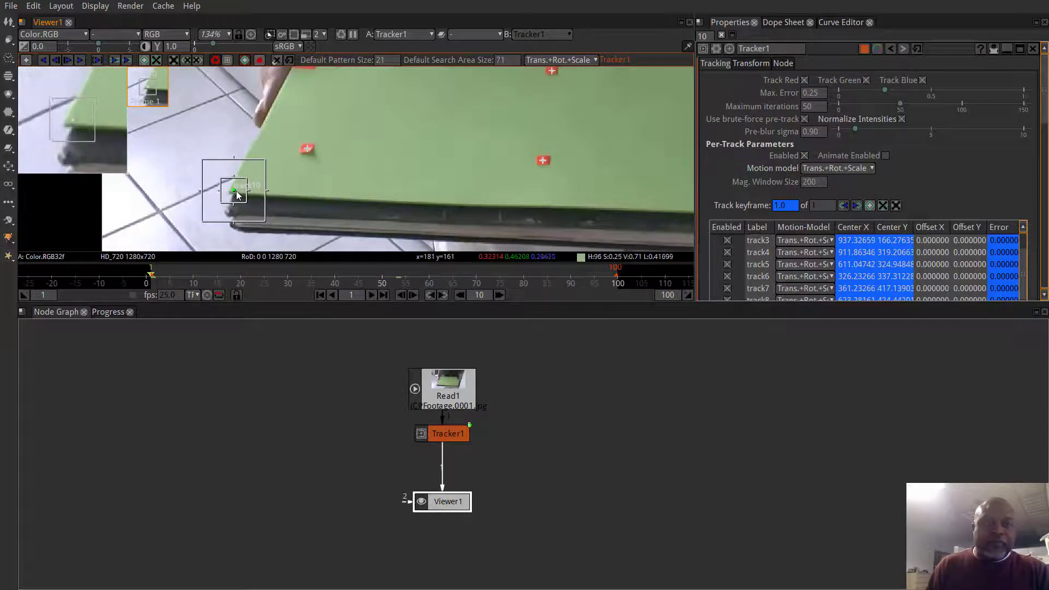
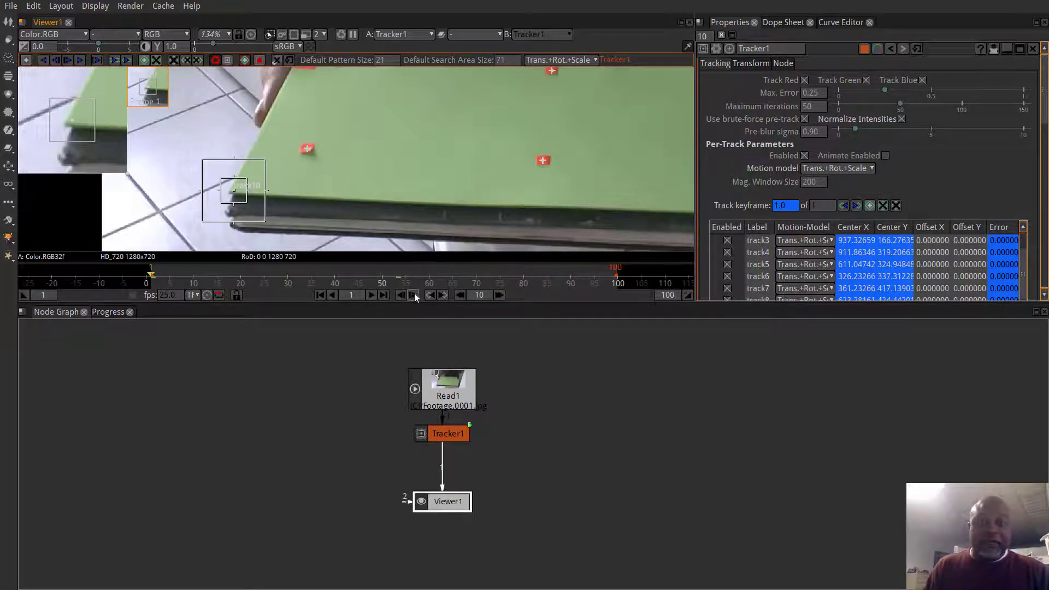
- Add a track10 keyframe at frame 100 by centring it on the green board's lower-left corner
left_click(384, 295)
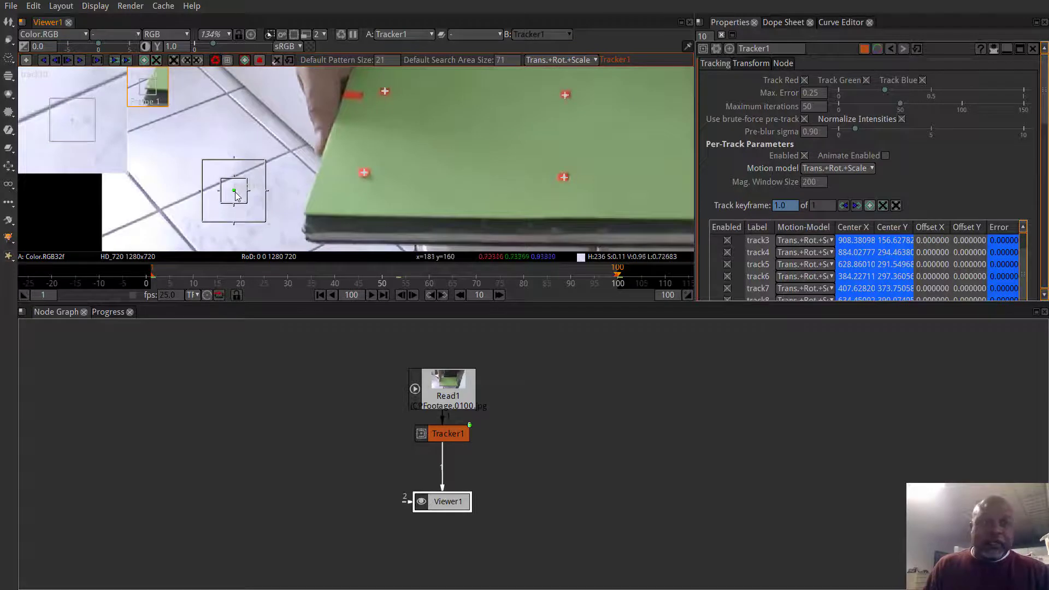
left_click_drag(288, 226, 311, 211)
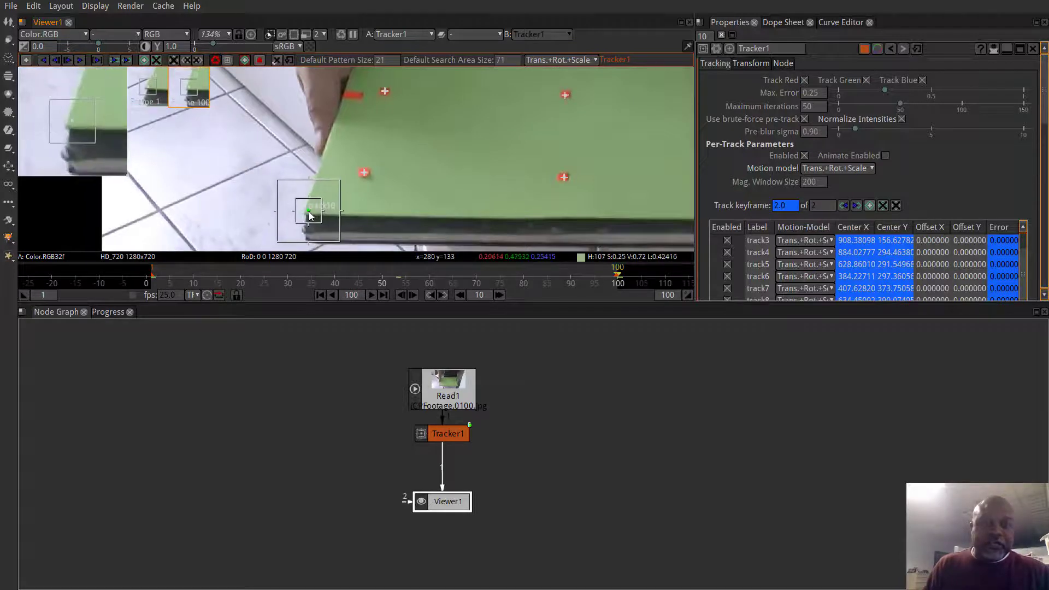
- Keyframe track10 on the green book's lower-left corner at frames 50, 25 and 75
left_click(382, 280)
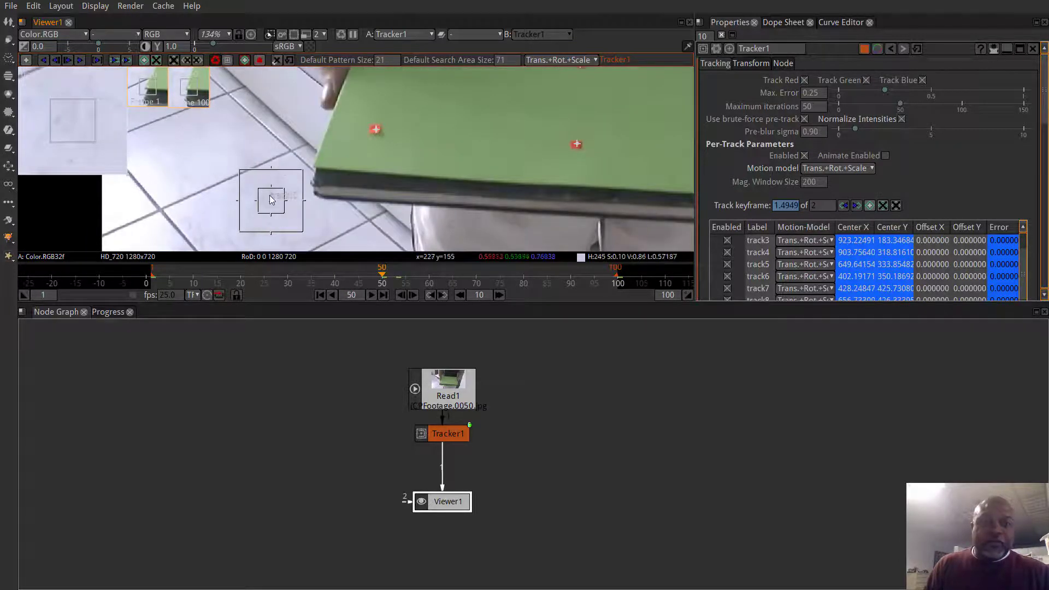
left_click_drag(269, 201, 251, 146)
left_click(263, 281)
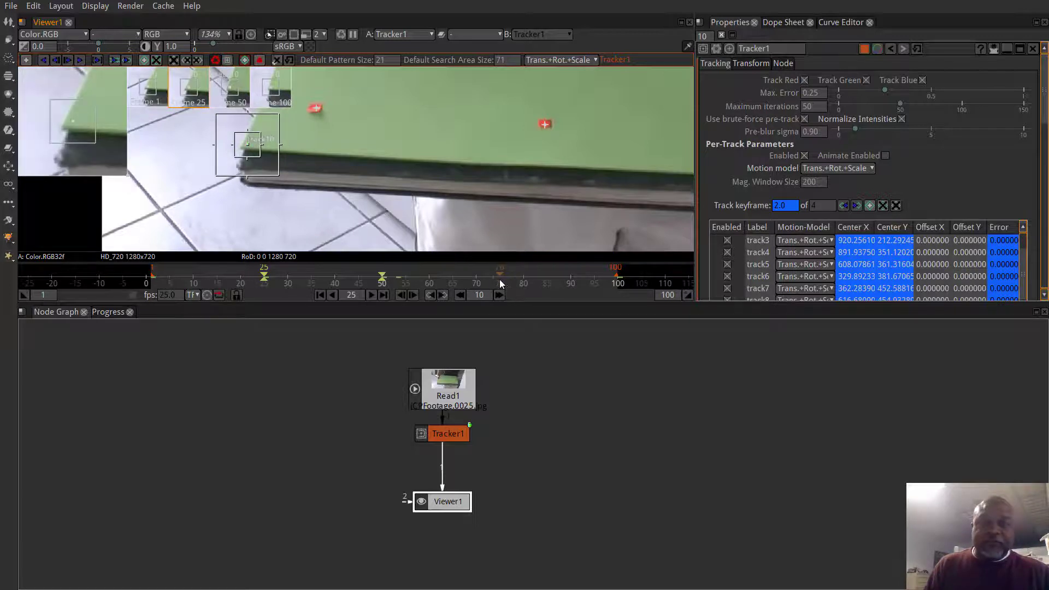
left_click(500, 279)
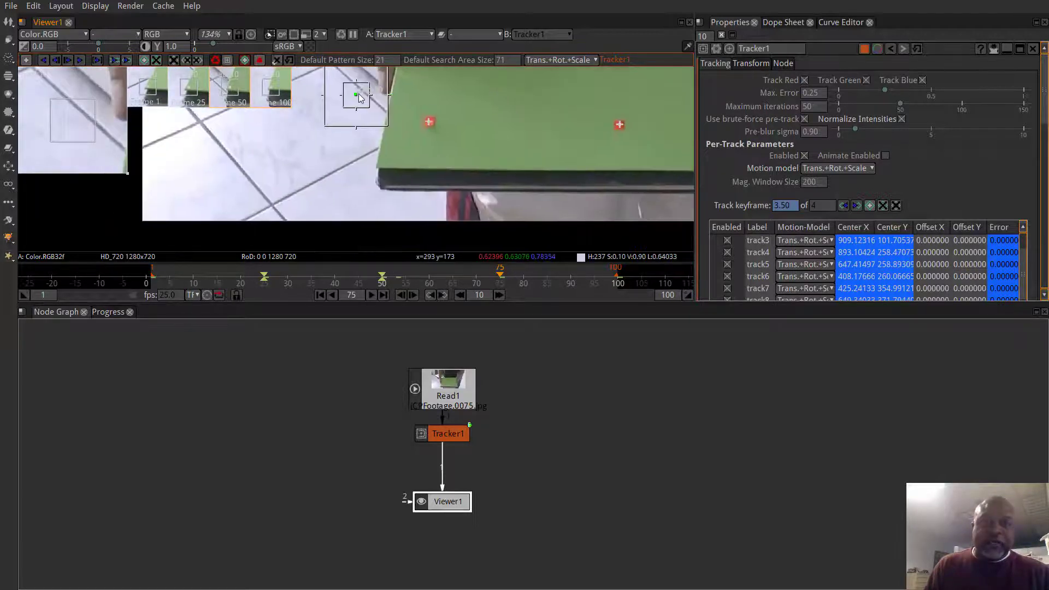
left_click_drag(358, 99, 382, 169)
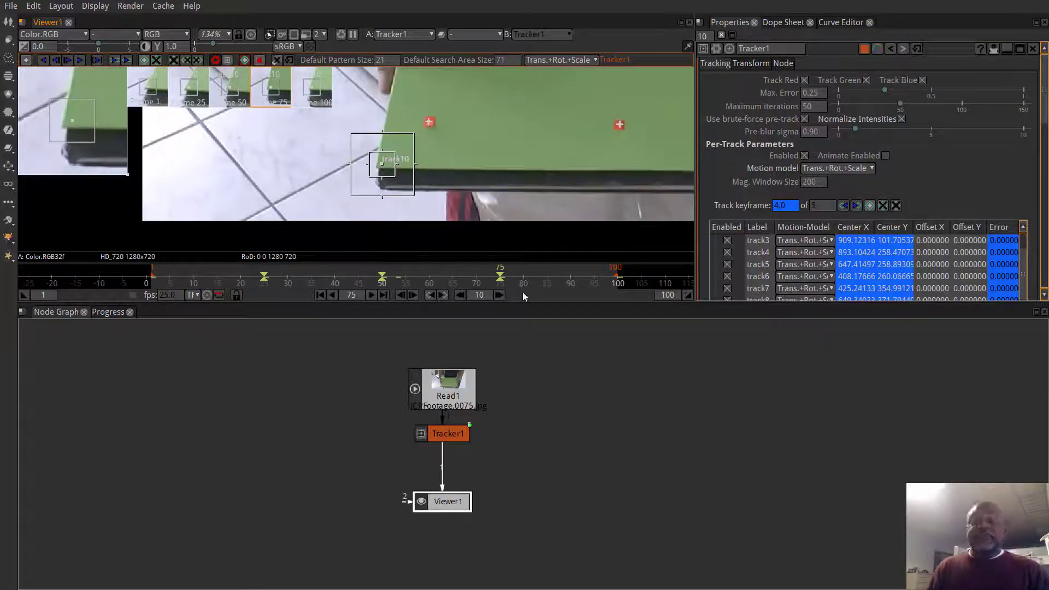
- Add a new track on the green book's lower-right corner at frame 1
scroll(521, 200, "down", 2)
left_click_drag(520, 200, 257, 164)
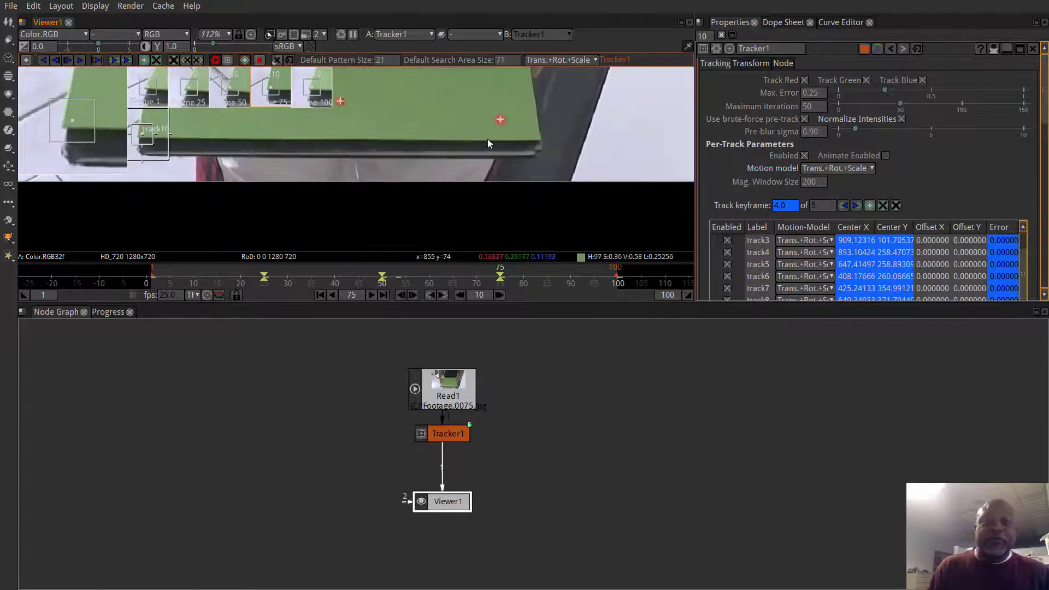
left_click(320, 296)
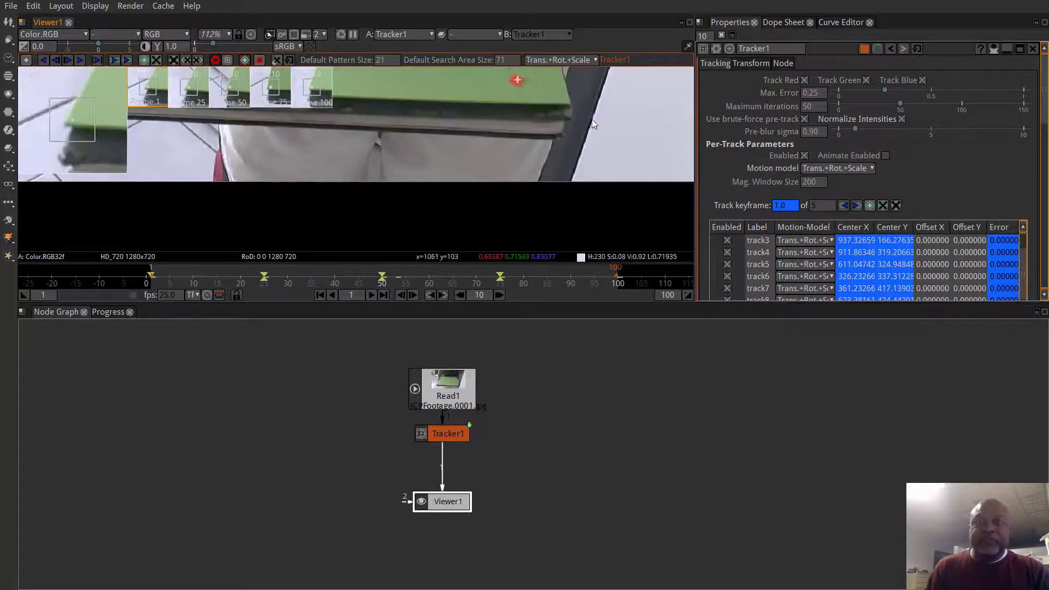
scroll(544, 139, "up", 3)
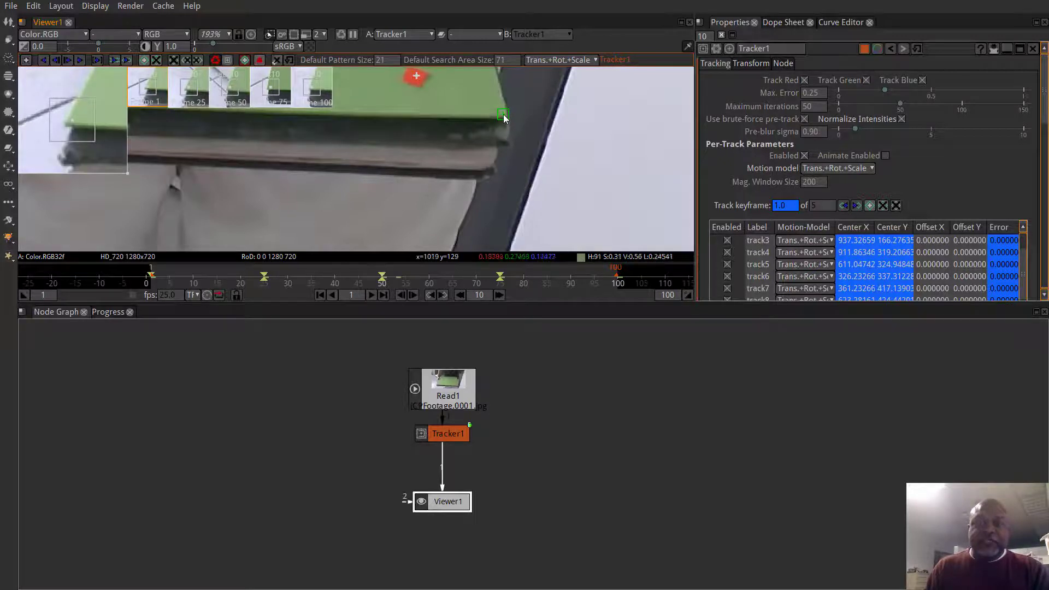
left_click(504, 115, "ctrl+alt")
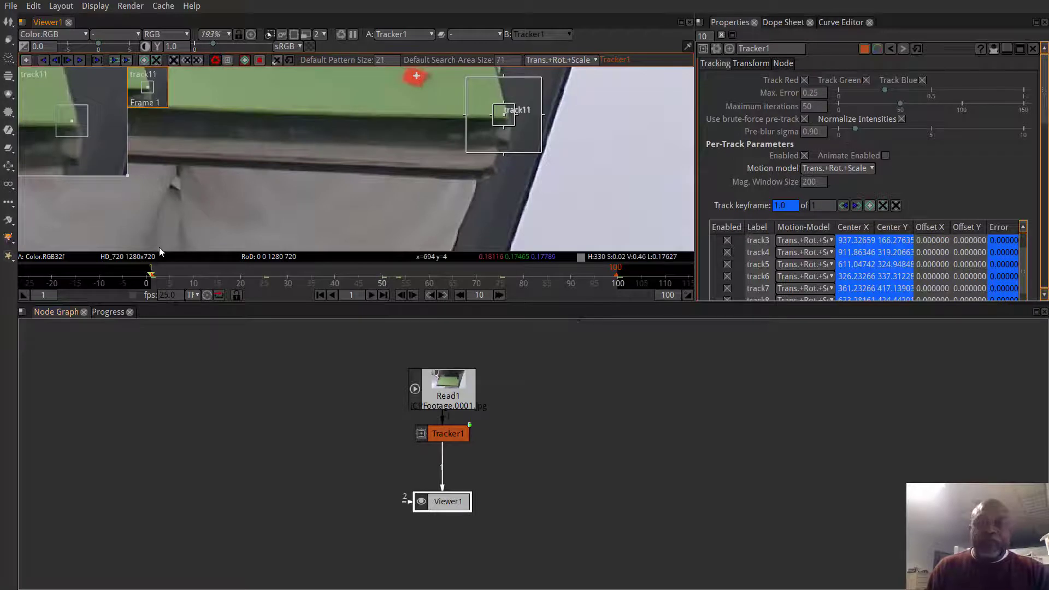
- Keyframe track11 on the green book's lower-right corner at frames 100, 50, 25 and 74
left_click(384, 297)
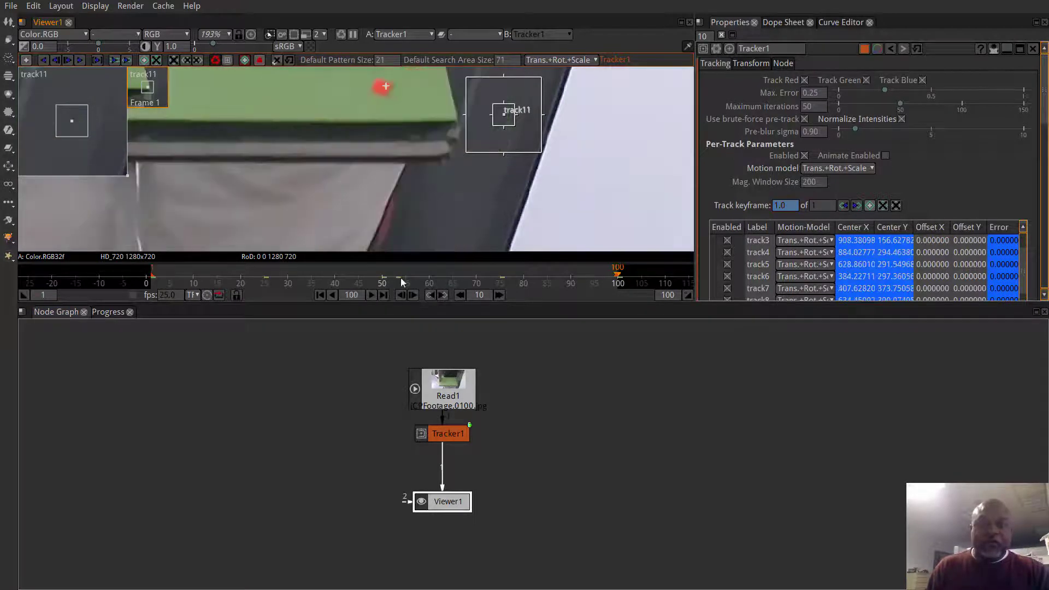
mouse_move(447, 126)
left_mouse_down()
mouse_move(458, 113)
mouse_move(454, 121)
left_mouse_up()
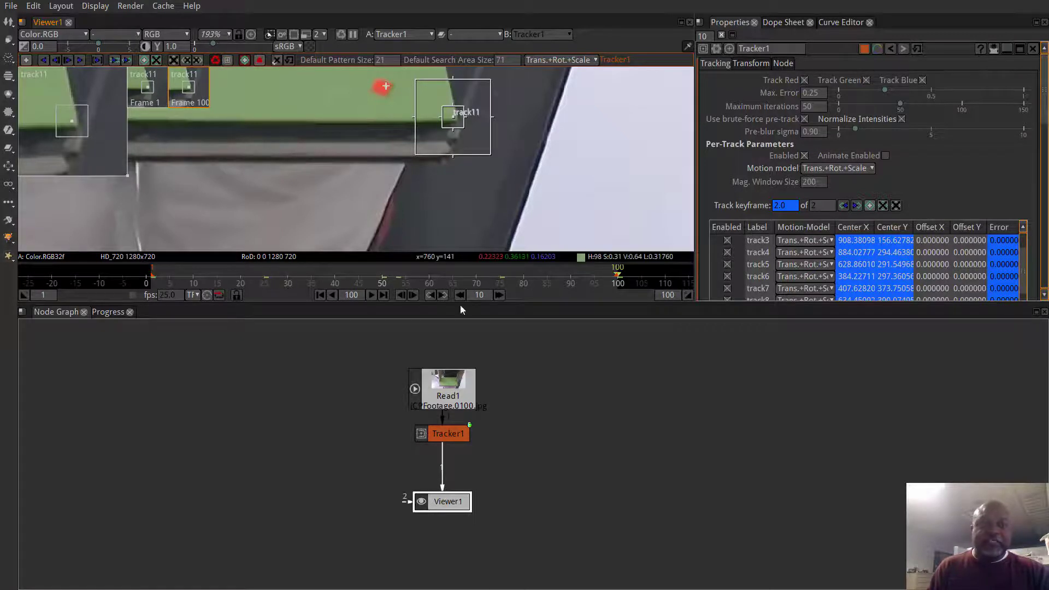
left_click(382, 283)
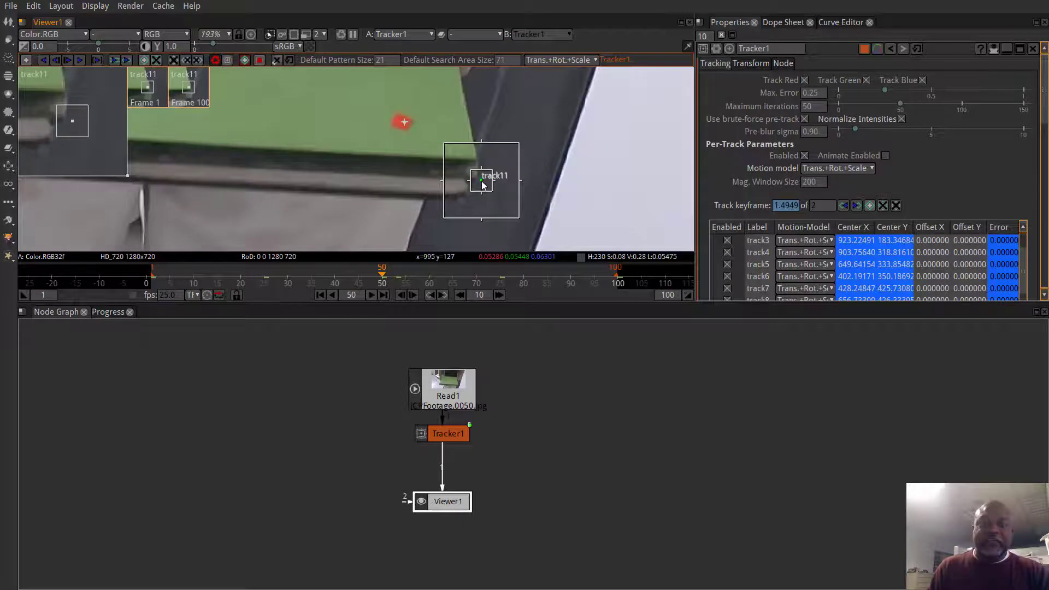
left_click_drag(481, 184, 475, 157)
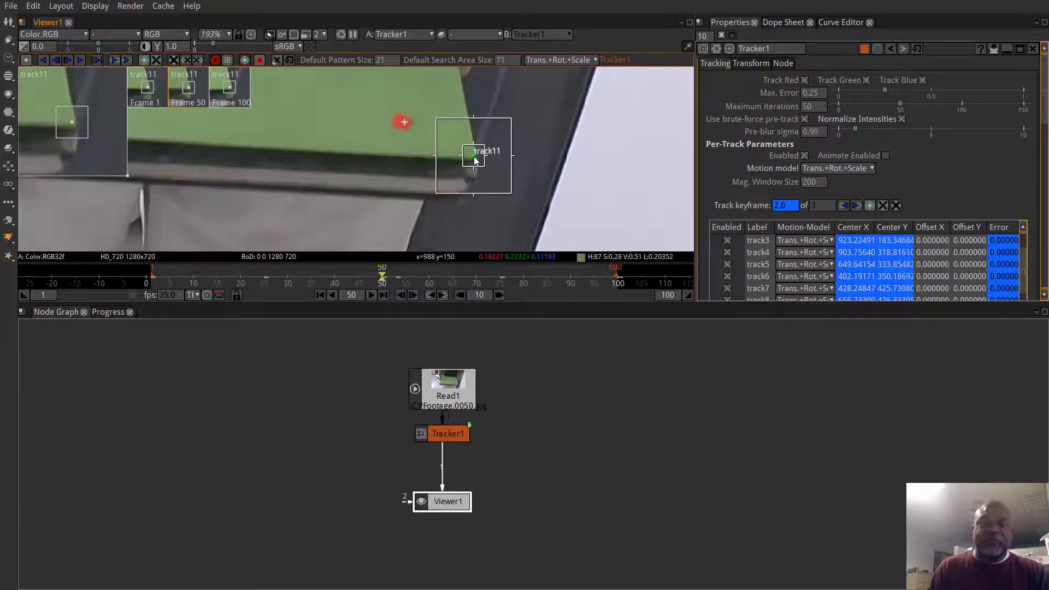
left_click(265, 284)
left_click_drag(493, 165, 484, 128)
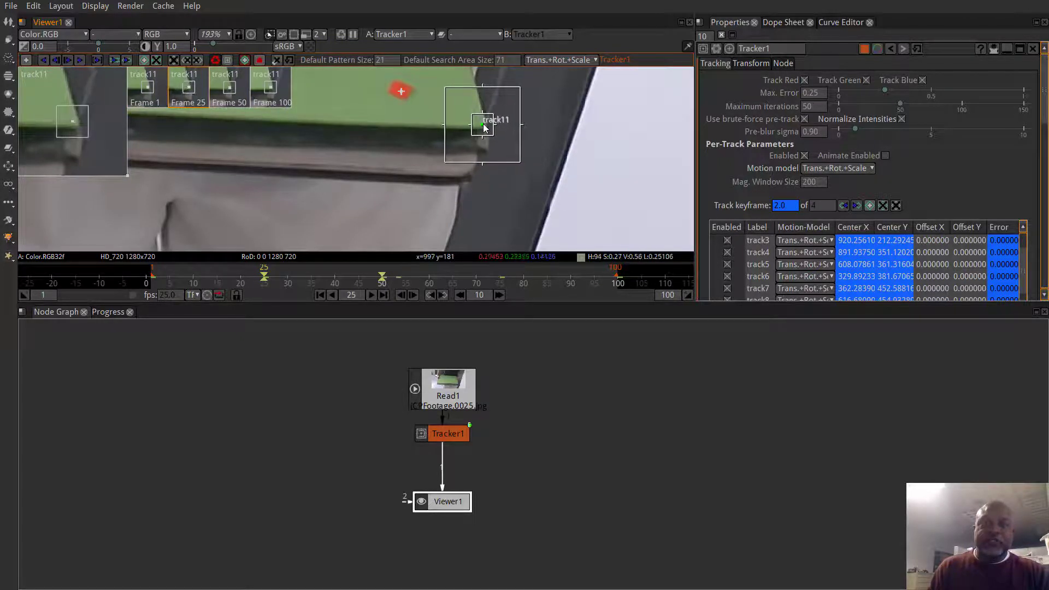
left_click(496, 276)
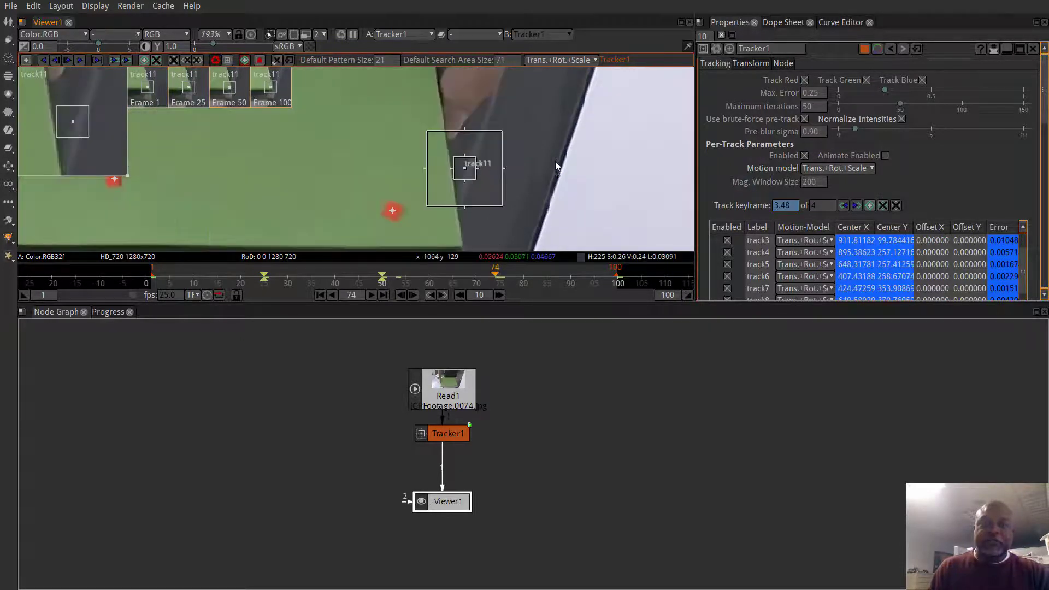
left_click_drag(454, 114, 446, 193)
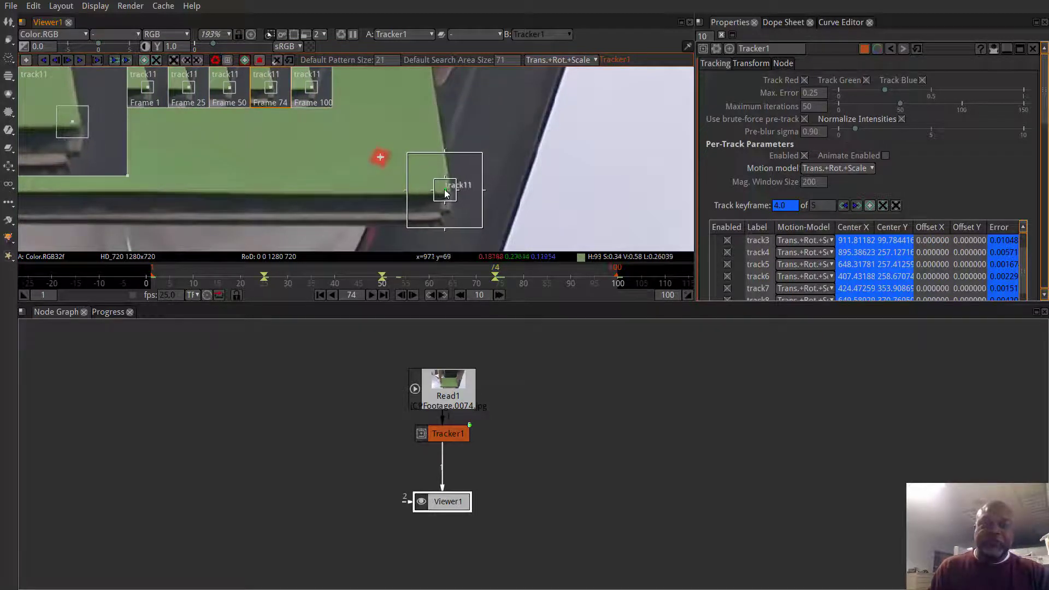
- Track track10 and track11 together across the whole frame range and check their paths and entries in the track list
scroll(445, 188, "down", 10)
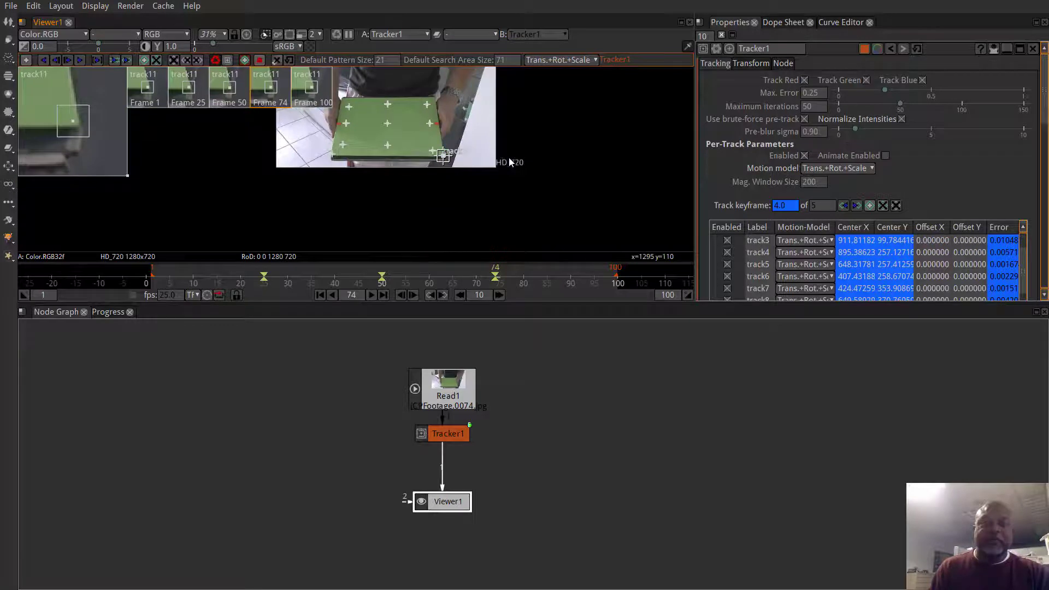
left_click_drag(509, 159, 528, 181)
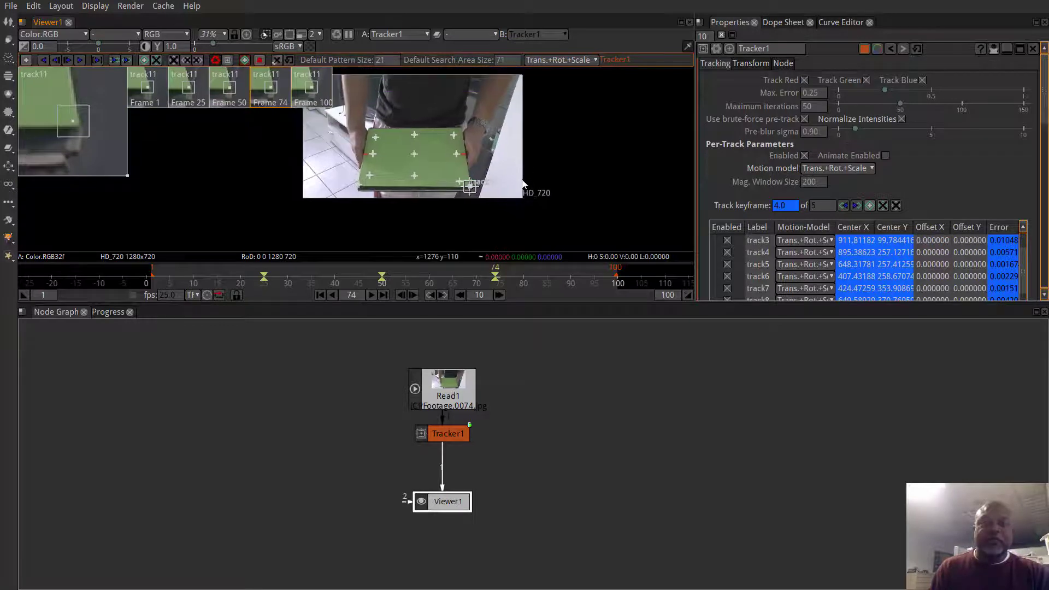
left_click(358, 187)
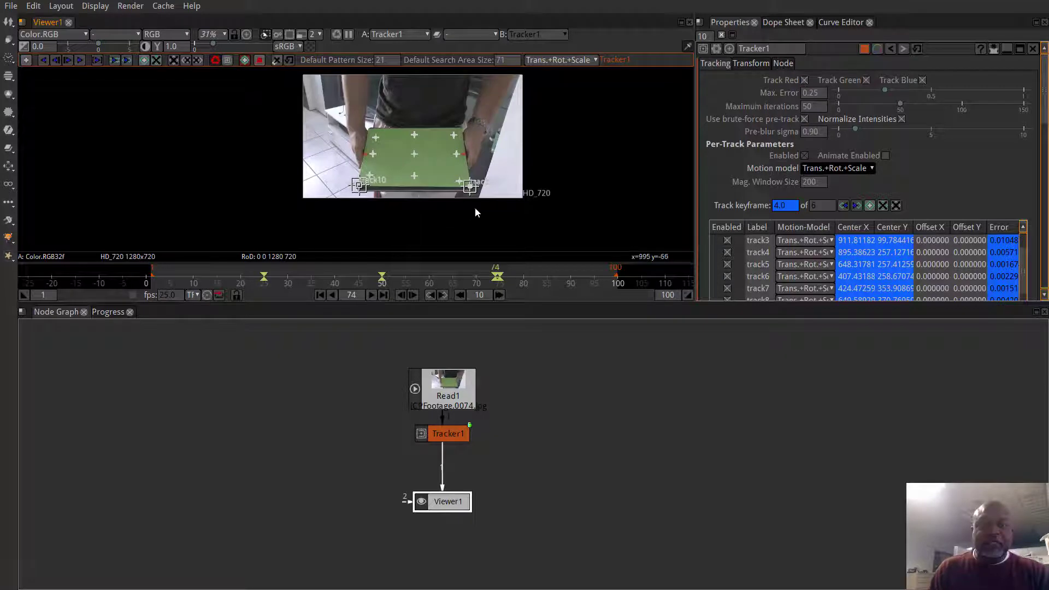
left_click(114, 60)
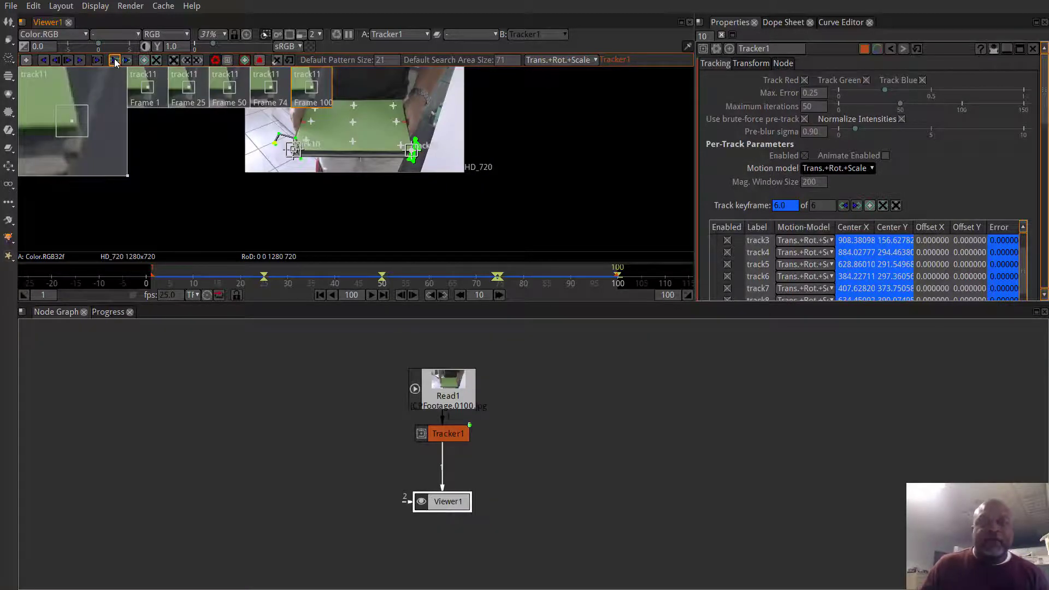
scroll(407, 128, "up", 5)
left_click_drag(318, 177, 501, 198)
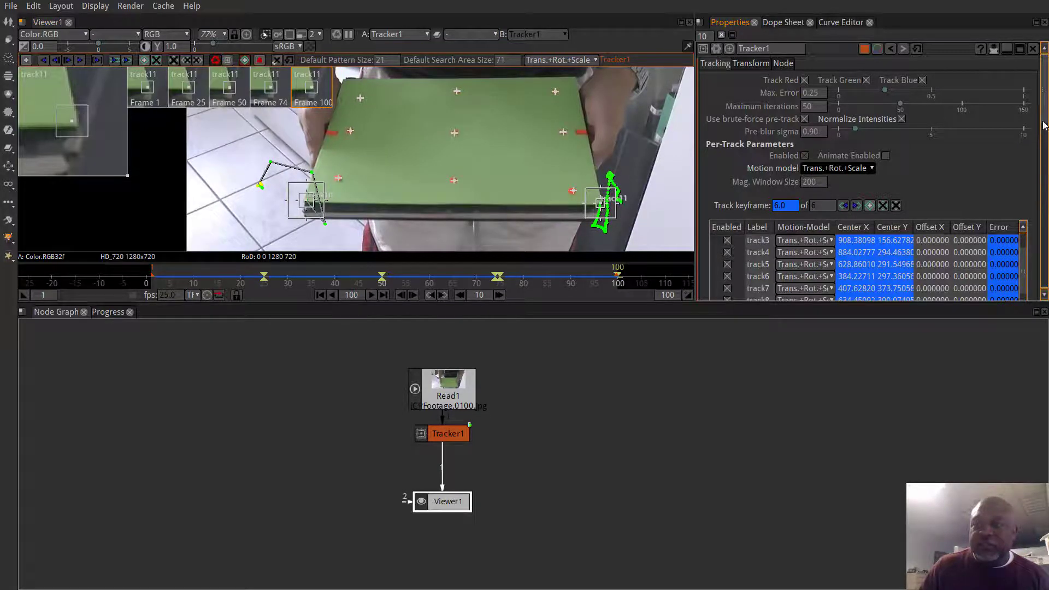
scroll(1044, 125, "down", 5)
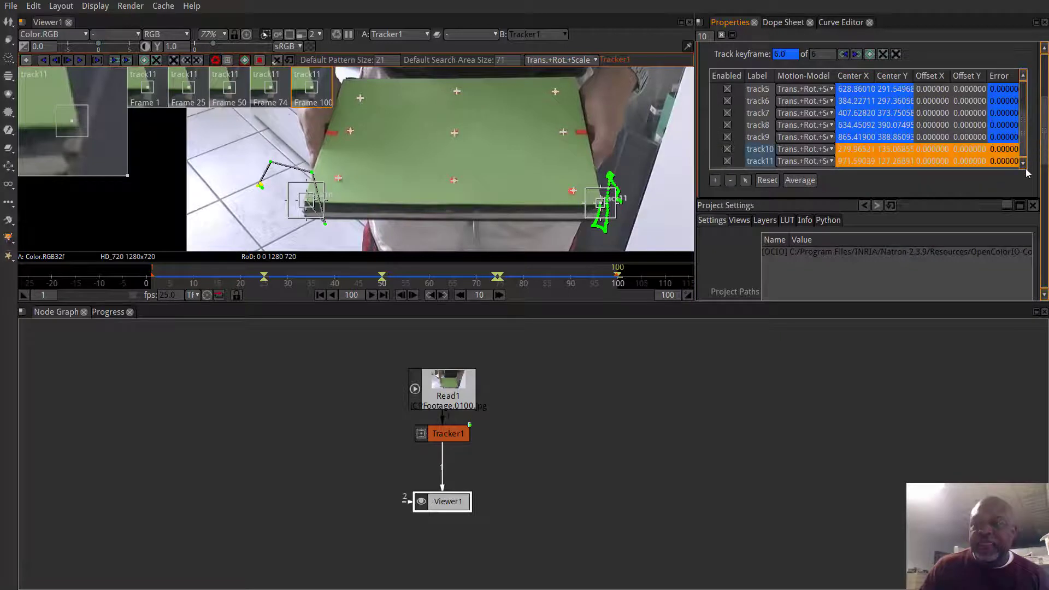
- Retrack only track10 over the frame range, inspect it at the book's corner, and reset its tracking data
left_click(401, 192)
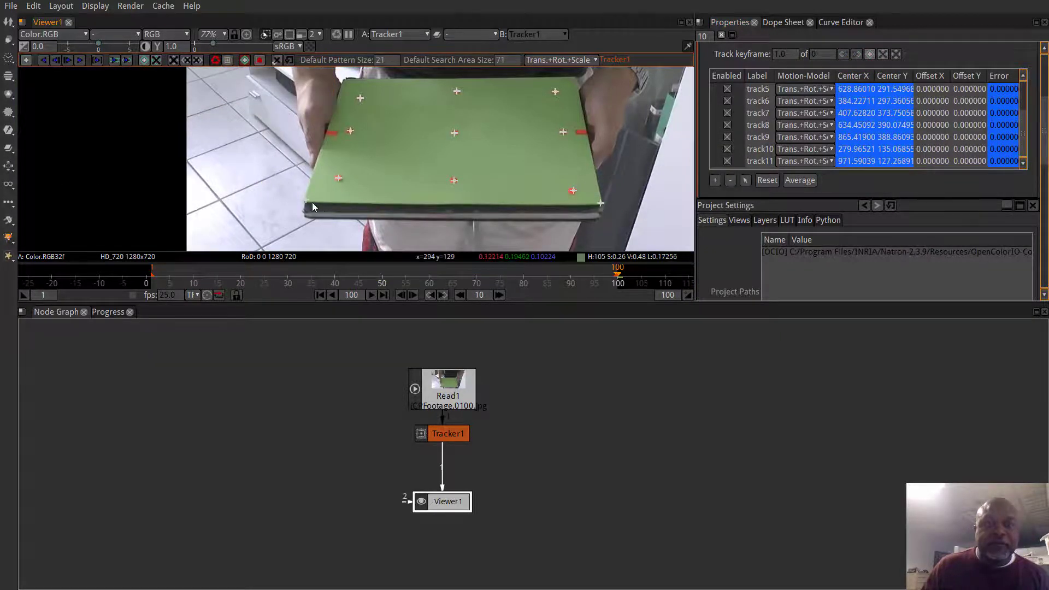
right_click(312, 203)
left_click(307, 203)
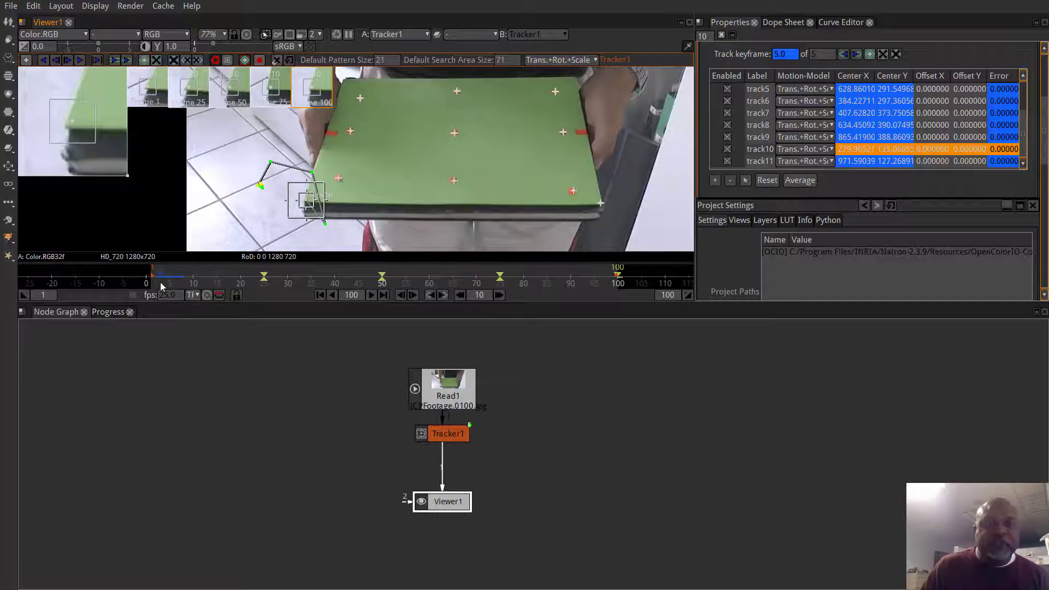
left_click(115, 60)
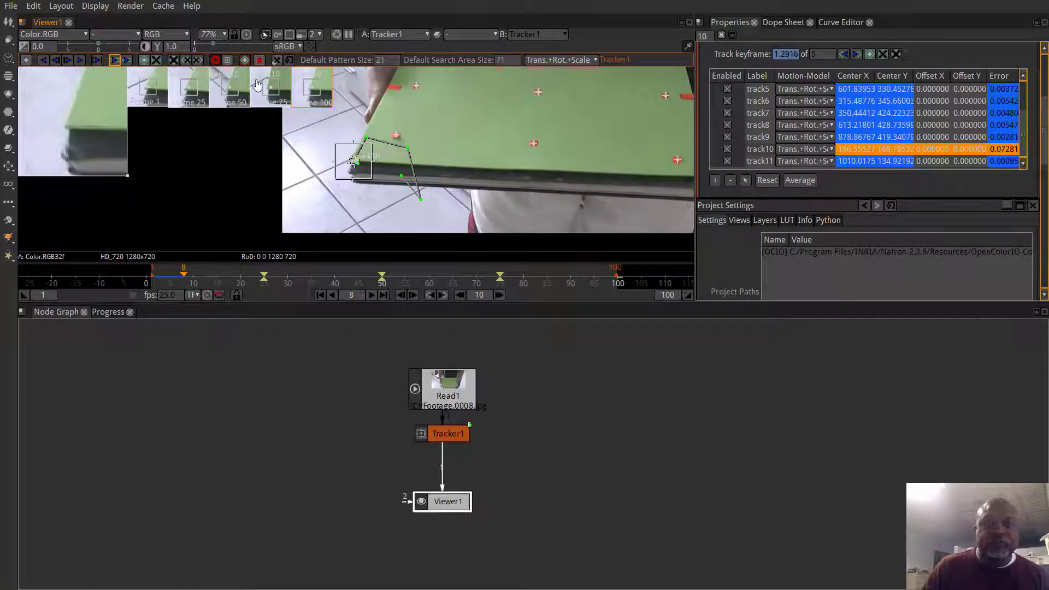
scroll(358, 158, "up", 10)
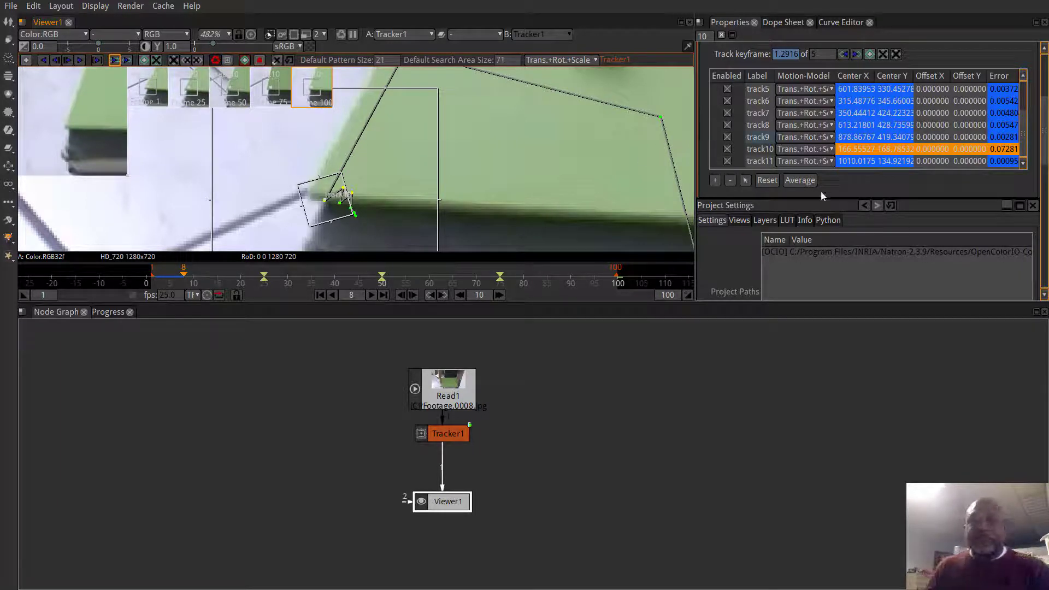
left_click(767, 180)
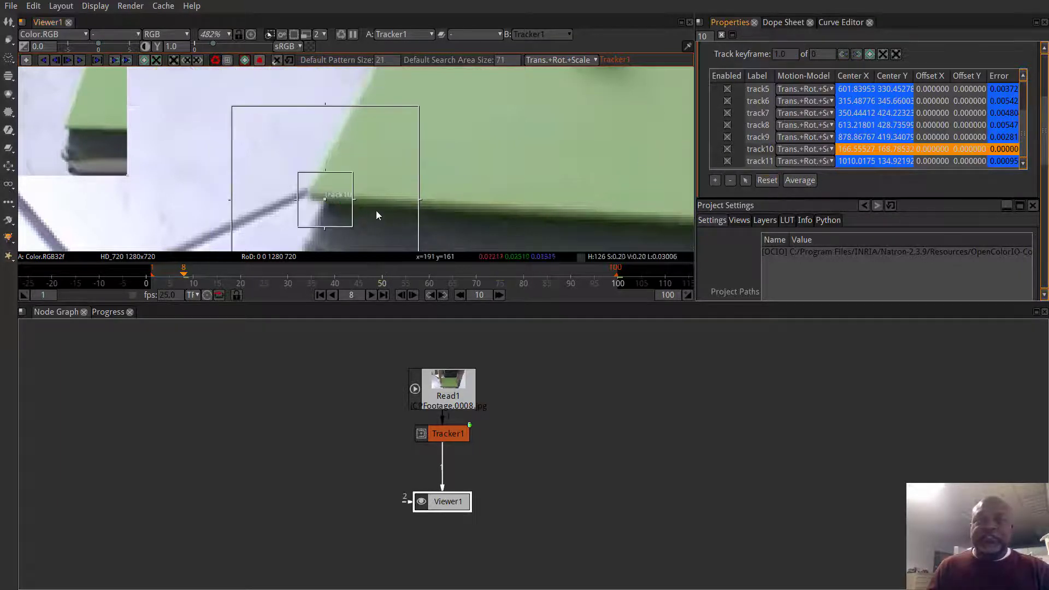
- Keyframe track10 on the book's lower-left corner at frames 8, 1, 100 and 50, and track it across the frame range
left_click_drag(323, 197, 323, 185)
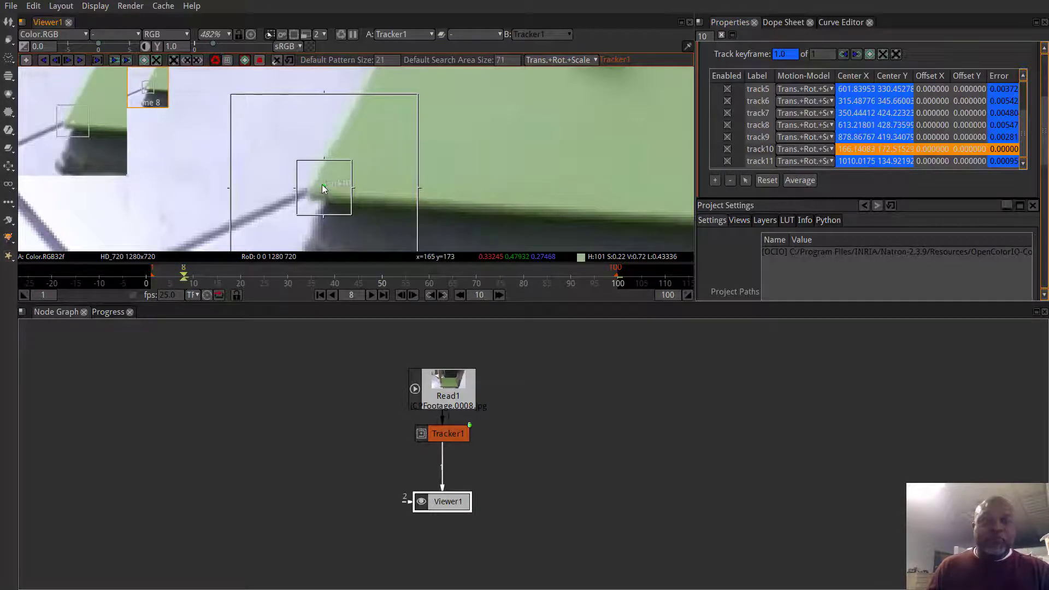
left_click(320, 295)
left_click_drag(324, 186, 350, 220)
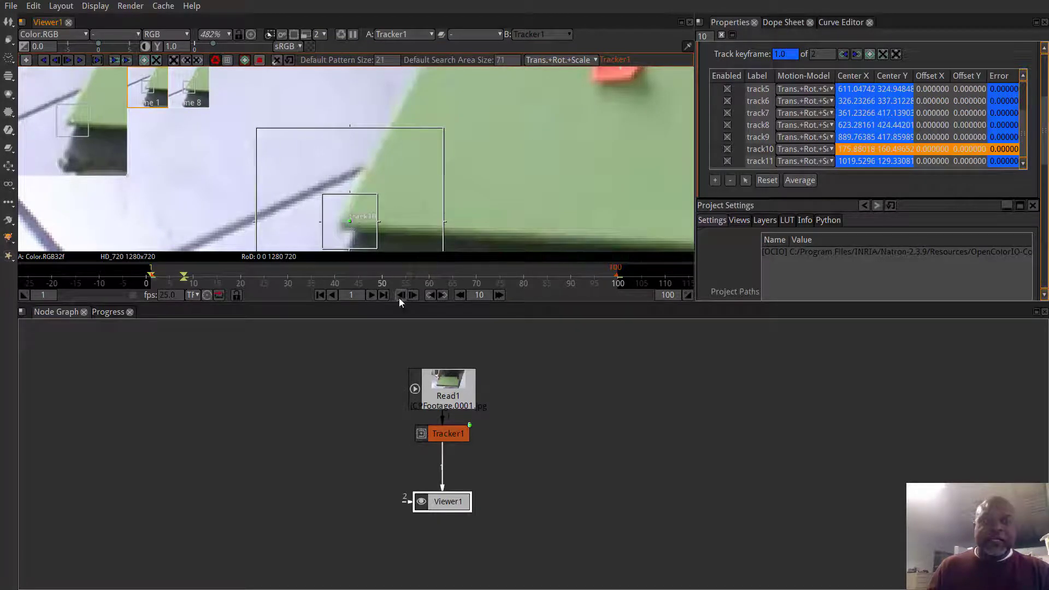
left_click(383, 295)
scroll(489, 208, "down", 6)
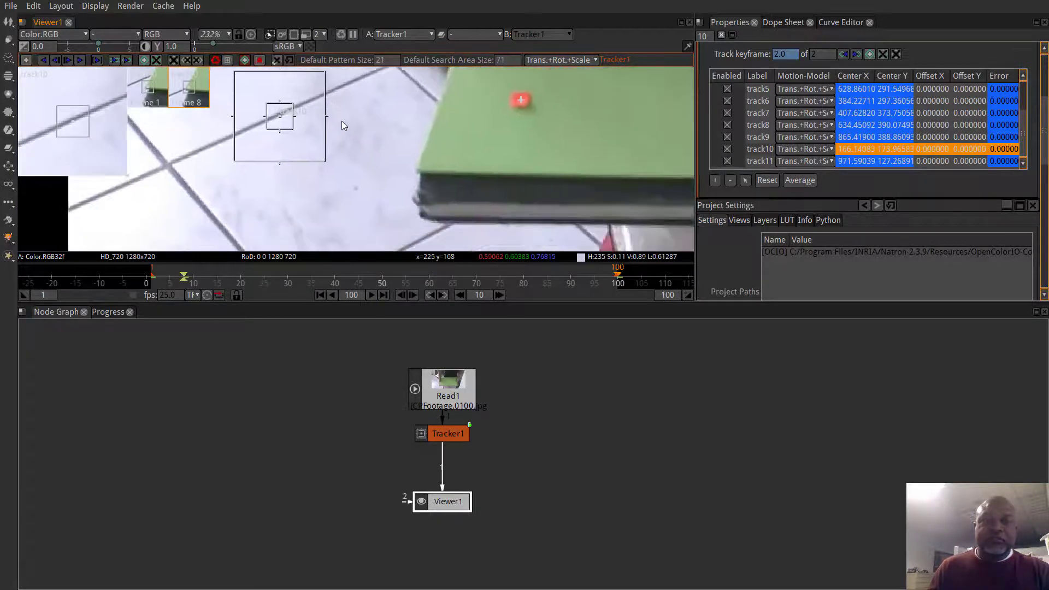
left_click_drag(280, 115, 414, 159)
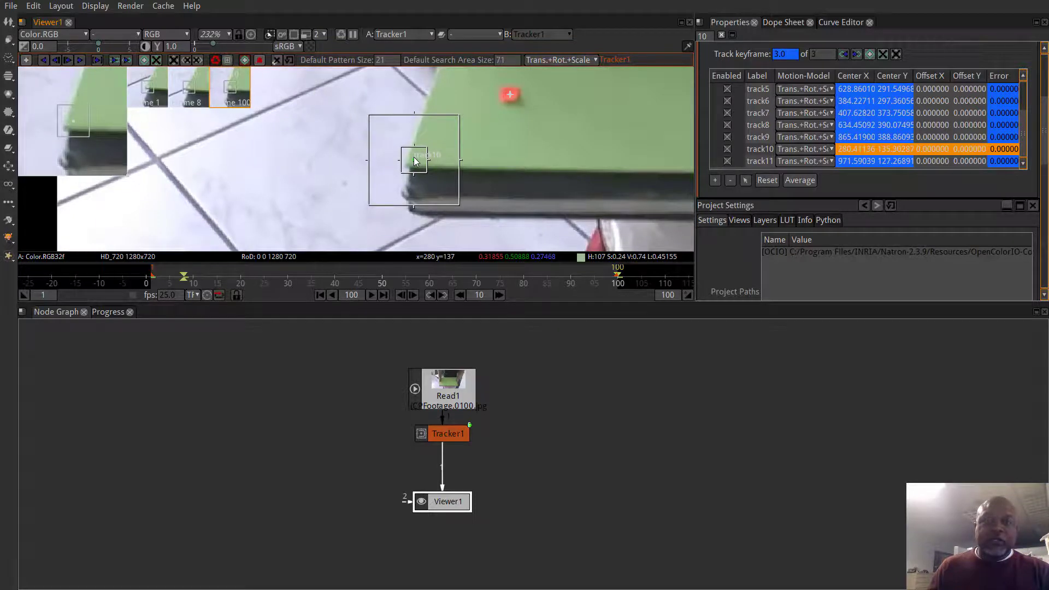
left_click(384, 282)
left_click_drag(283, 156, 413, 107)
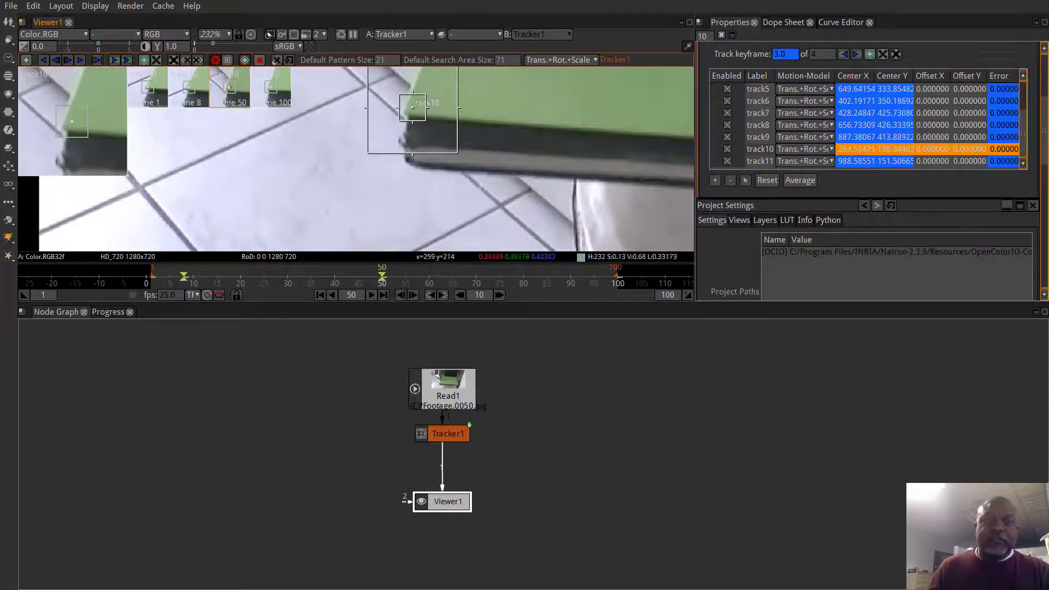
left_click(113, 61)
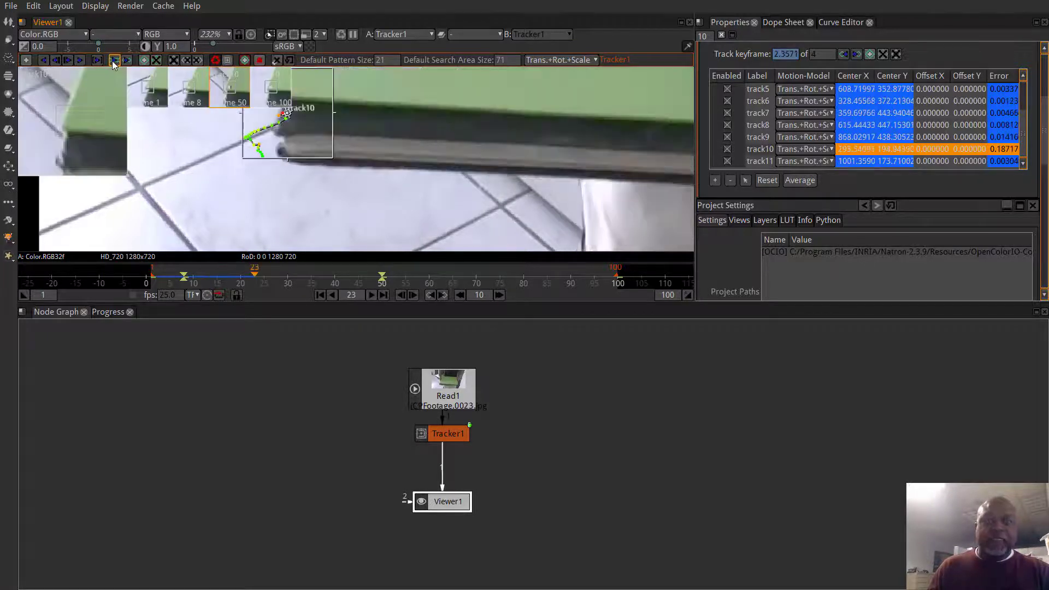
scroll(306, 113, "up", 6)
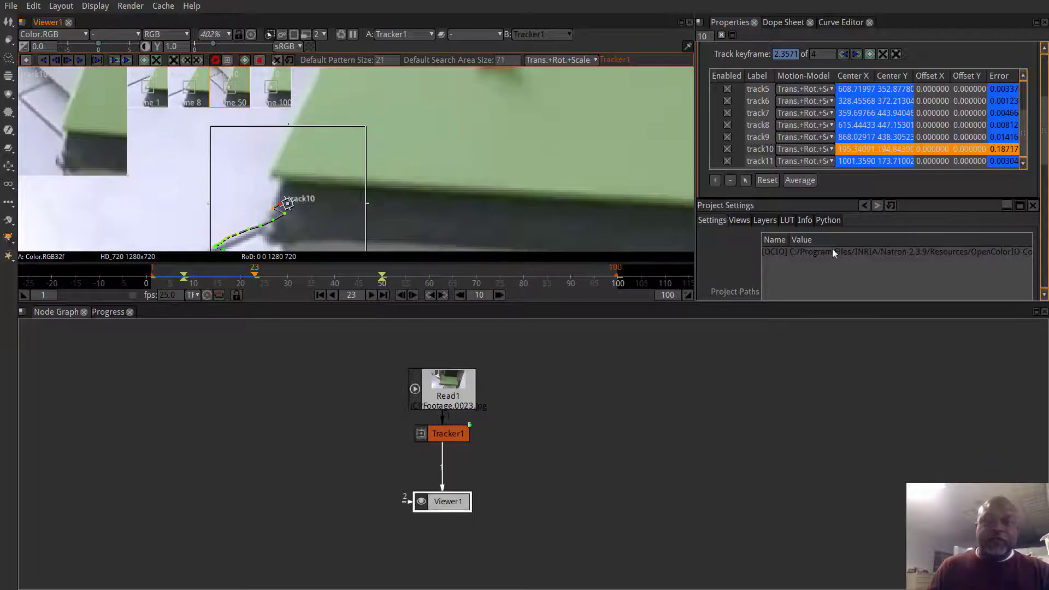
- Reset track10 and keyframe it on the green cover's lower-left corner at frame 23 with the Trans.+Rot.+Scale default motion model
left_click(771, 180)
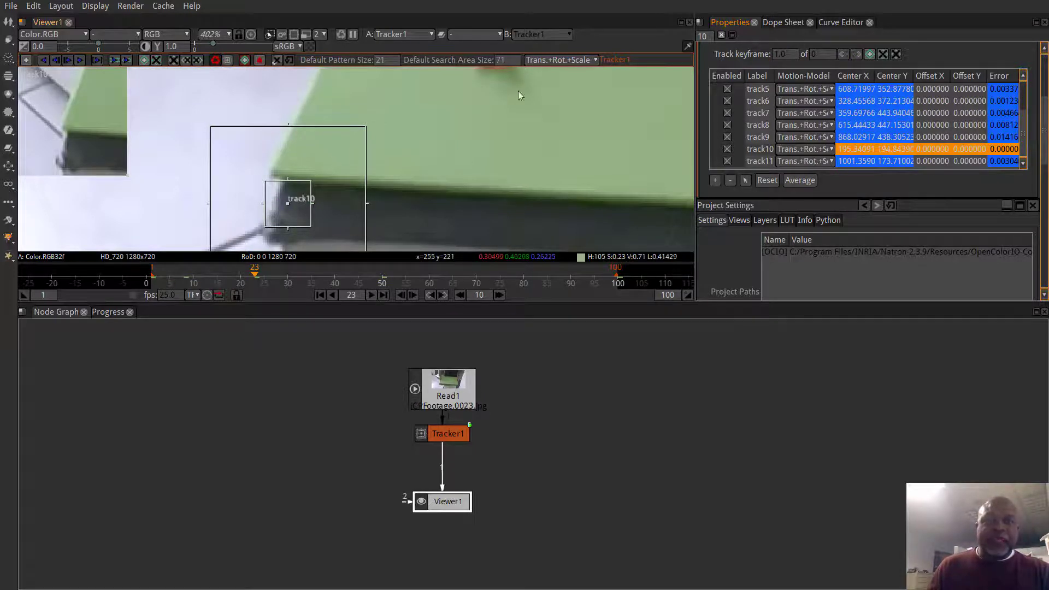
left_click(569, 63)
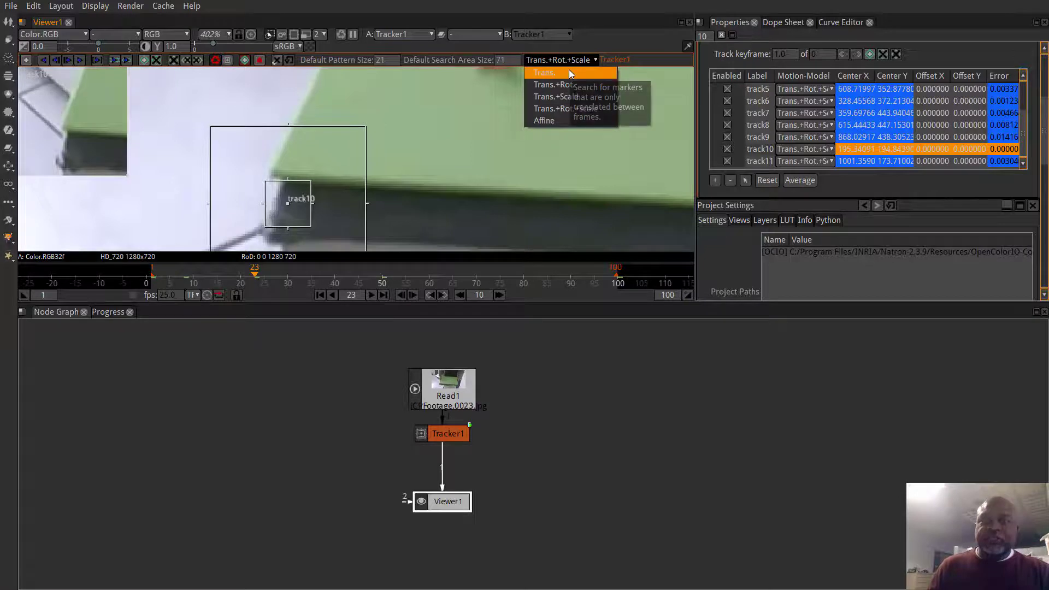
left_click(569, 70)
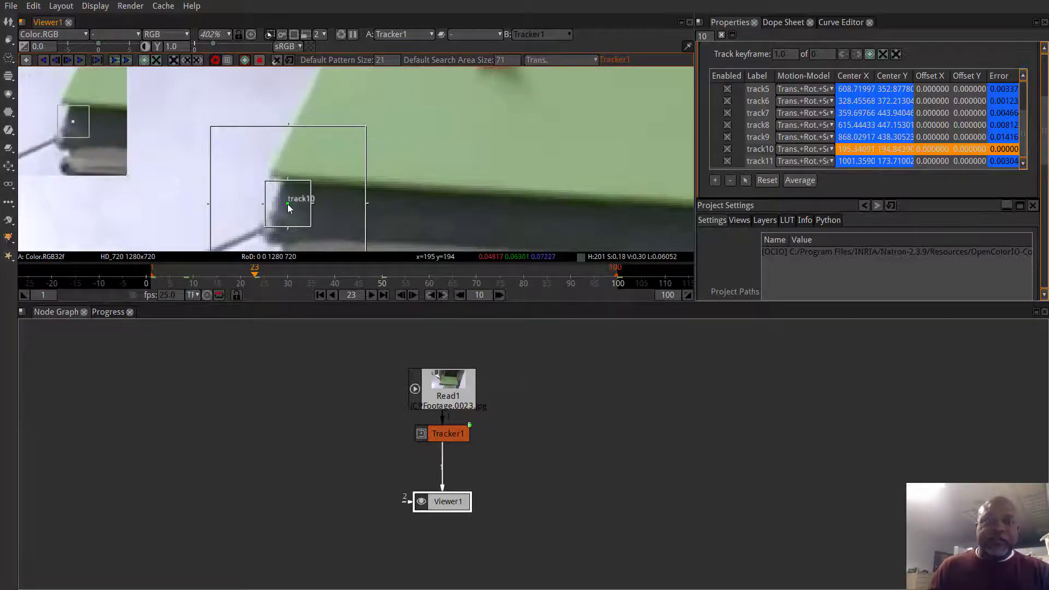
left_click_drag(288, 203, 320, 199)
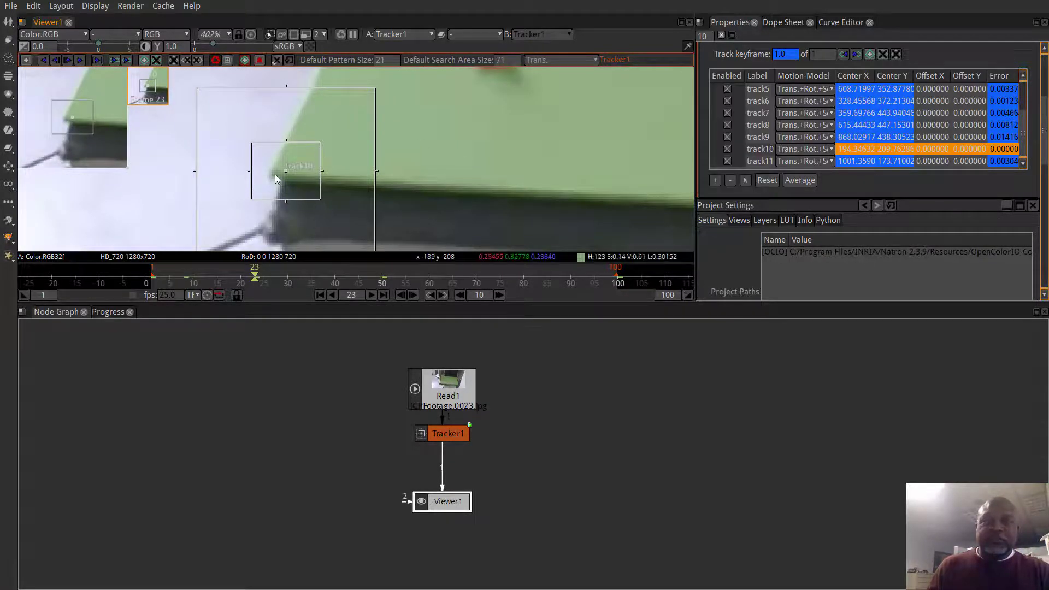
left_click_drag(281, 171, 283, 169)
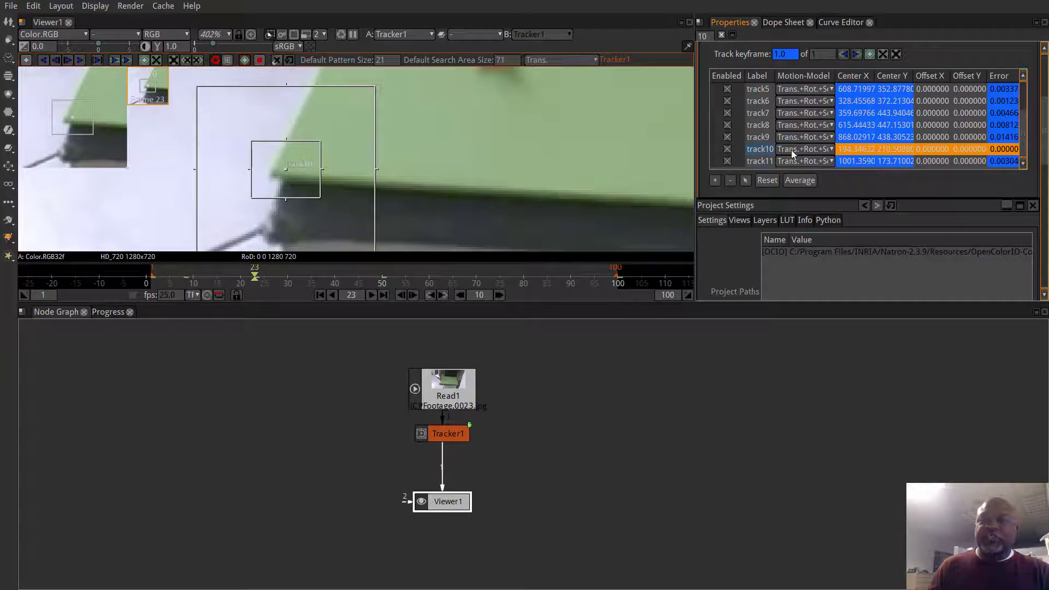
left_click(556, 60)
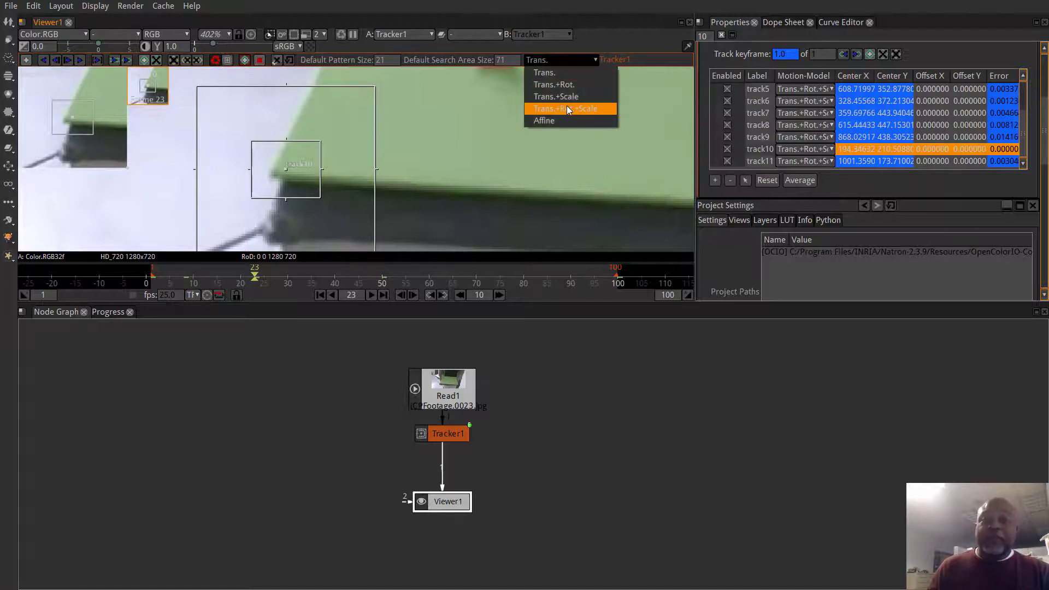
left_click(566, 107)
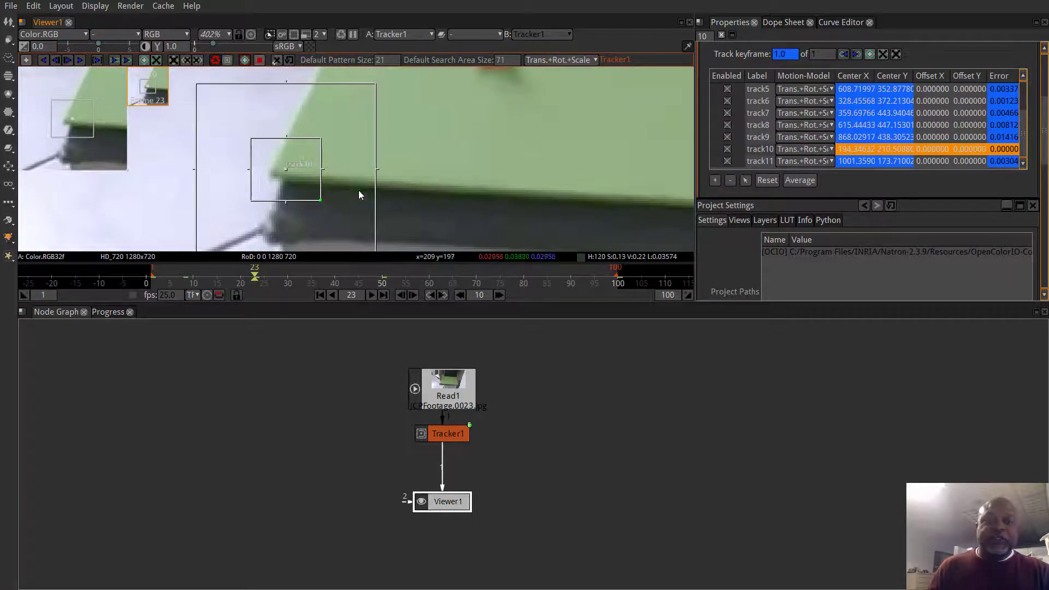
- Keyframe track10 on the green cover's lower-left corner at frames 1, 50, 75 and 100
scroll(359, 196, "down", 5)
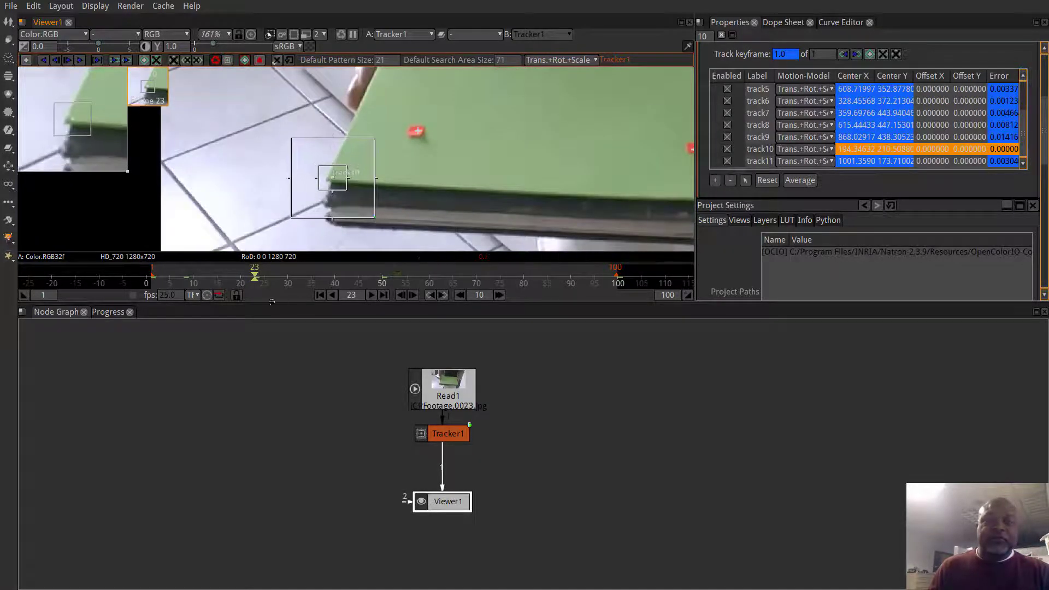
left_click(320, 294)
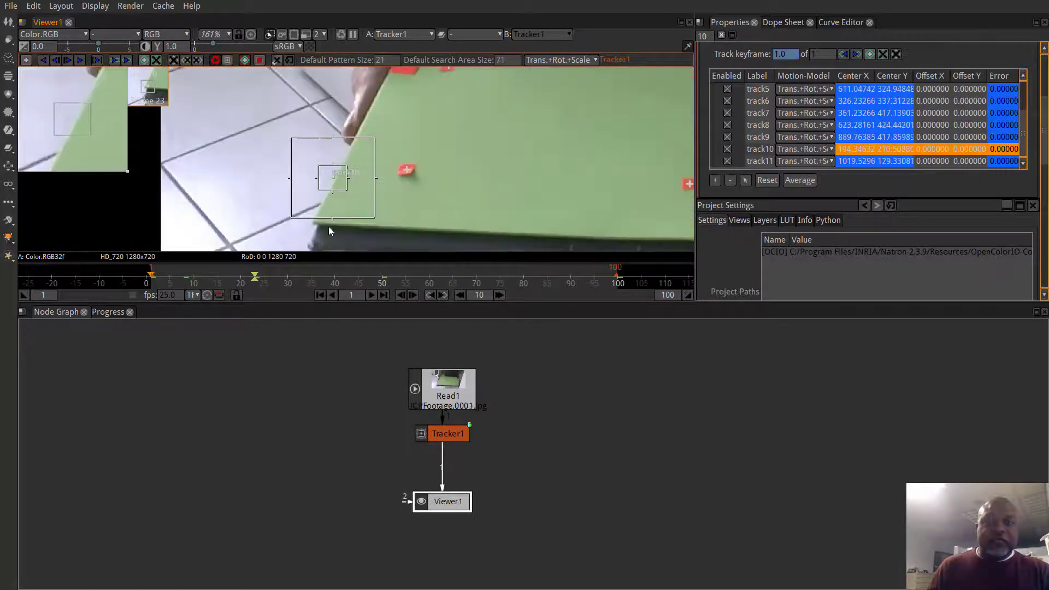
left_click_drag(348, 145, 334, 188)
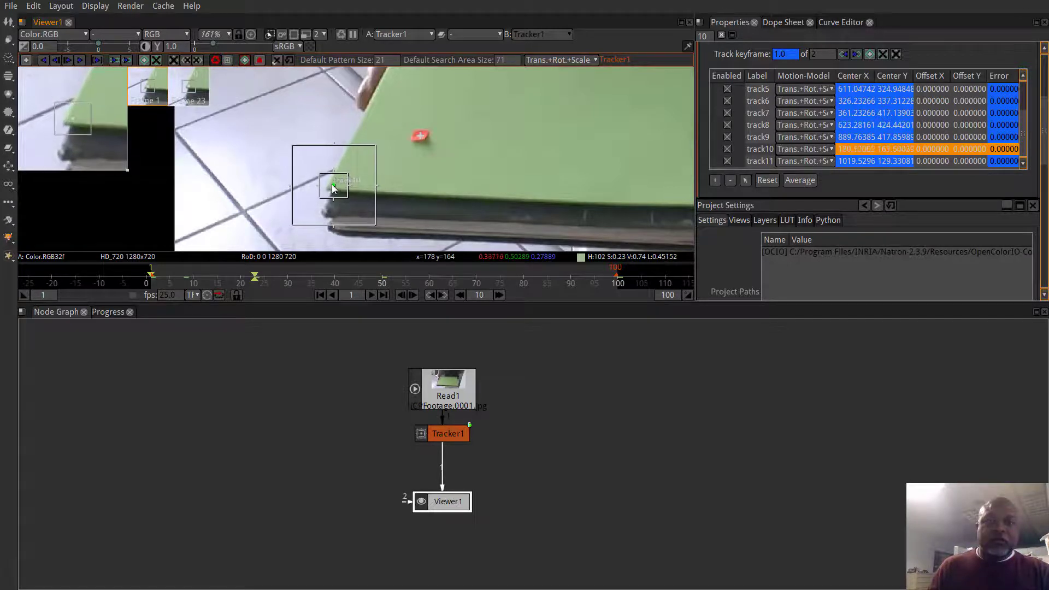
left_click(381, 281)
left_click_drag(346, 143, 440, 158)
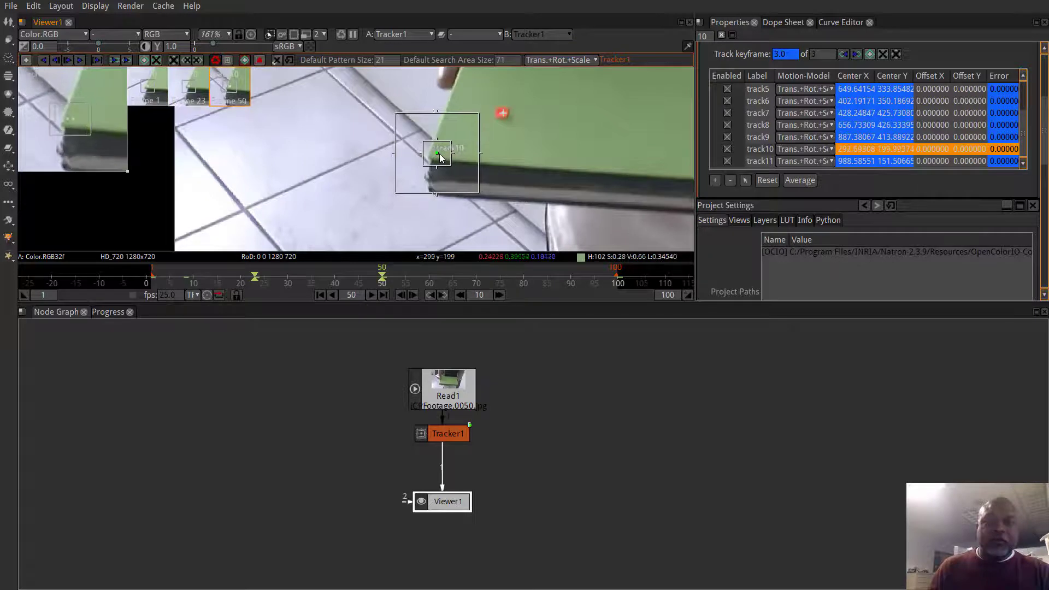
left_click(500, 274)
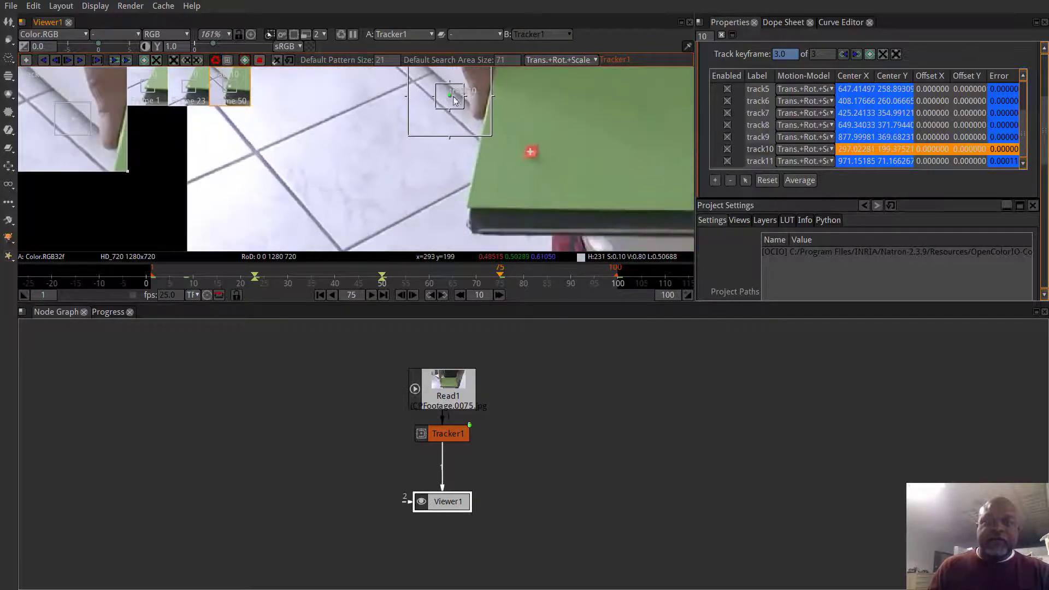
left_click_drag(452, 96, 477, 200)
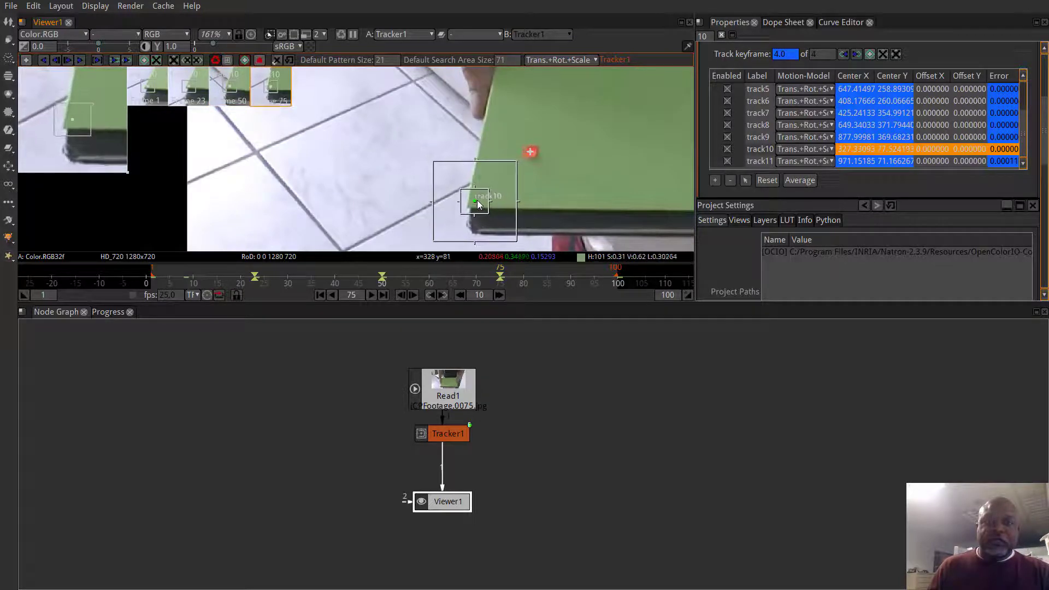
left_click(384, 295)
left_click_drag(473, 197, 445, 158)
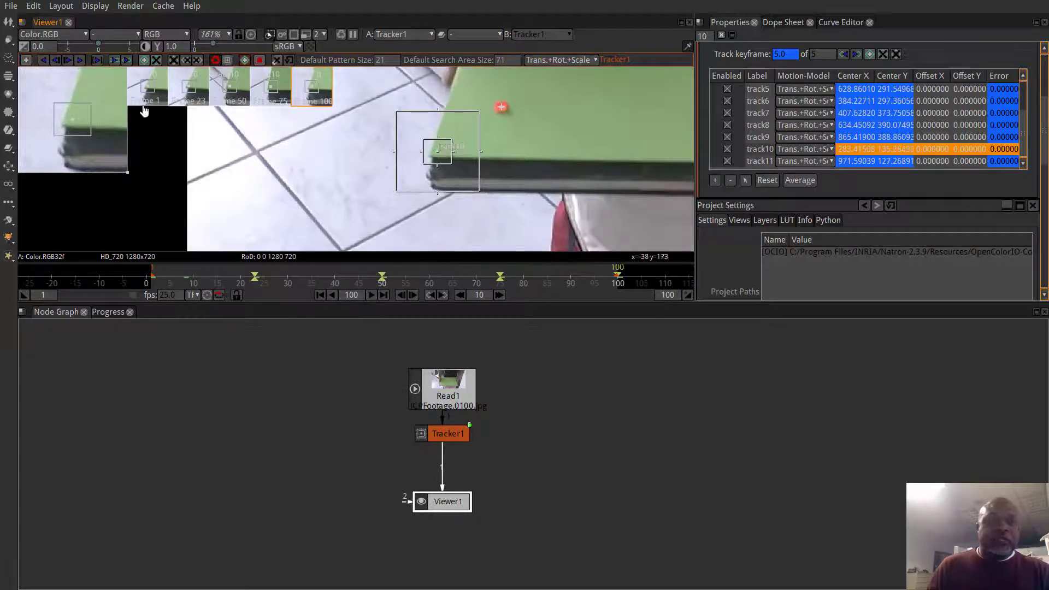
- Try to track track10 across all its pattern keyframes and inspect its path at the book's corner
left_click(115, 60)
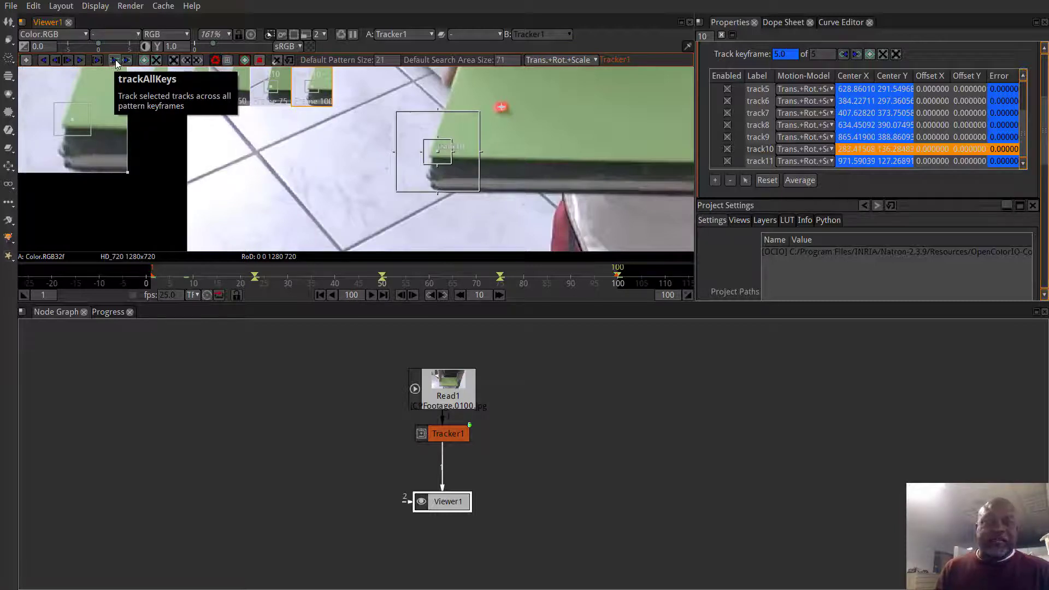
left_click(114, 60)
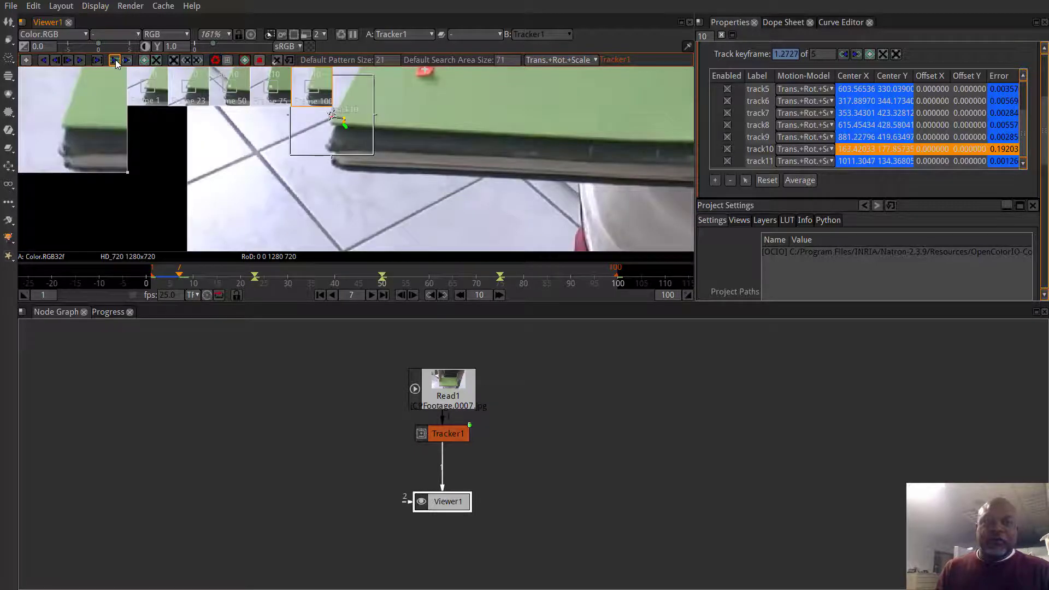
scroll(400, 175, "up", 5)
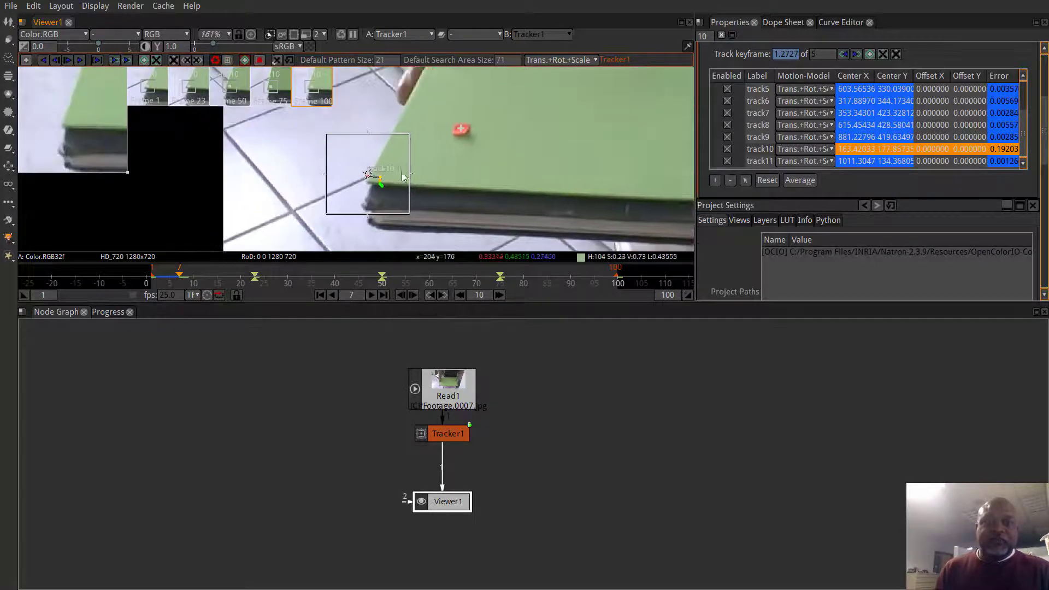
scroll(400, 175, "down", 3)
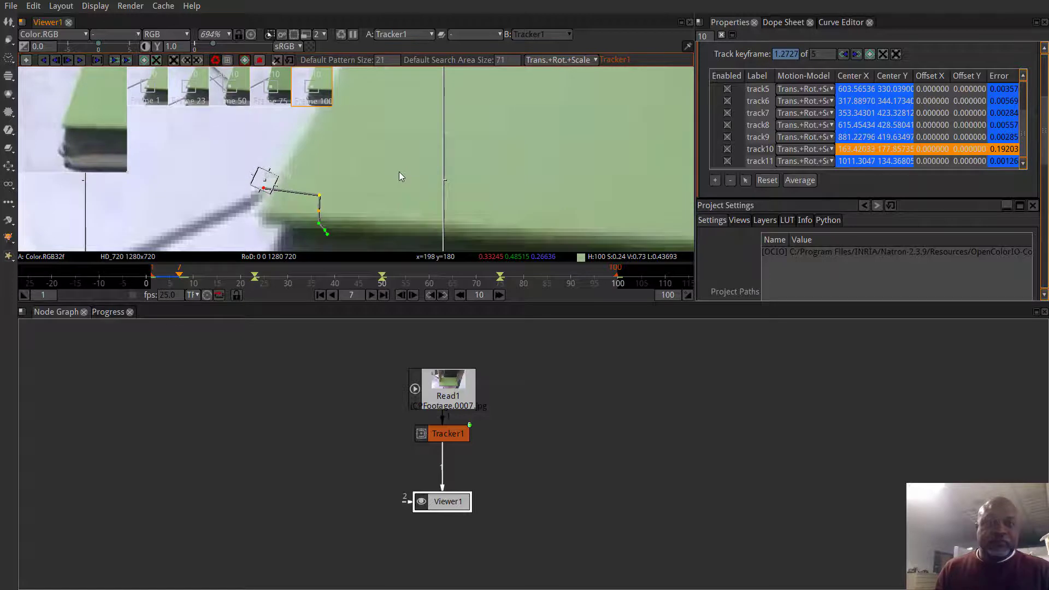
scroll(399, 172, "down", 6)
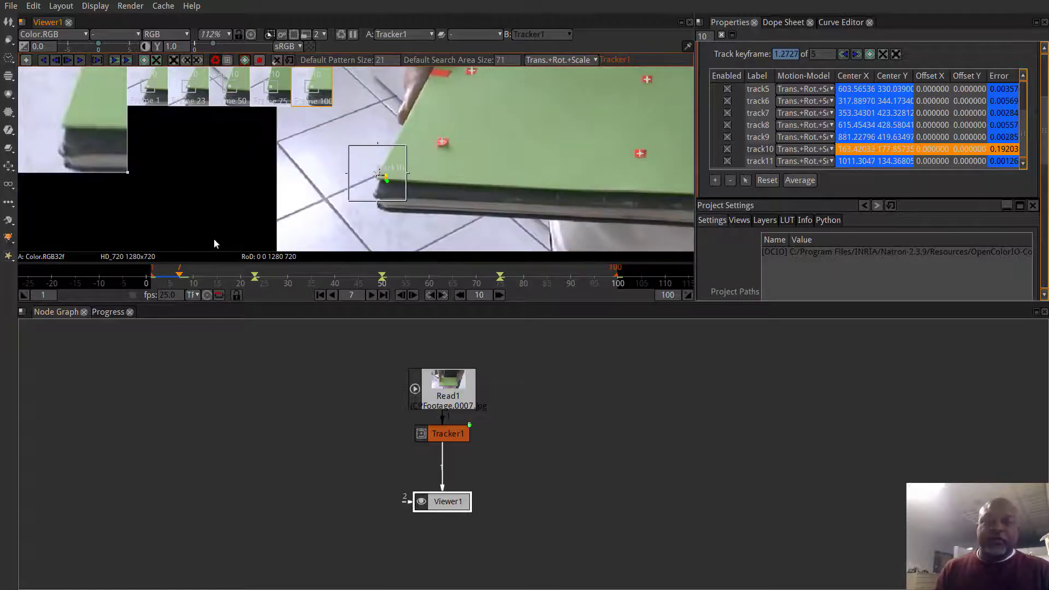
- Return to frame 1, reset track10 and delete it from the track list
left_click(319, 295)
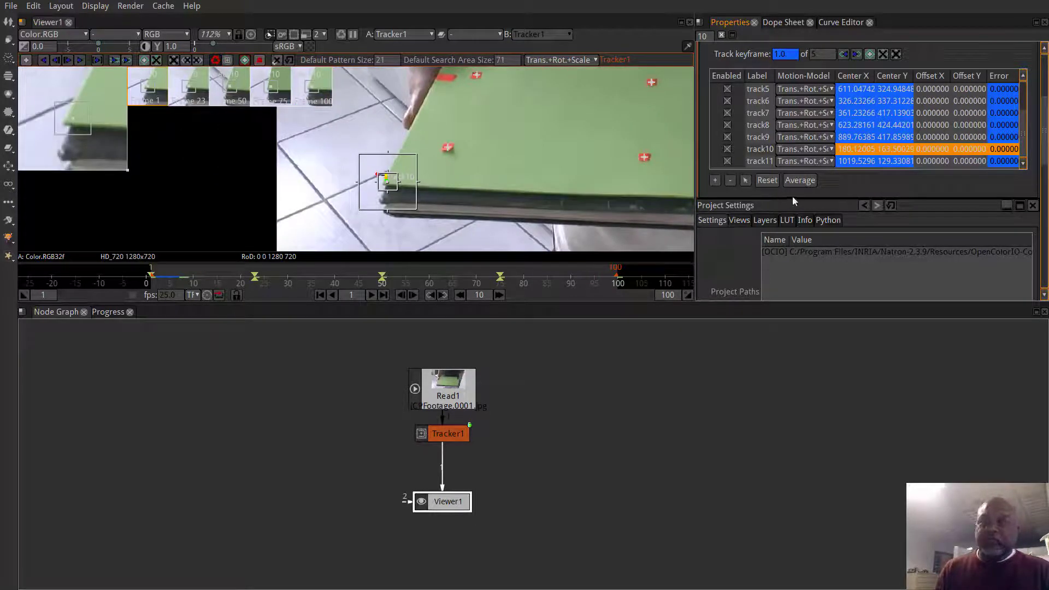
left_click(767, 181)
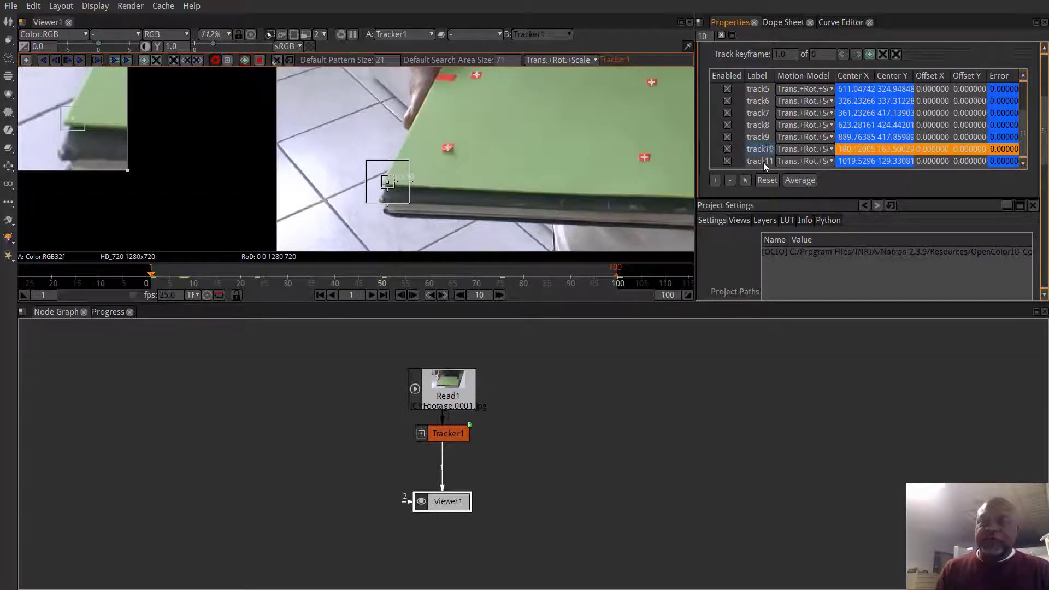
left_click(735, 181)
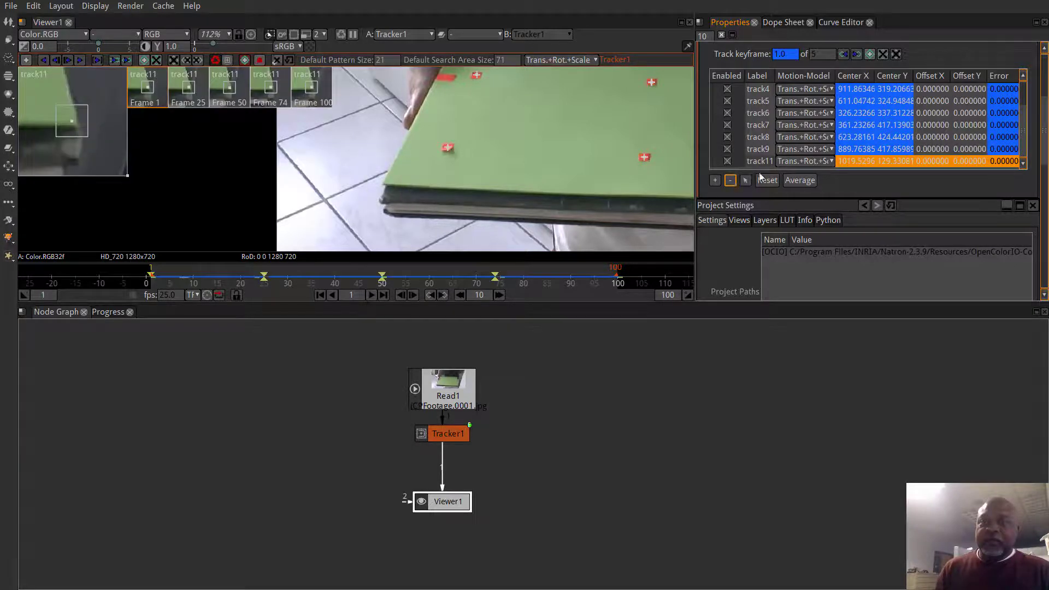
- Scrub through the footage with the whole frame in view to check how the remaining tracks follow the book
scroll(487, 157, "down", 5)
scroll(486, 157, "down", 2)
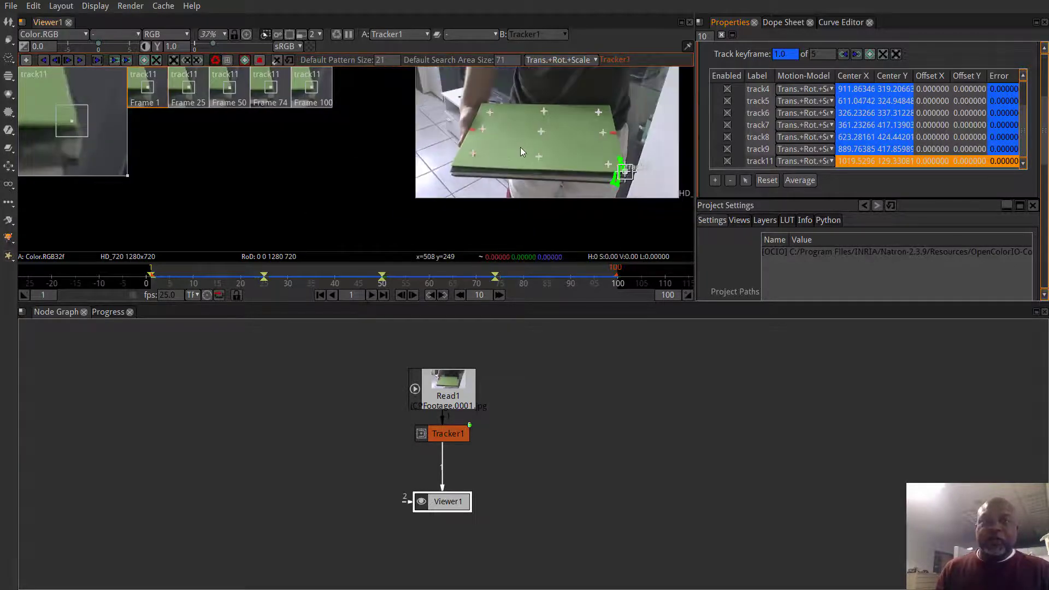
left_click_drag(470, 174, 435, 181)
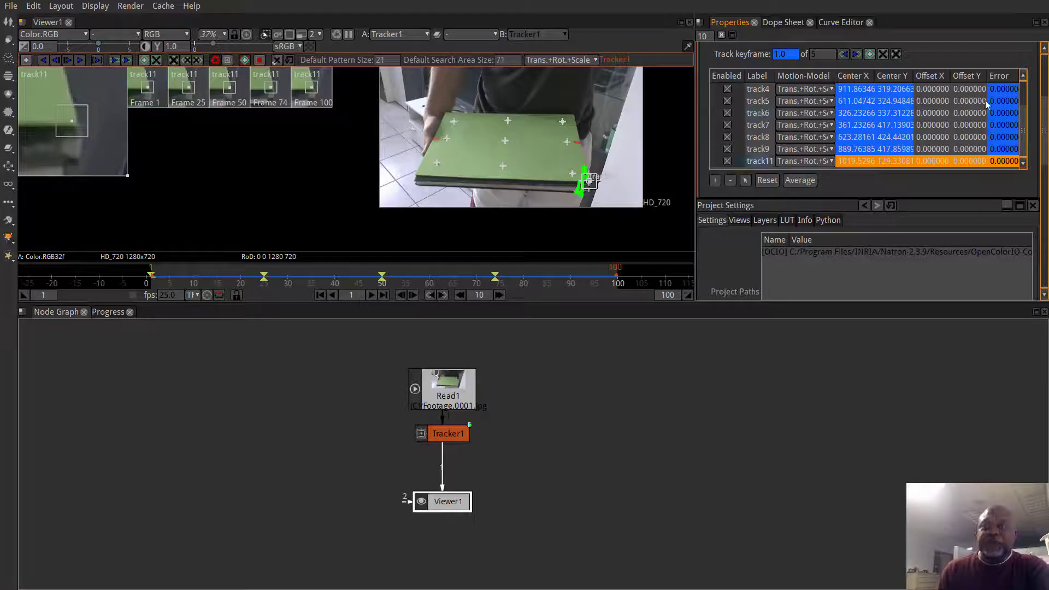
scroll(1041, 91, "up", 3)
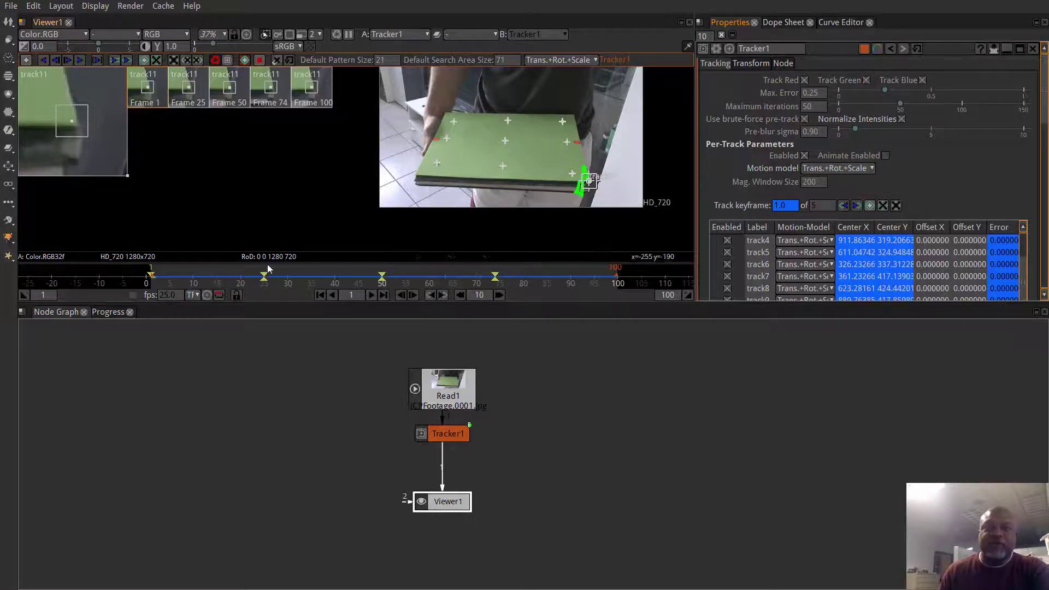
left_click_drag(206, 275, 579, 282)
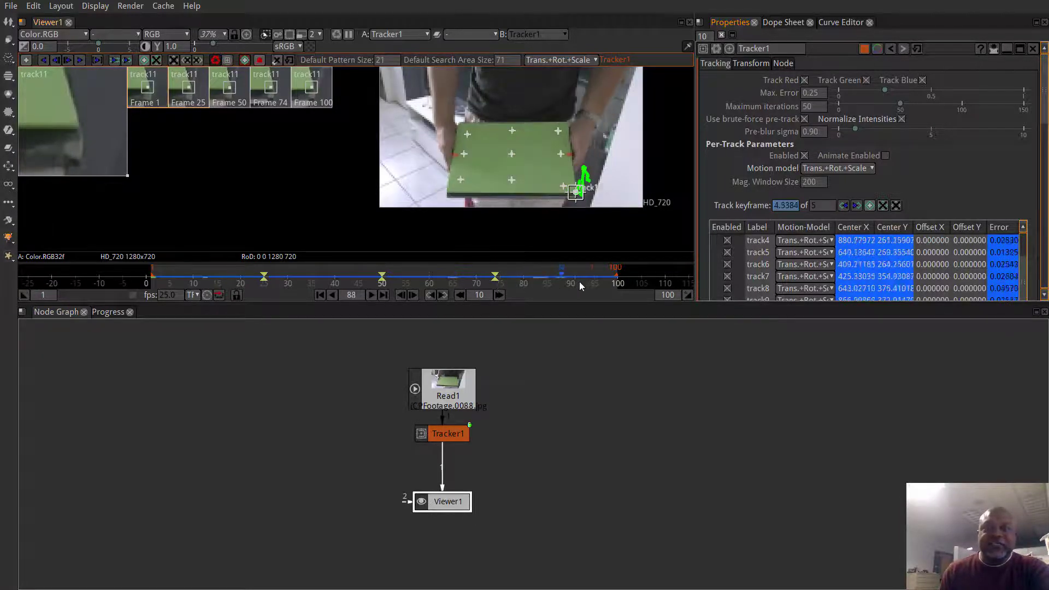
left_click(396, 279)
left_click_drag(328, 274, 168, 278)
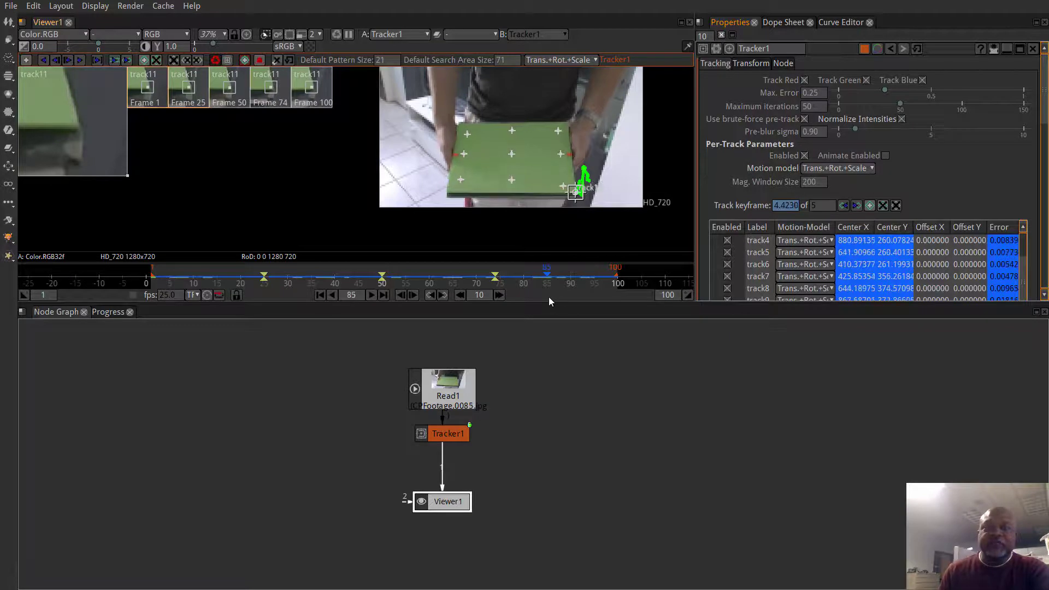
- Create a new track at frame 1 on the inner end of the red strip at the book's left edge
scroll(470, 192, "up", 10)
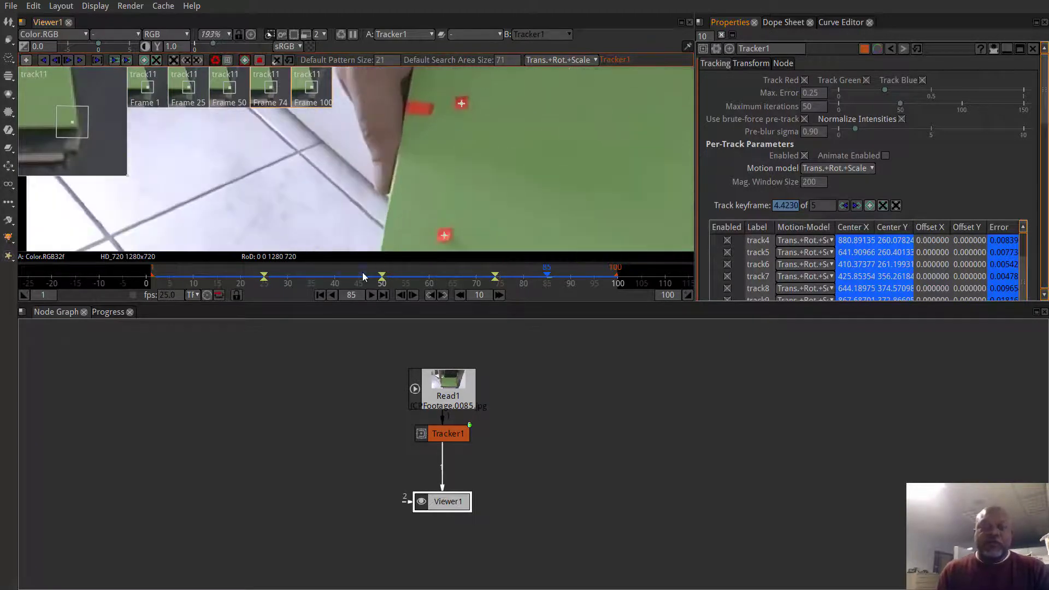
left_click(321, 295)
mouse_move(423, 119)
left_mouse_down()
mouse_move(390, 204)
mouse_move(350, 204)
left_mouse_up()
scroll(330, 175, "up", 5)
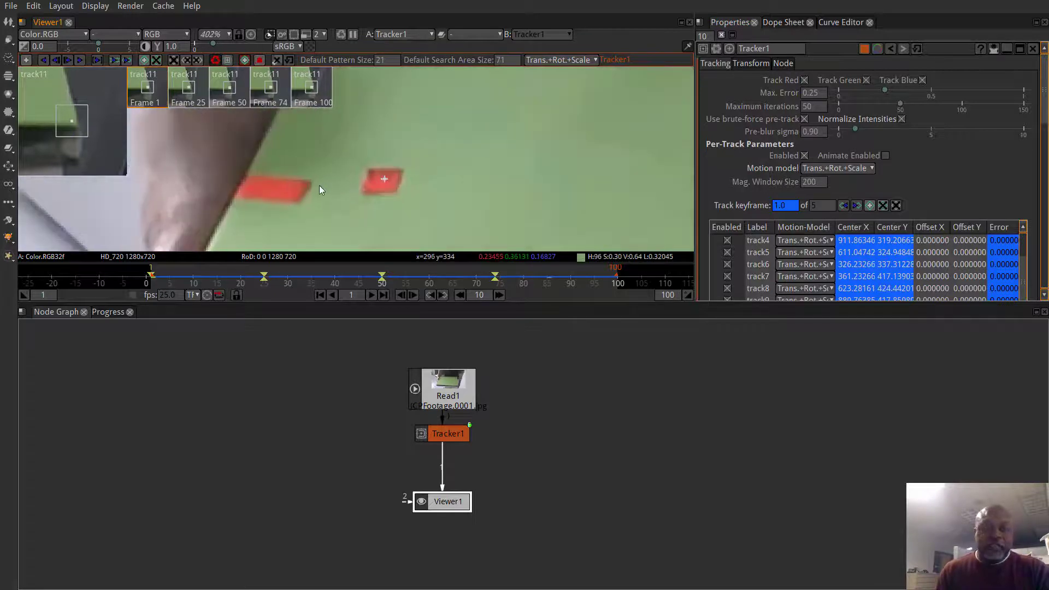
left_click(309, 183, "ctrl+alt")
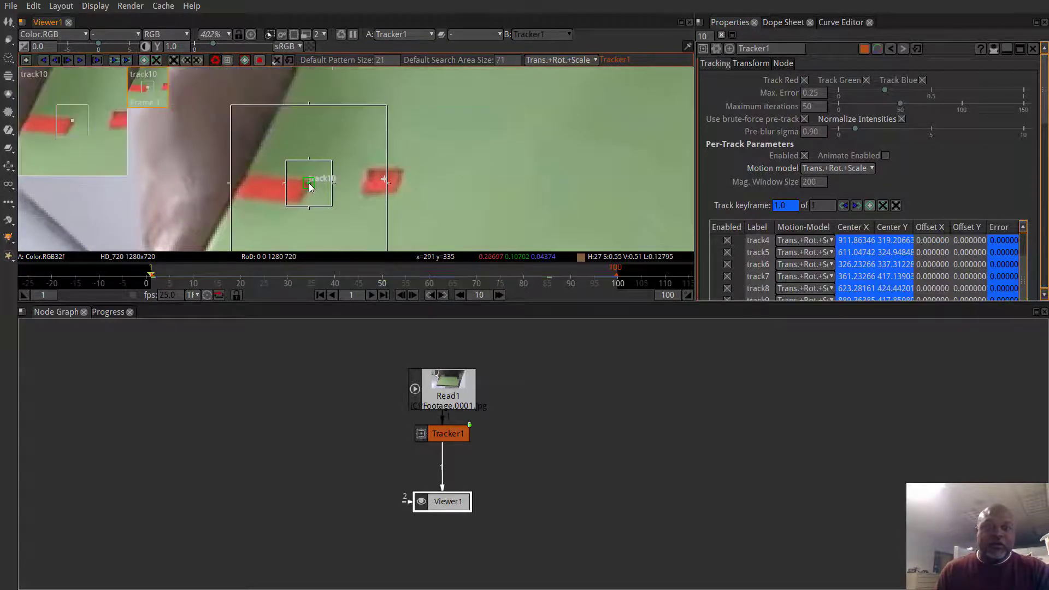
left_click_drag(309, 184, 307, 184)
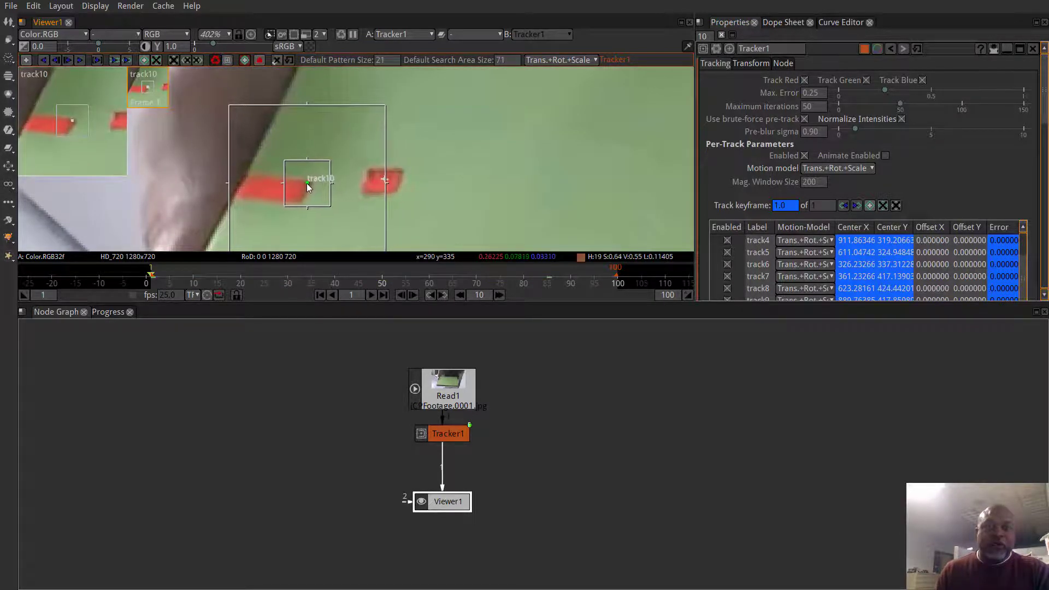
- Keyframe the new track10 at frame 100 on the inner end of the same red strip
left_click(383, 295)
scroll(505, 150, "down", 3)
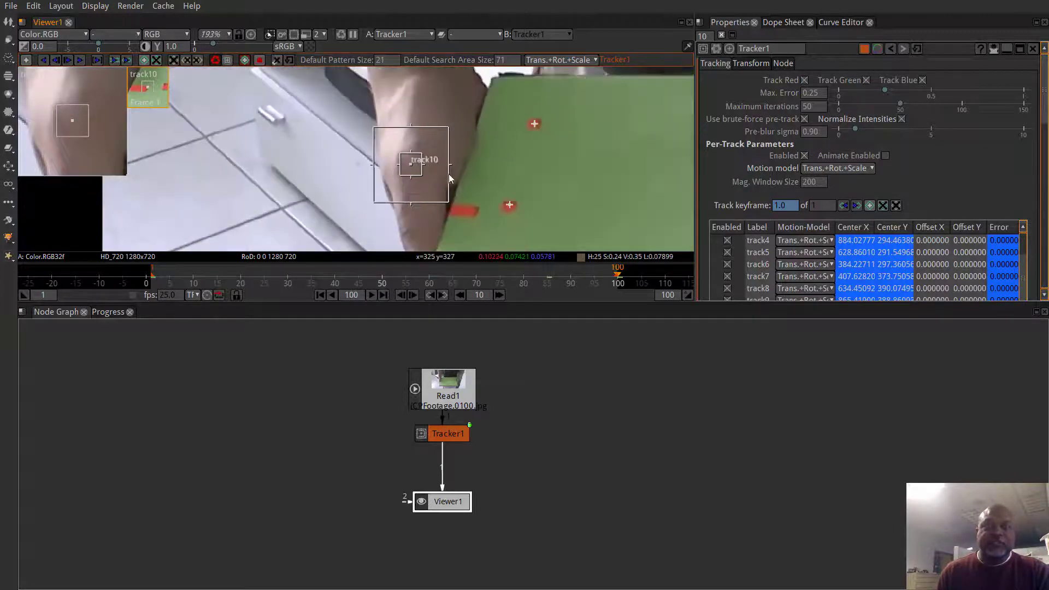
left_click_drag(323, 146, 325, 146)
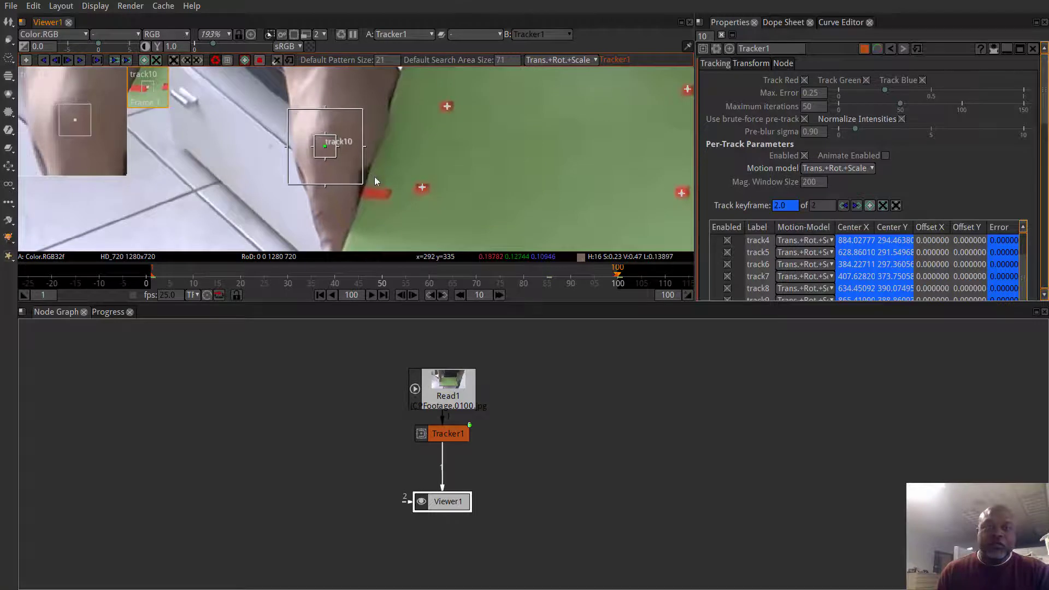
left_click(390, 192, "ctrl+alt")
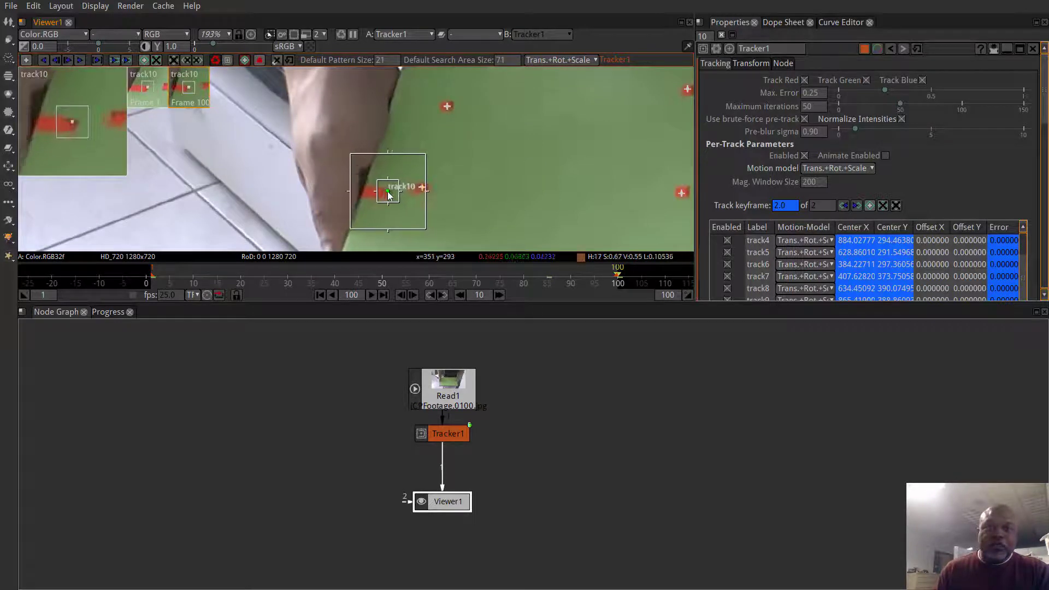
scroll(388, 191, "up", 4)
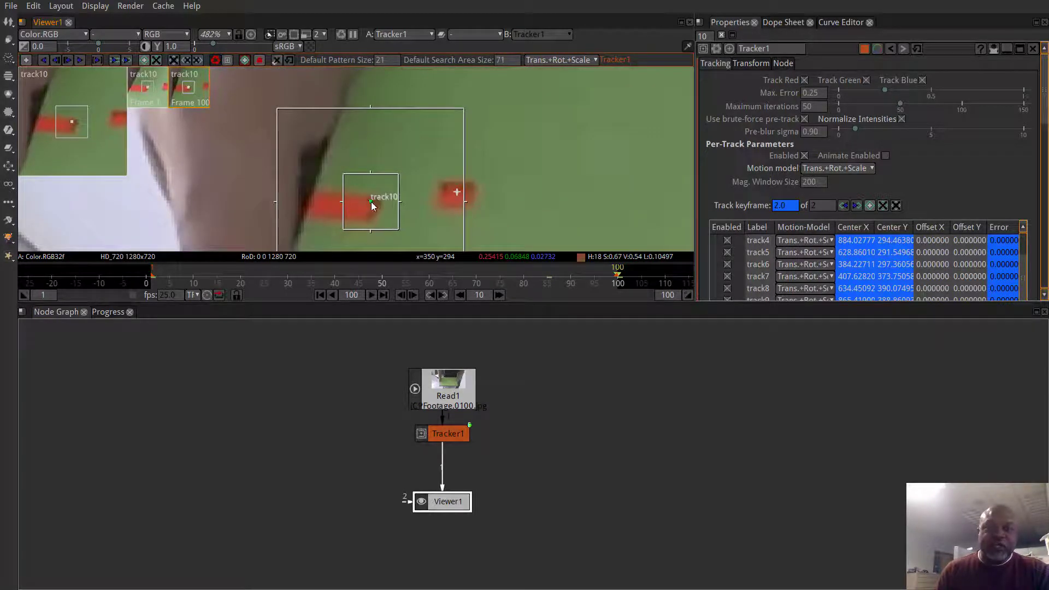
- Keyframe track10 at frames 50, 25 and 75 on the inner end of the red strip at the book's left edge
scroll(372, 201, "down", 5)
scroll(326, 175, "down", 3)
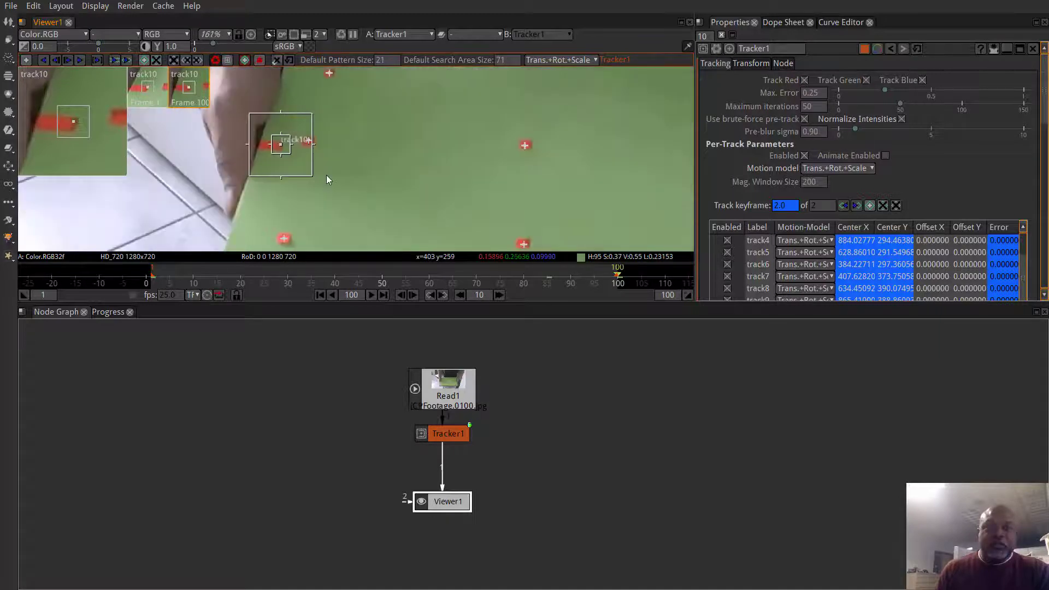
left_click(381, 279)
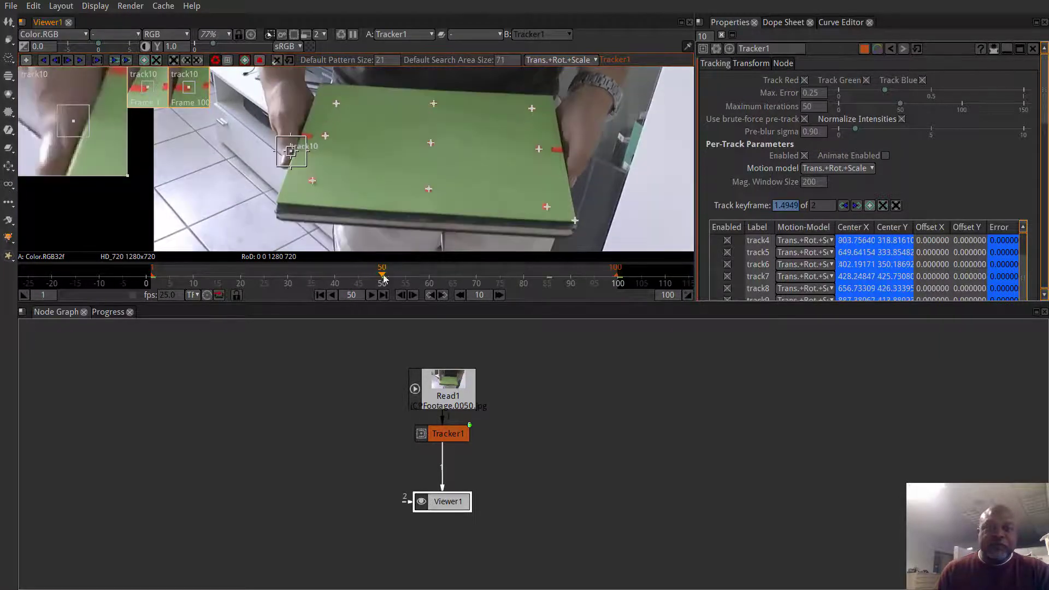
scroll(340, 146, "up", 4)
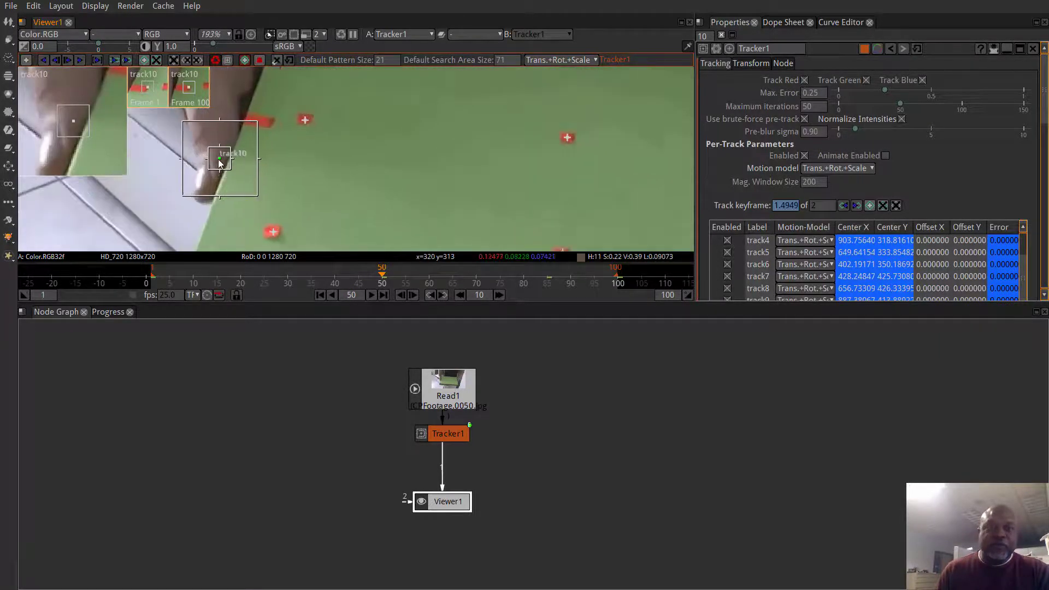
left_click_drag(218, 159, 271, 122)
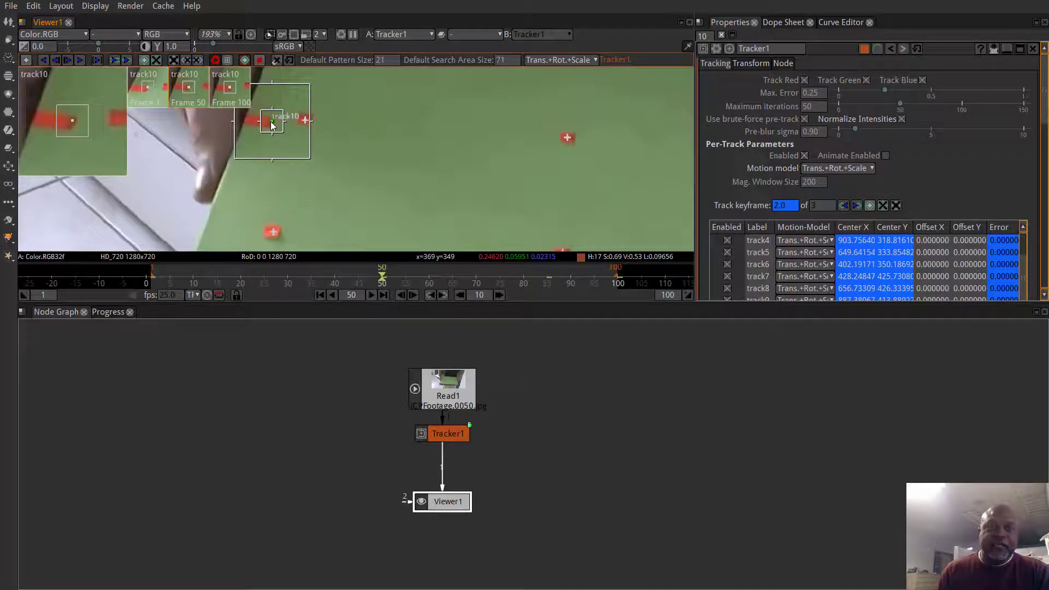
left_click(264, 275)
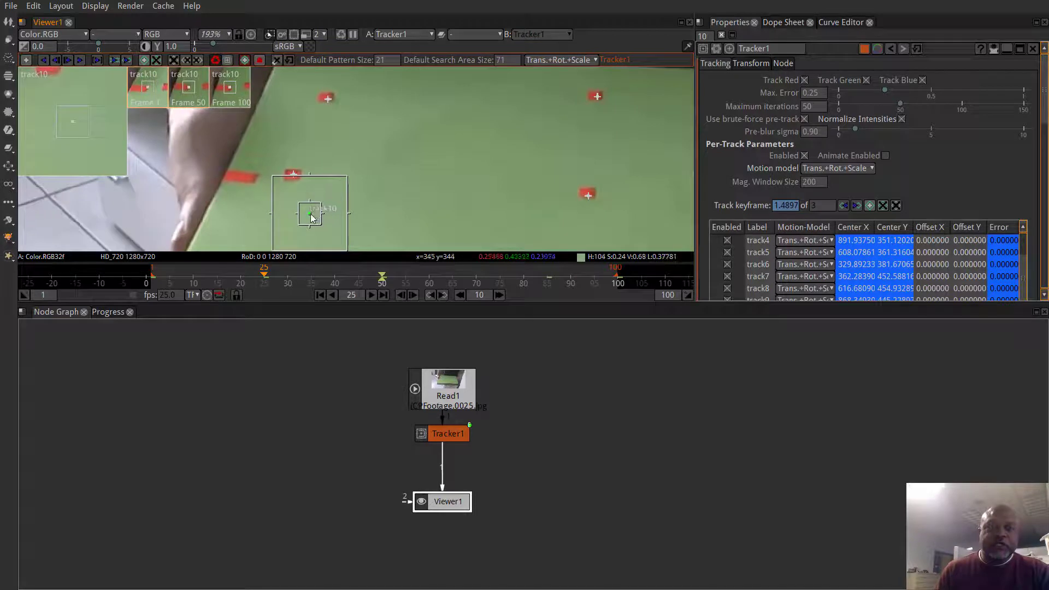
left_click_drag(310, 215, 256, 175)
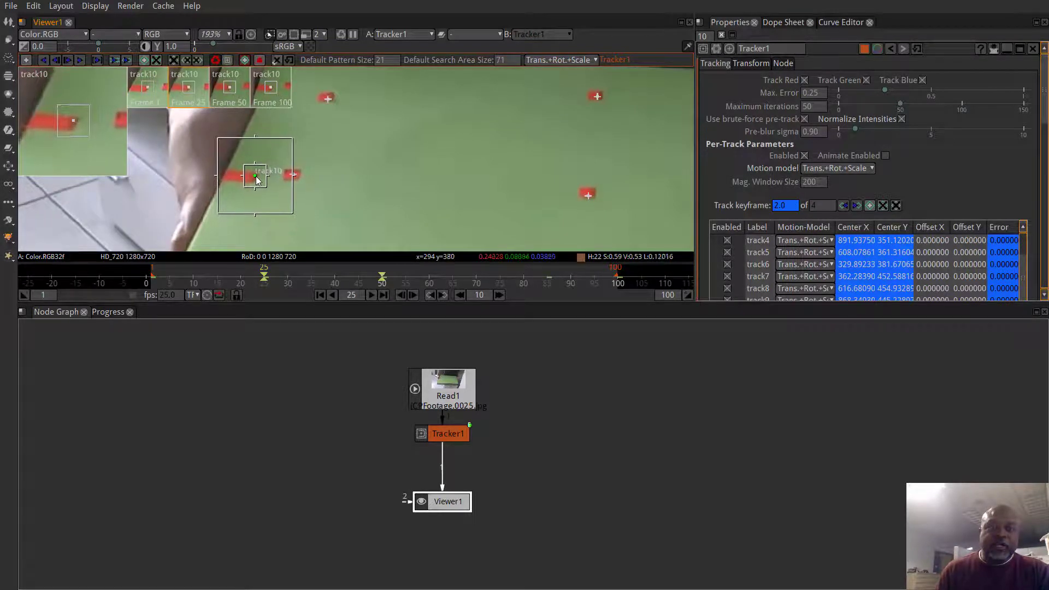
left_click(501, 279)
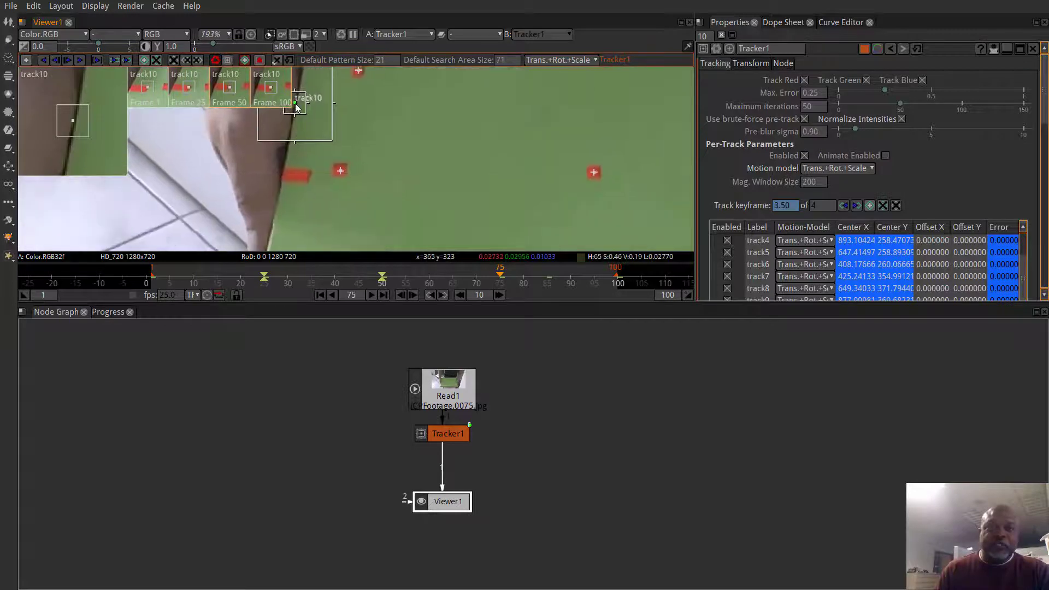
left_click_drag(297, 106, 309, 177)
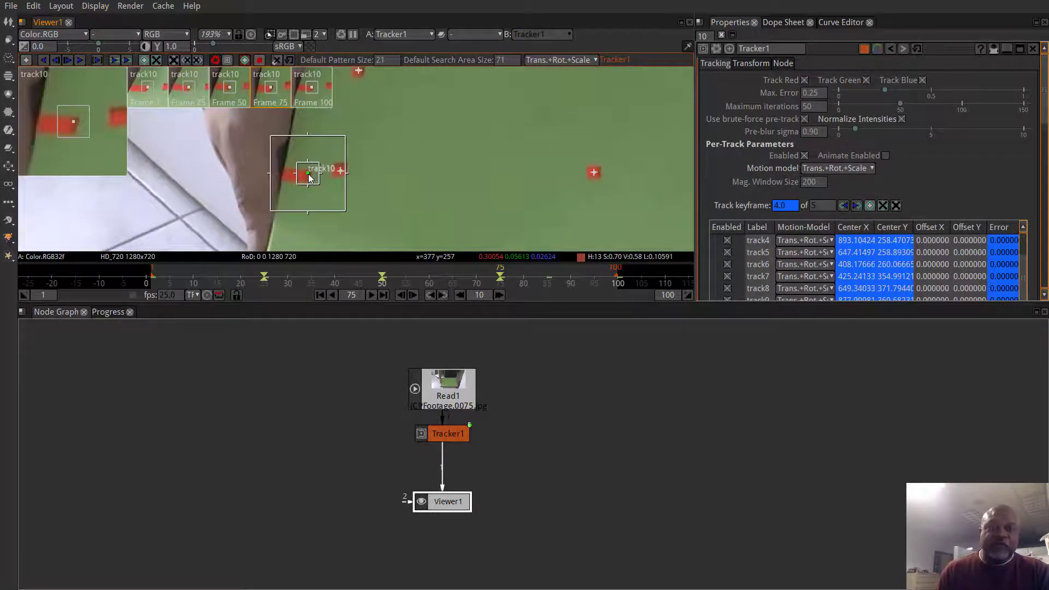
- Return to frame 1 and track track10 forward through its keyframes to frame 100
left_click(318, 296)
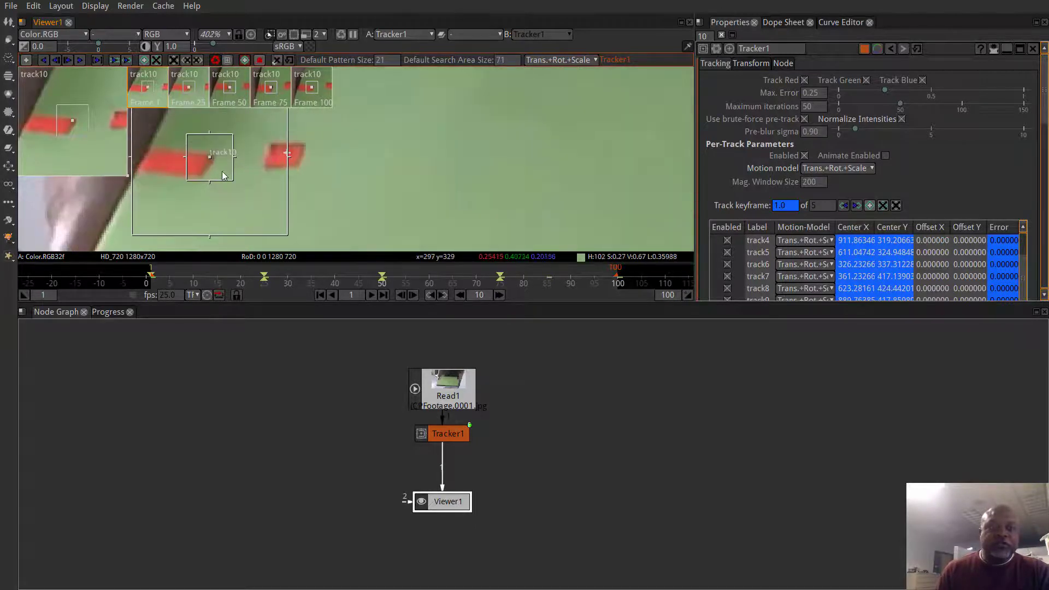
scroll(222, 166, "down", 2)
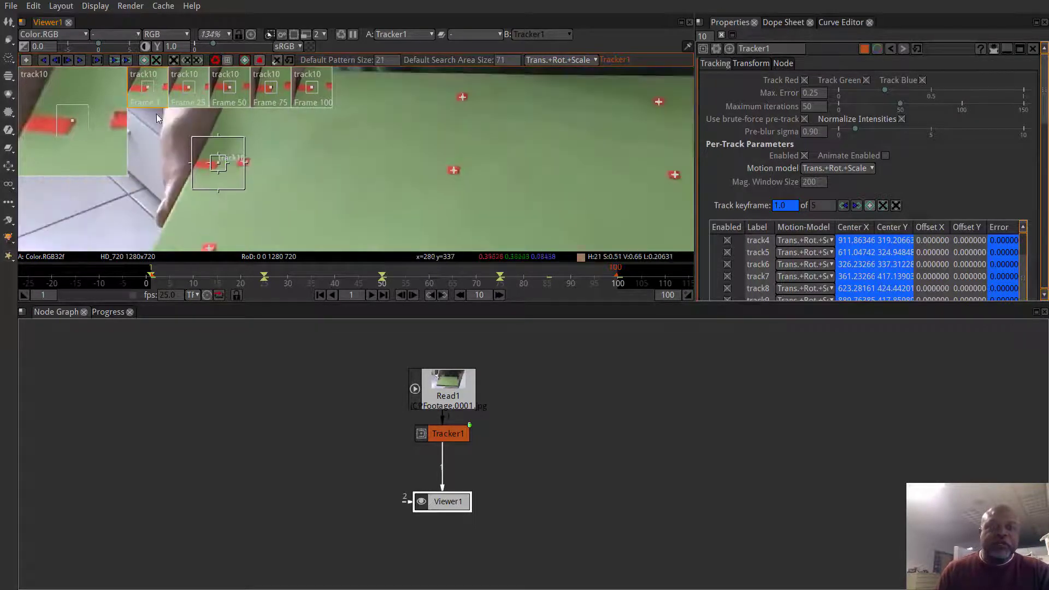
left_click(113, 59)
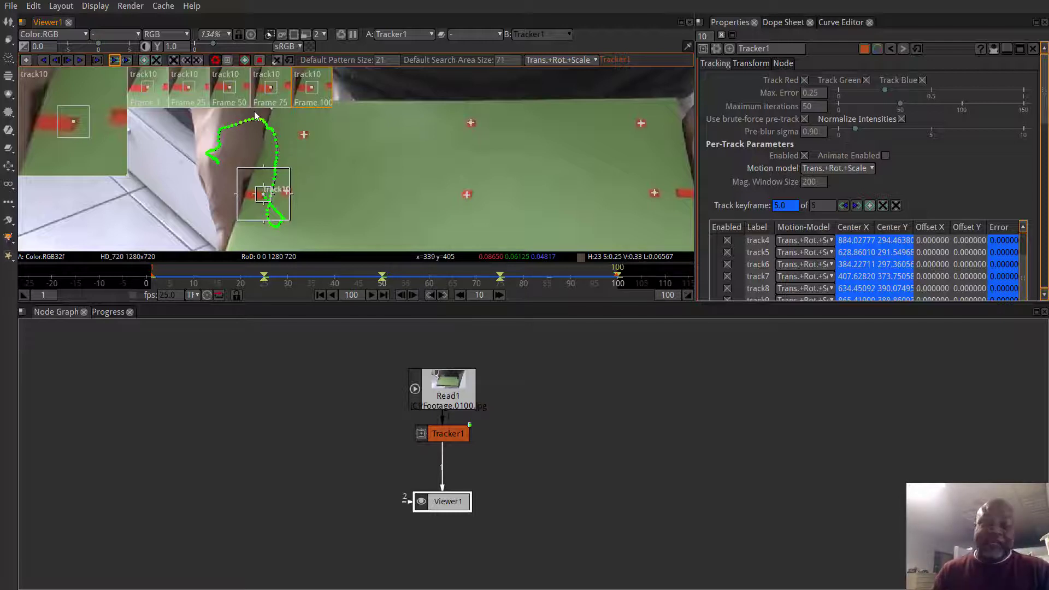
- Create a new track at frame 1 on the inner end of the red strip at the book's right edge
left_click_drag(447, 164, 265, 158)
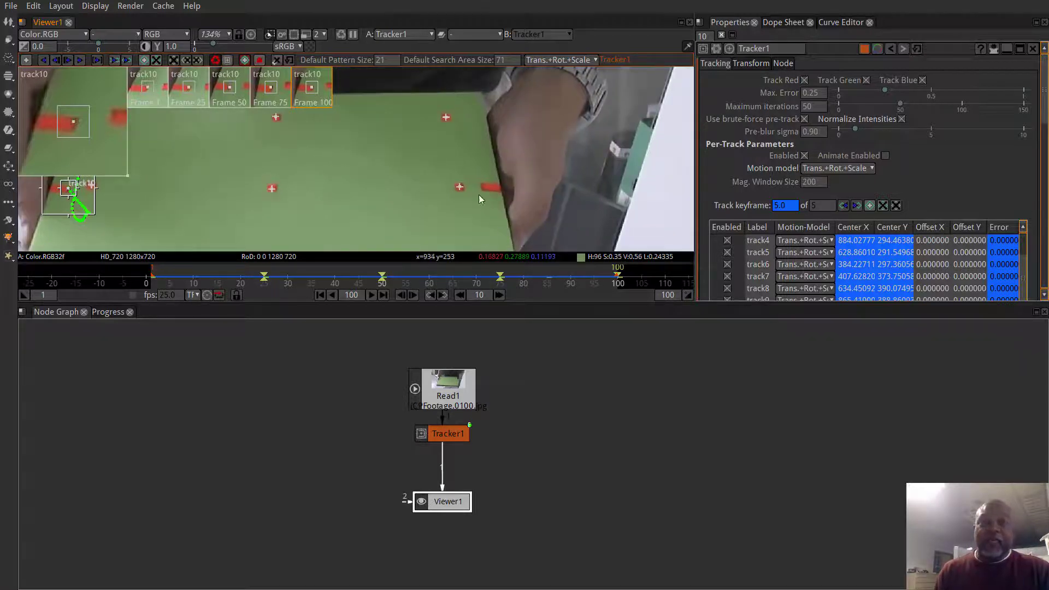
scroll(483, 202, "up", 5)
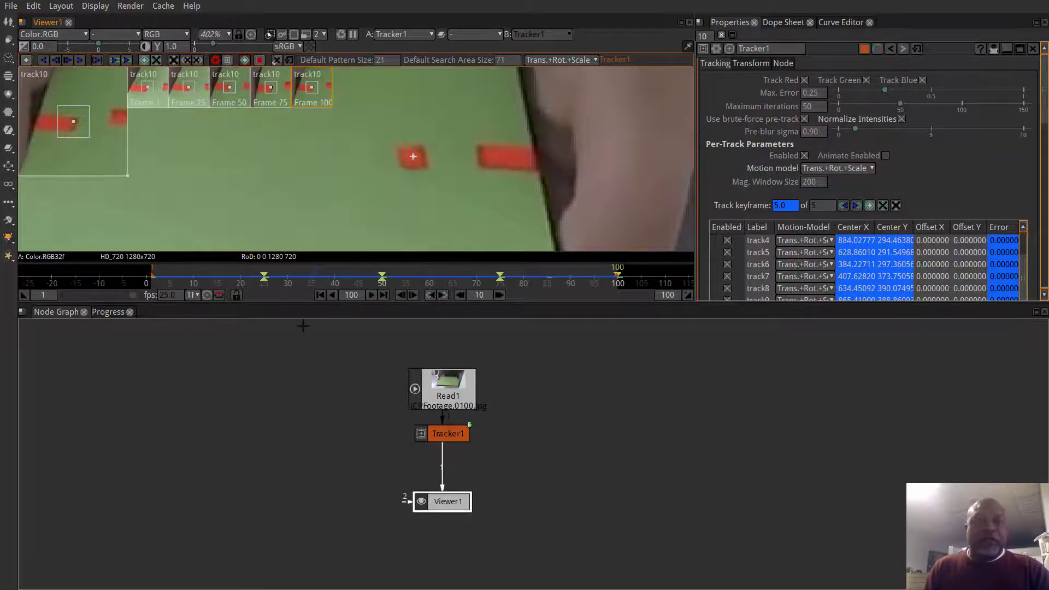
left_click(320, 296)
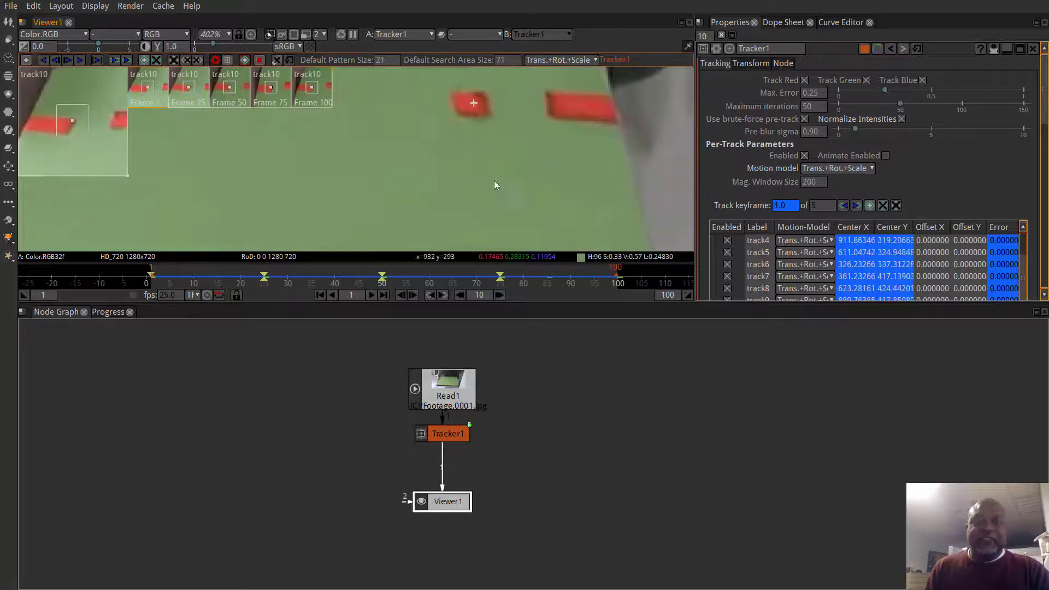
scroll(484, 189, "up", 2)
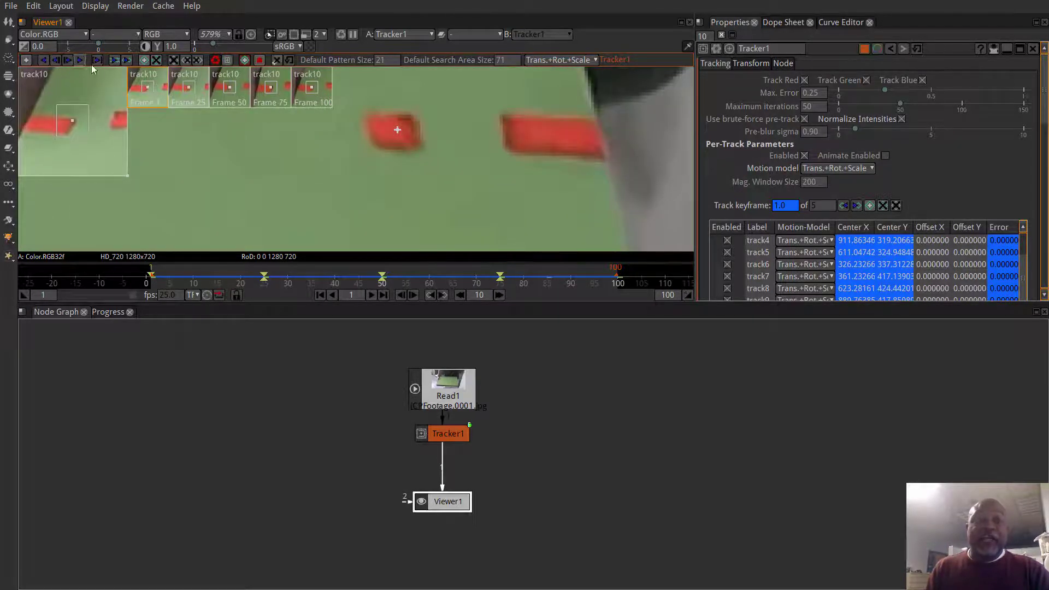
left_click(519, 143, "ctrl+alt")
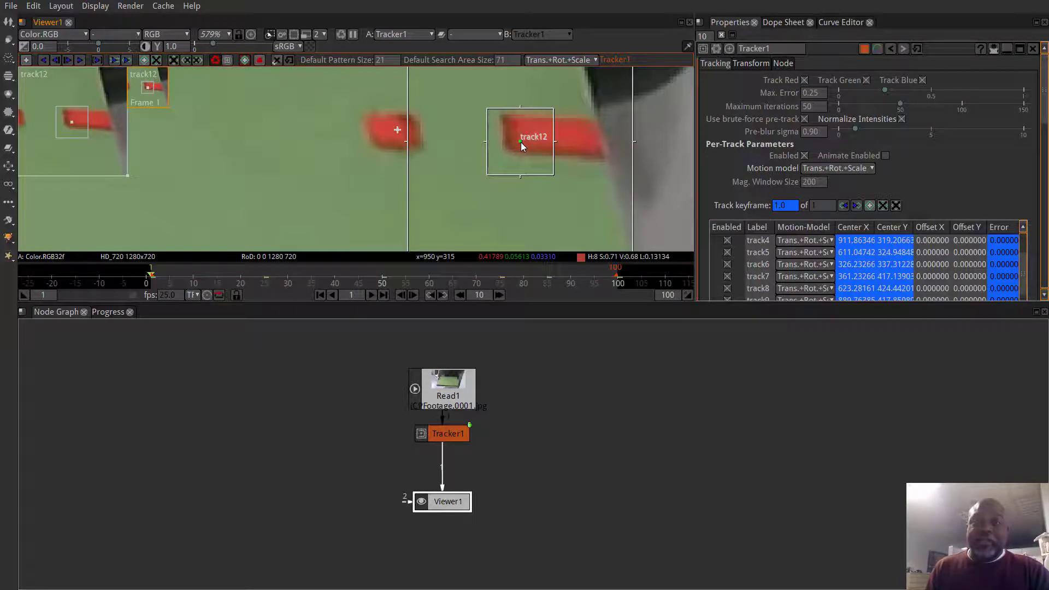
left_click_drag(521, 144, 518, 142)
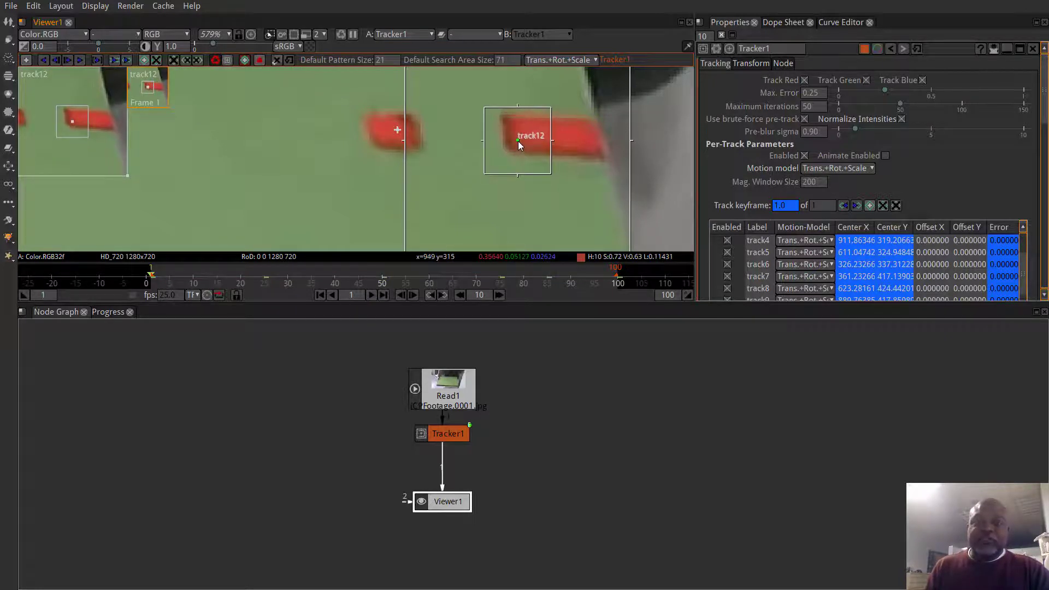
- Keyframe track12 at frames 100, 50, 25 and 75 on the inner end of the book's right-hand red strip
scroll(524, 144, "down", 4)
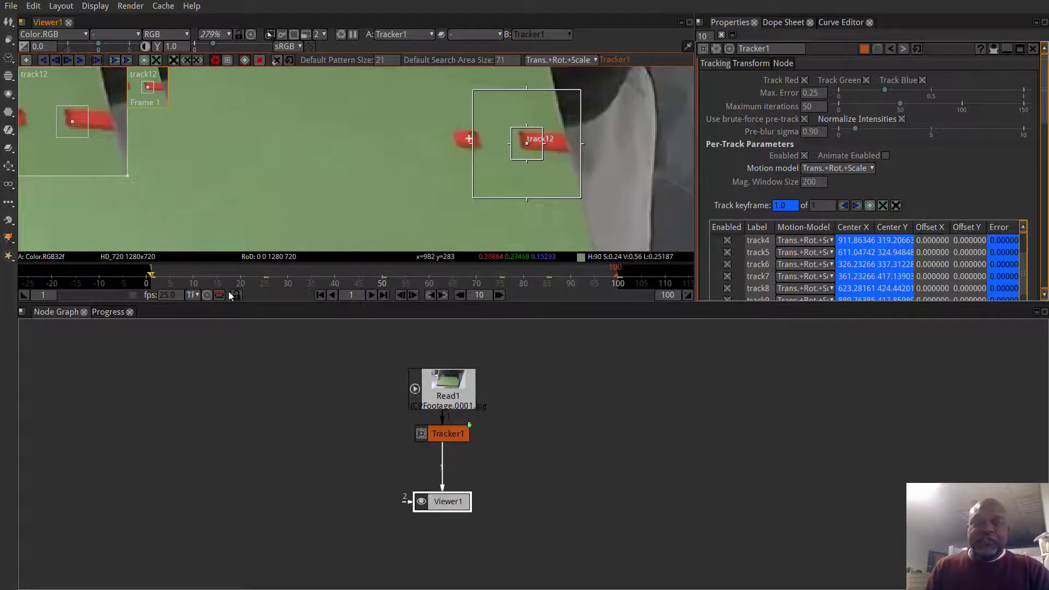
left_click(383, 295)
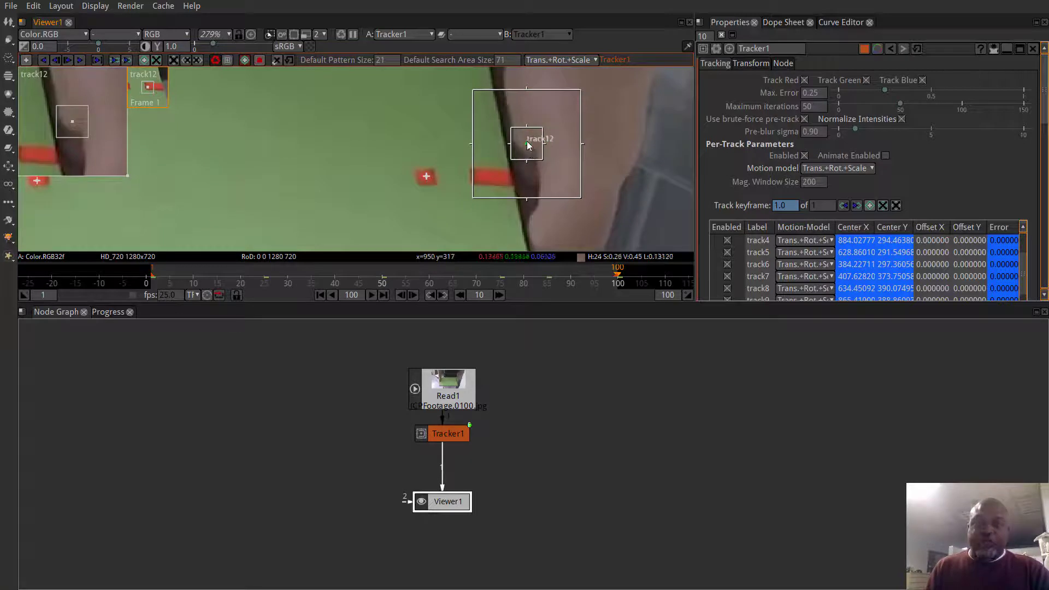
left_click_drag(530, 146, 477, 178)
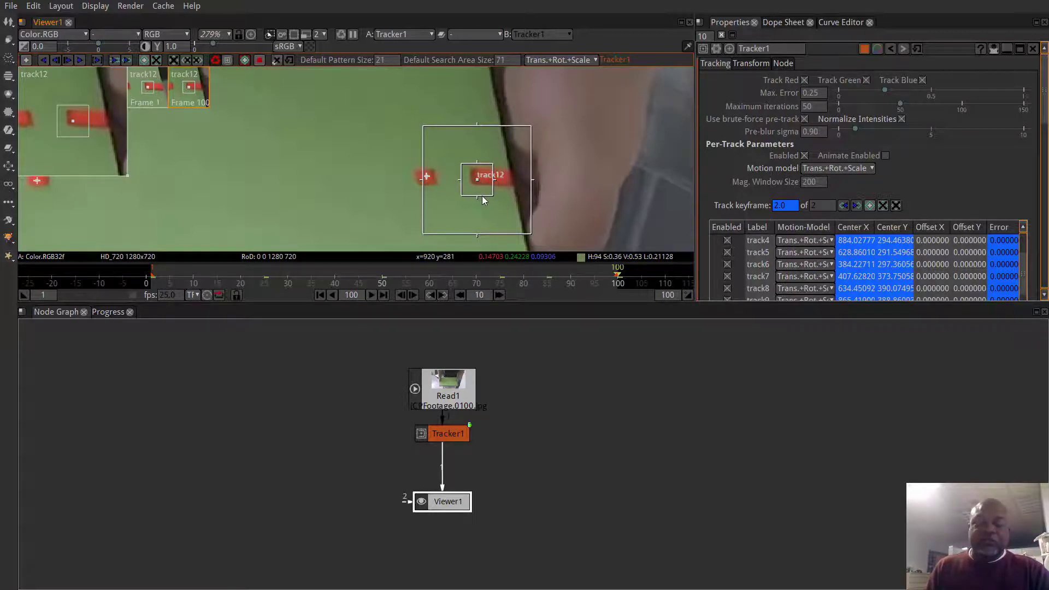
left_click(383, 278)
left_click_drag(504, 166, 507, 143)
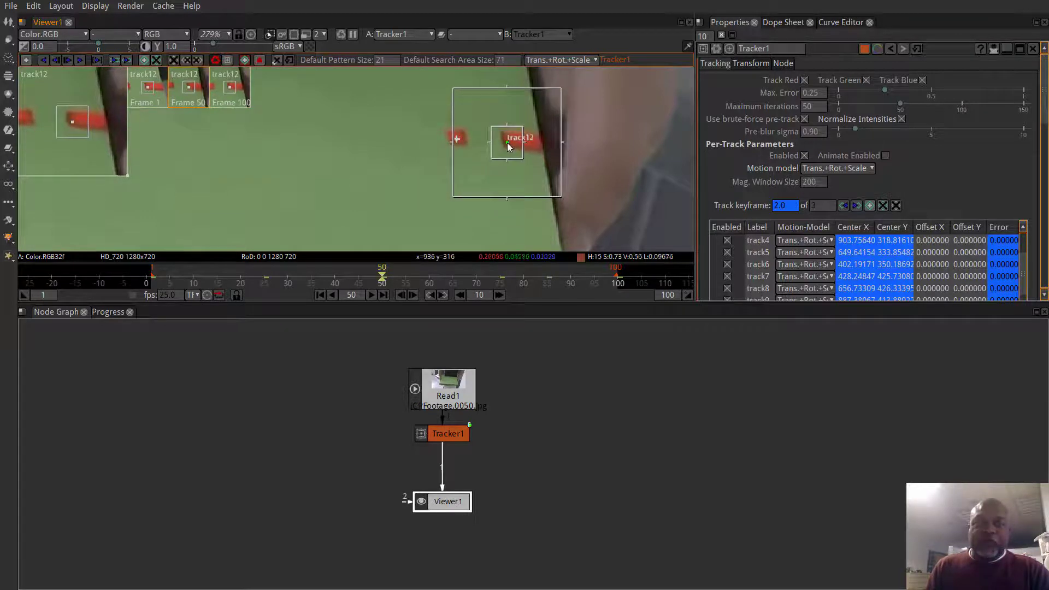
left_click(267, 277)
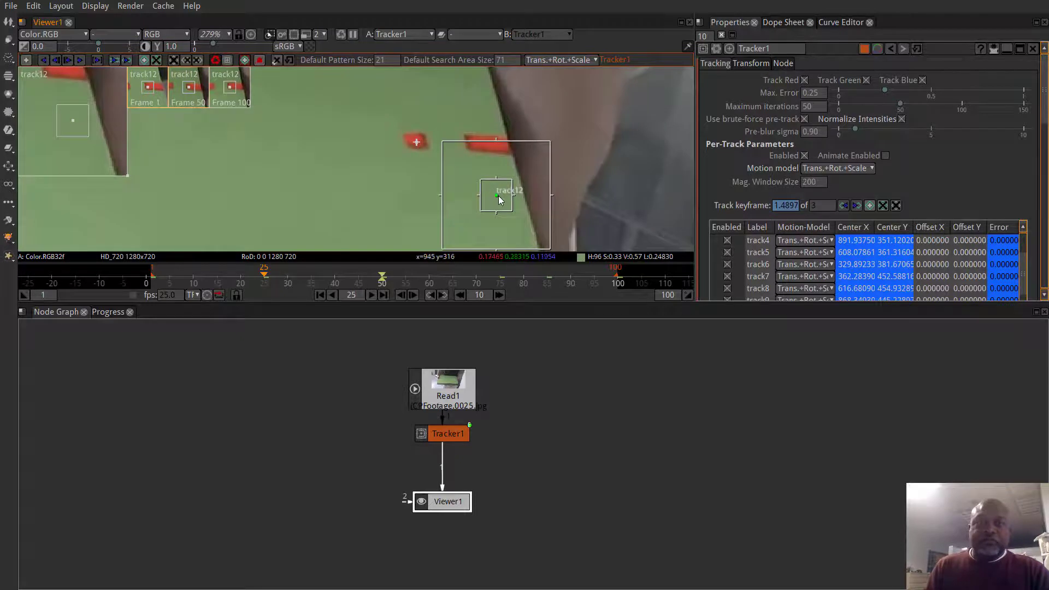
left_click_drag(499, 195, 476, 144)
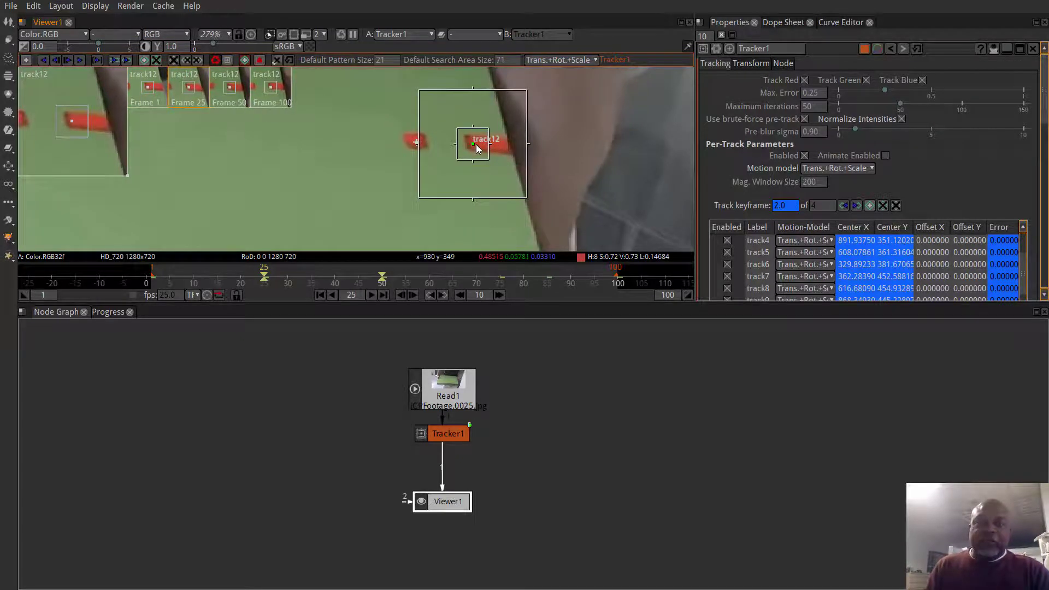
left_click(500, 276)
mouse_move(494, 214)
left_mouse_down()
mouse_move(495, 139)
mouse_move(484, 121)
mouse_move(464, 187)
left_mouse_up()
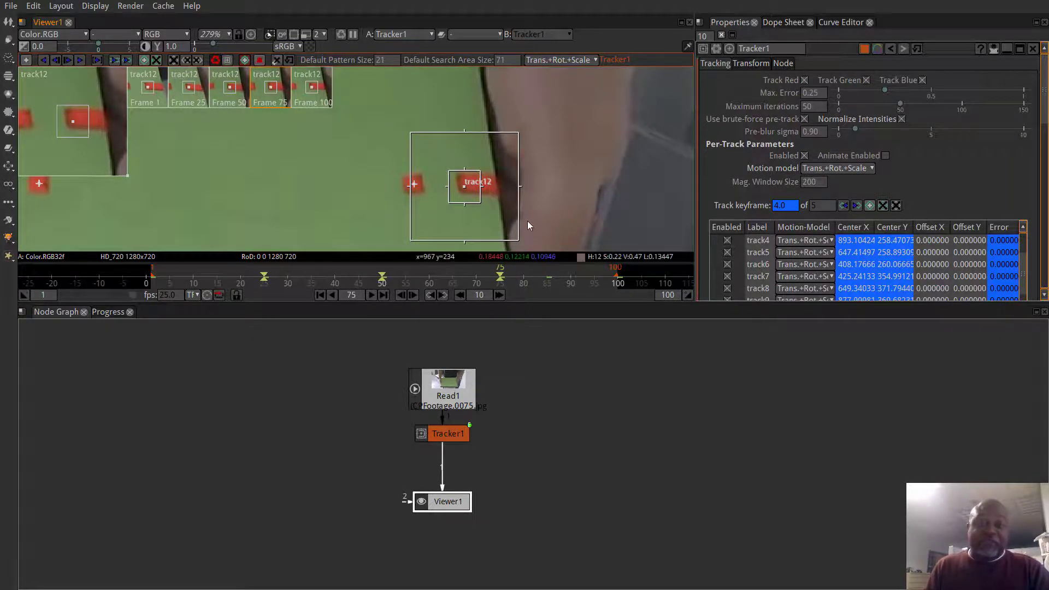
- Return to frame 1 and track track12 forward through its keyframes to frame 100
scroll(527, 221, "down", 7)
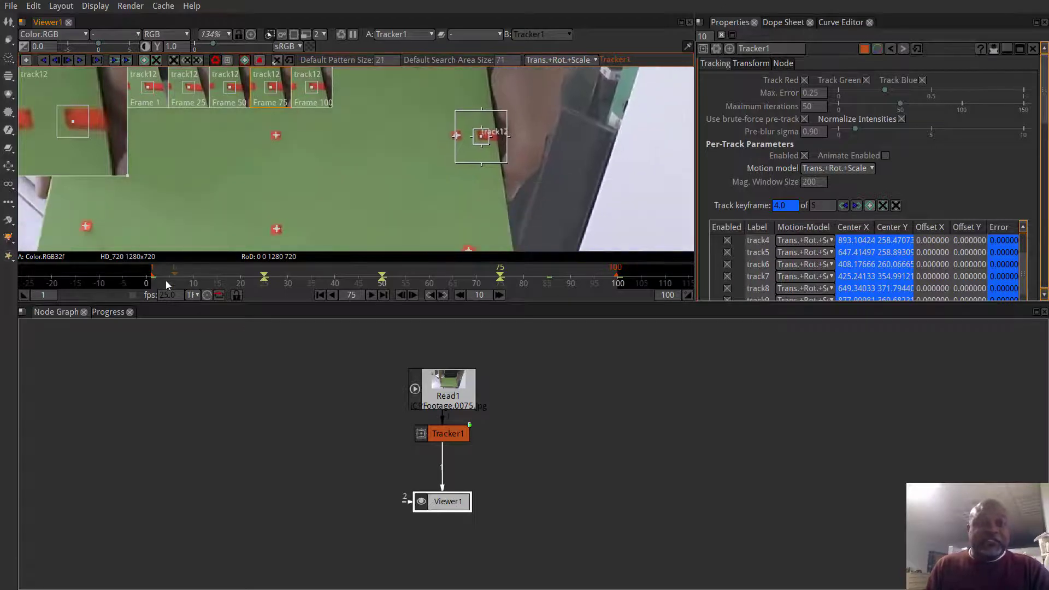
left_click(317, 295)
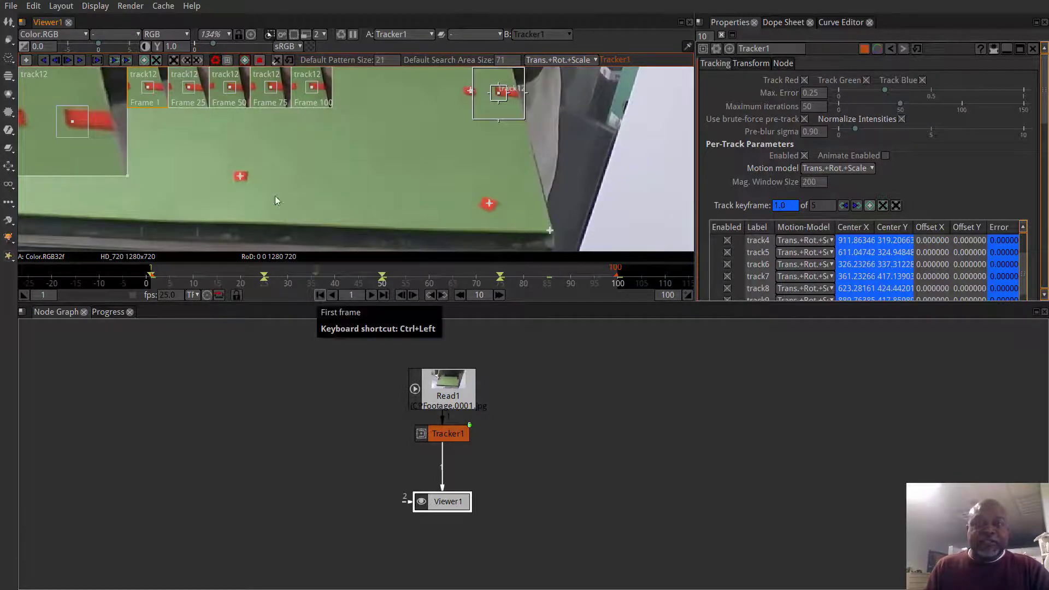
left_click(115, 60)
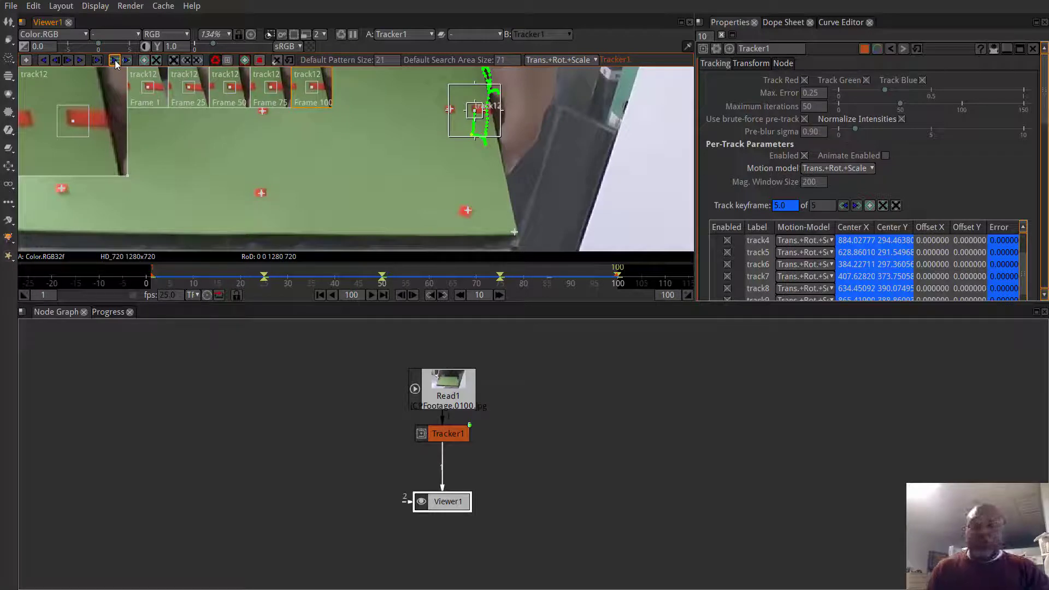
- Check at several frames with the whole picture in view how all tracks follow the book, ending at frame 1
scroll(300, 162, "down", 5)
left_click_drag(299, 161, 371, 187)
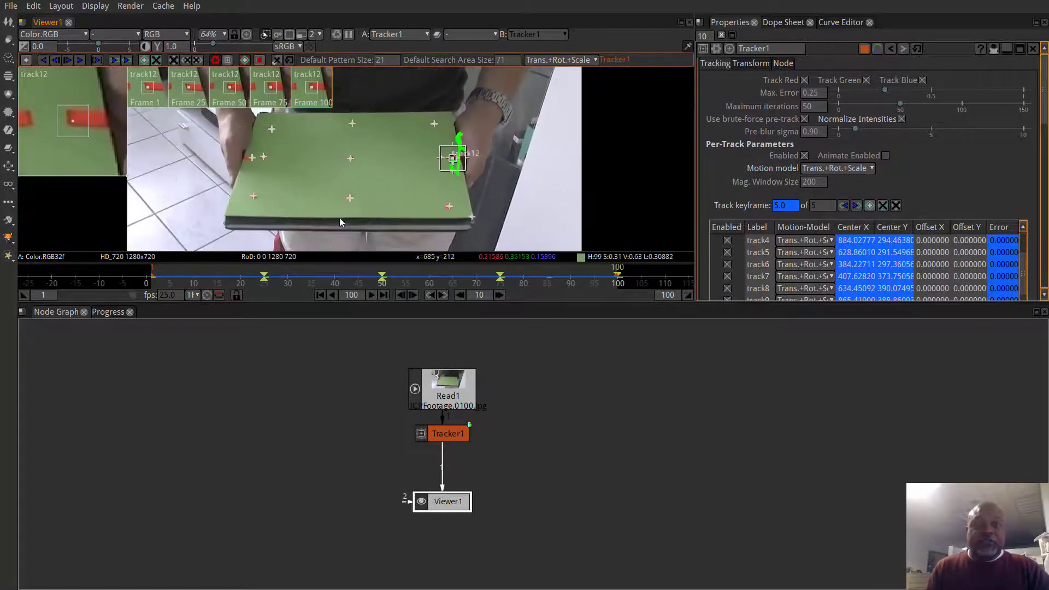
left_click(289, 272)
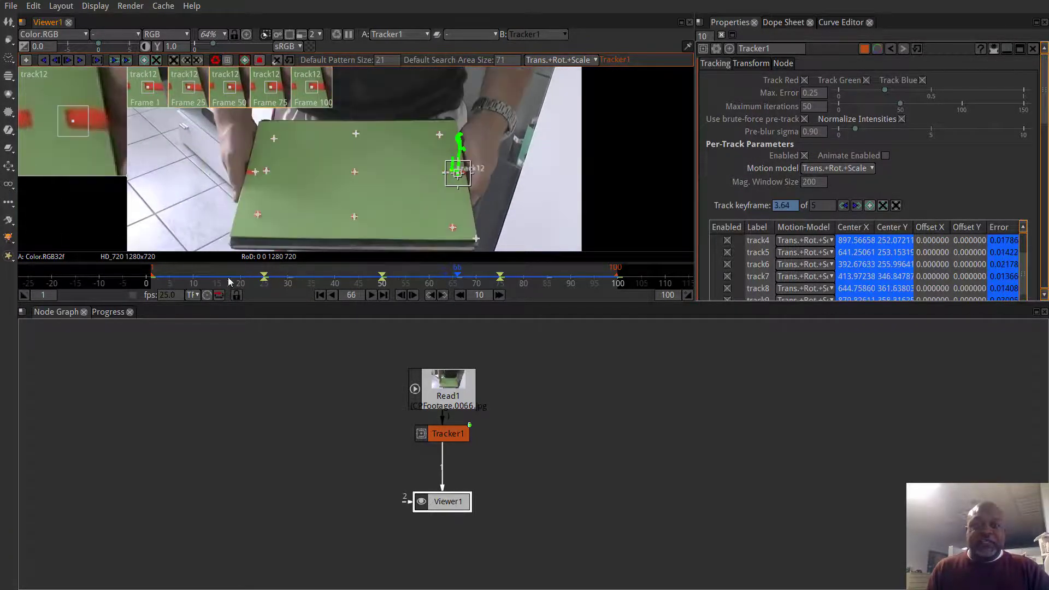
left_click(184, 277)
left_click(320, 295)
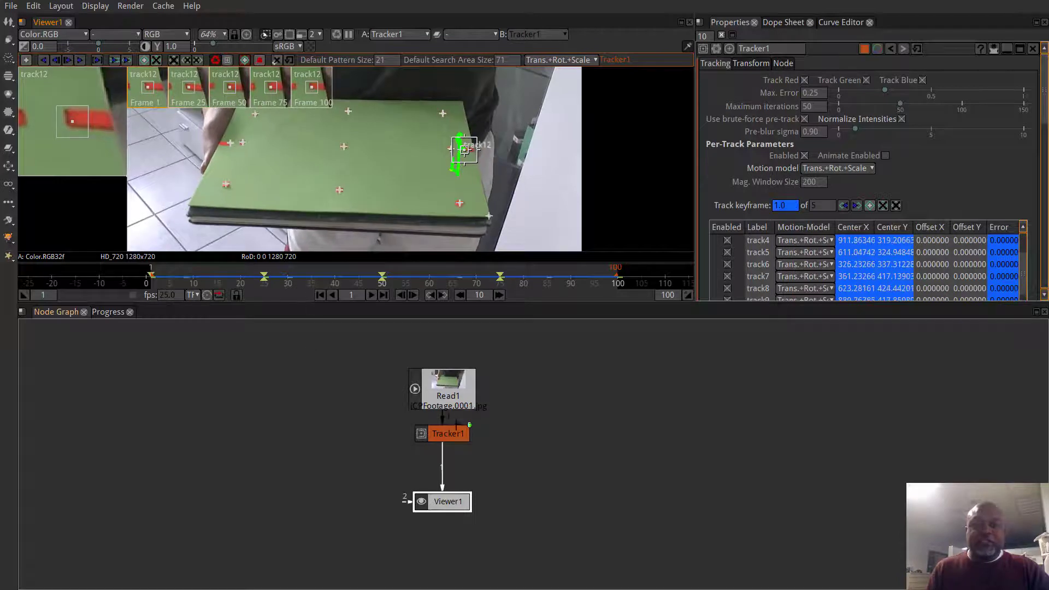
- Set the Tracker1 node's transform motion type to Match-Move
left_click(445, 430)
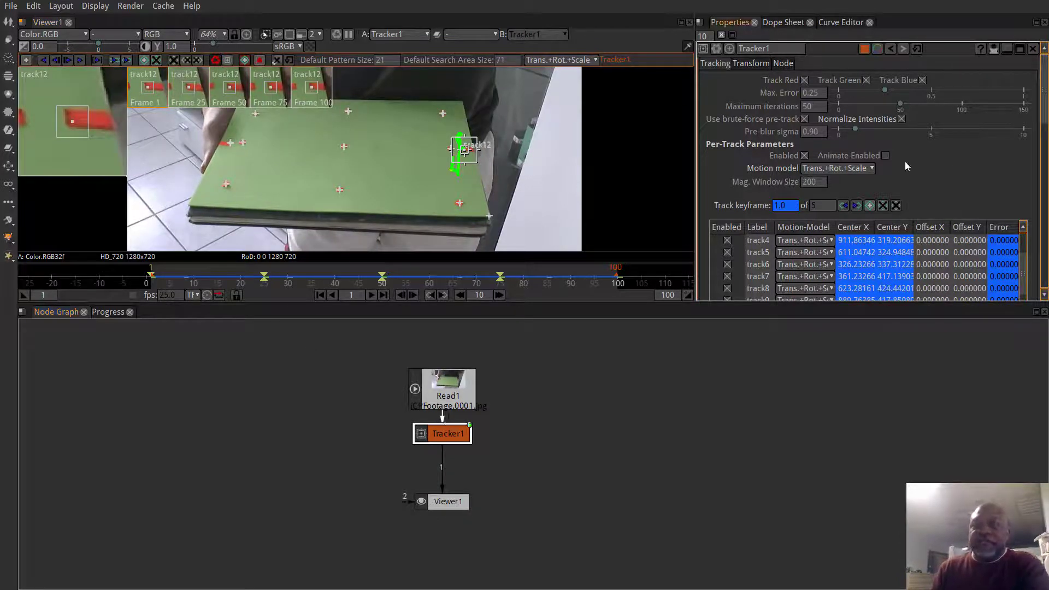
left_click(751, 63)
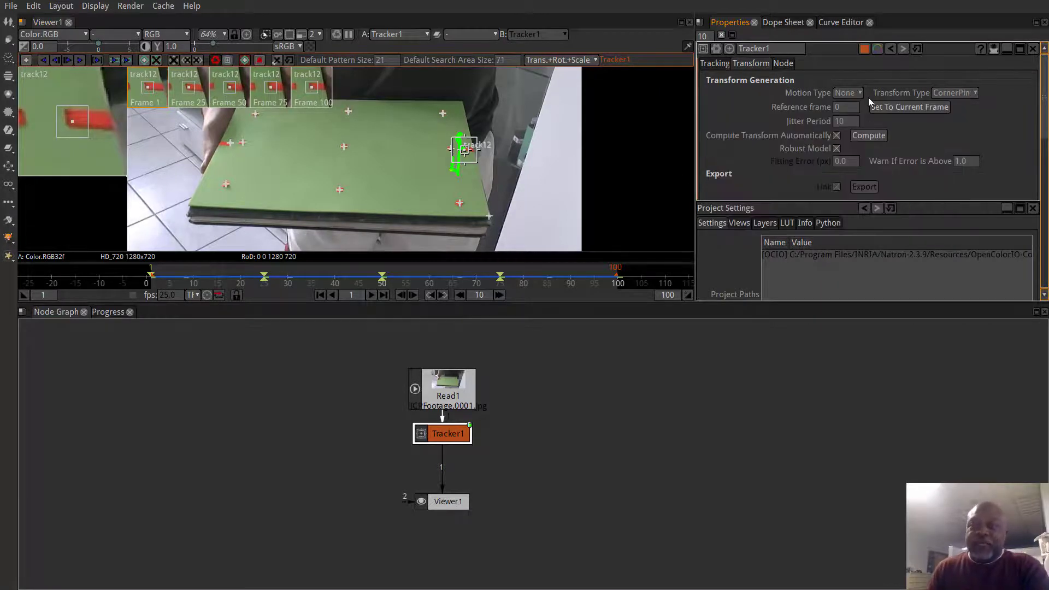
left_click(851, 93)
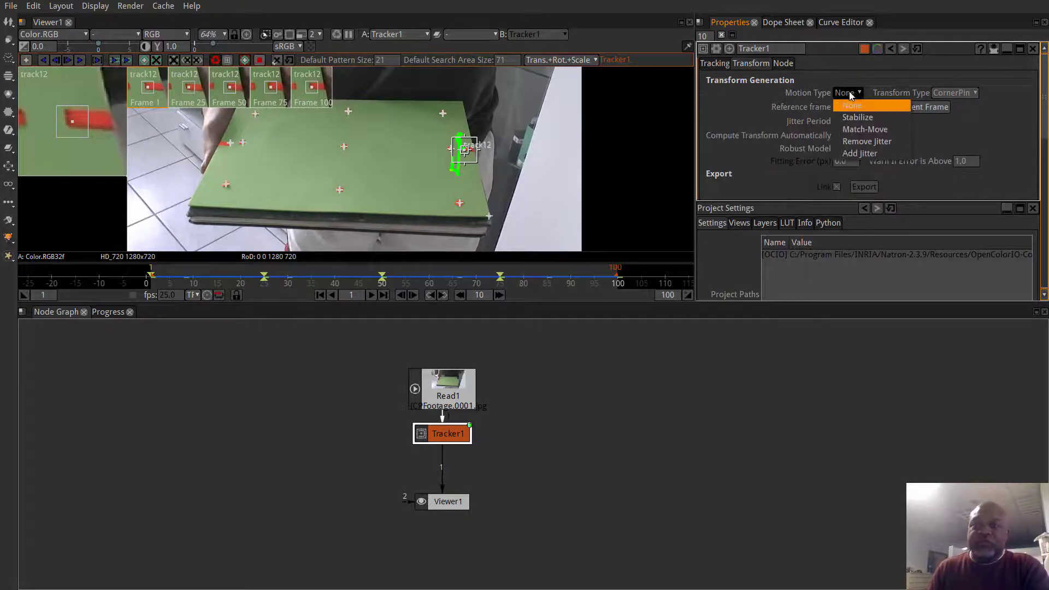
left_click(858, 130)
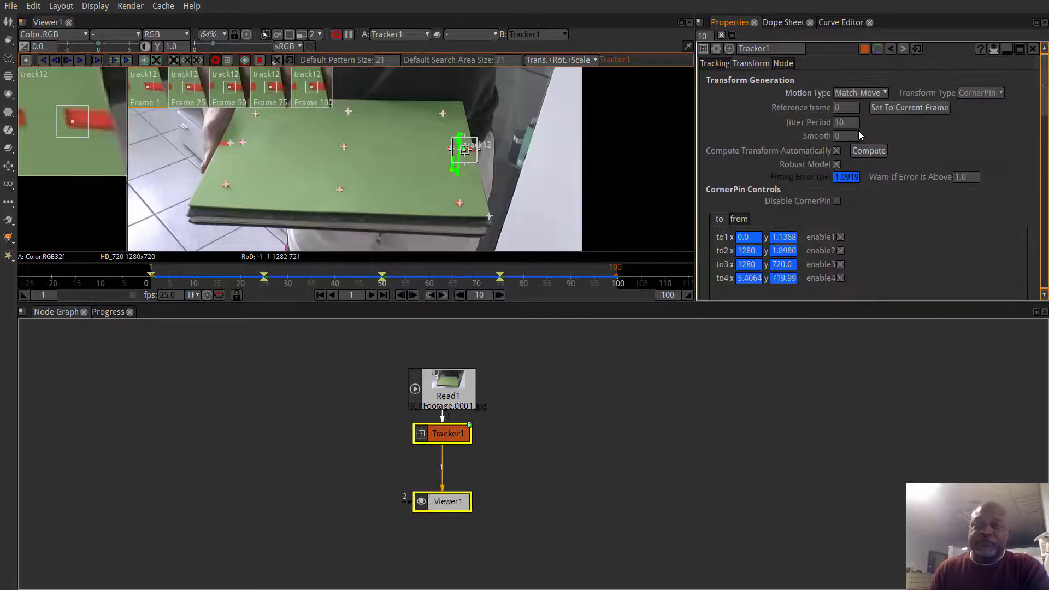
scroll(601, 128, "down", 5)
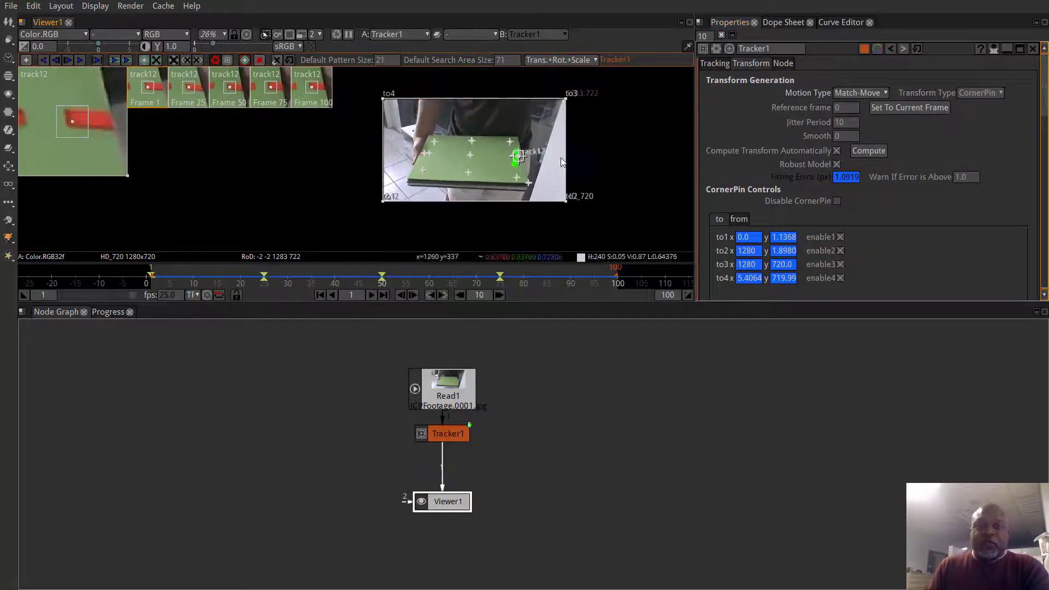
- Move the Tracker1 node down towards Viewer1 and add a CheckerBoard node to the node graph
scroll(510, 117, "up", 1)
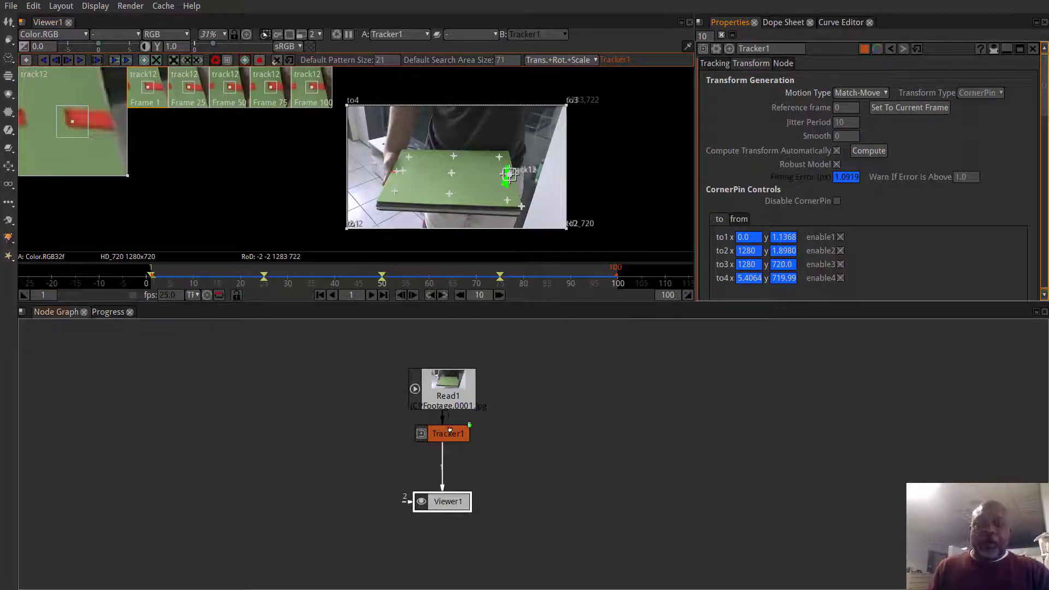
left_click_drag(449, 429, 442, 444)
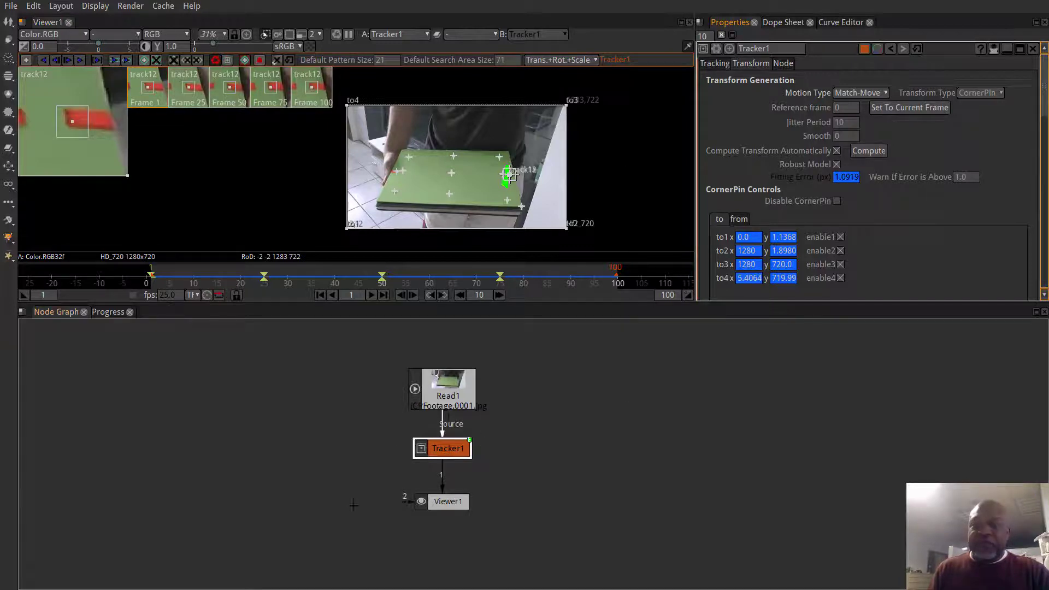
right_click(563, 383)
mouse_move(618, 207)
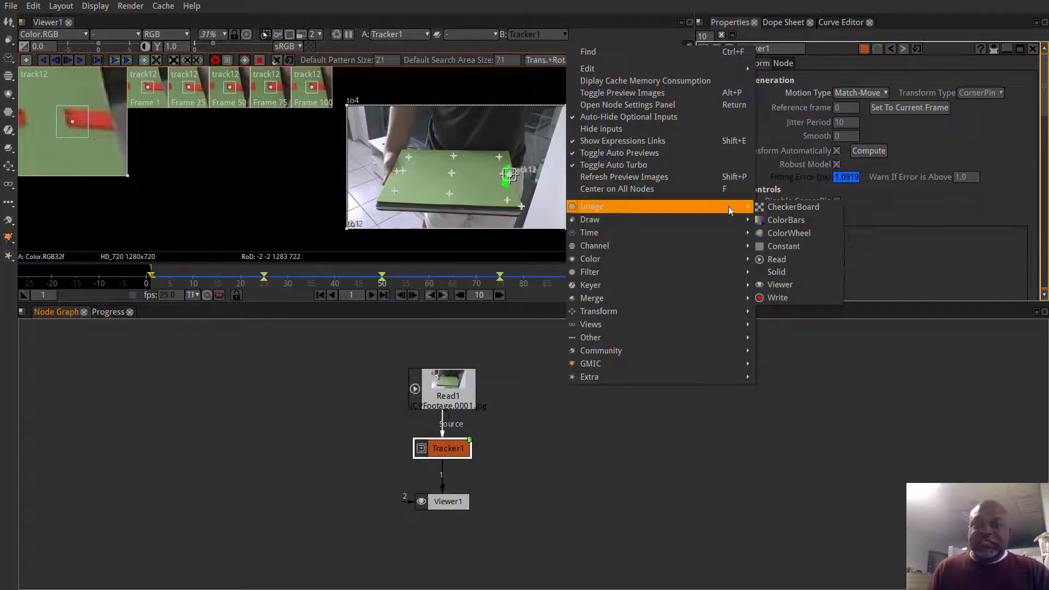
left_click(782, 207)
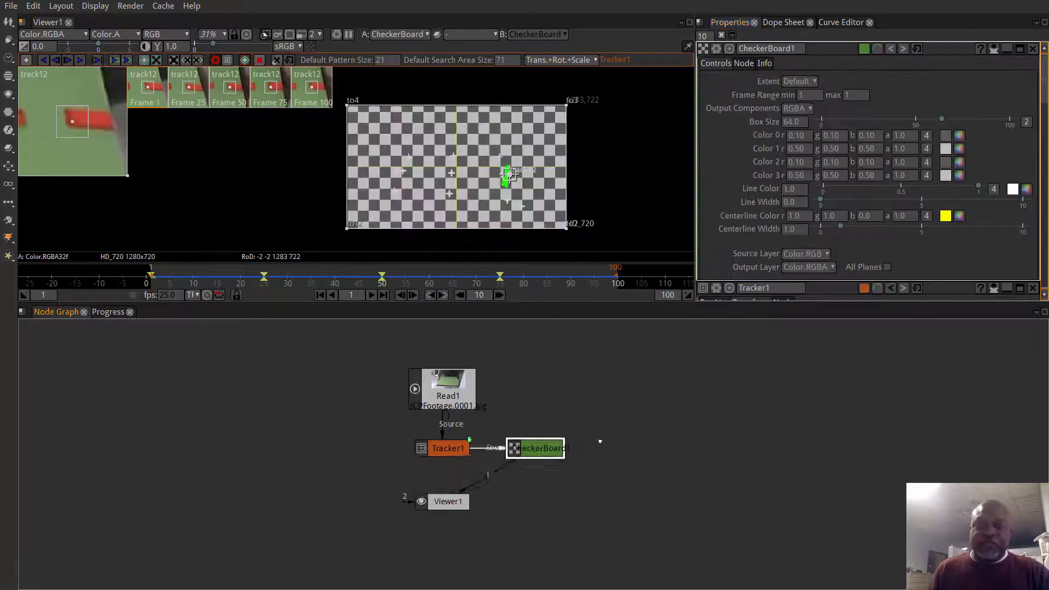
- Reconnect the viewer to Tracker1, disconnect the checkerboard's source input, and place the checkerboard node beside Read1
left_click_drag(538, 449, 613, 429)
left_click_drag(526, 469, 453, 454)
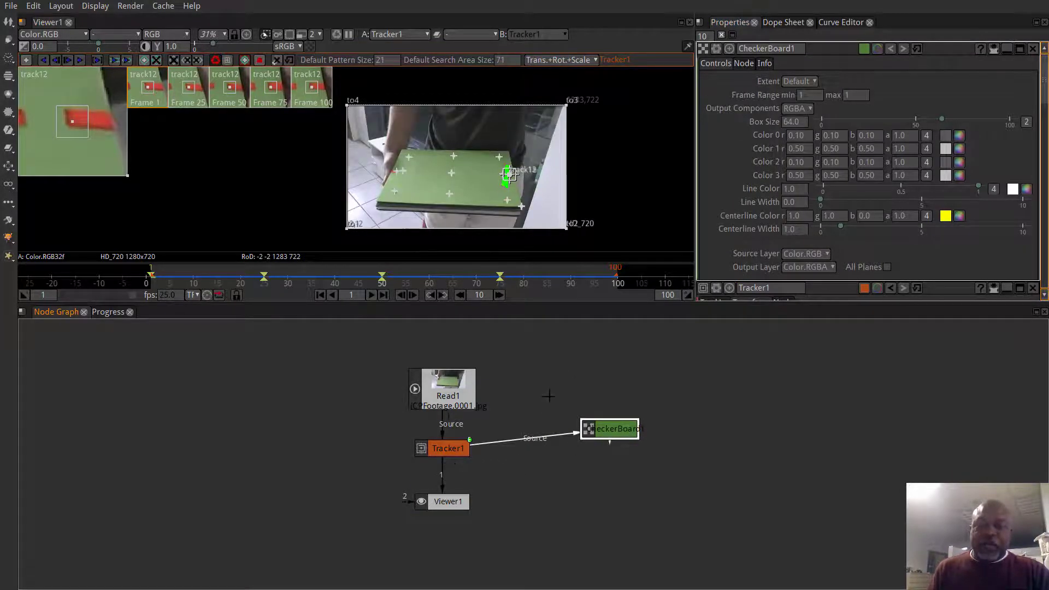
left_click_drag(534, 438, 569, 377)
left_click_drag(621, 426, 593, 386)
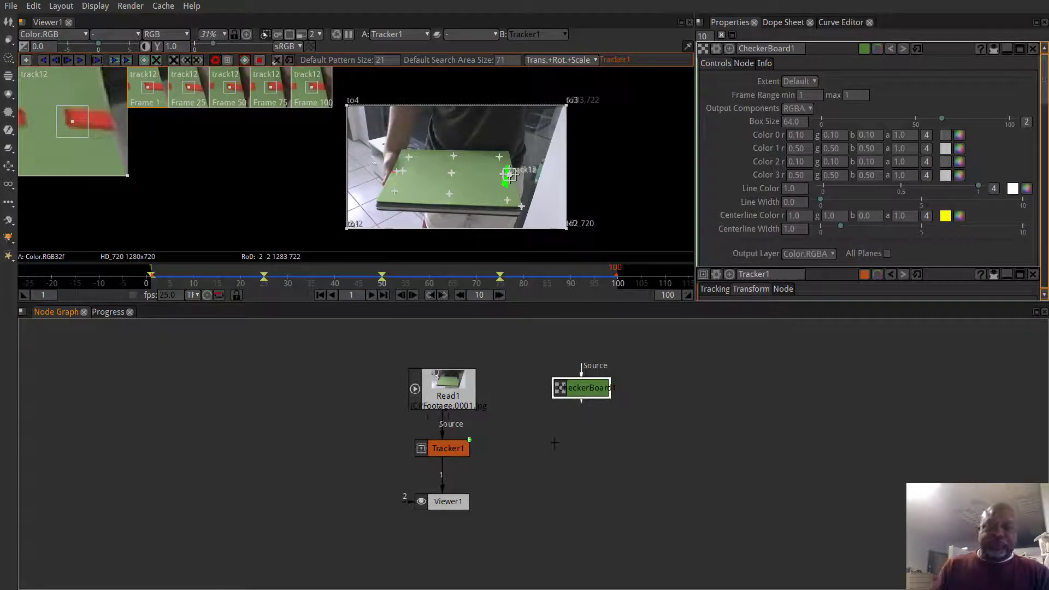
- Export the Tracker1 transform as a separate linked CornerPin node
left_click(453, 450)
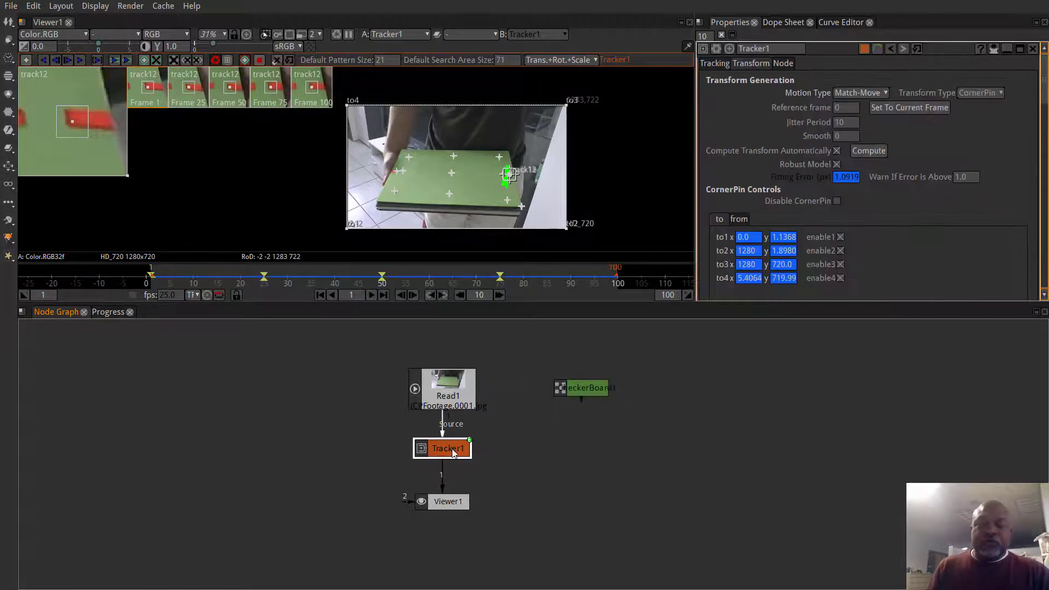
left_click(582, 393)
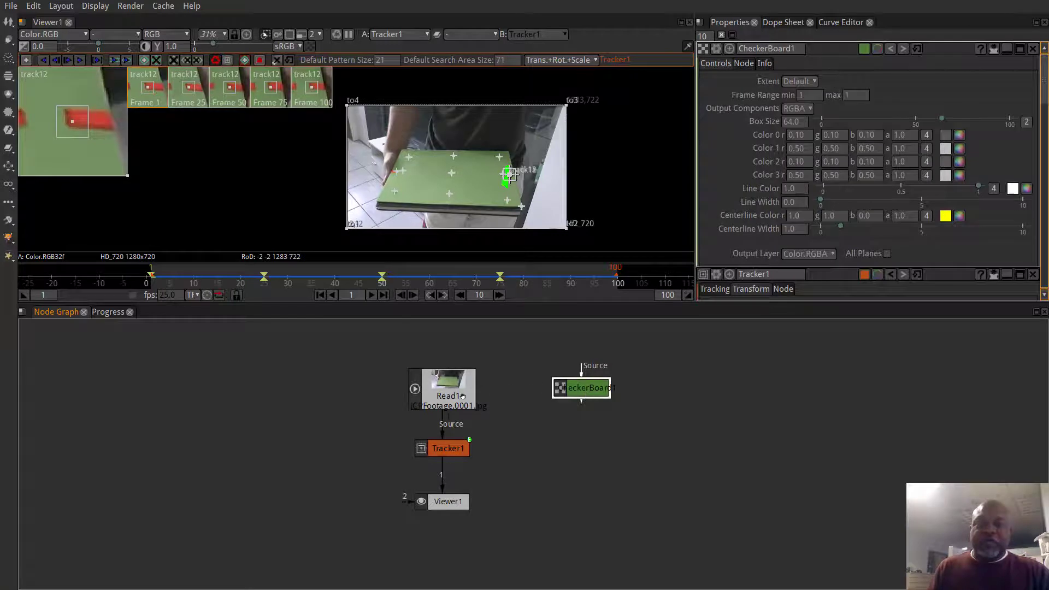
left_click(448, 451)
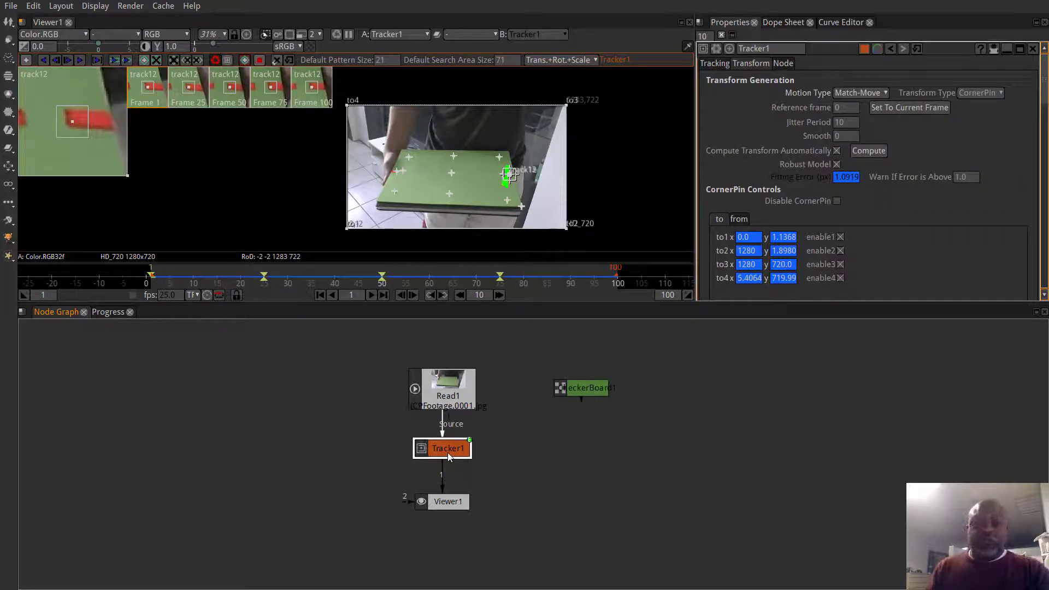
scroll(814, 221, "down", 4)
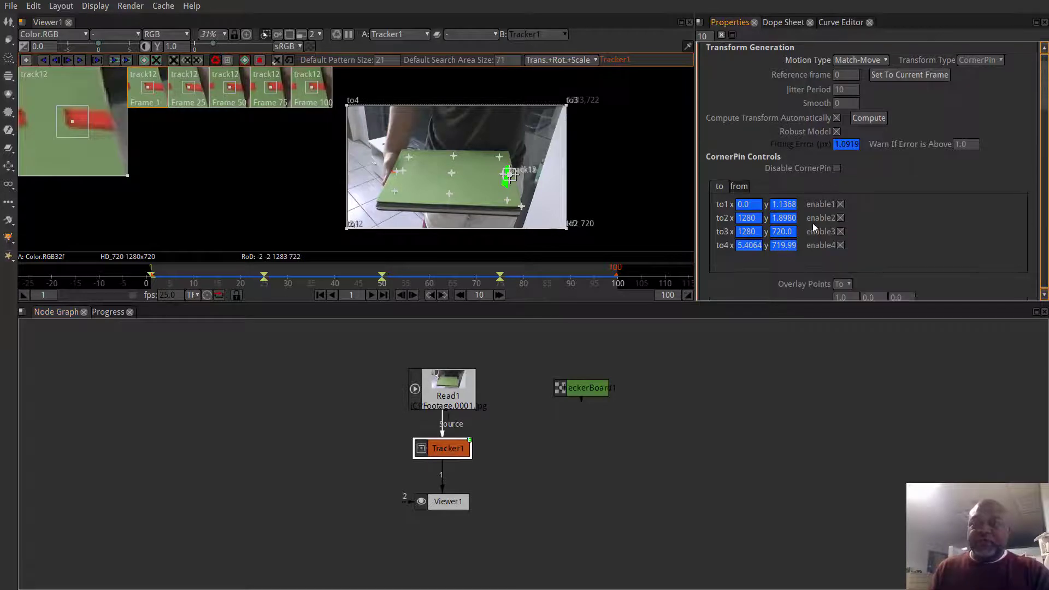
scroll(813, 227, "down", 4)
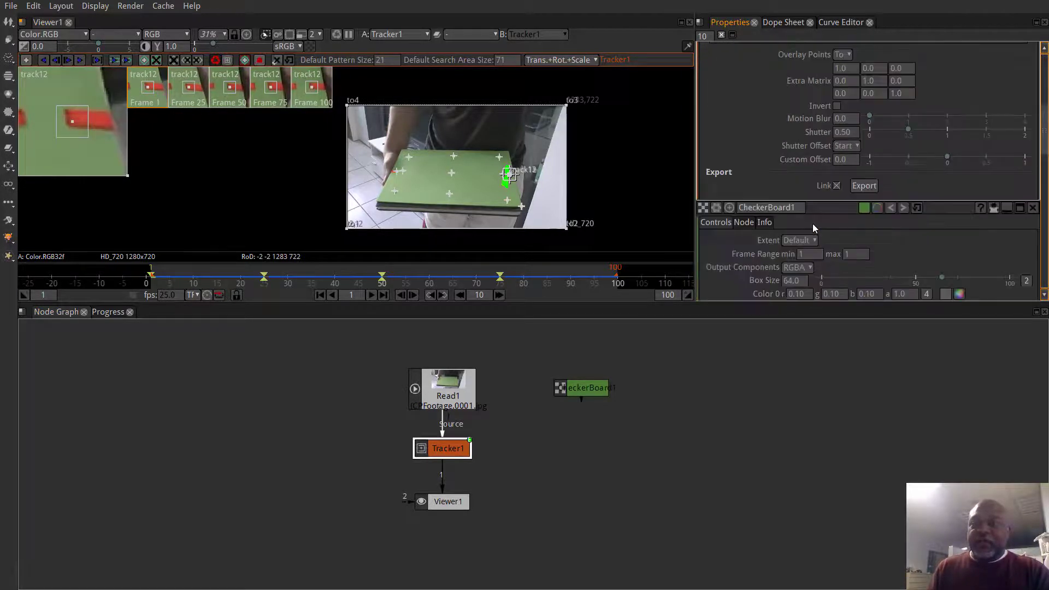
left_click(863, 186)
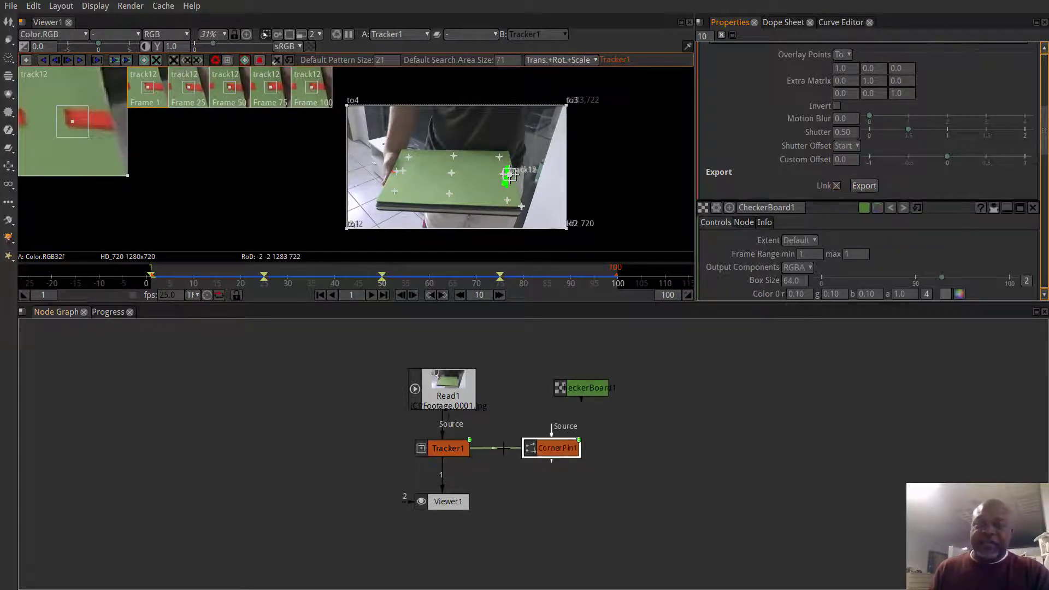
- Connect the exported corner pin's source to CheckerBoard1 and align the checkerboard node above it
left_click_drag(557, 441, 578, 403)
left_click(583, 391)
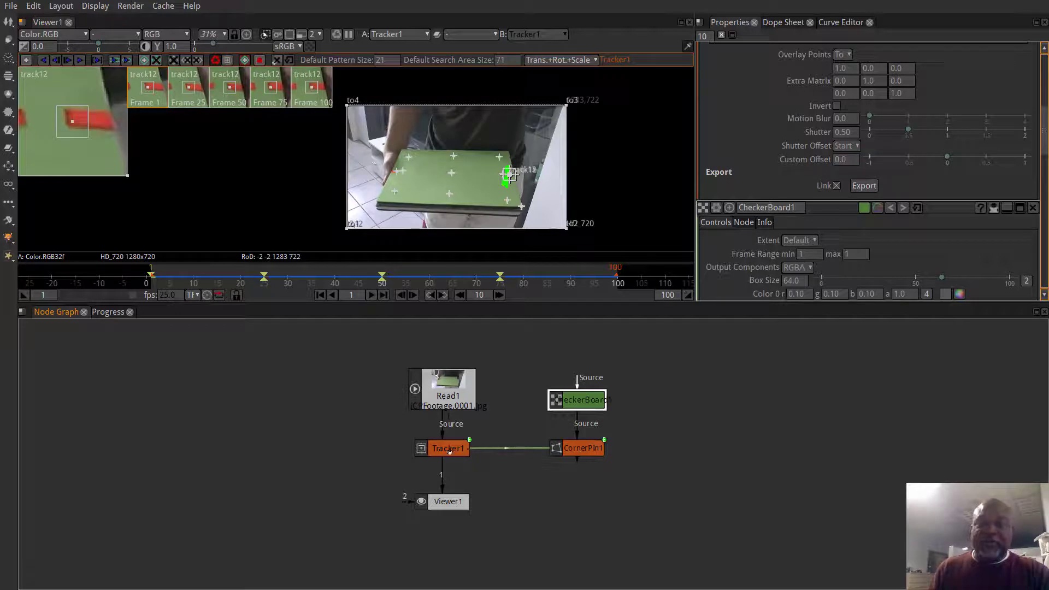
scroll(470, 400, "up", 2)
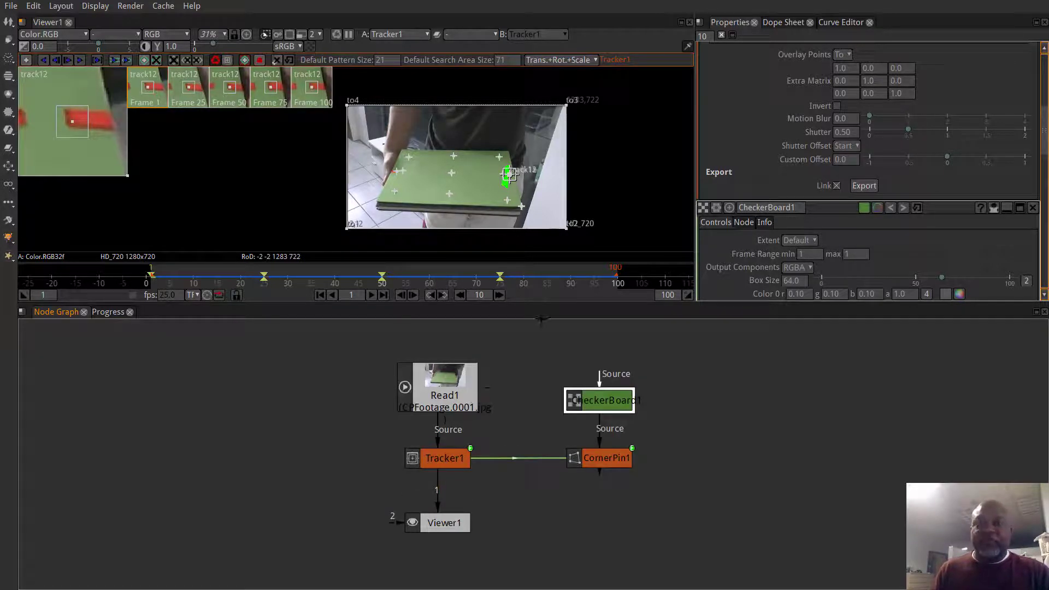
- Review the corner pin settings of Tracker1 and CornerPin1 and the properties of CheckerBoard1
scroll(746, 123, "up", 4)
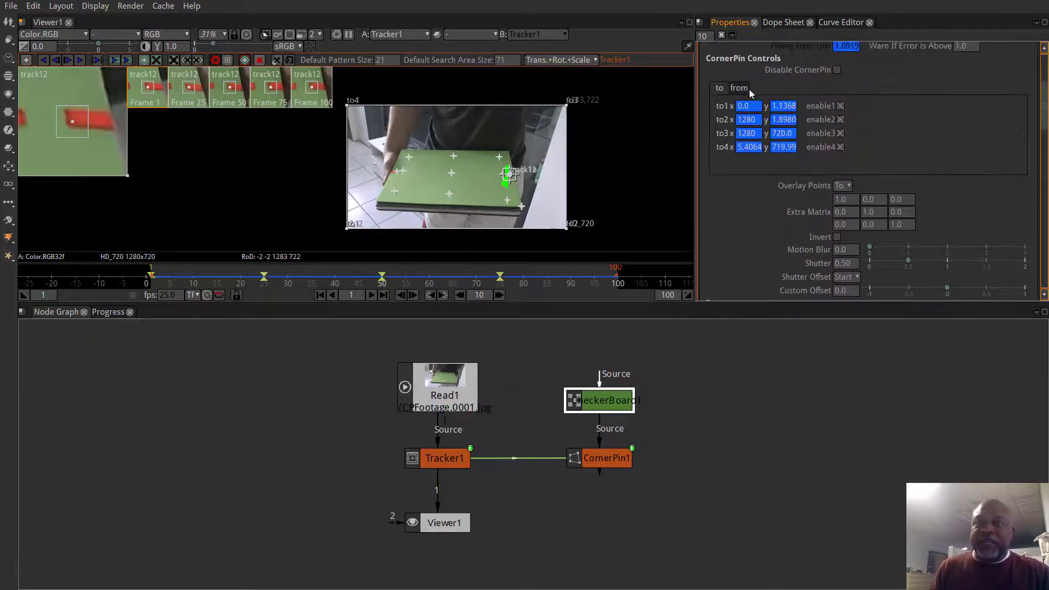
left_click(744, 91)
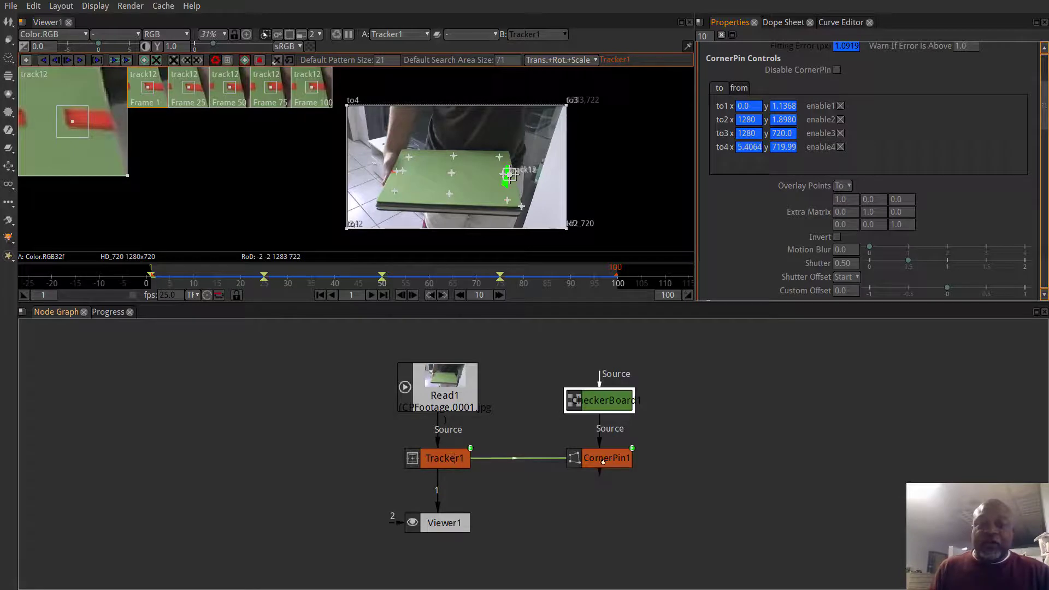
double_click(603, 461)
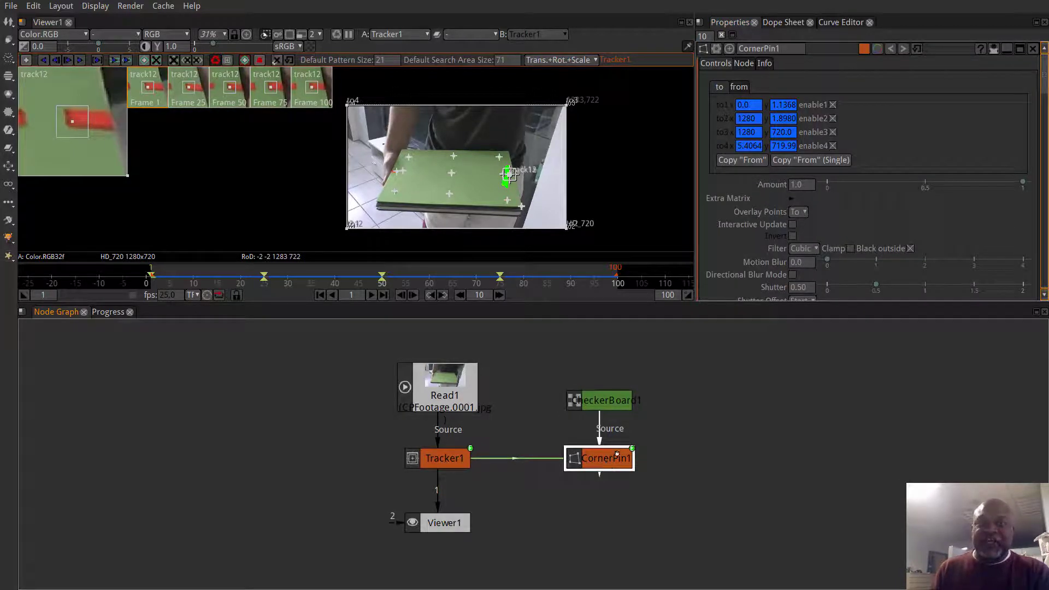
double_click(436, 462)
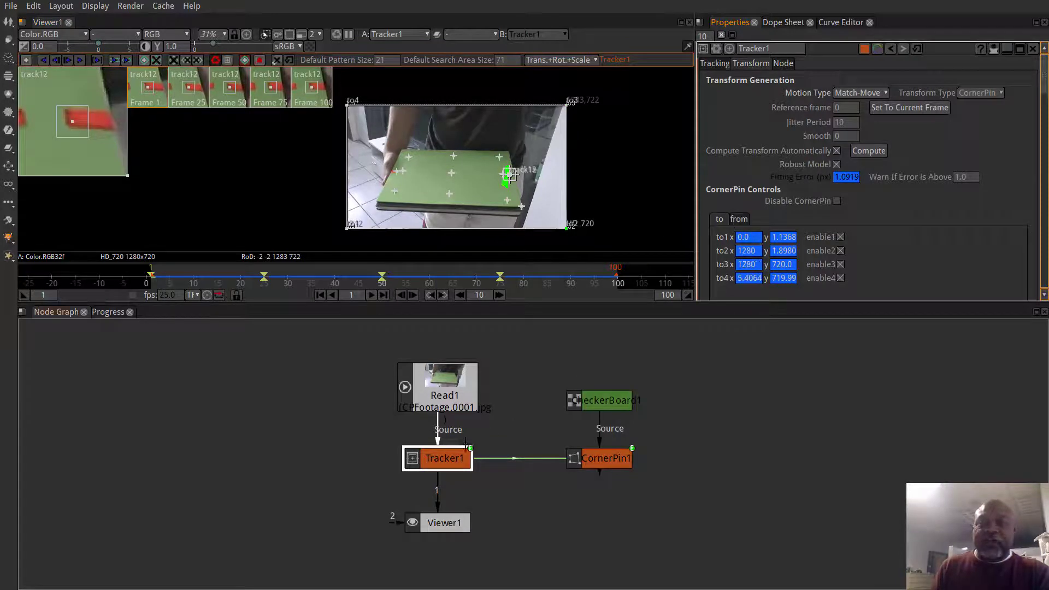
double_click(606, 403)
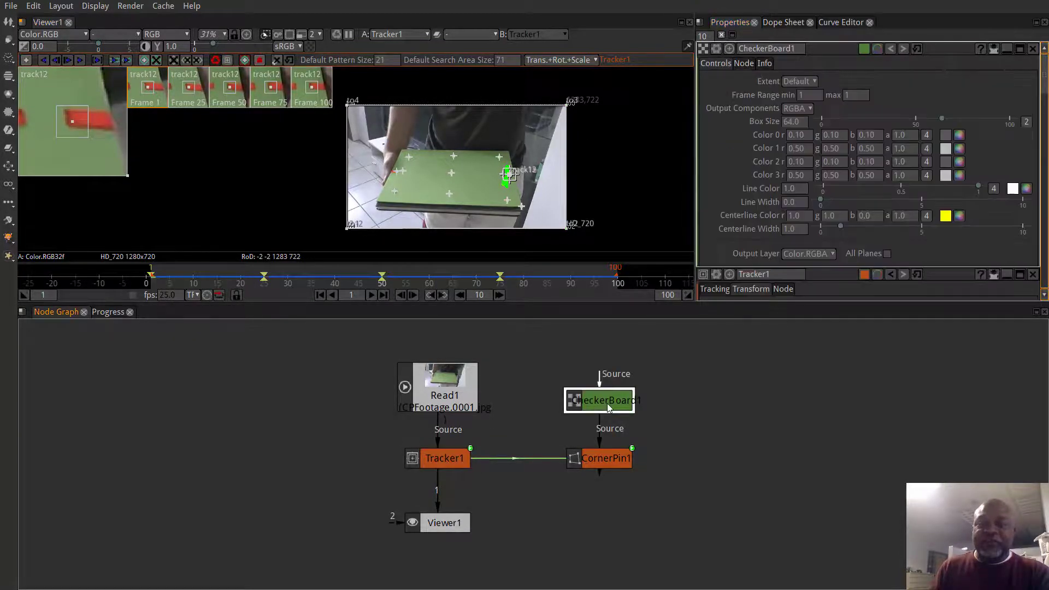
- In Tracker1's CornerPin controls, show the from points, set the overlay points to From and disable the corner pin
double_click(445, 462)
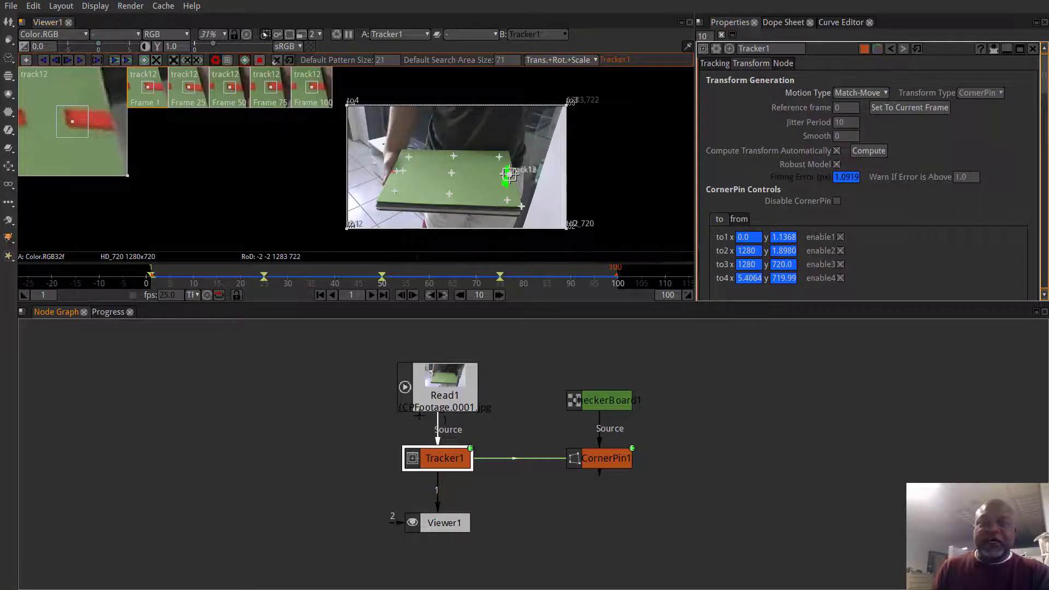
scroll(894, 213, "down", 1)
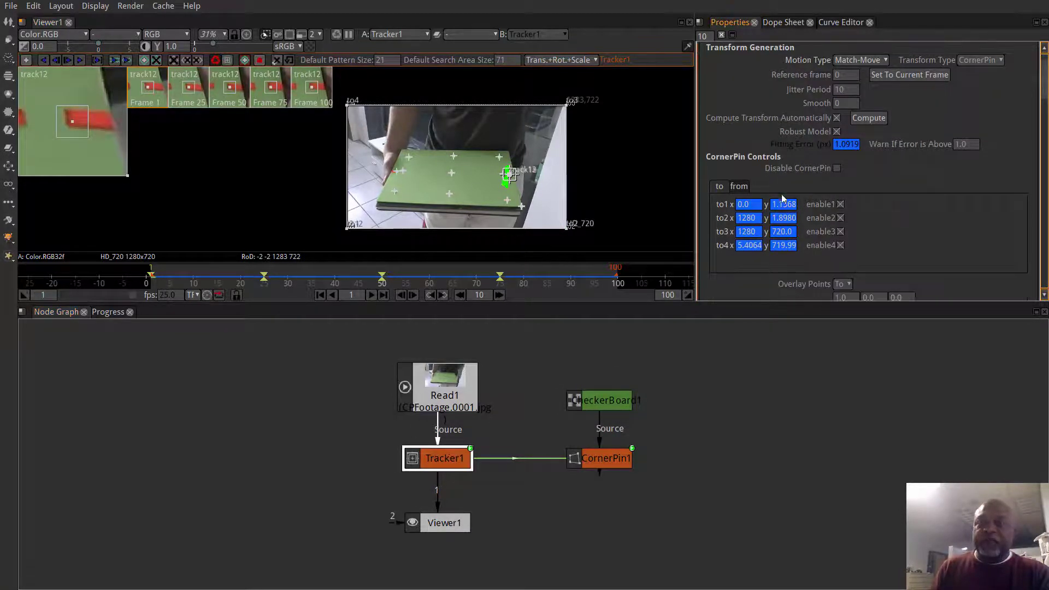
left_click(739, 186)
scroll(905, 208, "down", 4)
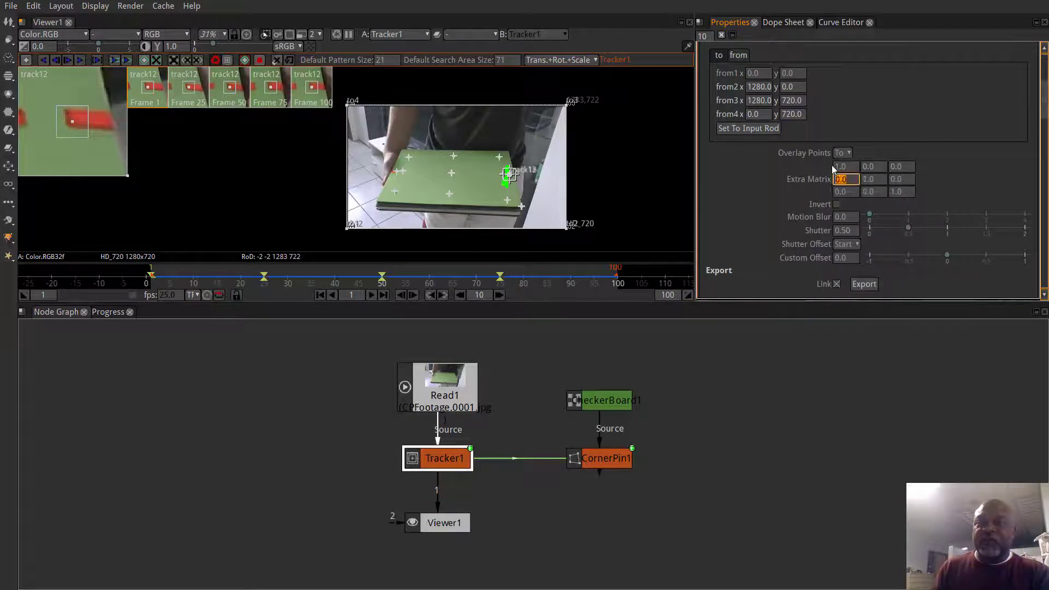
left_click(843, 153)
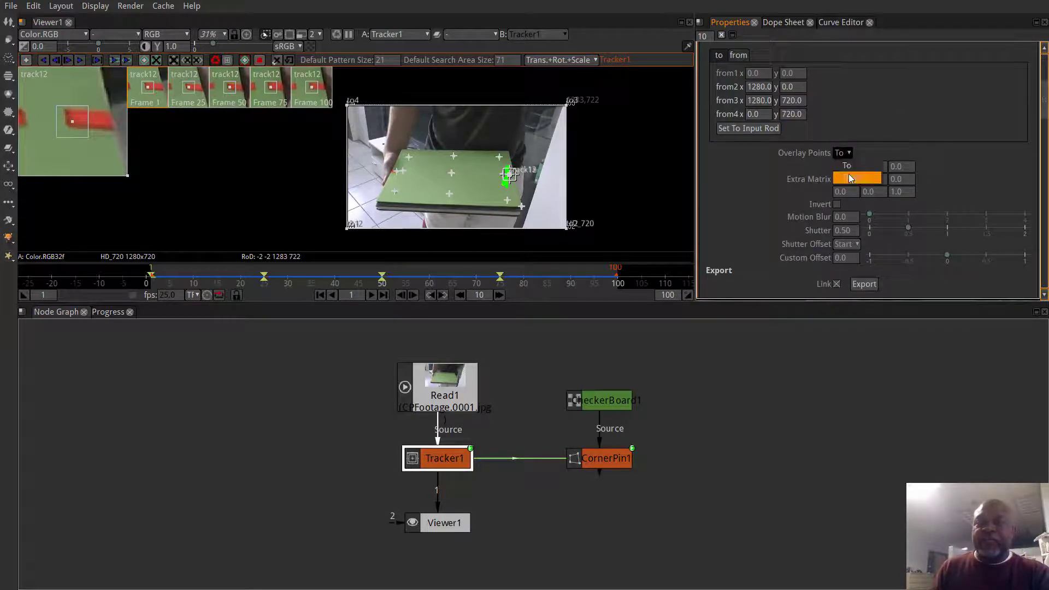
left_click(851, 179)
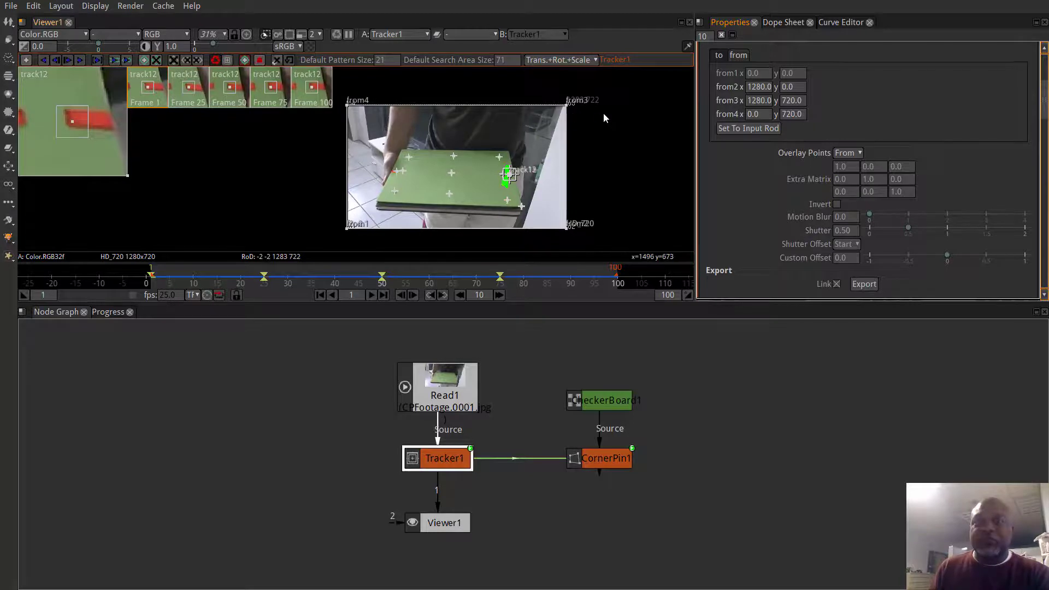
scroll(821, 146, "up", 5)
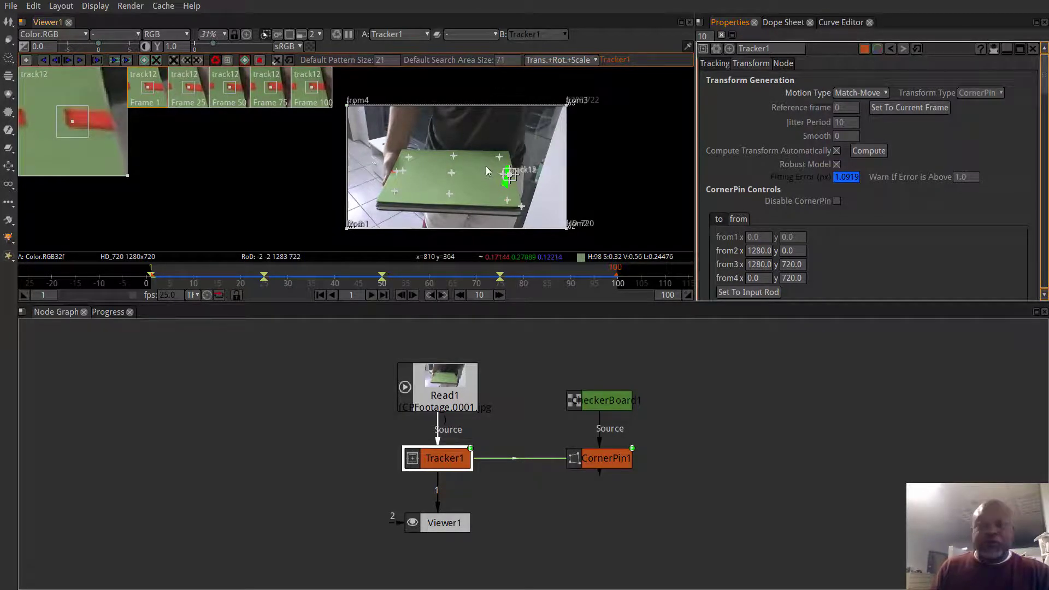
left_click(837, 202)
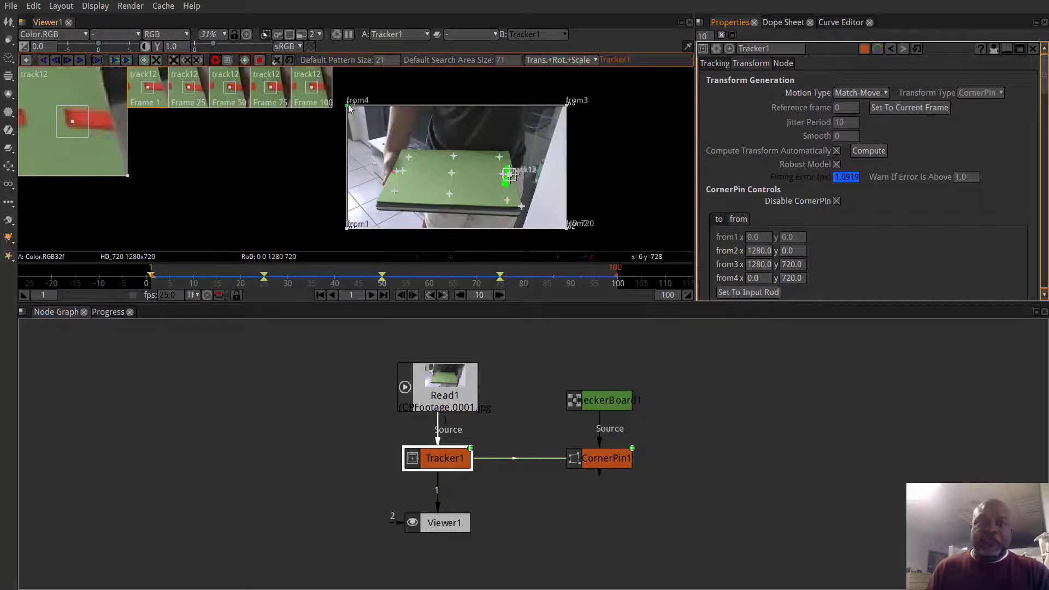
- Move Tracker1's from4 point roughly onto the green book's far left corner, at about x 325, y 474
scroll(348, 103, "up", 1)
left_click_drag(349, 104, 415, 144)
scroll(416, 142, "up", 3)
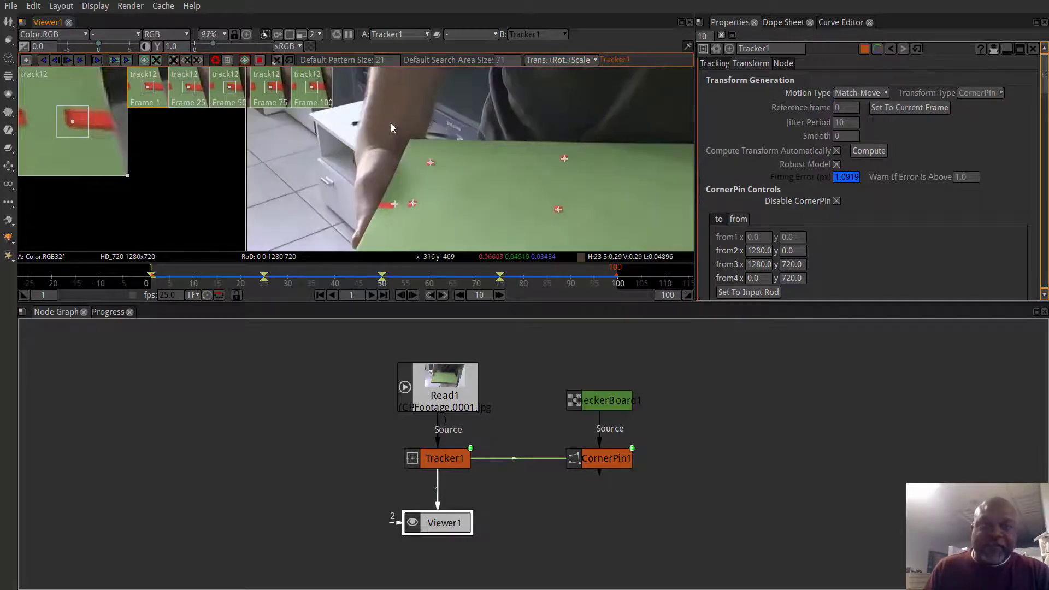
scroll(412, 132, "down", 5)
scroll(381, 113, "up", 2)
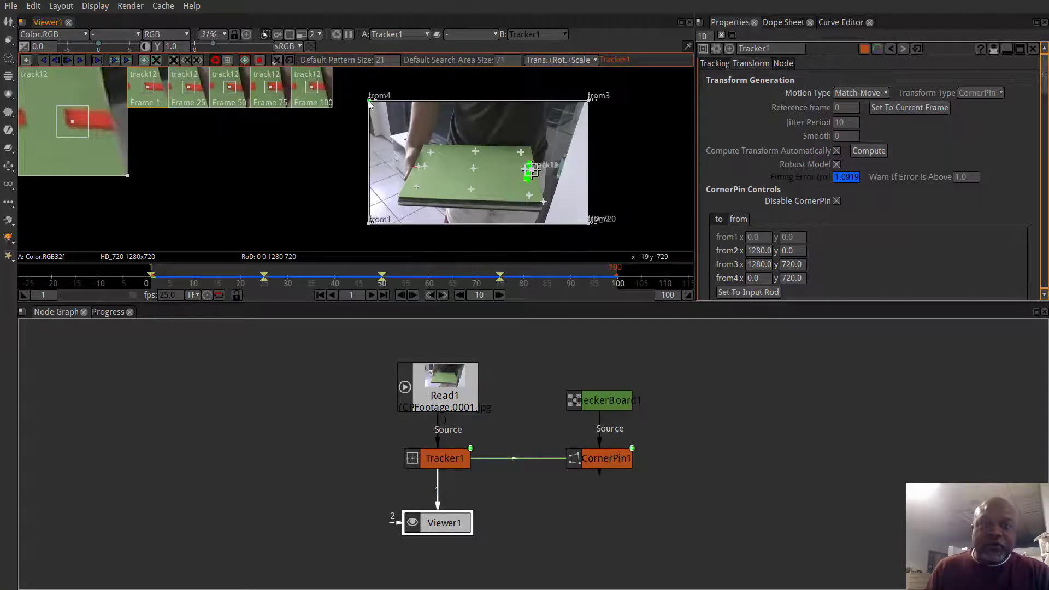
left_click(446, 462)
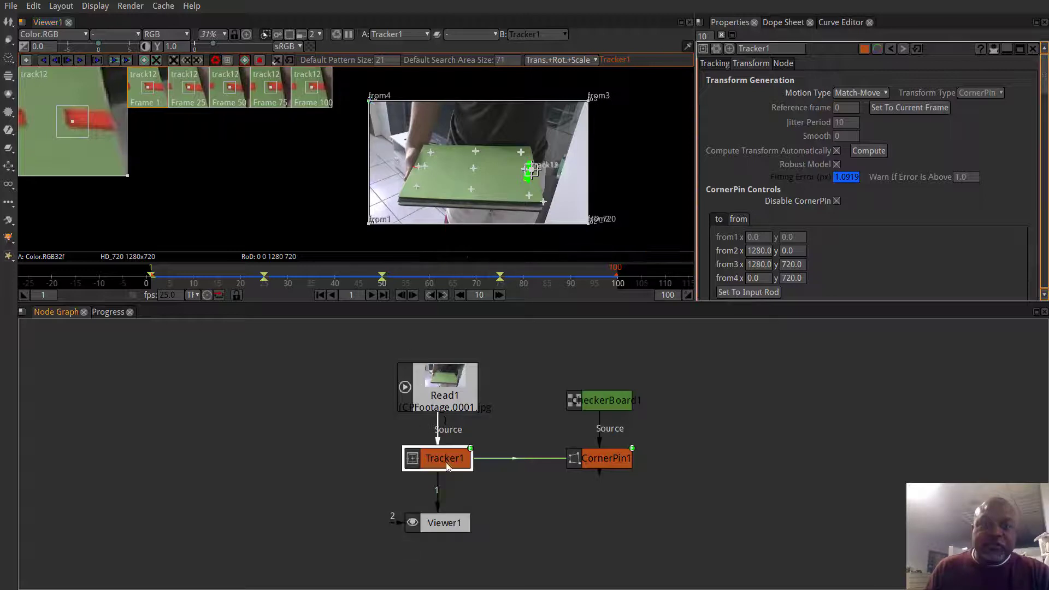
left_click(370, 101)
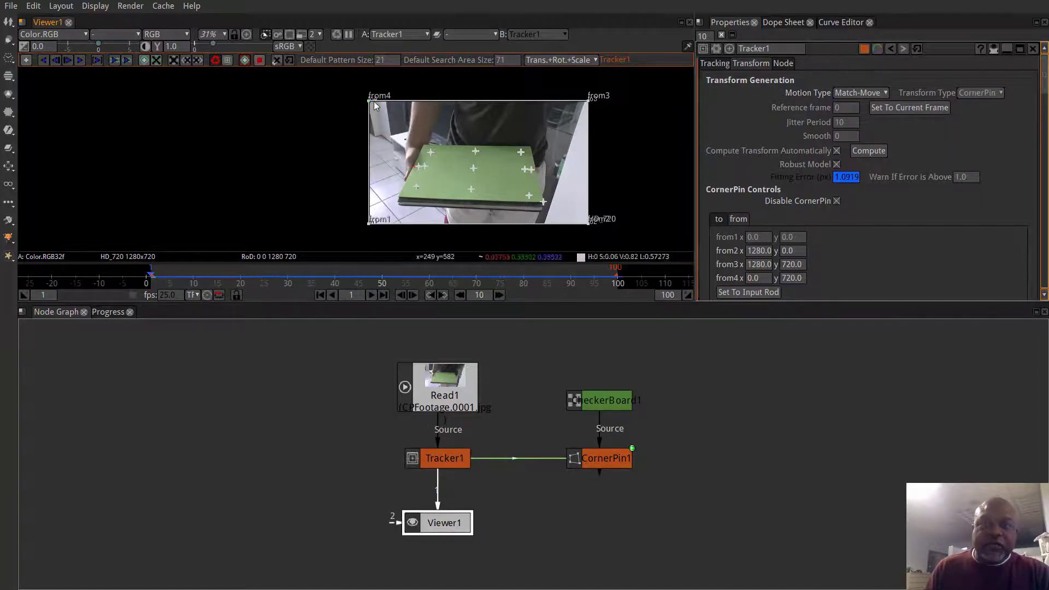
left_click_drag(371, 102, 424, 142)
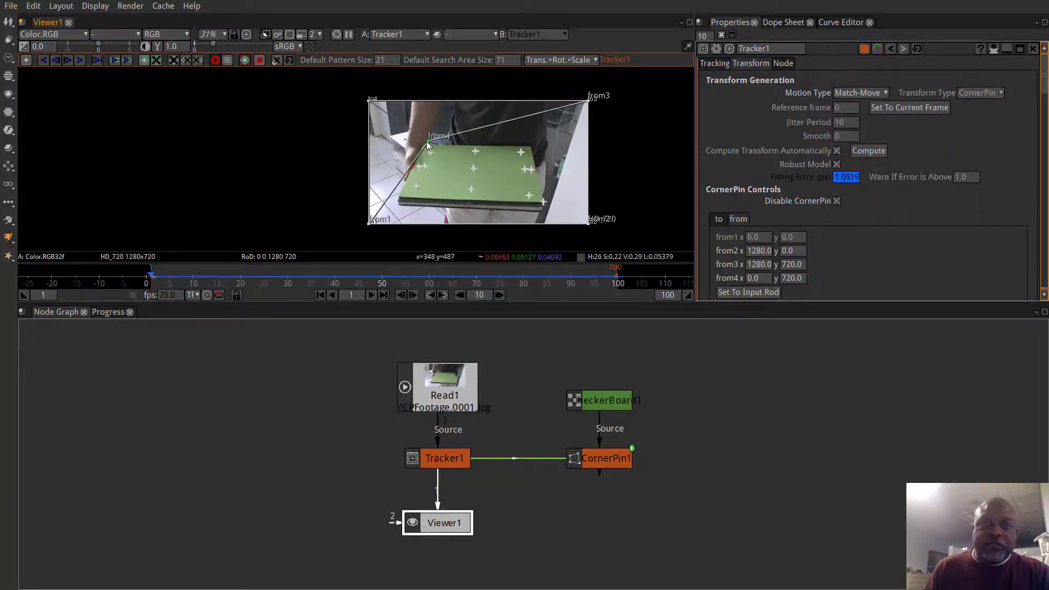
- Fine-tune the from4 point exactly onto the book's far left corner, at about x 320, y 463
scroll(443, 175, "up", 10)
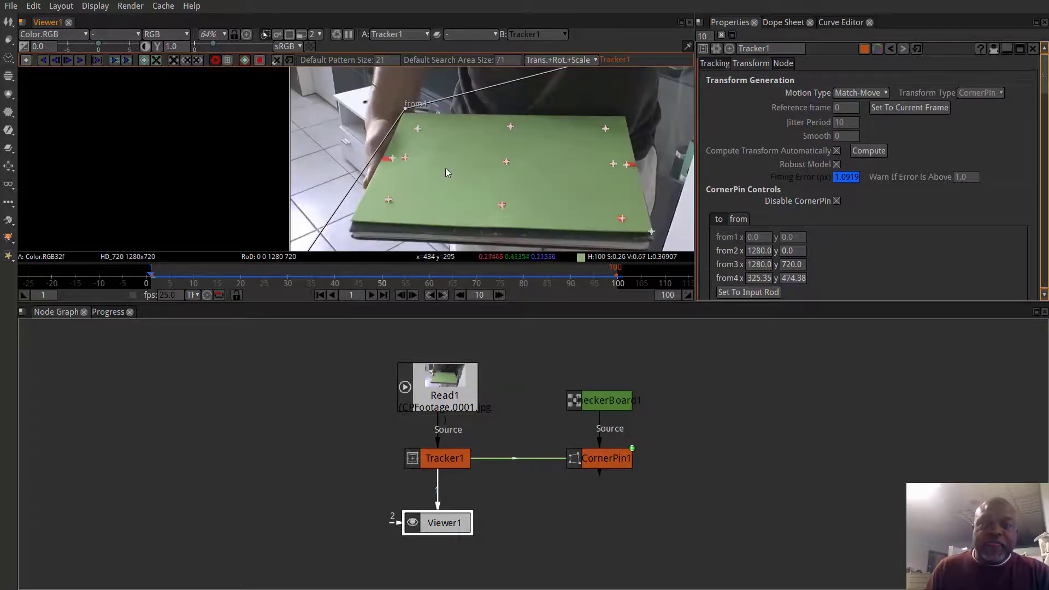
scroll(369, 142, "up", 5)
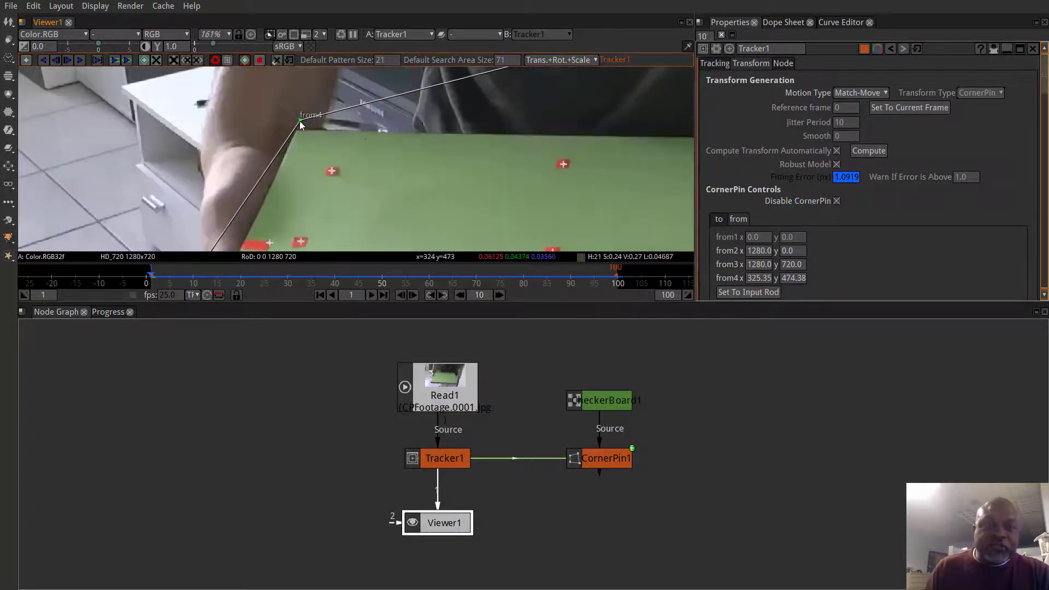
left_click_drag(301, 125, 297, 130)
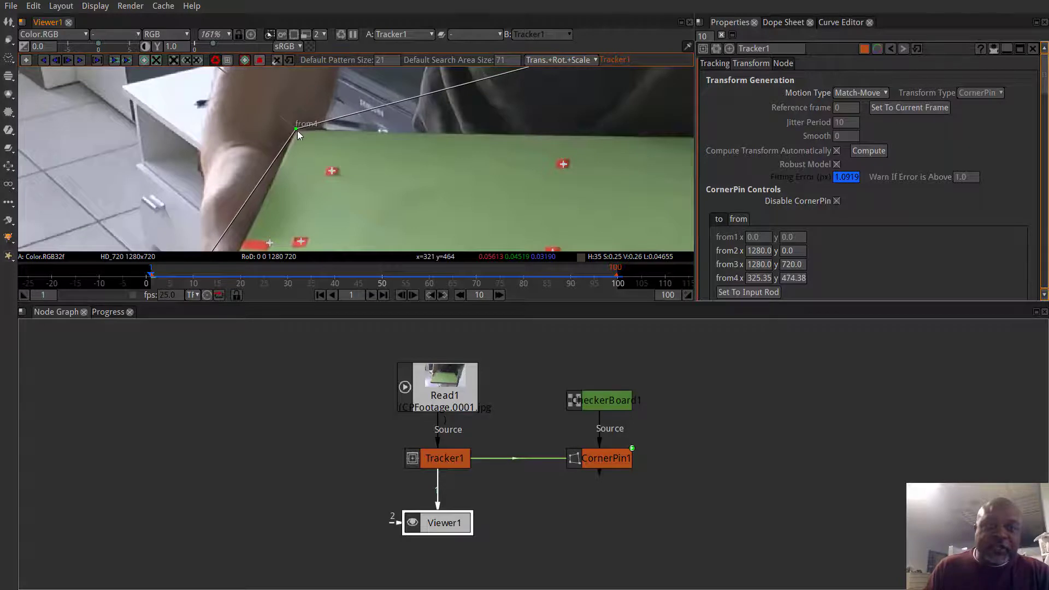
scroll(358, 183, "down", 4)
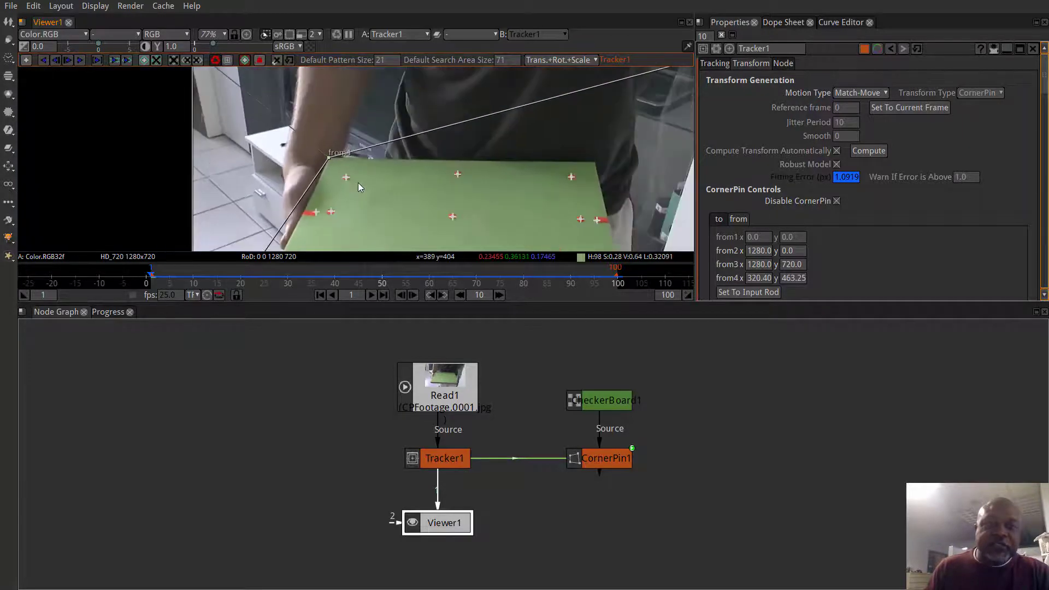
- Move Tracker1's from1 point onto the green book's near left corner, at about x 172, y 159
left_click_drag(359, 183, 341, 76)
scroll(284, 203, "down", 3)
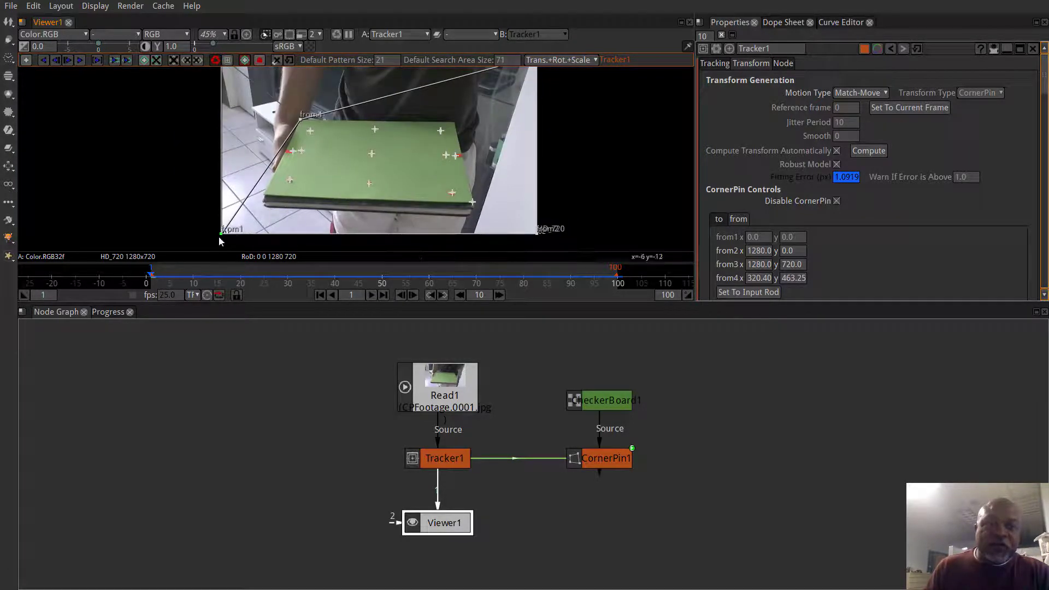
left_click_drag(222, 233, 249, 189)
scroll(262, 195, "up", 10)
scroll(391, 172, "down", 10)
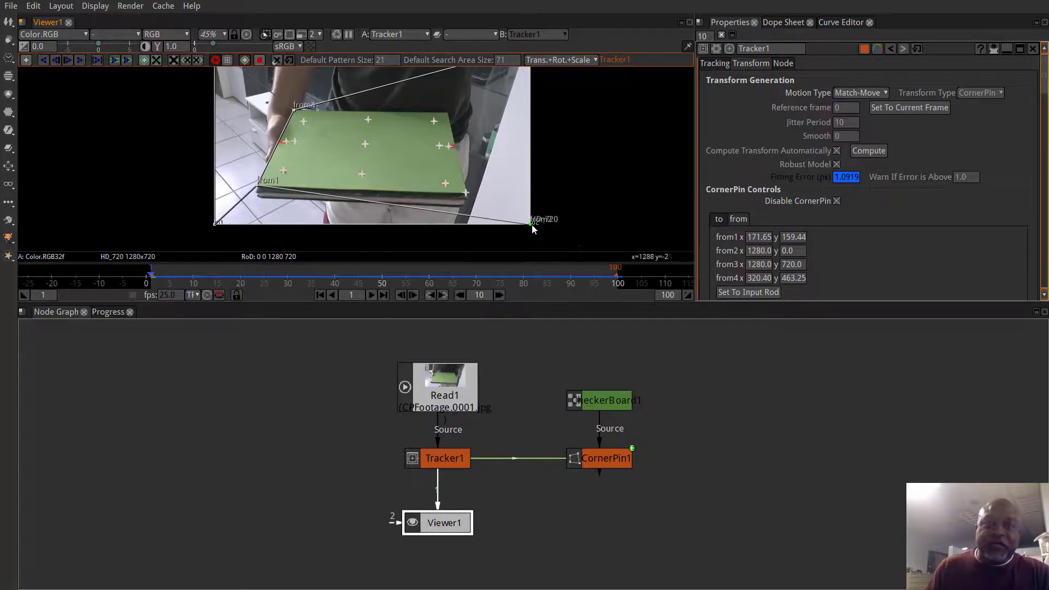
- Place Tracker1's from2 point on the book's near right corner, at about x 1023, y 125
left_click_drag(532, 224, 467, 196)
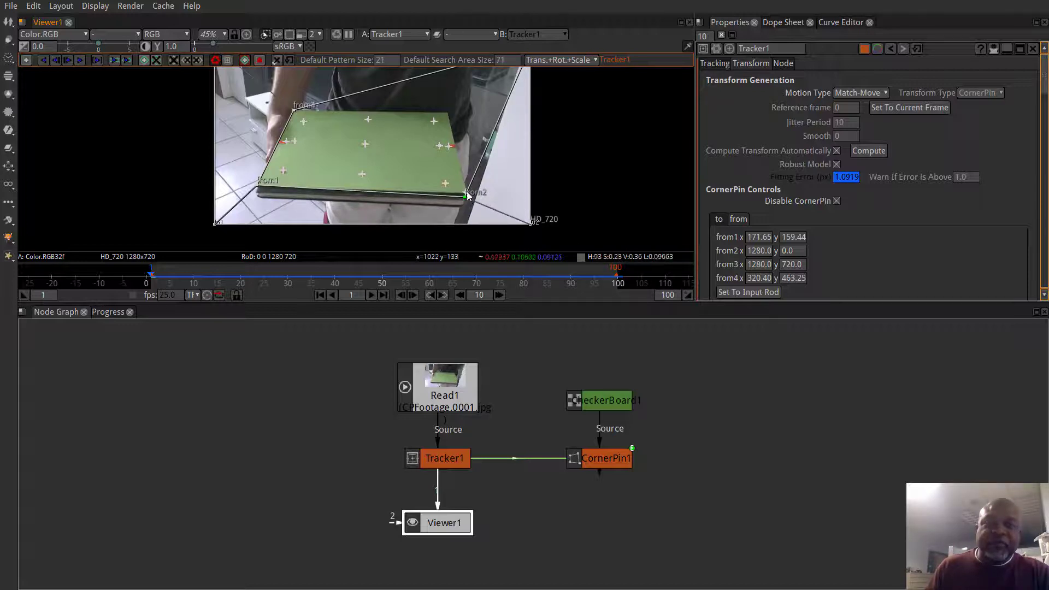
scroll(468, 197, "up", 8)
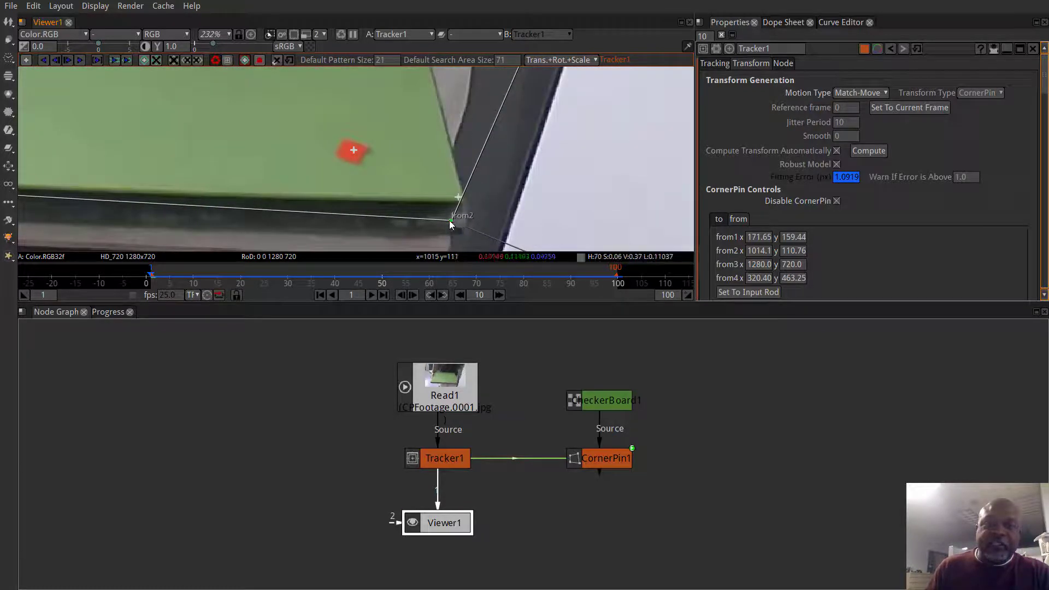
left_click_drag(450, 221, 461, 199)
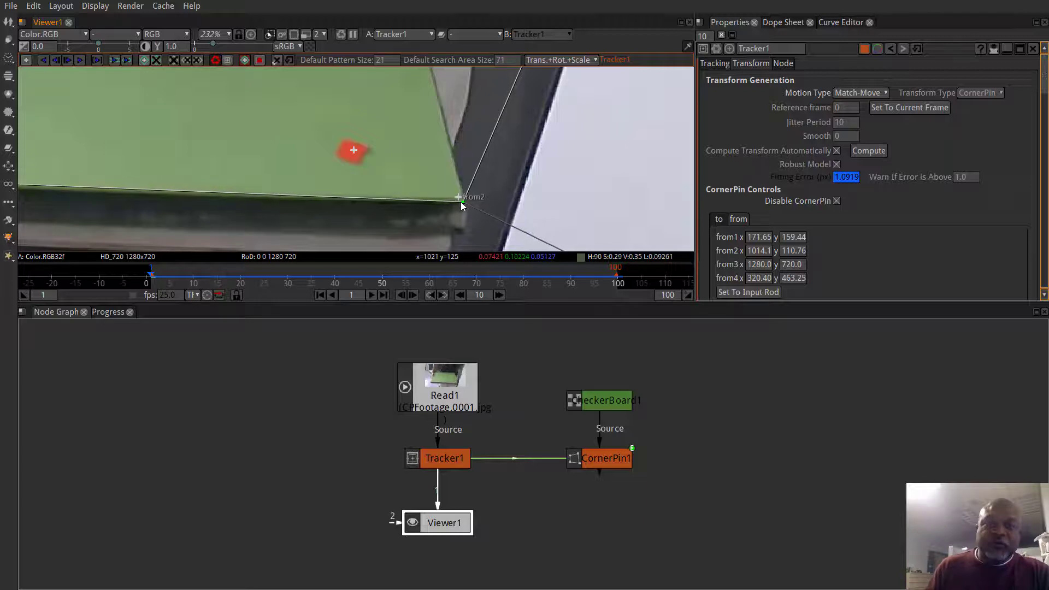
scroll(558, 142, "down", 6)
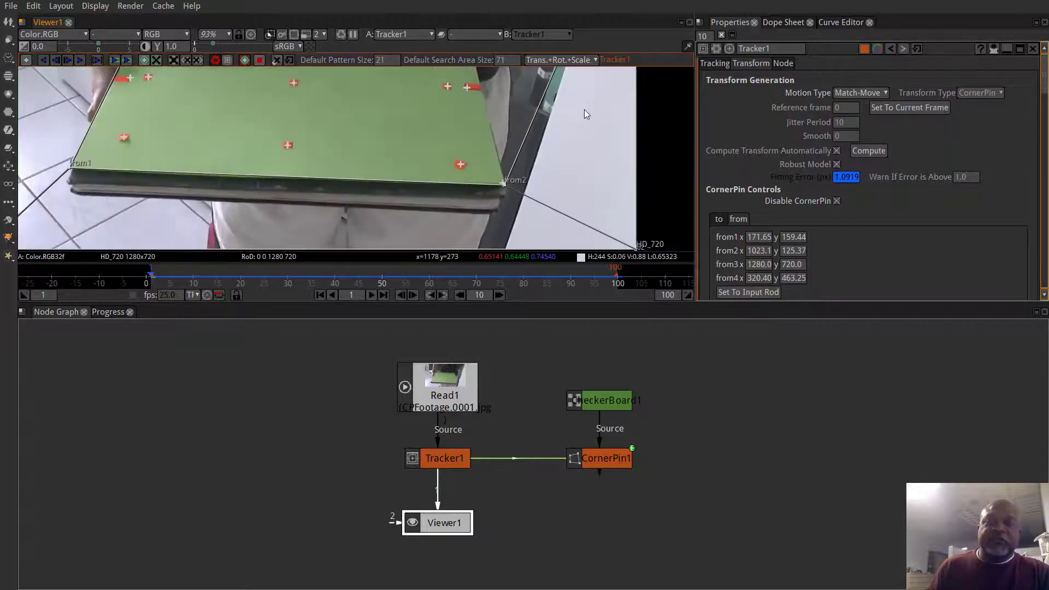
- Move Tracker1's from3 point onto the book's far right corner, at about x 945, y 454
scroll(599, 105, "down", 4)
scroll(533, 100, "up", 4)
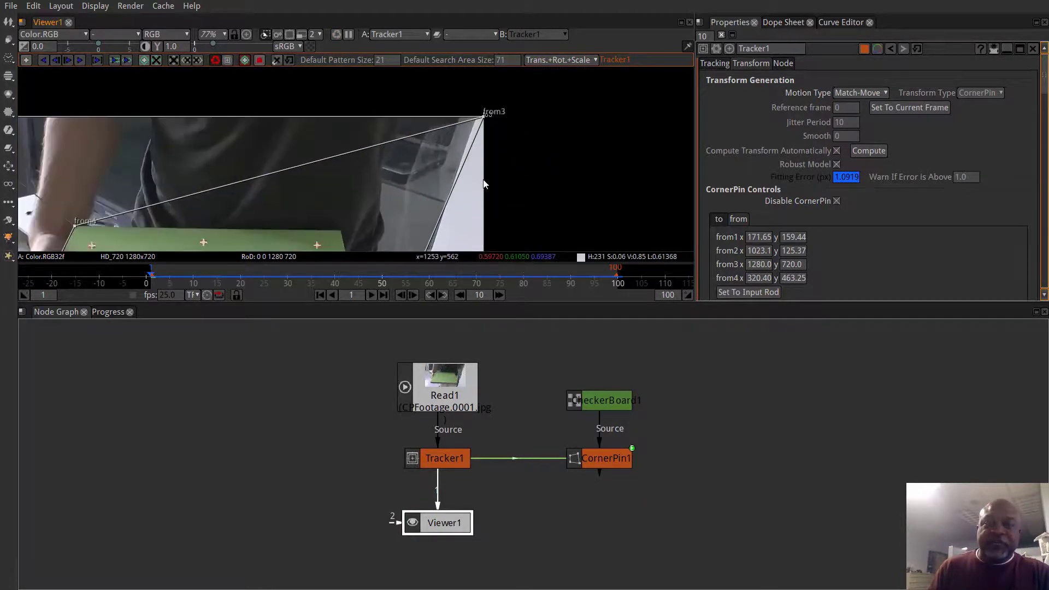
left_click_drag(526, 95, 352, 175)
scroll(385, 210, "up", 10)
scroll(389, 209, "up", 5)
scroll(431, 181, "down", 6)
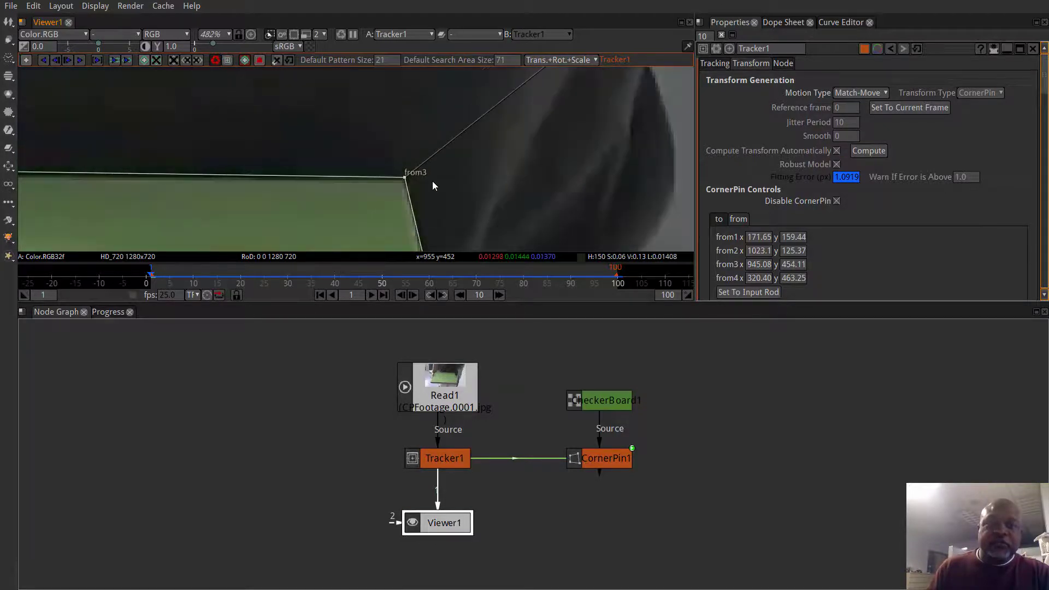
scroll(413, 176, "up", 6)
scroll(530, 211, "down", 12)
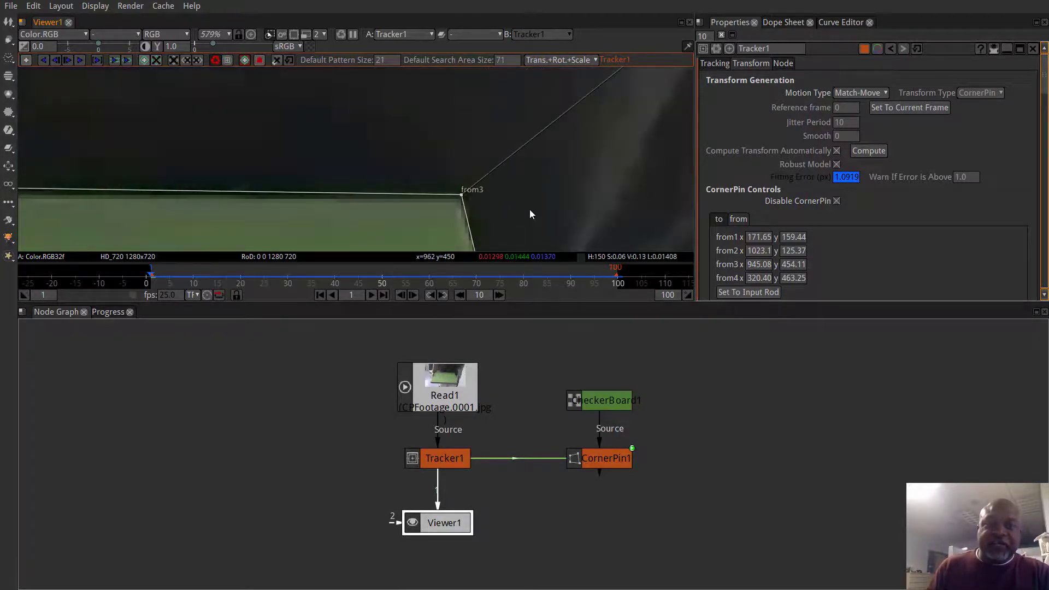
- Nudge the from2 point slightly outward on the book's near right corner, to about x 1024
scroll(493, 210, "up", 8)
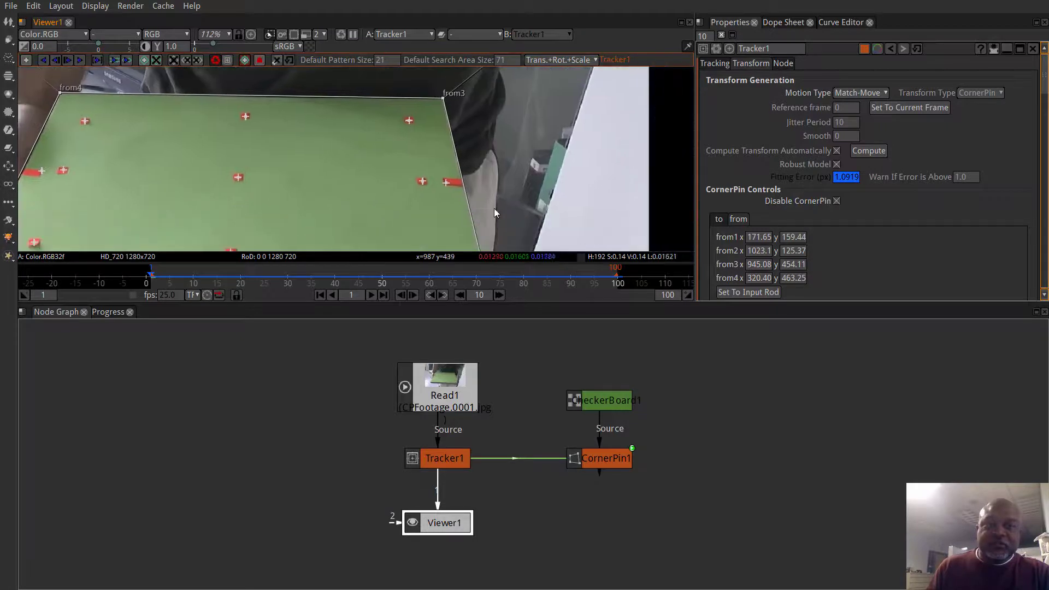
left_click_drag(490, 208, 495, 153)
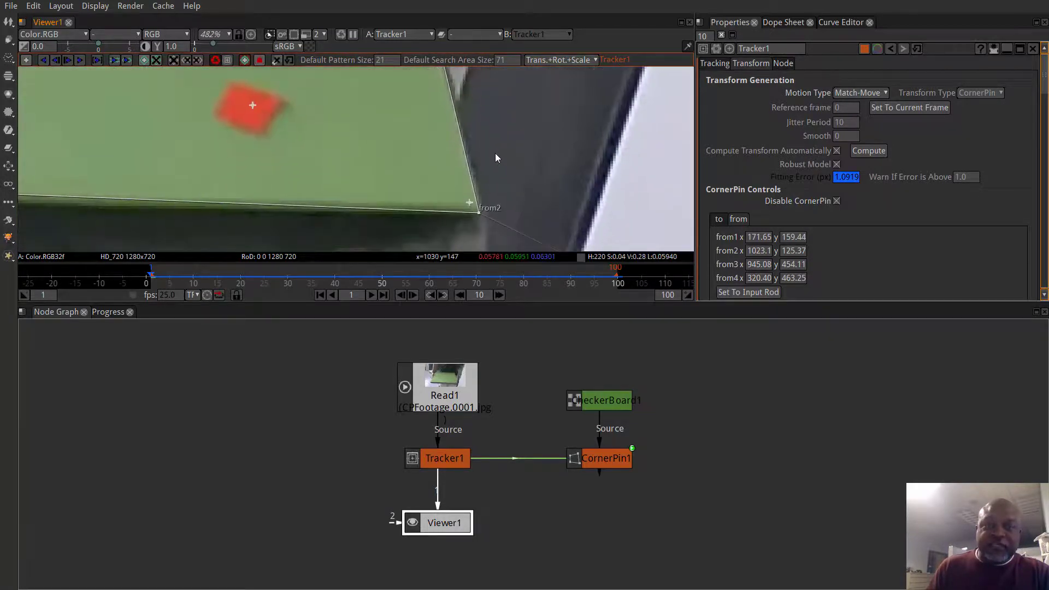
left_click_drag(481, 206, 484, 206)
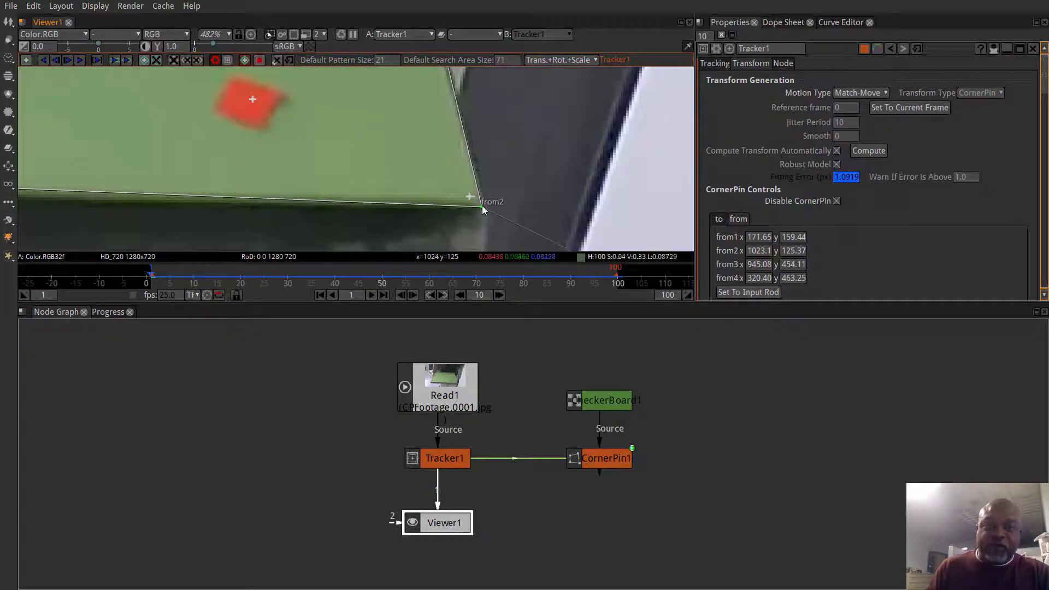
- Nudge the from1 point slightly down on the book's near left corner, to about y 158.9
left_click_drag(153, 146, 341, 186)
scroll(340, 186, "down", 12)
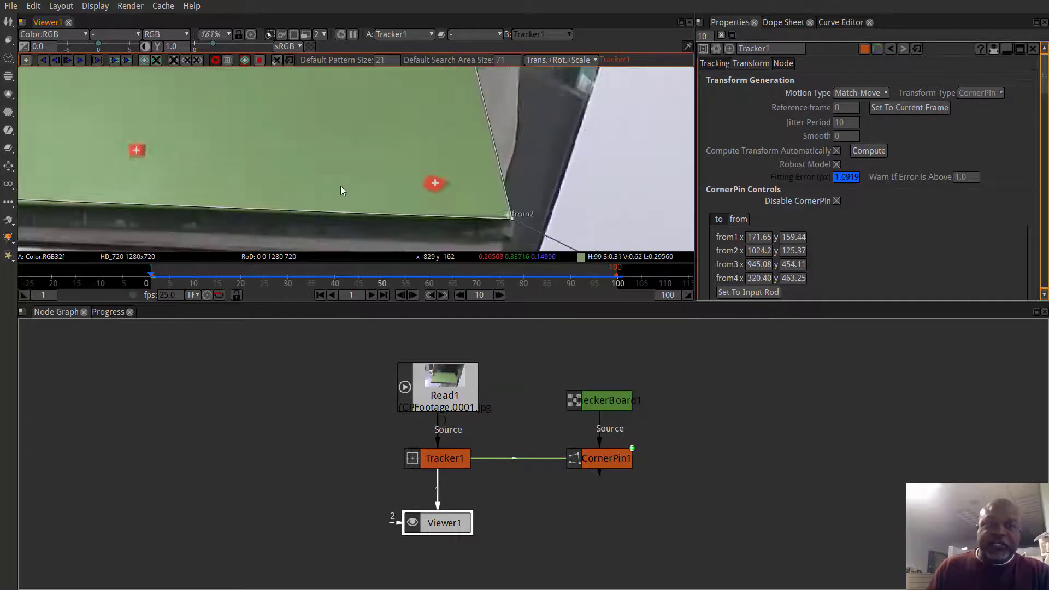
mouse_move(103, 170)
left_mouse_down()
mouse_move(296, 195)
mouse_move(302, 129)
left_mouse_up()
scroll(297, 196, "up", 6)
scroll(205, 169, "up", 5)
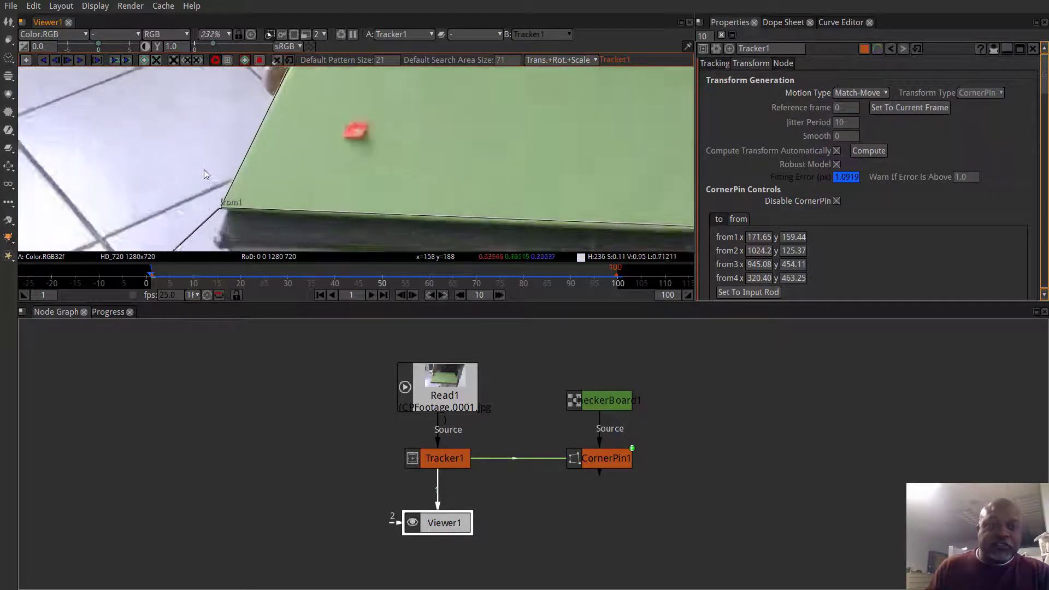
left_click_drag(305, 205, 299, 164)
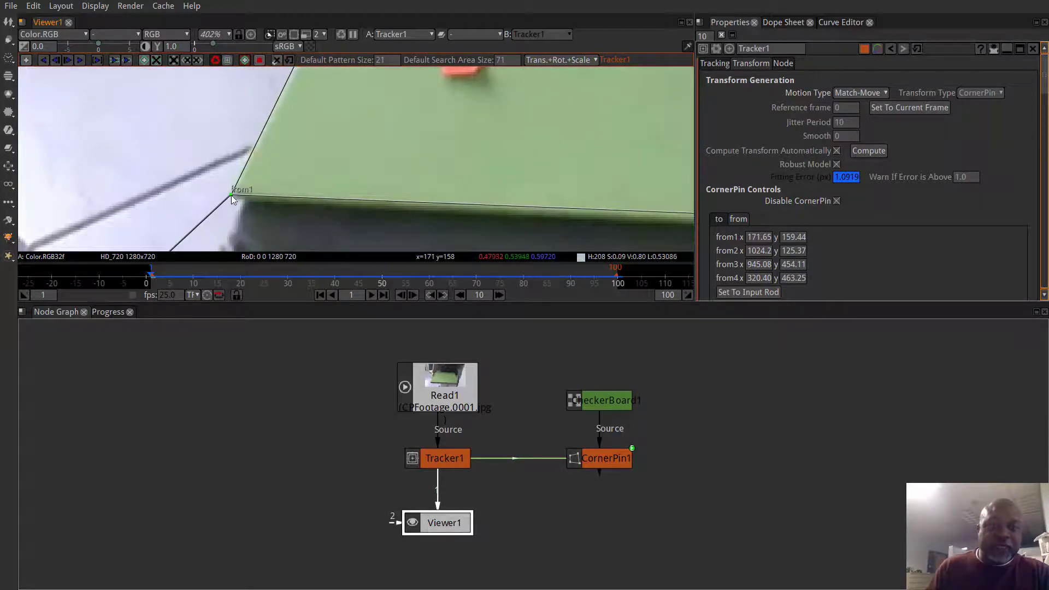
left_click_drag(230, 195, 231, 197)
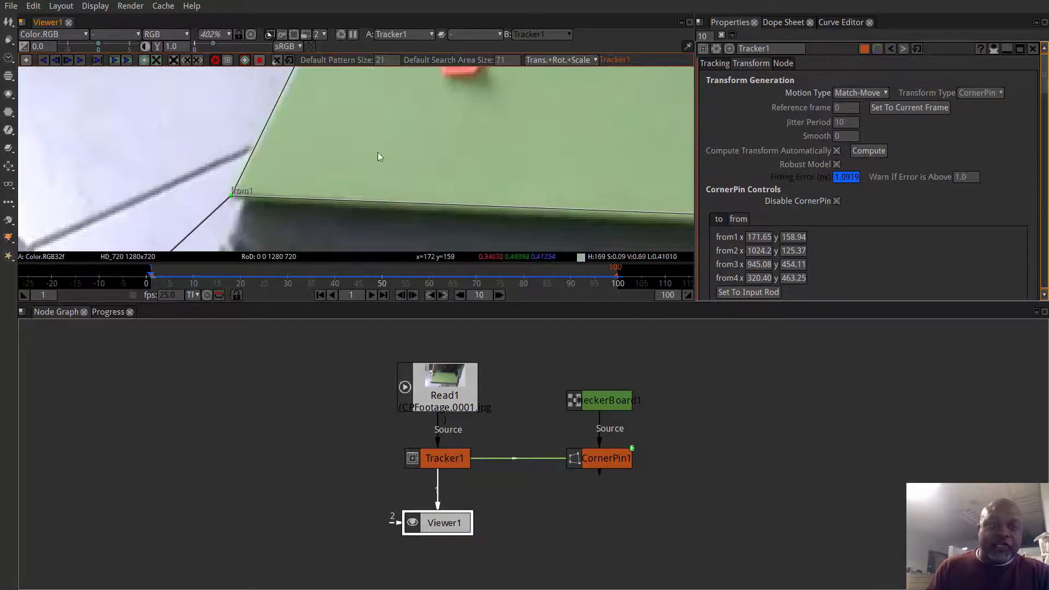
- Inspect how the from outline follows the book's left edge up to from4 and around the whole cover
left_click_drag(379, 81, 296, 285)
left_click_drag(346, 126, 313, 248)
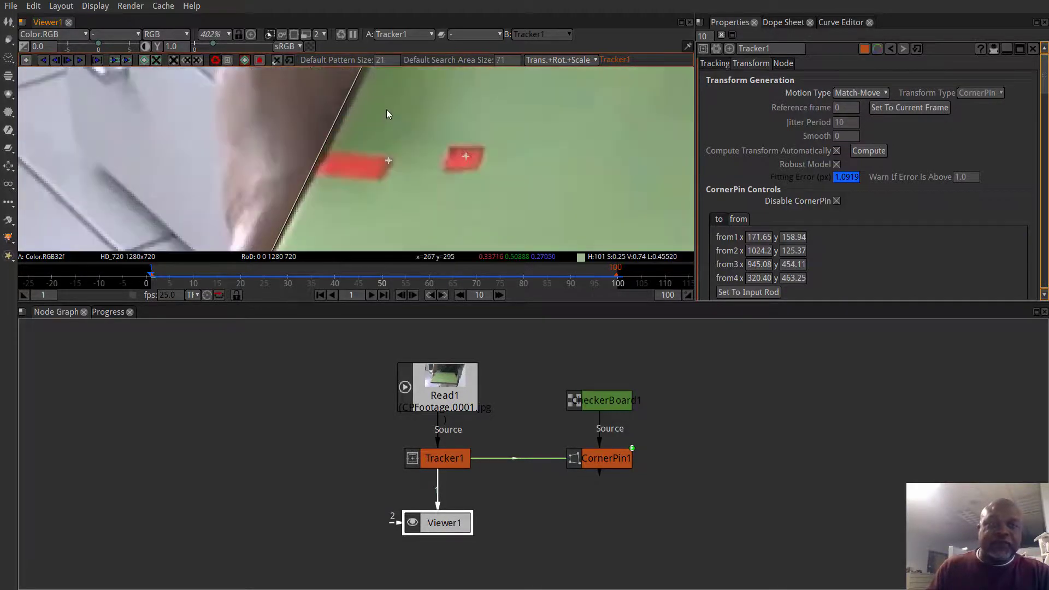
scroll(386, 109, "down", 1)
left_click_drag(385, 109, 369, 272)
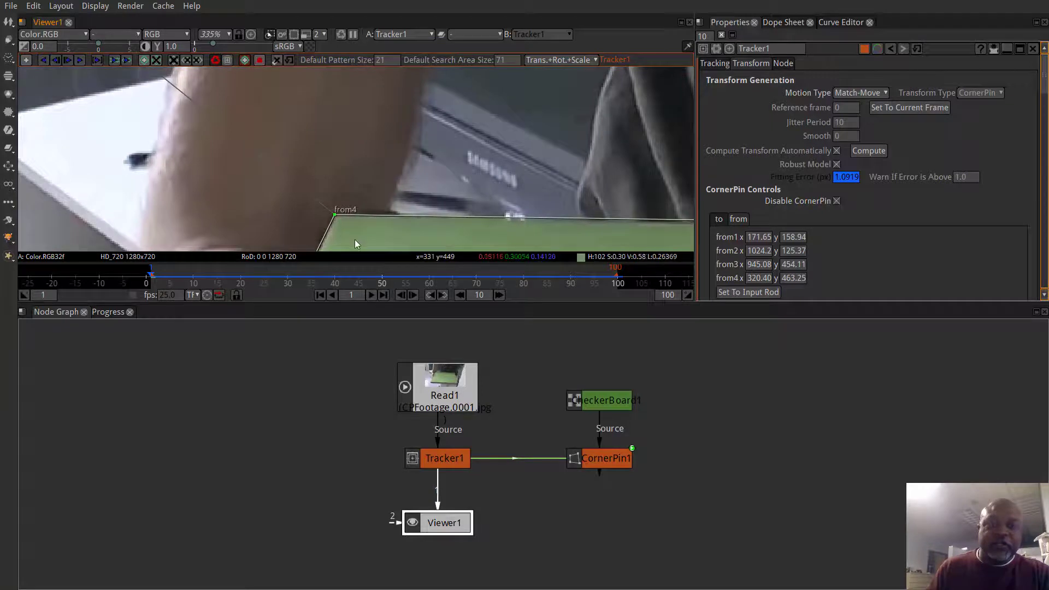
scroll(356, 239, "down", 6)
left_click_drag(365, 224, 385, 91)
scroll(353, 109, "up", 8)
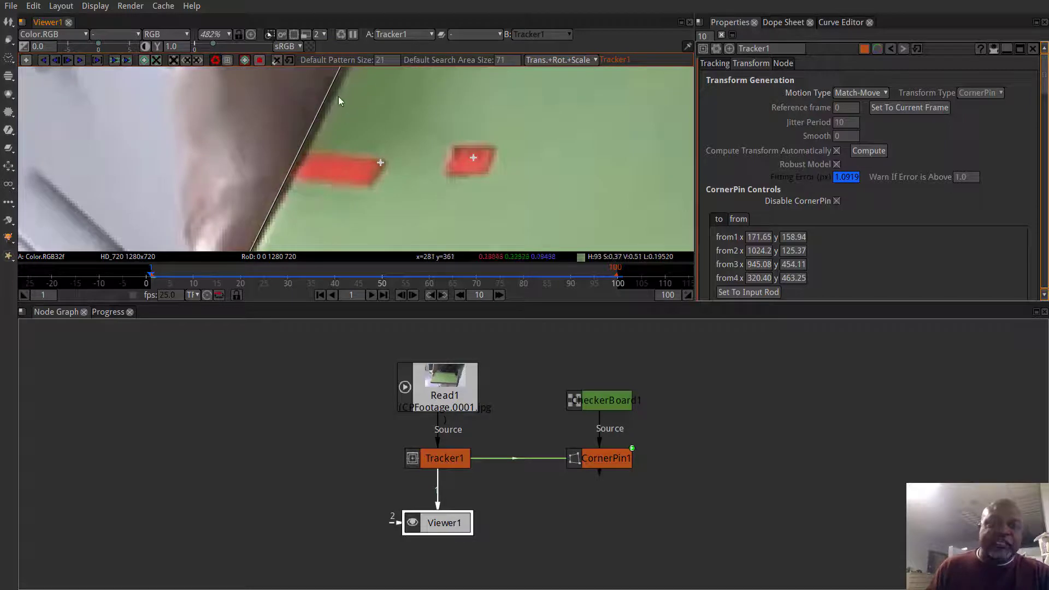
scroll(320, 205, "down", 12)
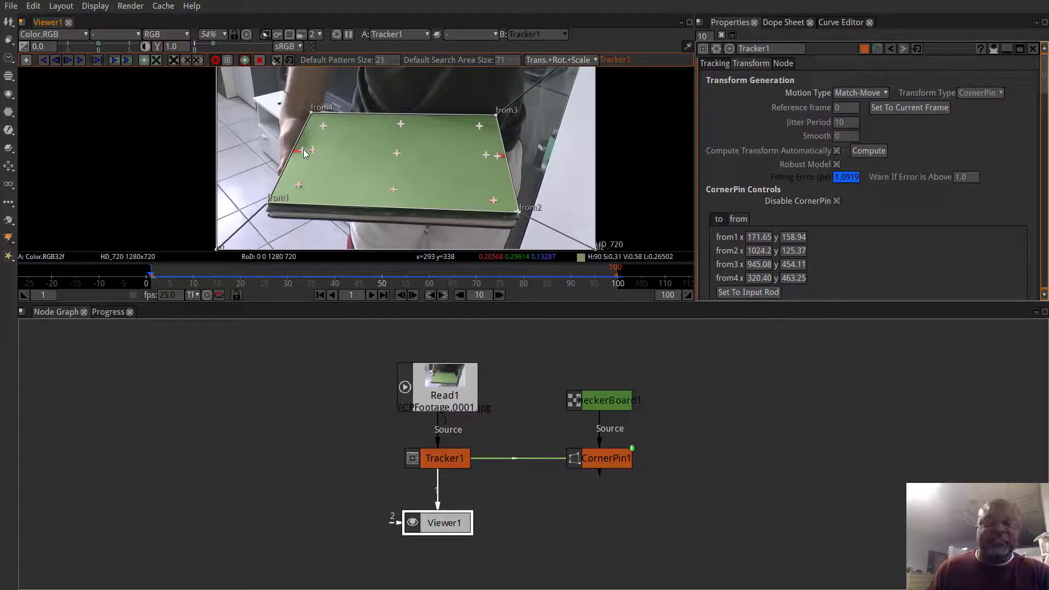
scroll(428, 192, "down", 2)
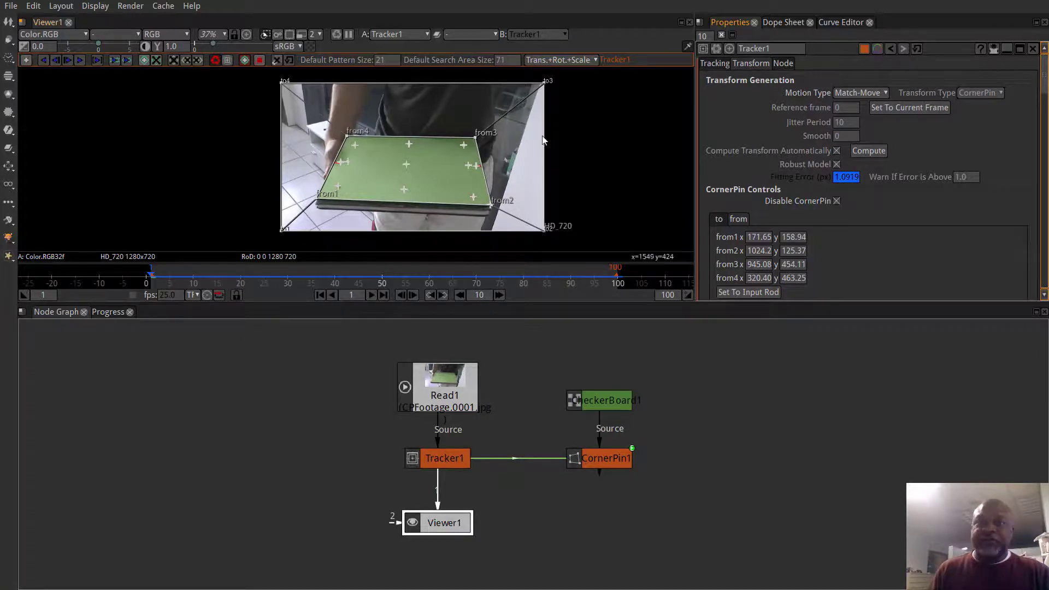
left_click_drag(503, 163, 488, 129)
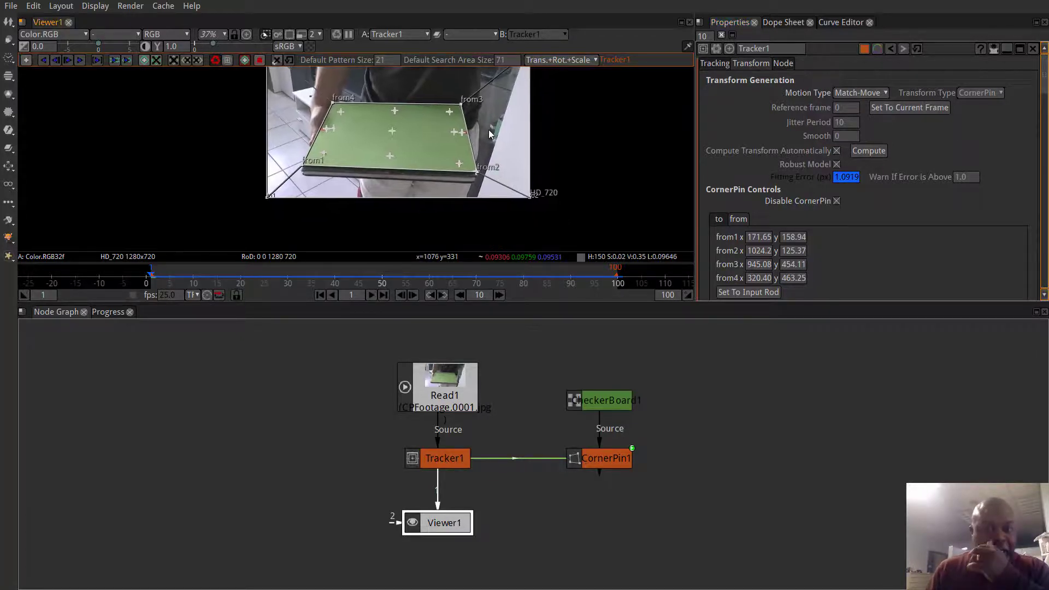
- Add a Merge node after CornerPin1 and connect its B input to the Read1 footage
left_click(606, 465)
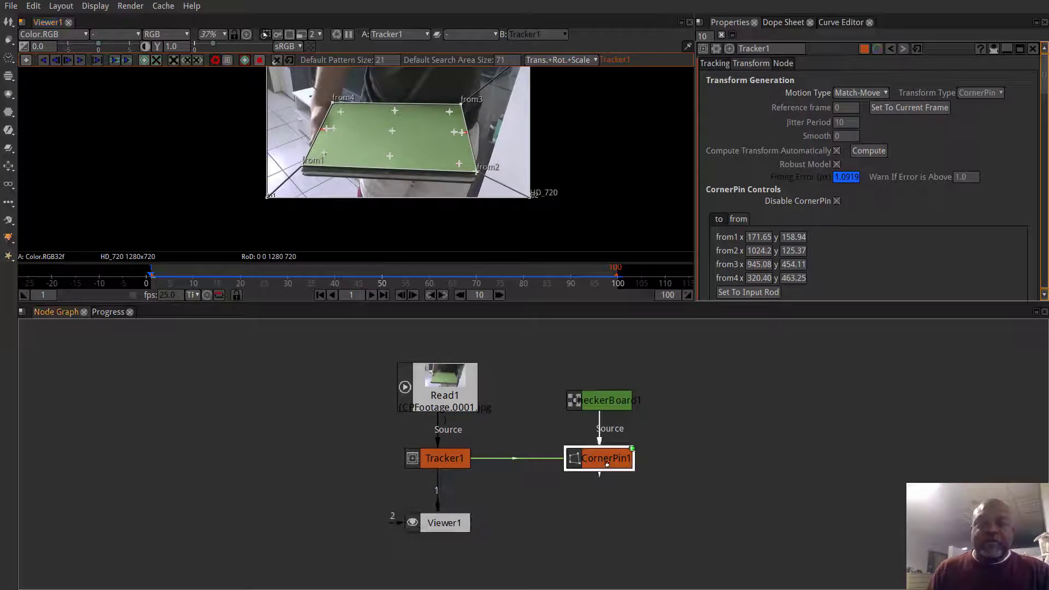
key("m")
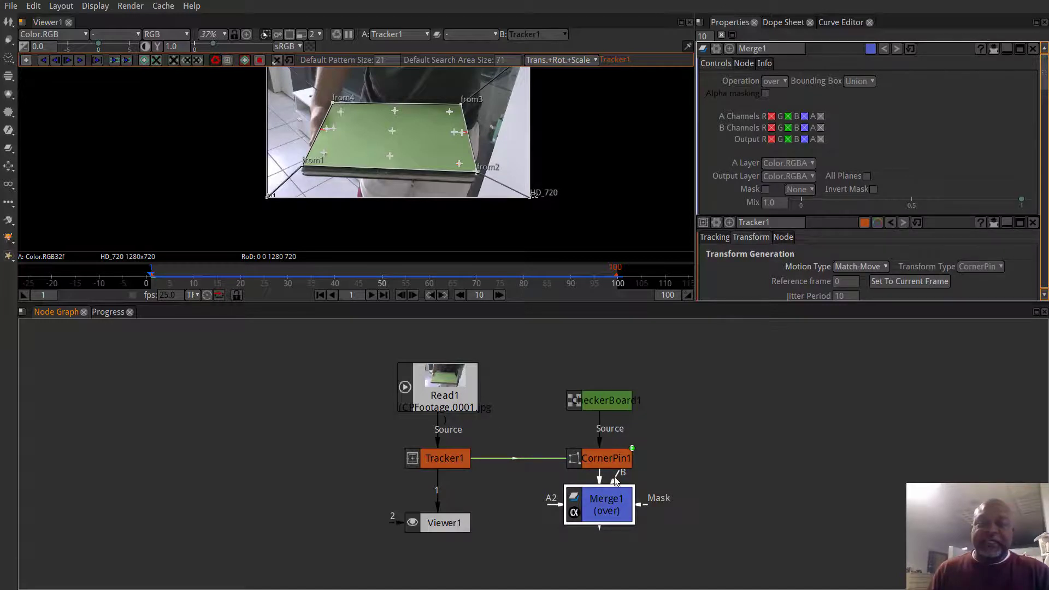
left_click_drag(615, 480, 443, 456)
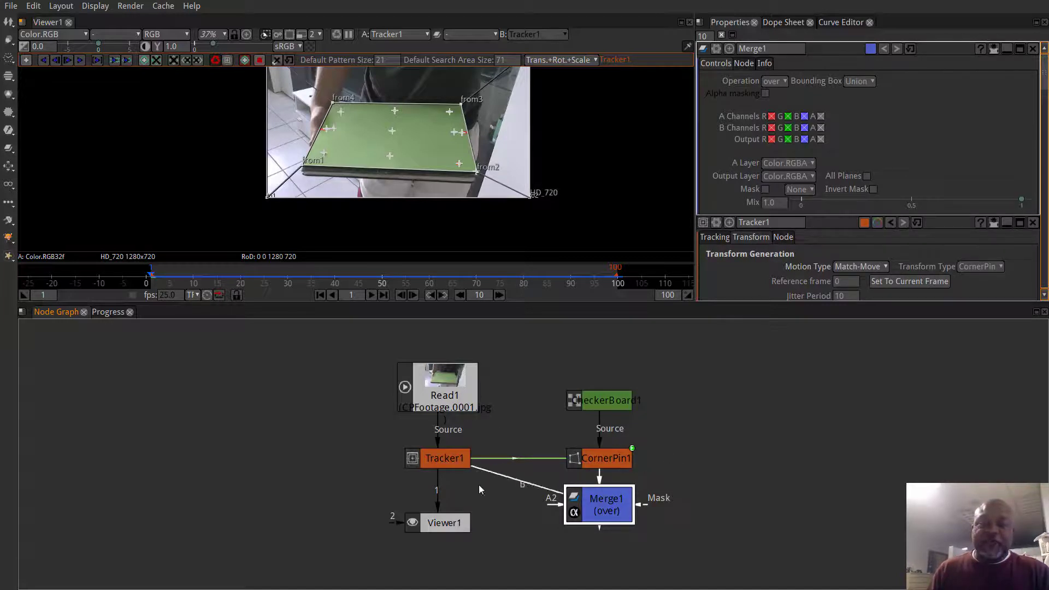
left_click_drag(558, 492, 456, 383)
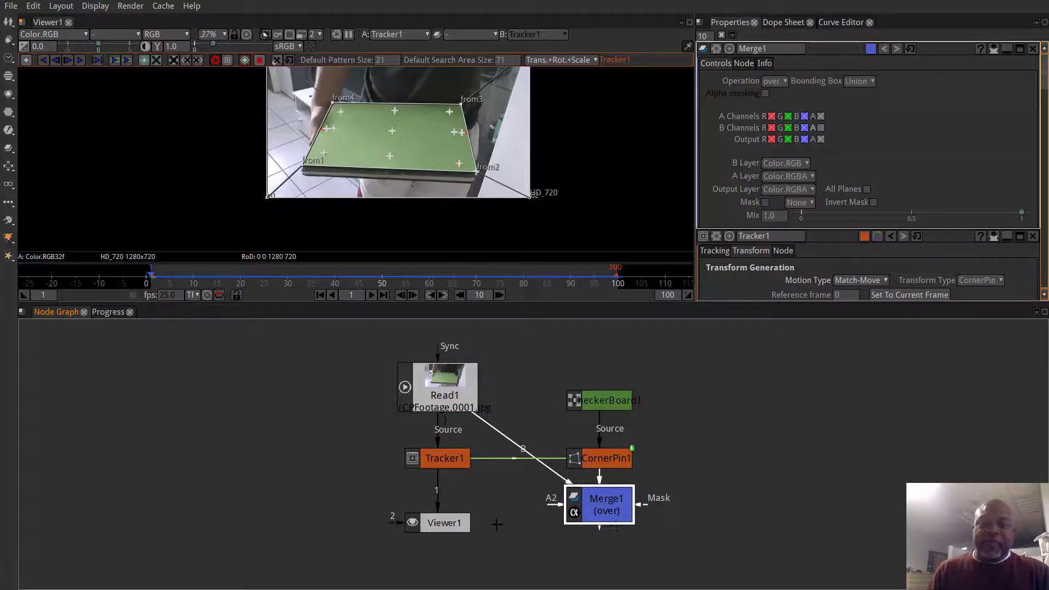
- Move the Viewer1 node slightly closer to Tracker1 in the node graph
left_click_drag(460, 524, 459, 506)
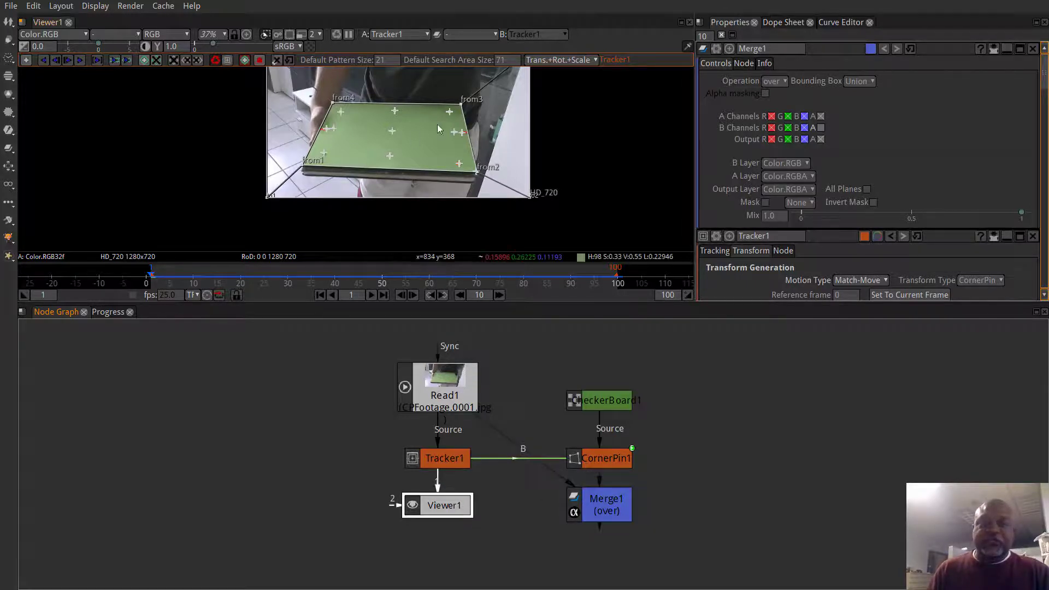
scroll(446, 98, "up", 1)
scroll(446, 98, "down", 2)
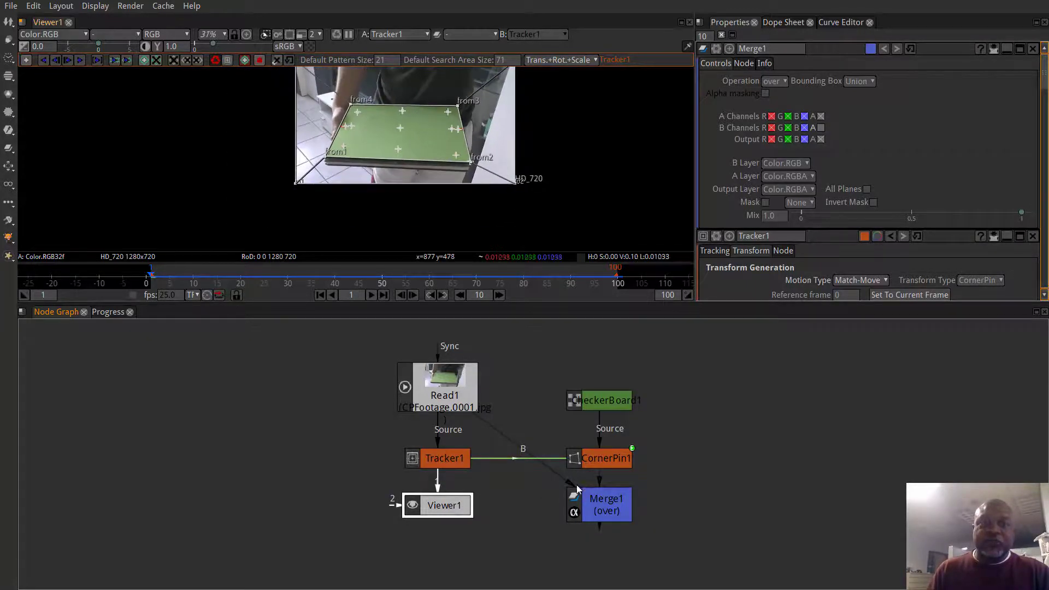
left_click(452, 525)
left_click_drag(453, 508, 452, 520)
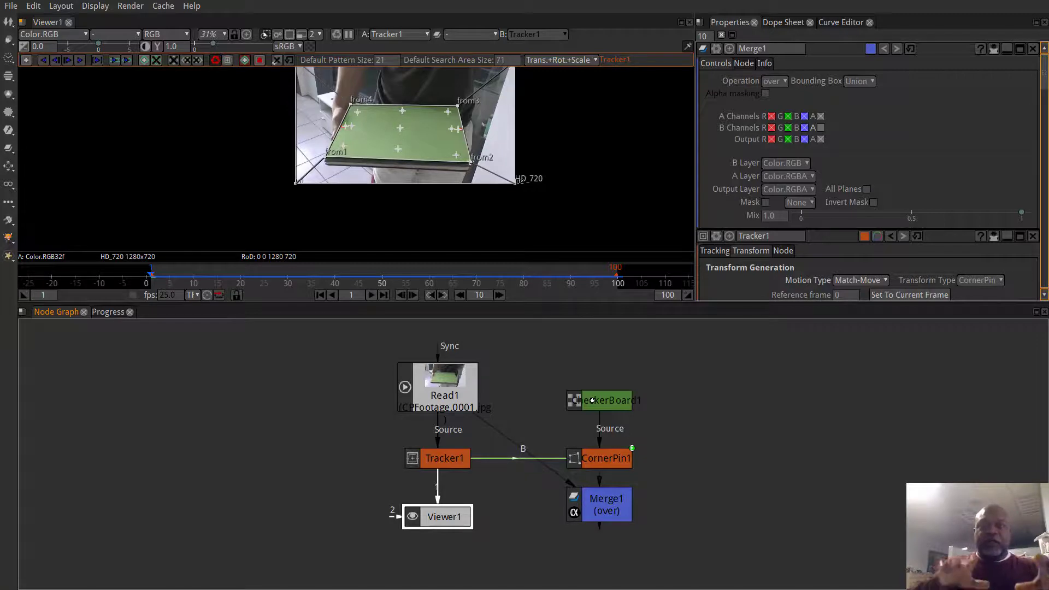
- Display Merge1's output through Viewer1's input 2 and move the Merge1 node slightly lower
left_click(614, 511)
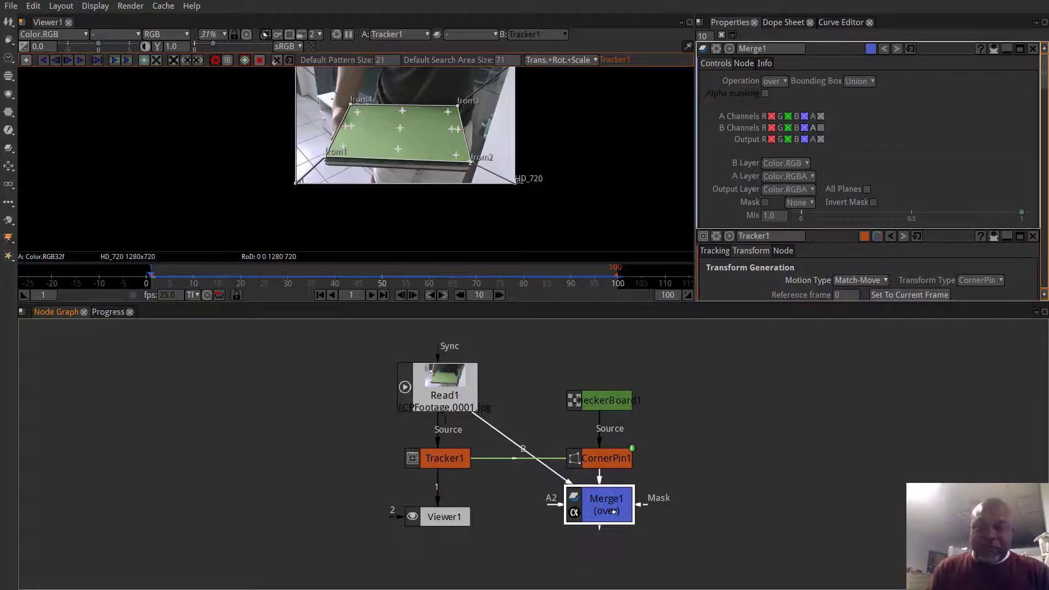
key("2")
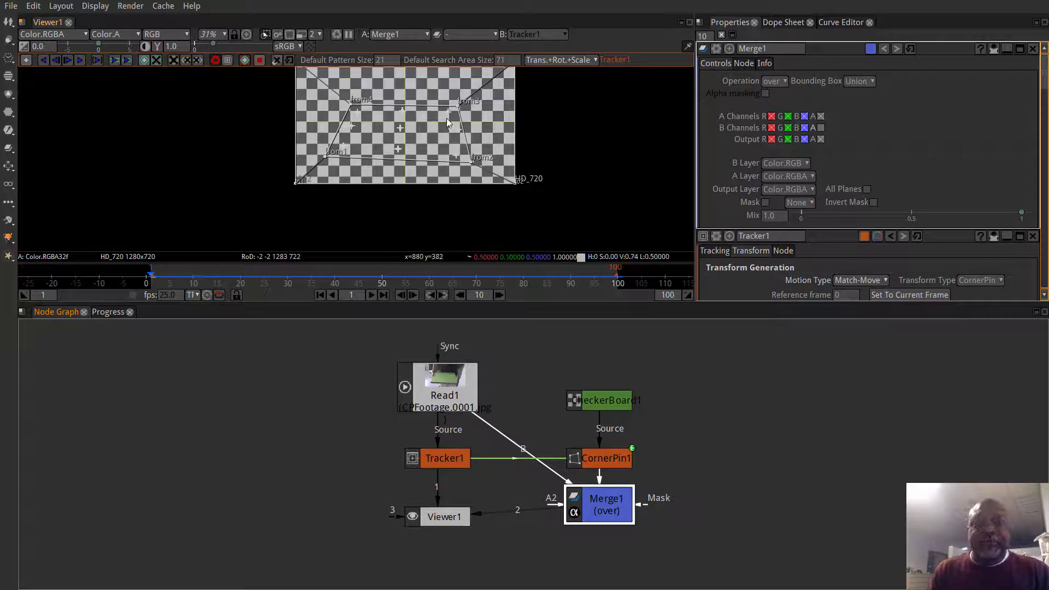
scroll(426, 113, "down", 2)
scroll(426, 113, "up", 2)
left_click_drag(435, 114, 436, 130)
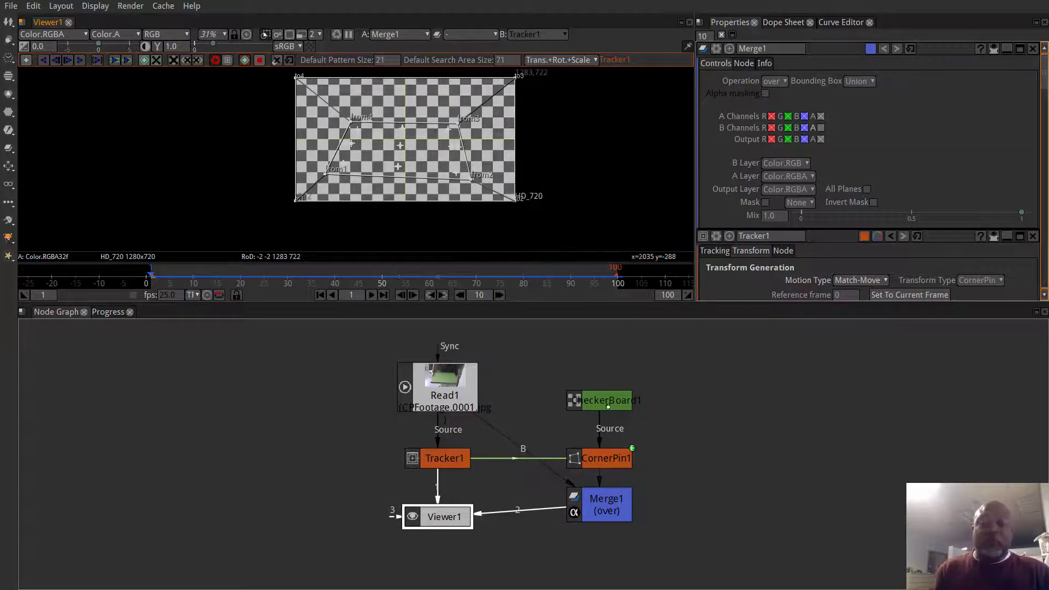
left_click_drag(619, 508, 619, 520)
- Check Tracker1's from points and overlay setting, and switch the viewer back to the footage on input 1
left_click(457, 465)
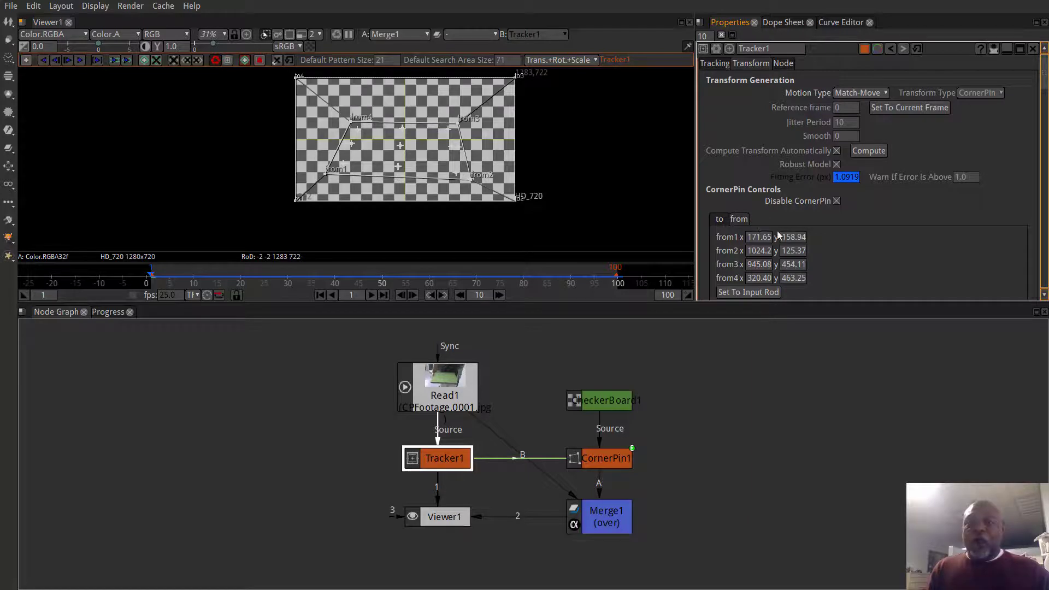
scroll(791, 217, "down", 3)
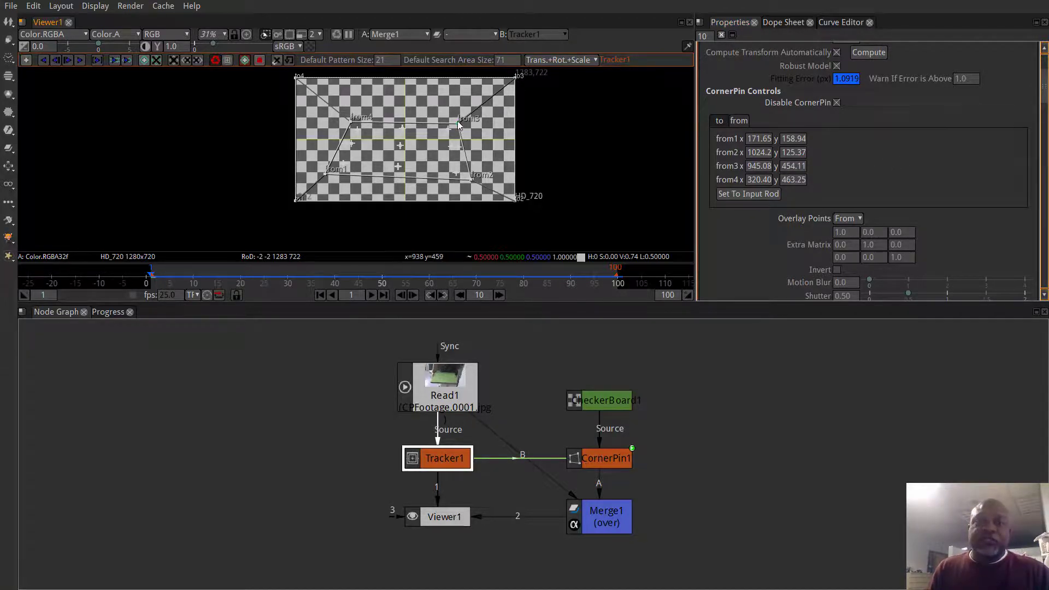
key("1")
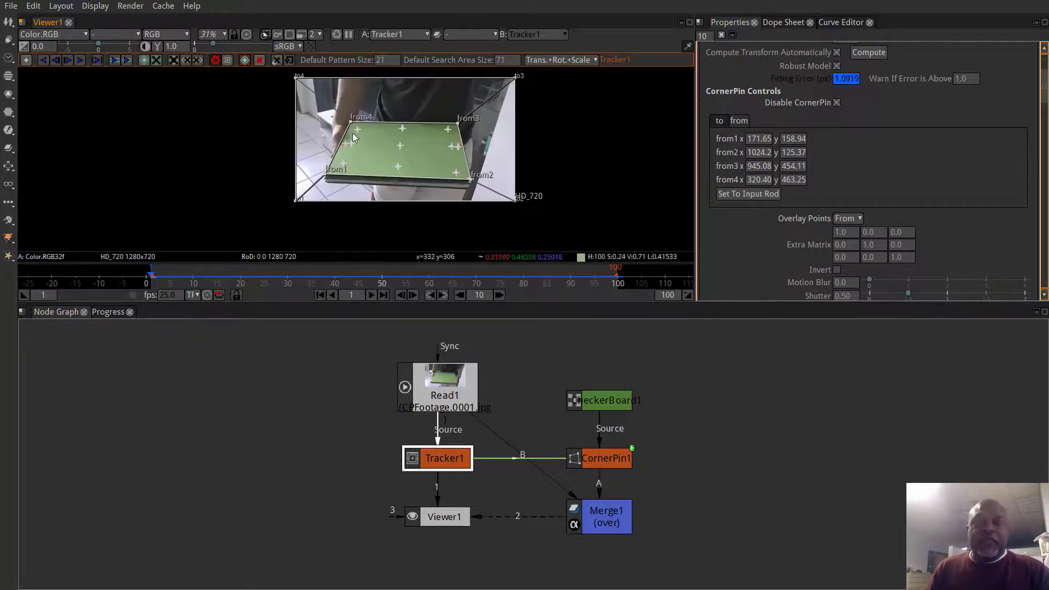
- Display Merge1's output through viewer input 2 and examine Tracker1's from points over the checkerboard
key("2")
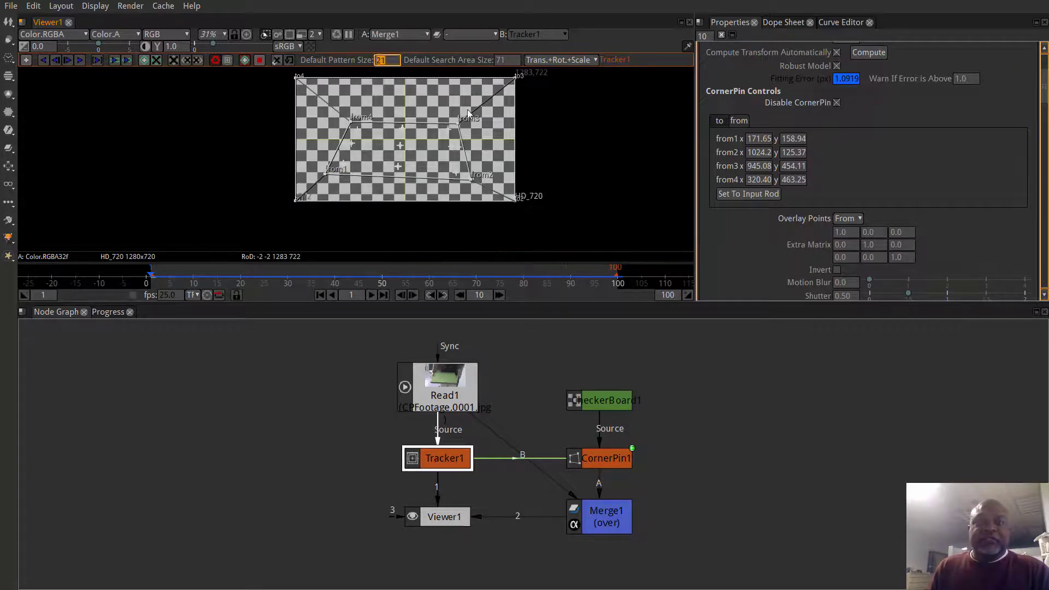
left_click(458, 124)
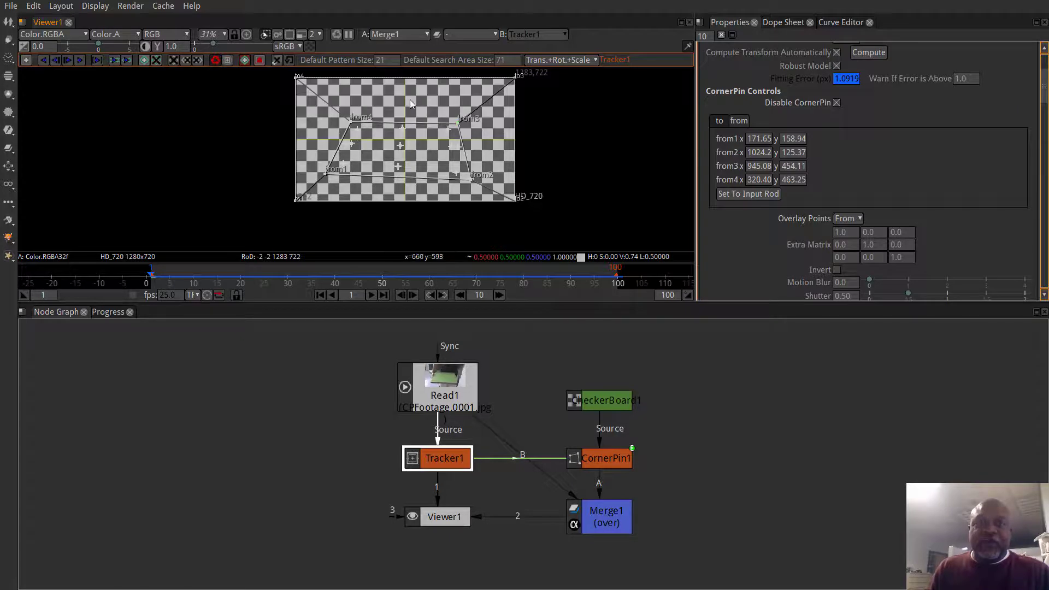
left_click(326, 174)
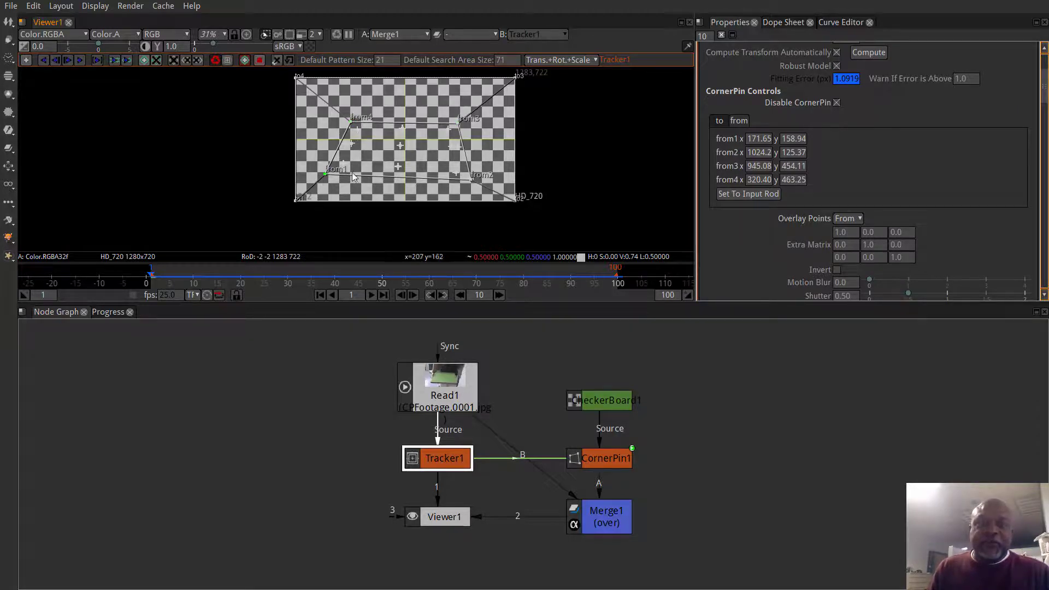
left_click(471, 180)
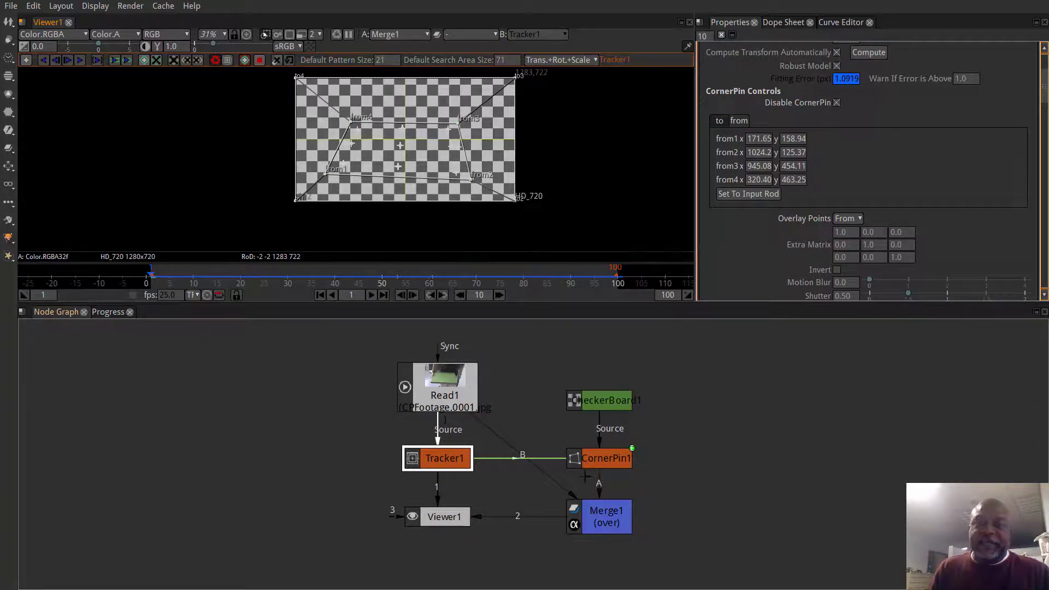
- Open CornerPin1's settings and examine its from points, Overlay Points option and remaining controls
left_click(607, 461)
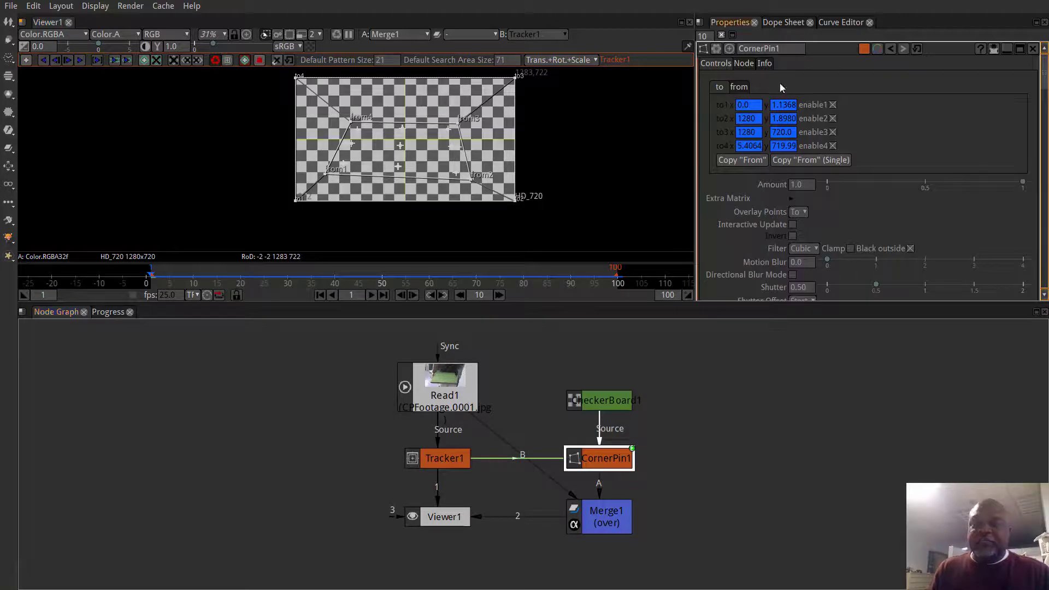
left_click(740, 87)
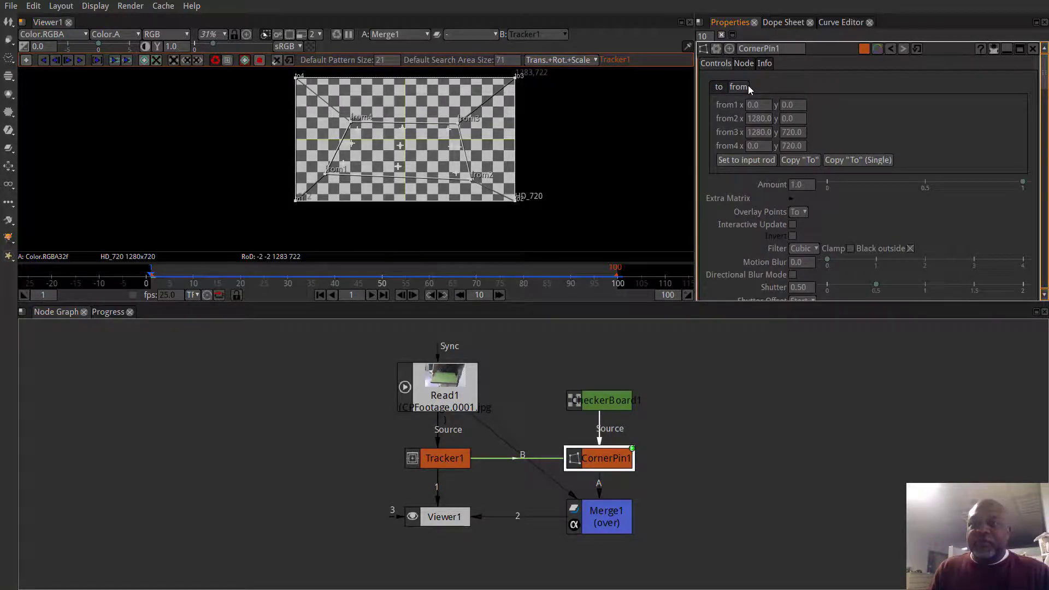
left_click(798, 212)
left_click(909, 147)
scroll(802, 110, "down", 3)
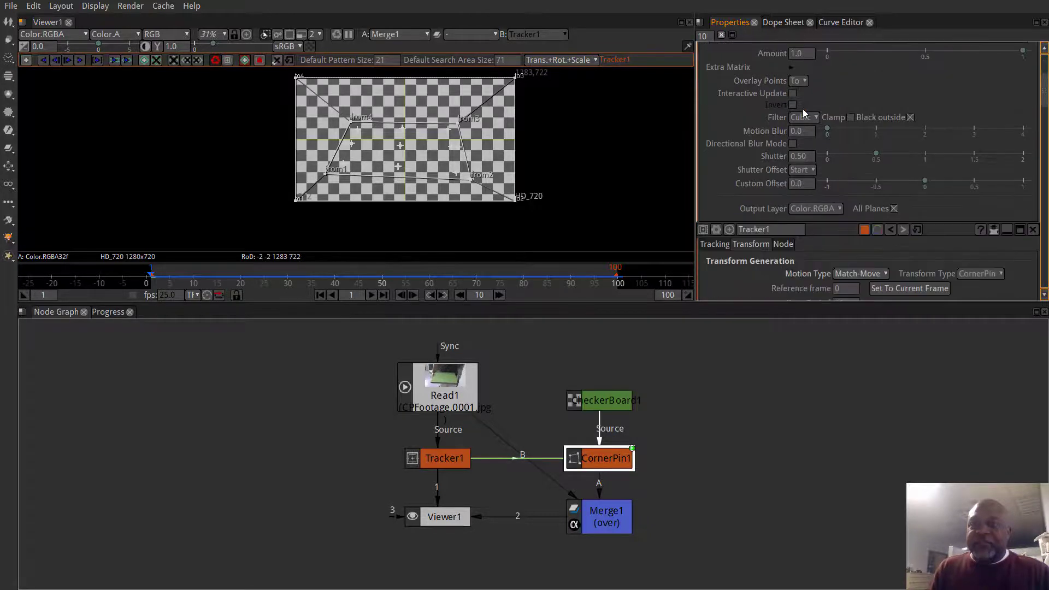
scroll(802, 110, "up", 3)
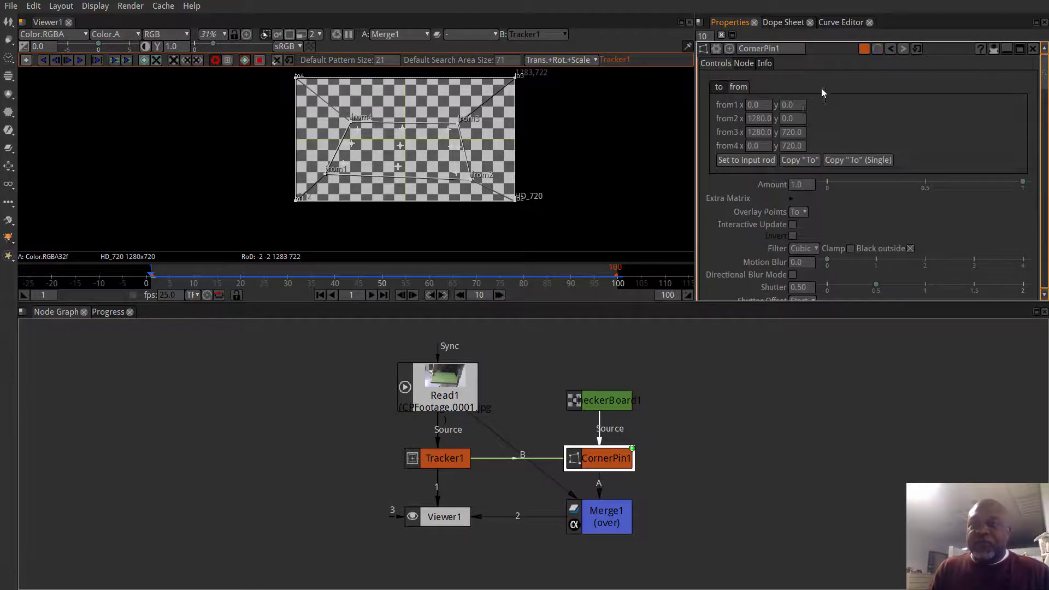
left_click(756, 163)
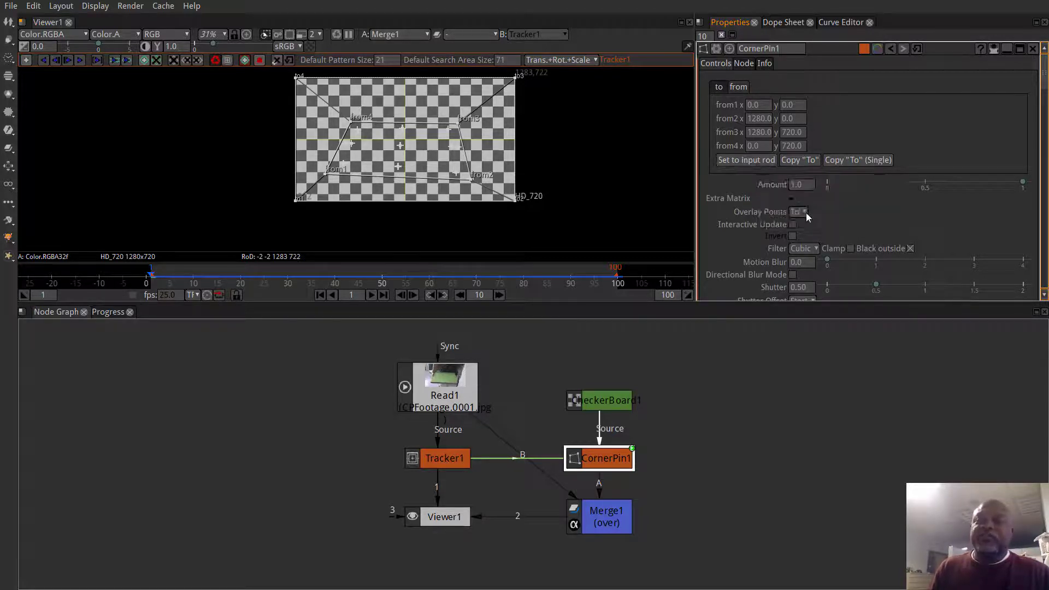
left_click(746, 161)
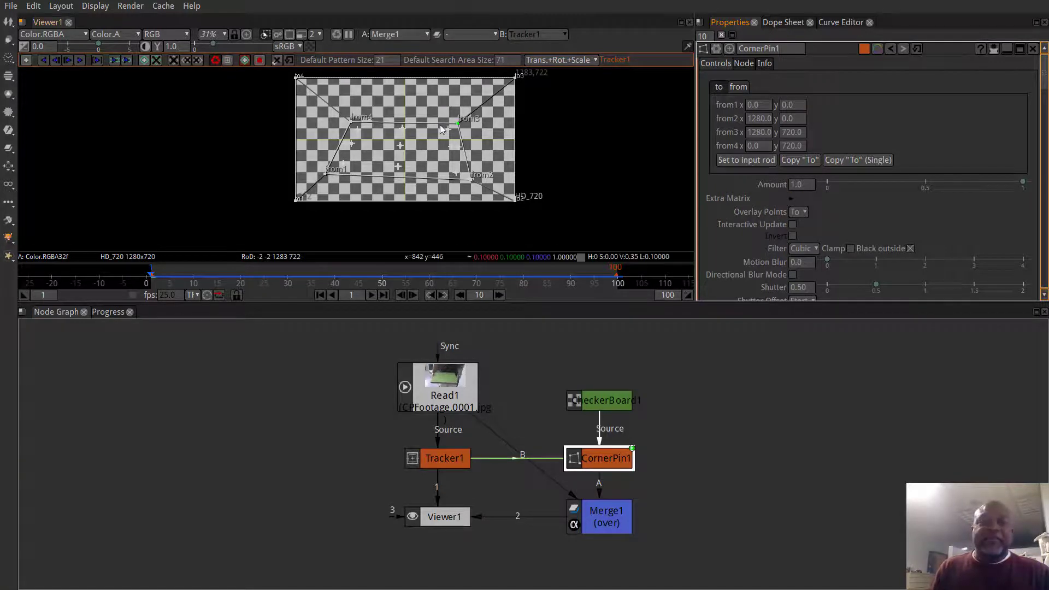
- Turn off Disable CornerPin in Tracker1's transform settings
double_click(438, 457)
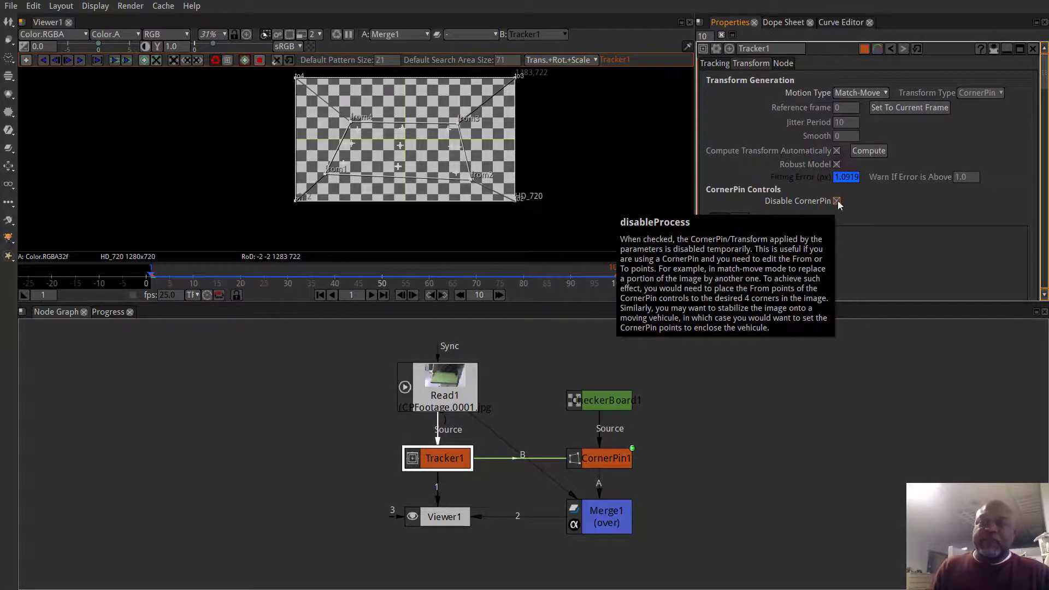
left_click(835, 202)
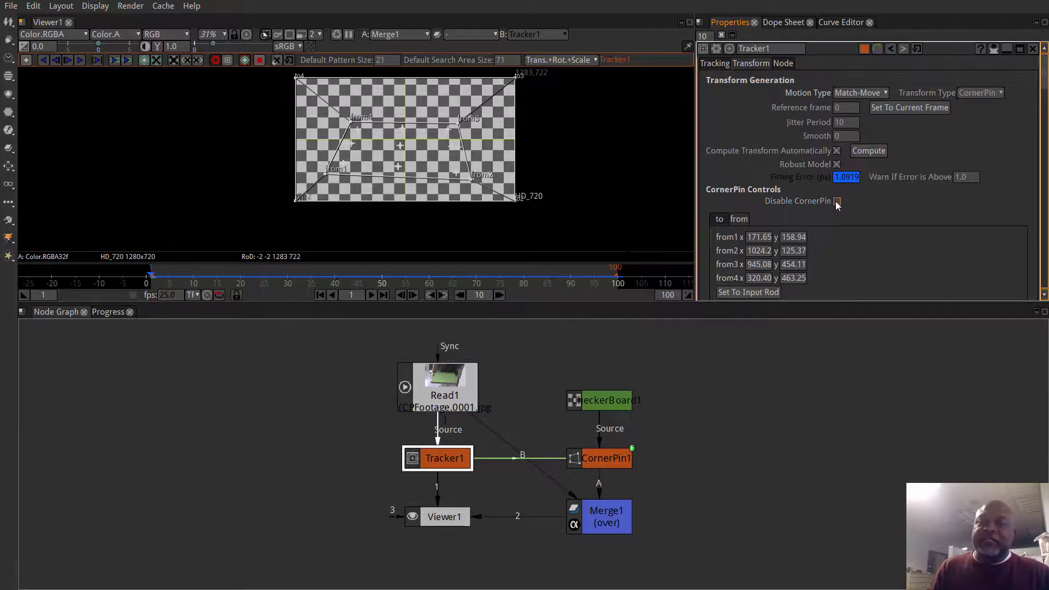
left_click(869, 151)
left_click(876, 154)
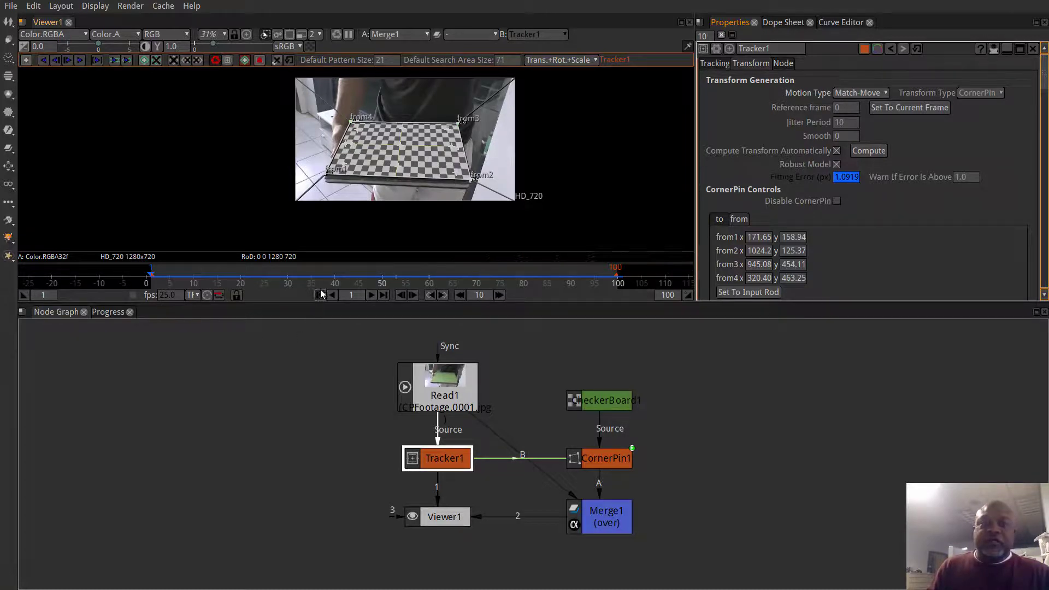
- Play the merged result repeatedly to check how the checkerboard follows the book, and return to frame 1
left_click(371, 296)
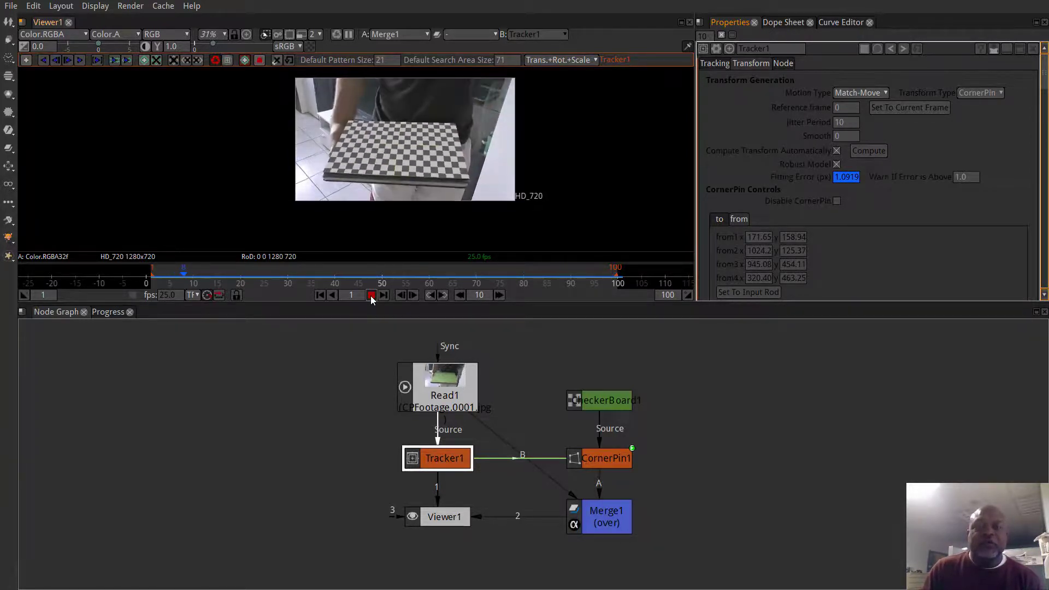
scroll(452, 146, "up", 3)
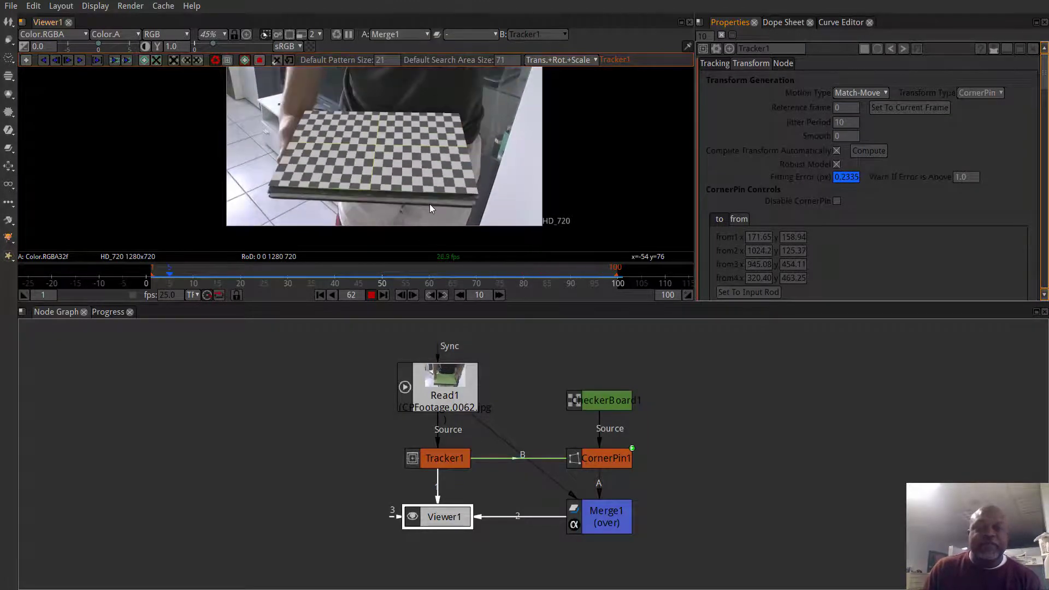
left_click(371, 295)
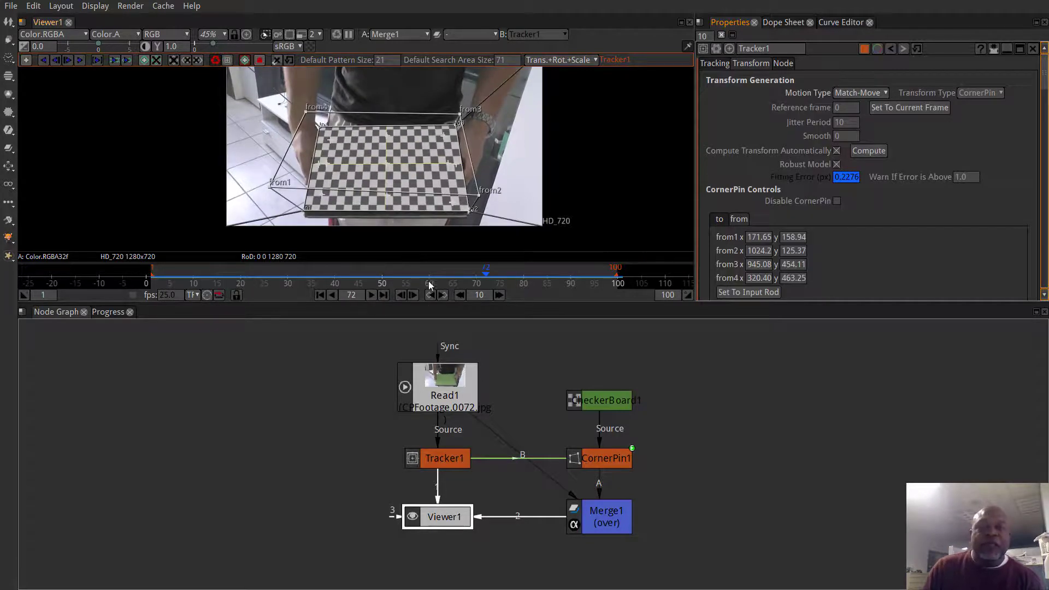
left_click(371, 295)
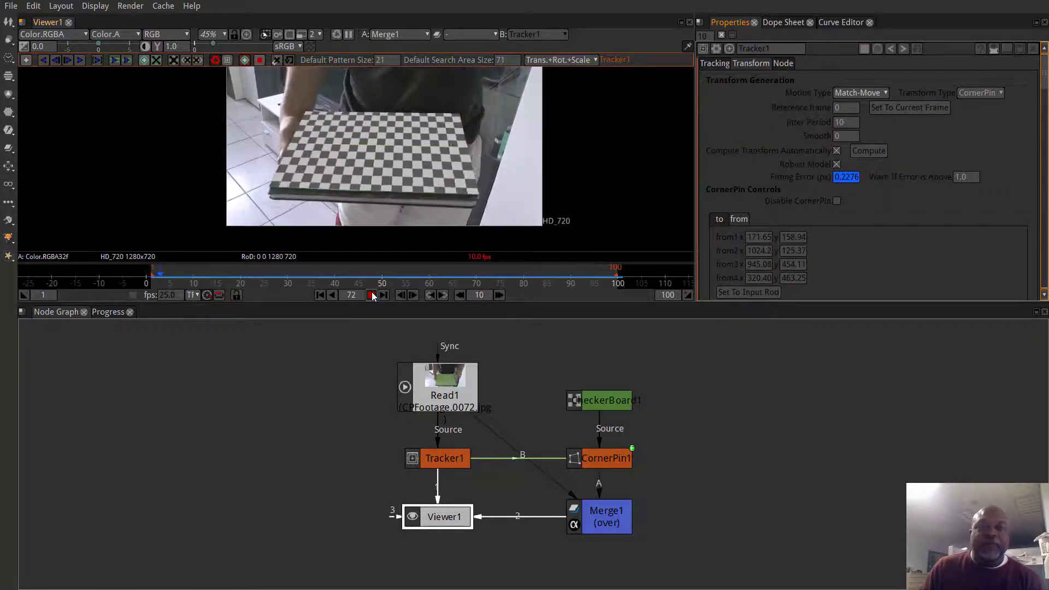
left_click(371, 296)
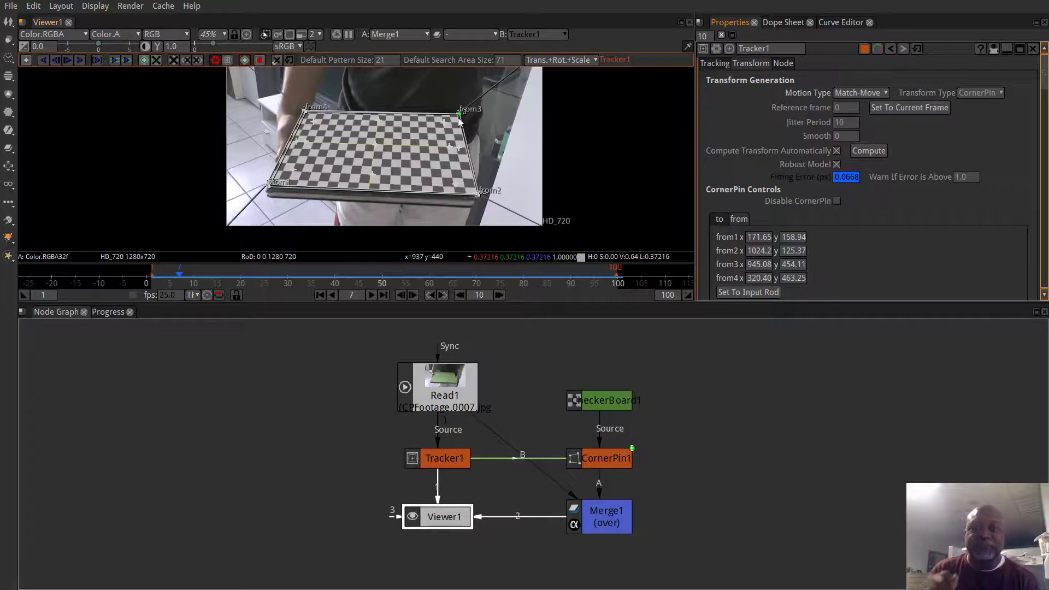
left_click(321, 295)
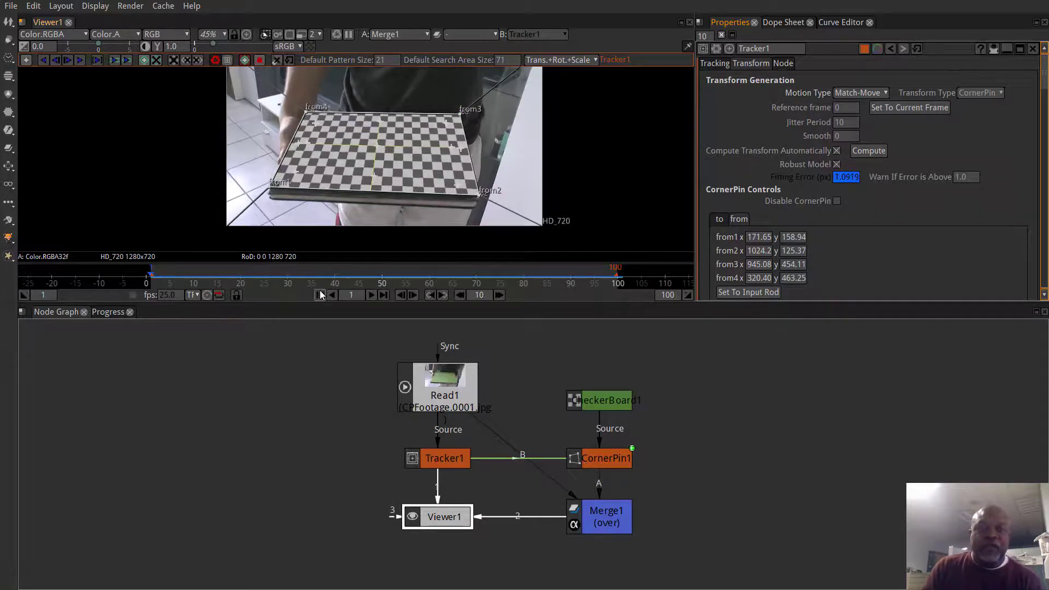
left_click(371, 295)
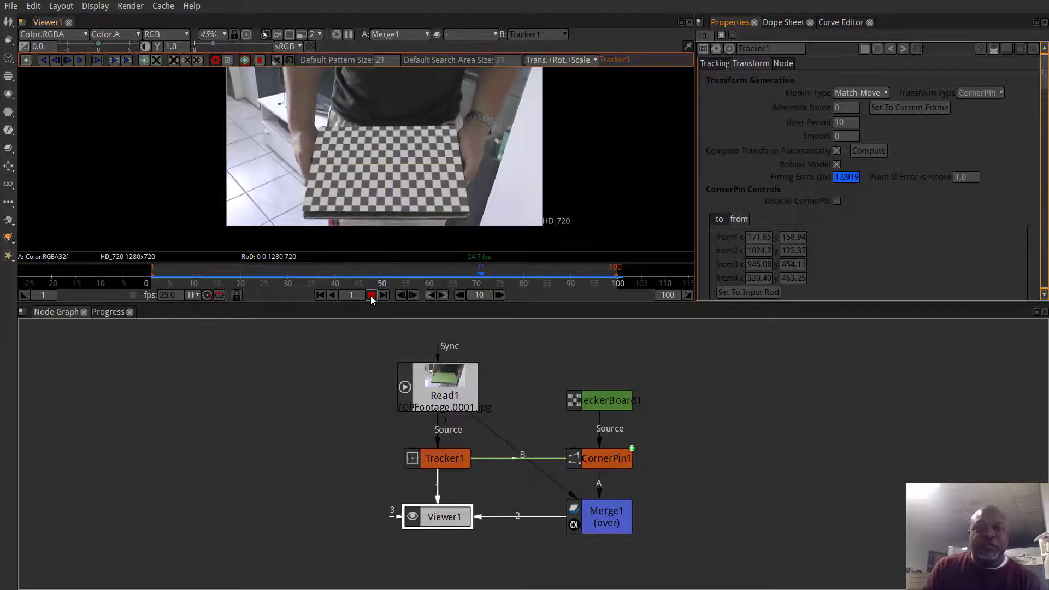
left_click(370, 295)
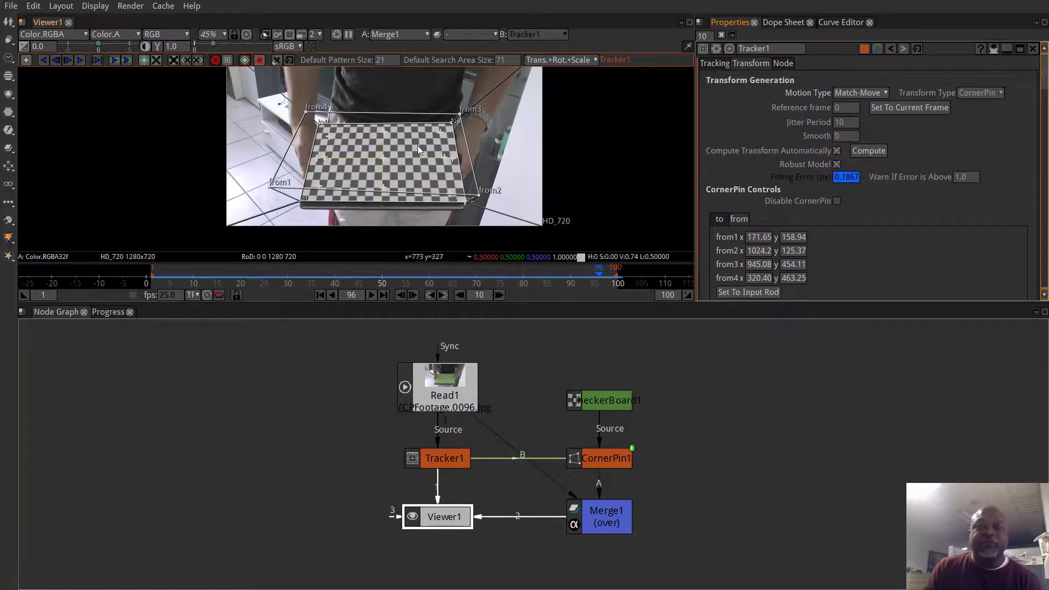
left_click(320, 295)
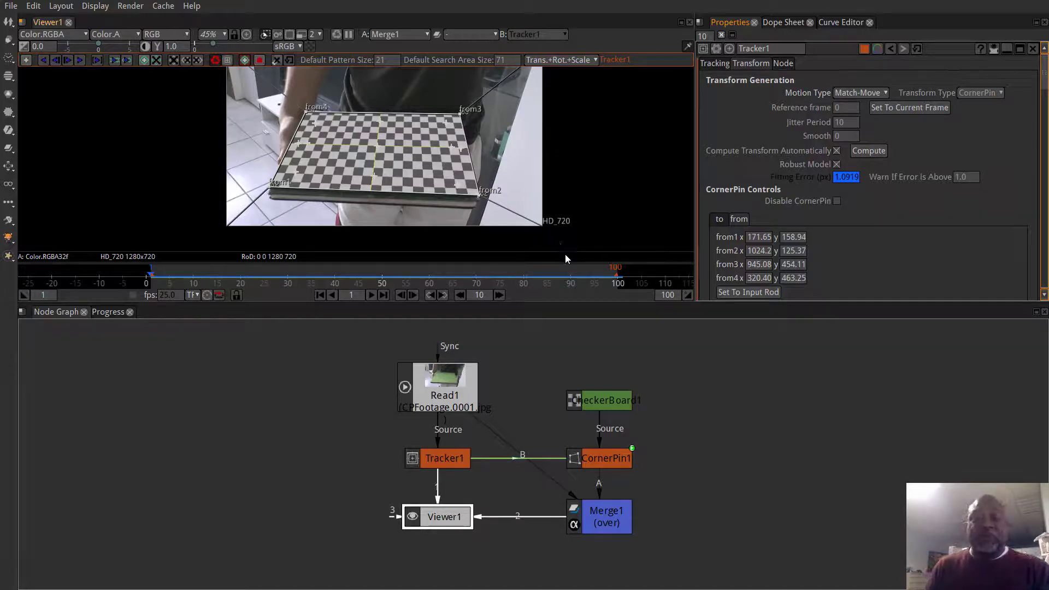
- Start adding a second Read node and browse the Desktop and the C: drive for a file to load
mouse_move(566, 259)
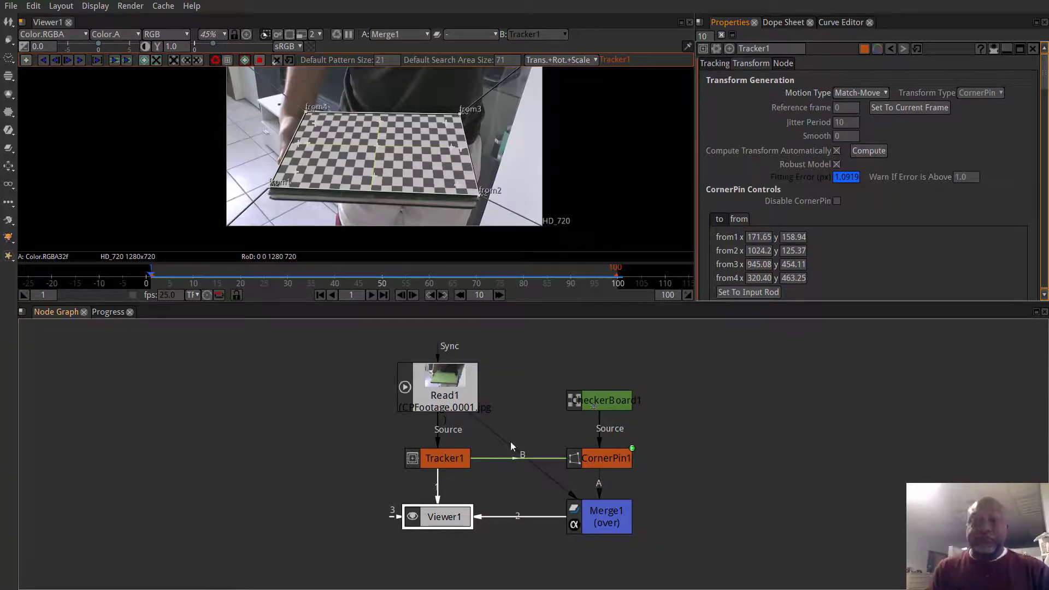
left_click(680, 370)
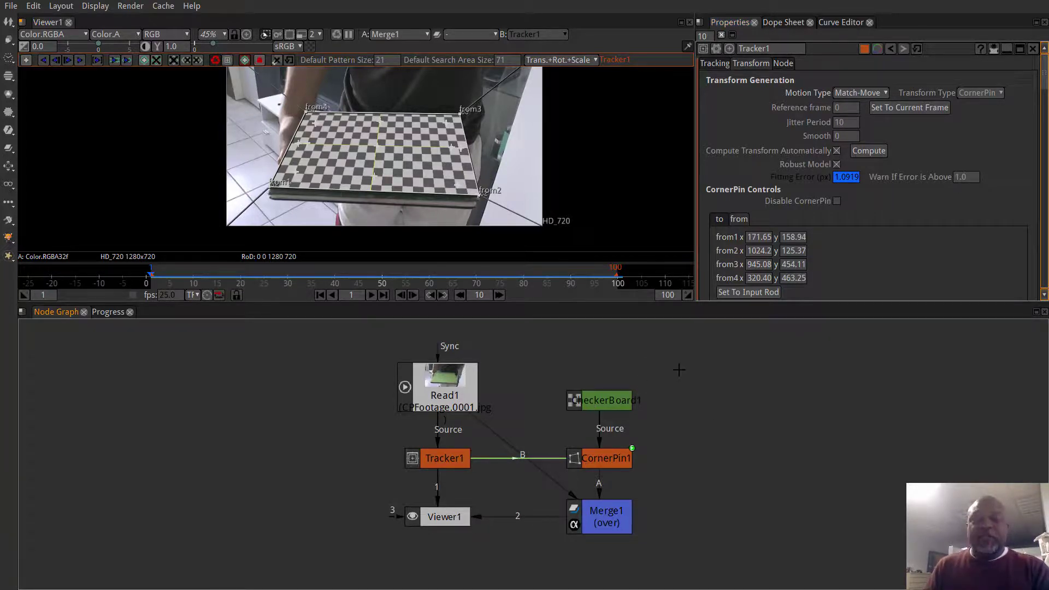
key("r")
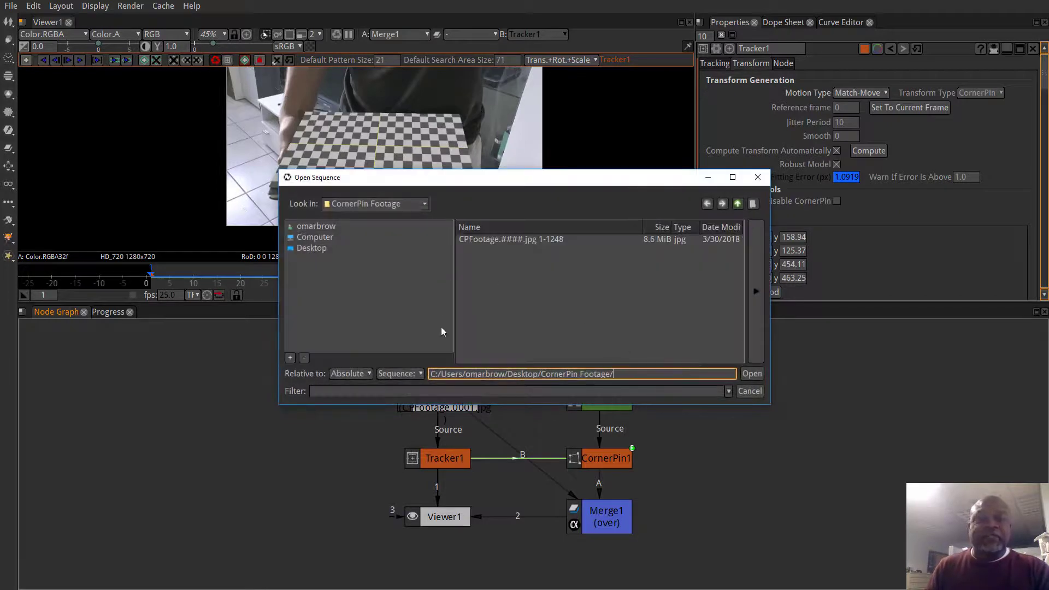
left_click(320, 236)
left_click(308, 247)
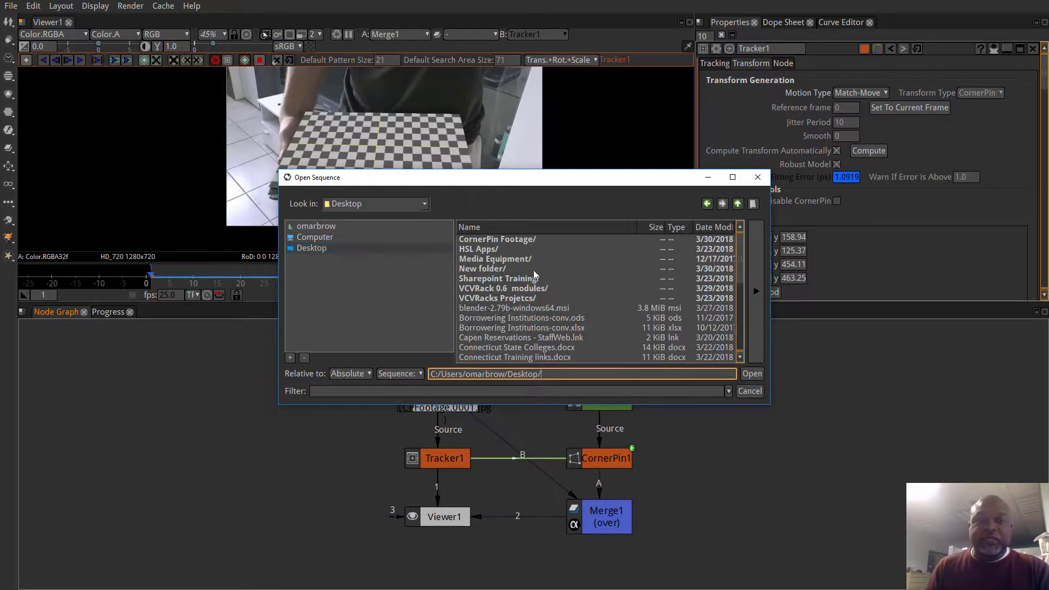
scroll(546, 283, "down", 4)
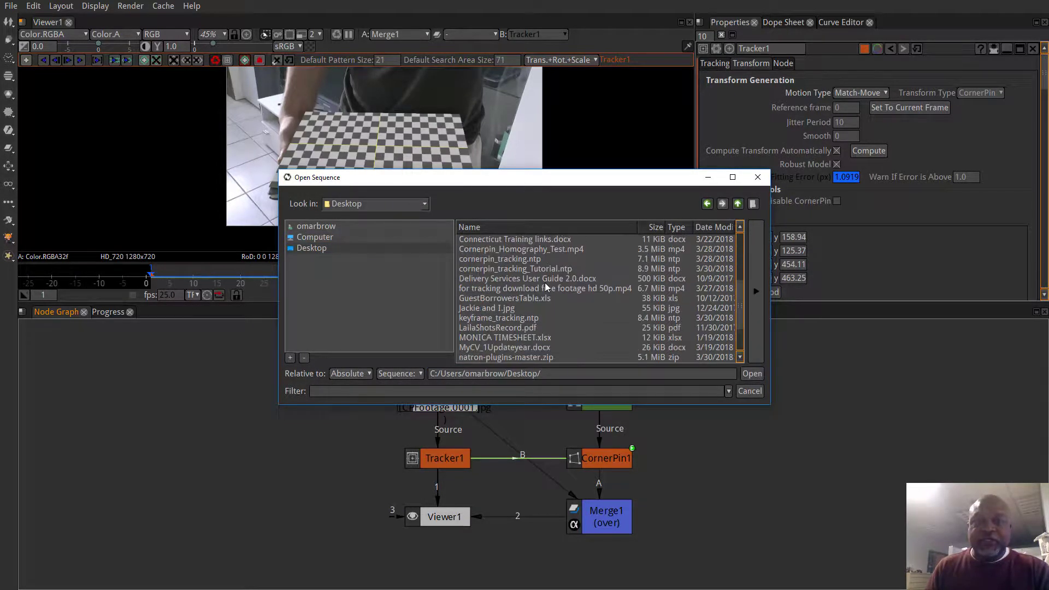
left_click(331, 236)
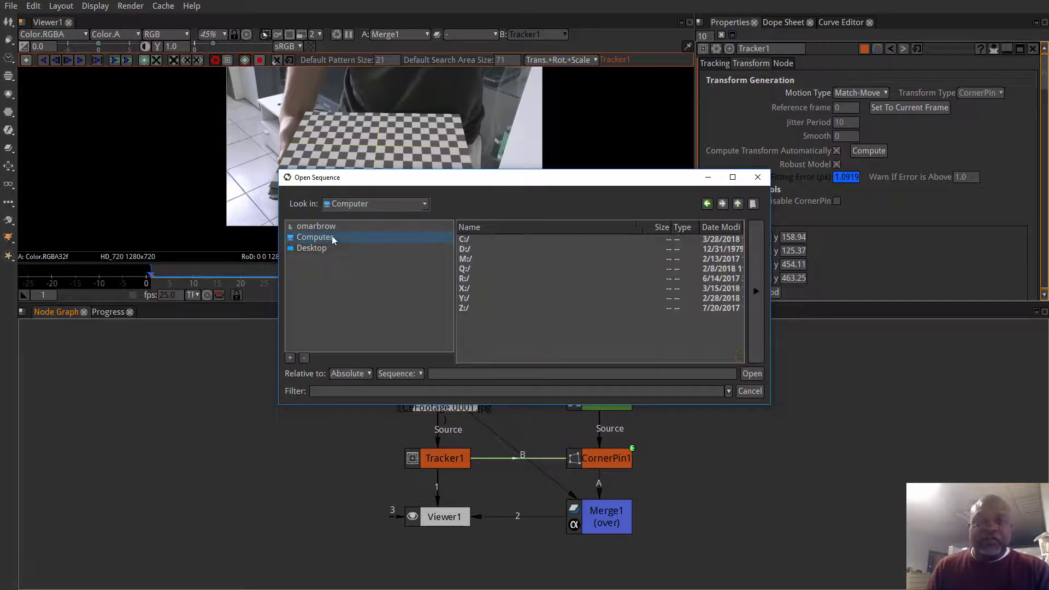
double_click(469, 240)
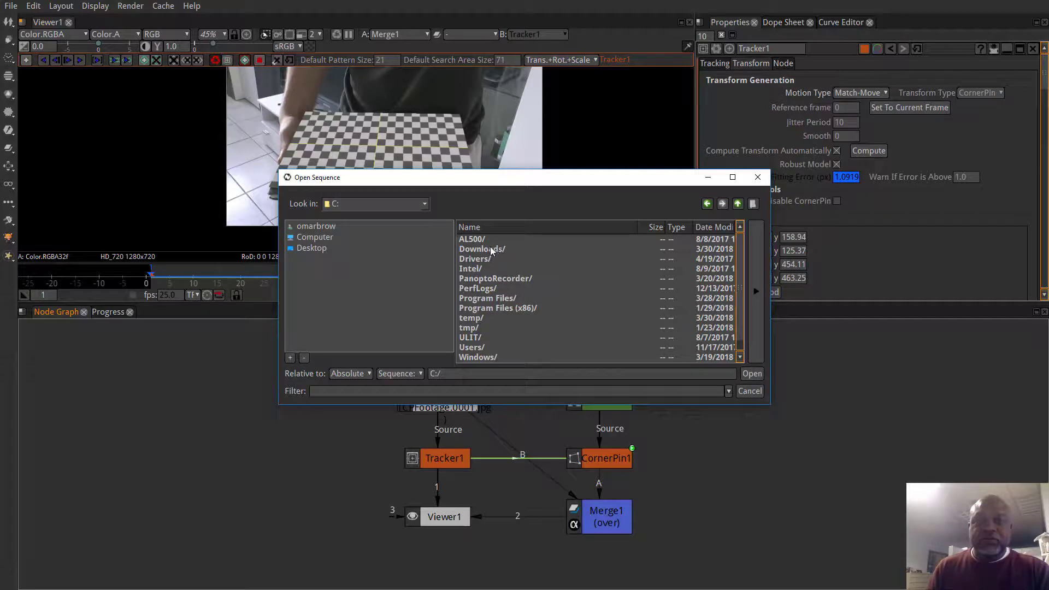
scroll(507, 256, "down", 1)
scroll(507, 257, "up", 1)
- Load Staff Credits 2.png from the Graphics folder in Documents into the new Read node and place the node beside CheckerBoard1
left_click(324, 227)
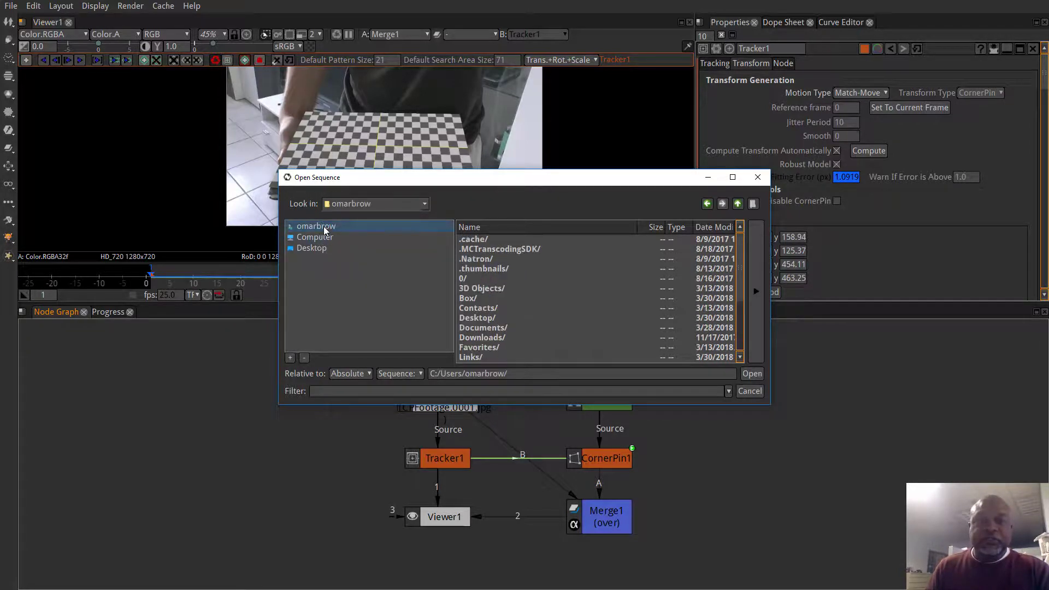
double_click(489, 328)
scroll(513, 292, "down", 2)
scroll(513, 293, "up", 2)
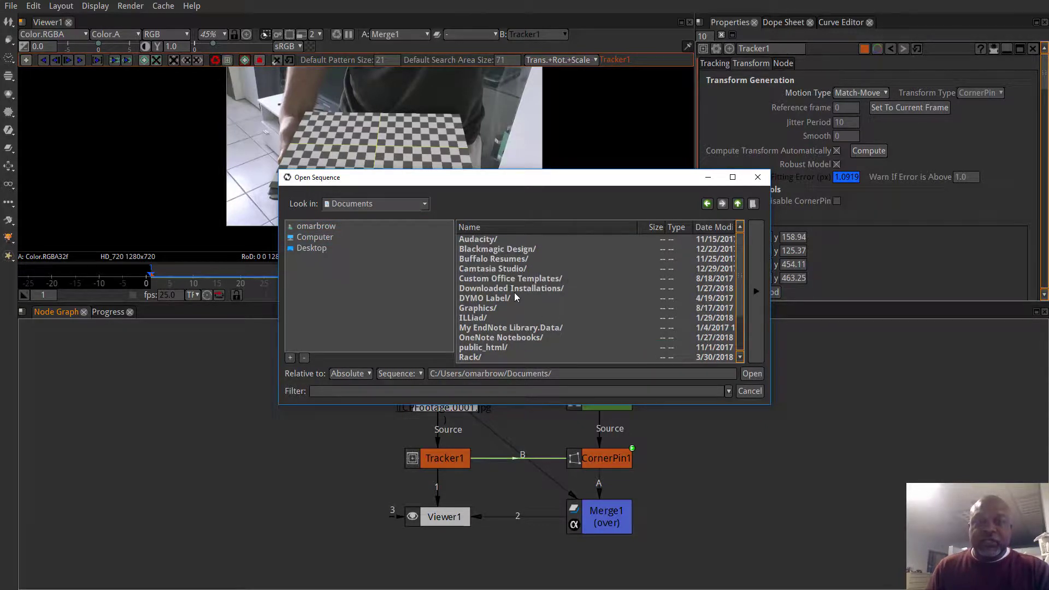
double_click(478, 309)
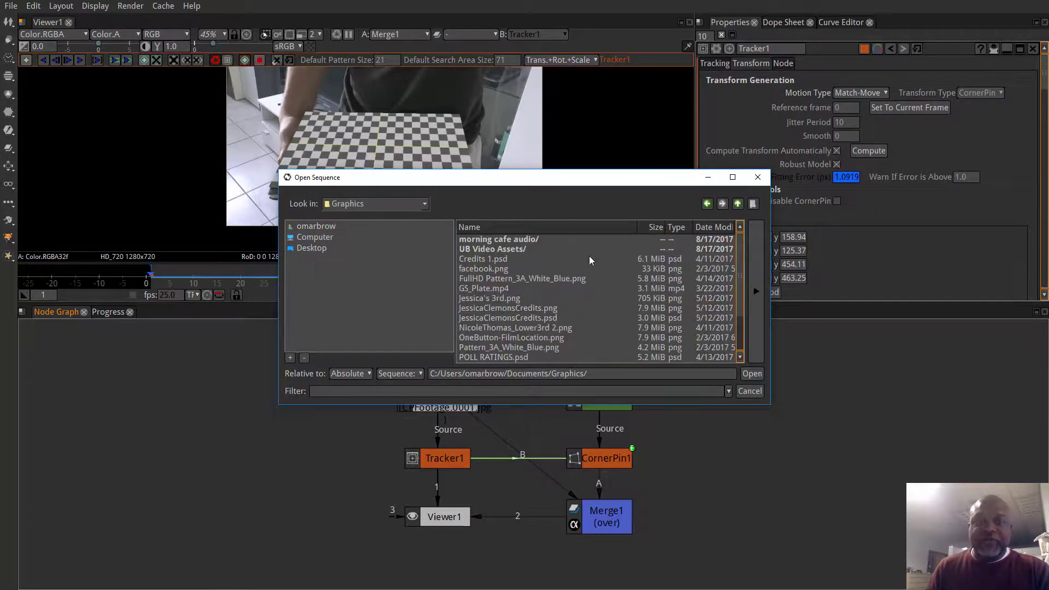
scroll(568, 257, "down", 2)
scroll(515, 311, "up", 2)
scroll(513, 272, "down", 2)
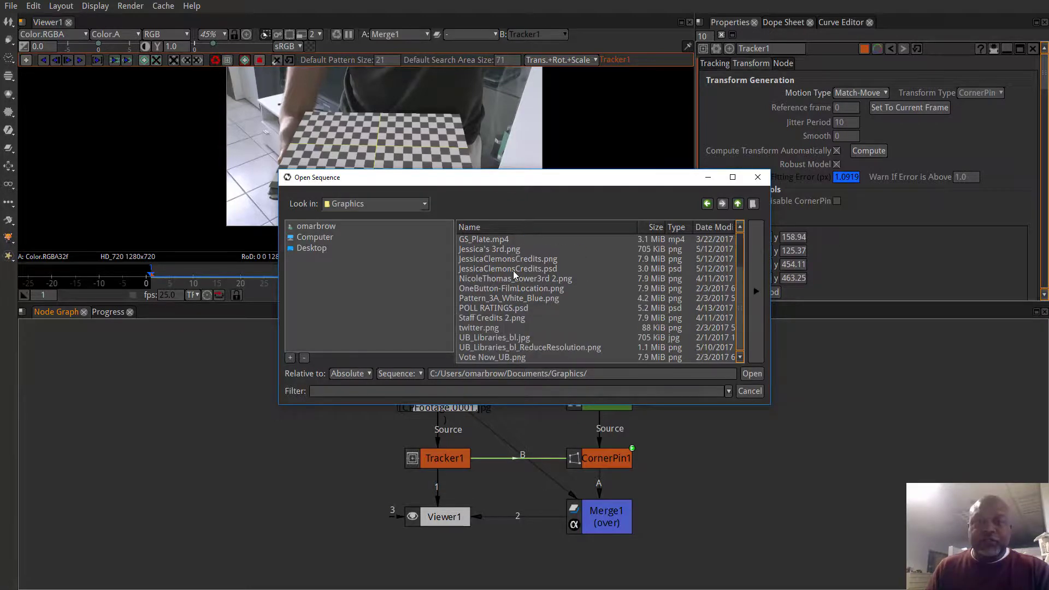
scroll(519, 319, "up", 2)
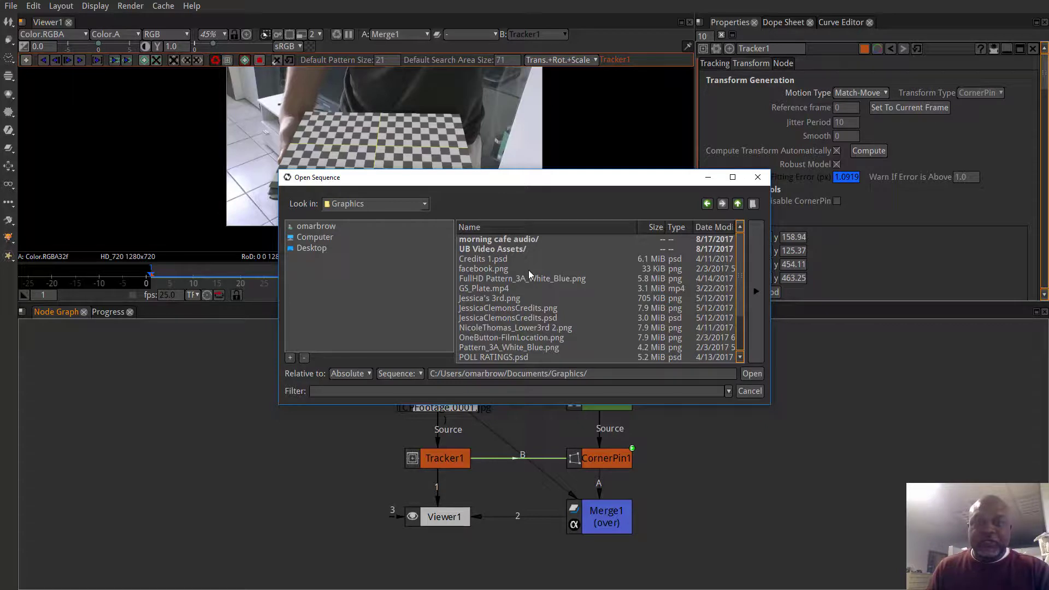
scroll(529, 270, "down", 1)
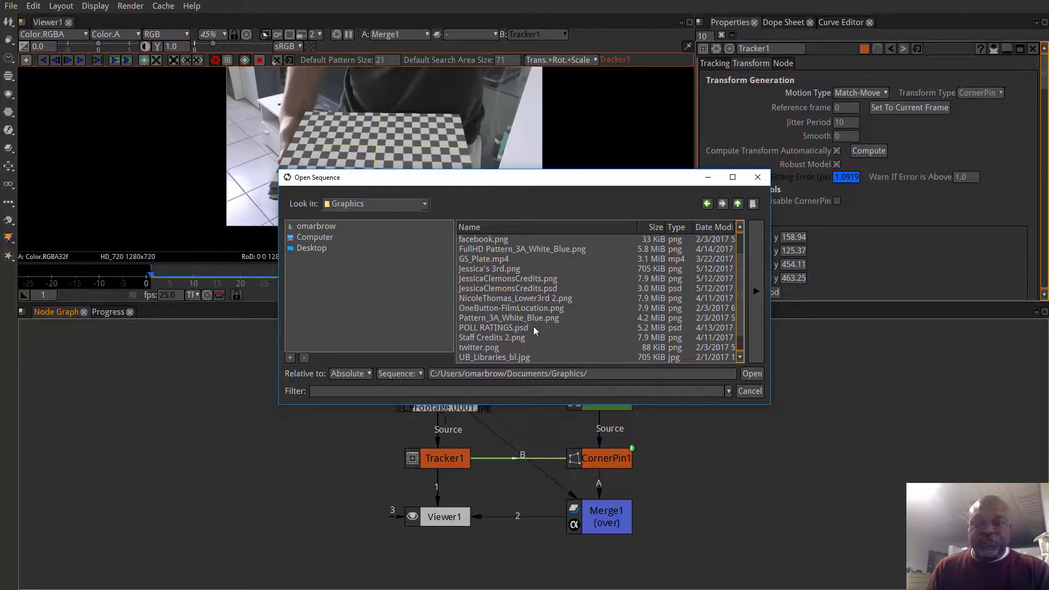
double_click(504, 337)
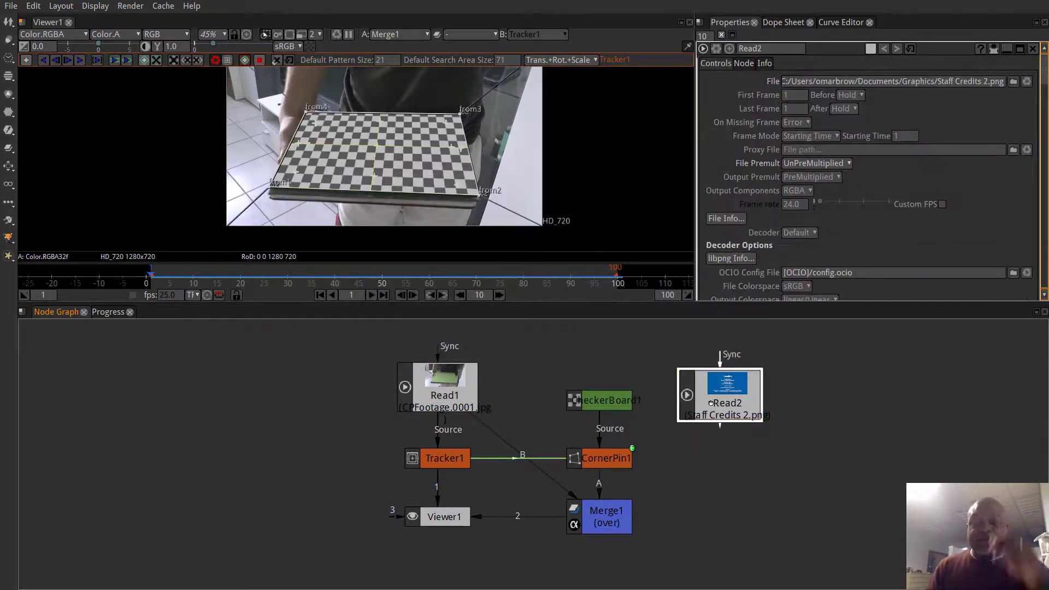
left_click_drag(689, 401, 679, 391)
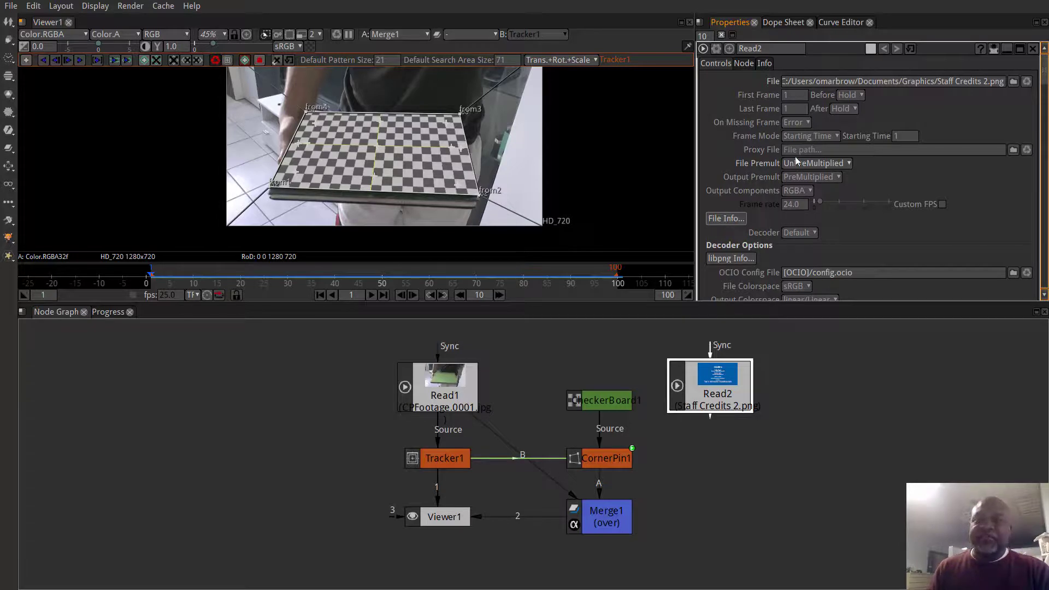
- Inspect Read2's node information and file information to find the graphic's format and pixel dimensions
left_click(772, 64)
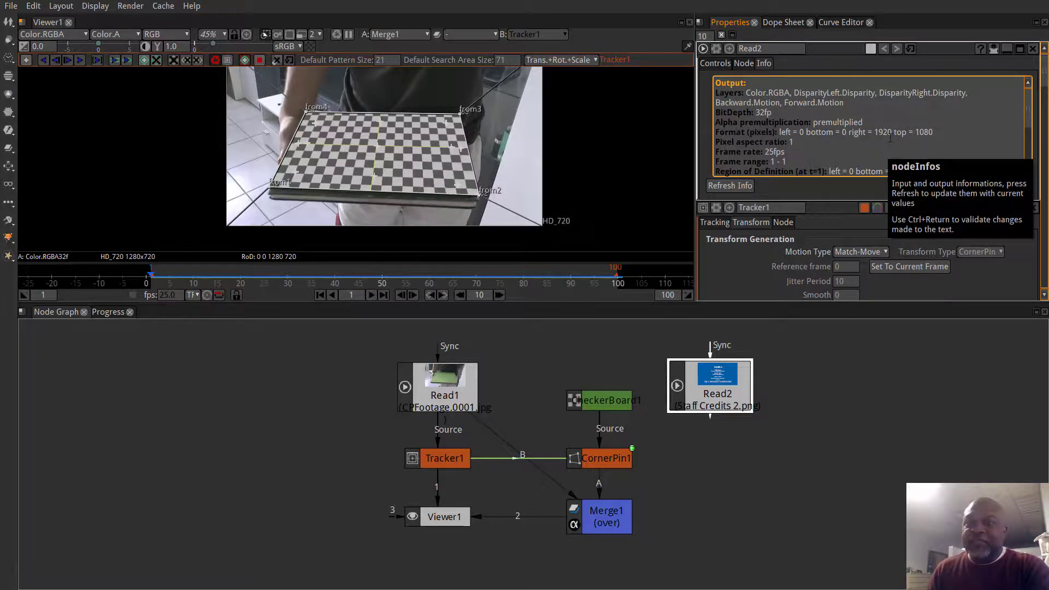
scroll(909, 133, "down", 2)
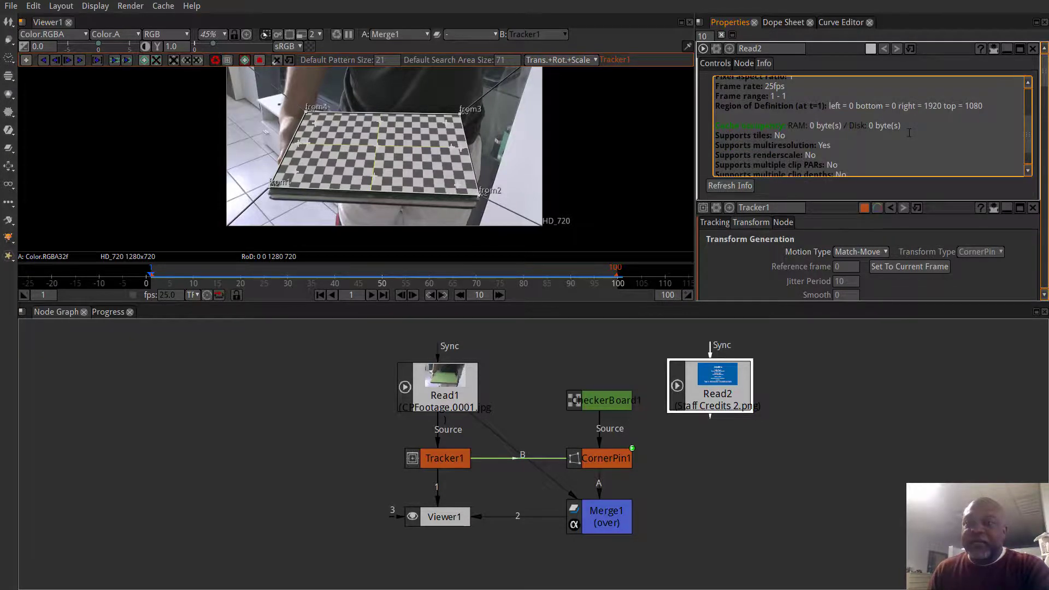
scroll(909, 132, "up", 3)
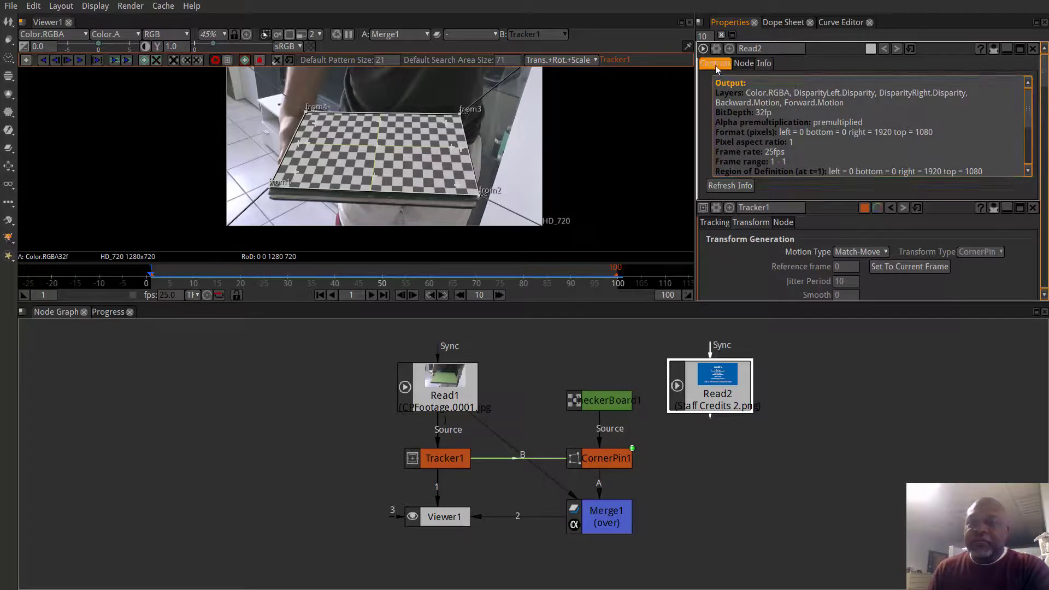
left_click(715, 64)
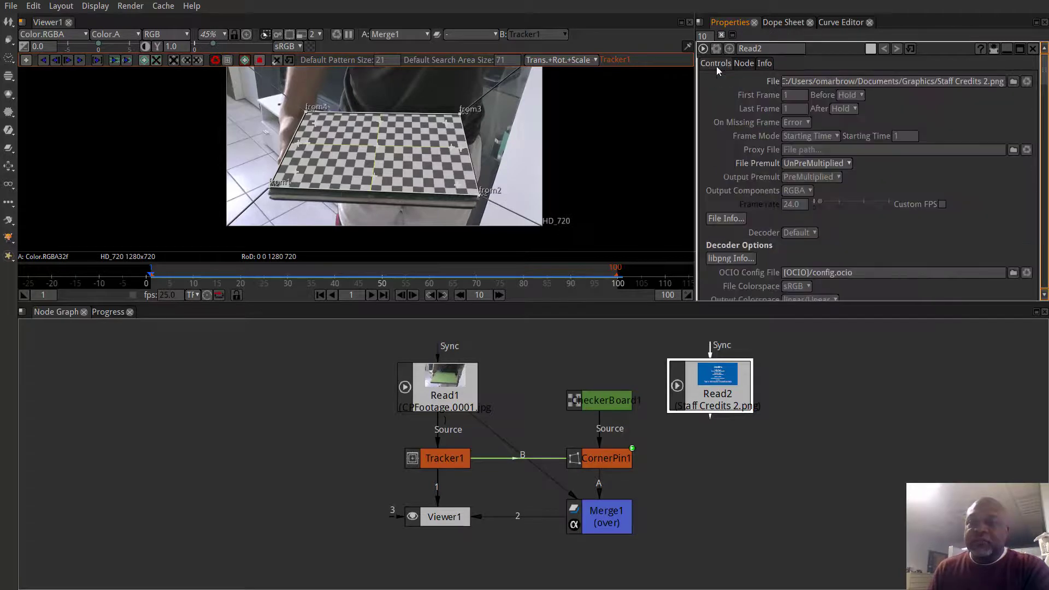
left_click(730, 217)
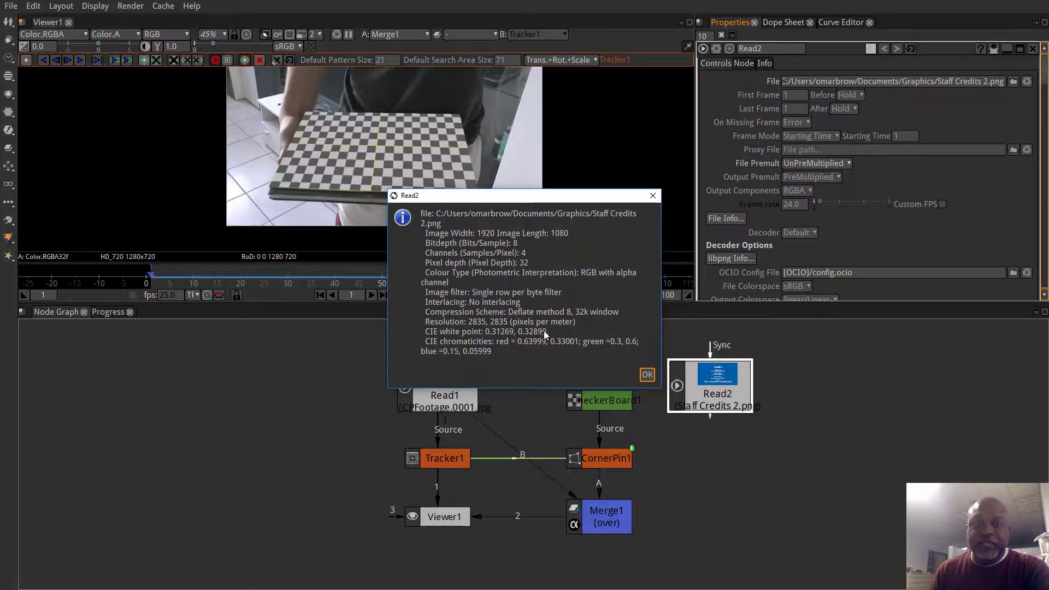
left_click(652, 200)
- Connect Read2 to CornerPin1's Source in place of CheckerBoard1, move CheckerBoard1 aside and place Read2 above CornerPin1
left_click_drag(601, 400, 683, 385)
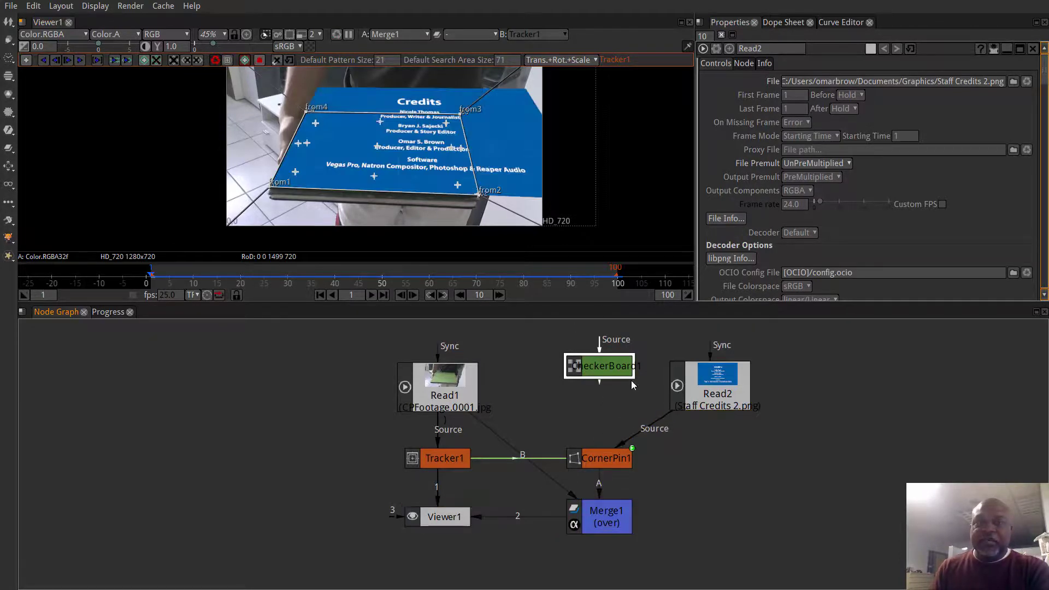
left_click_drag(606, 366, 816, 362)
left_click_drag(720, 380, 609, 383)
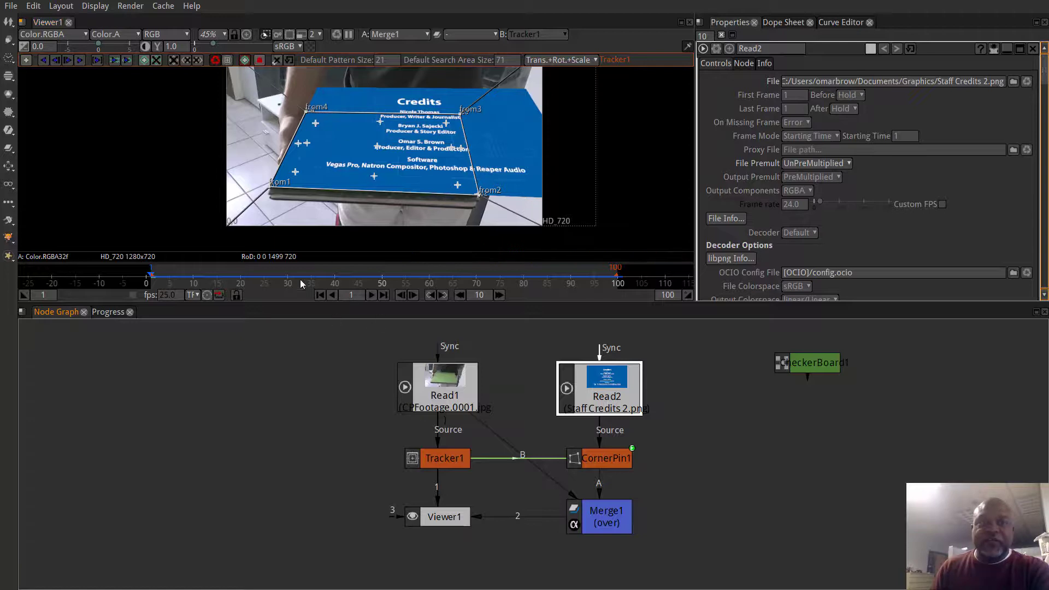
- Play the merged result from frame 1 to check how the credits graphic sits on the book
left_click(262, 271)
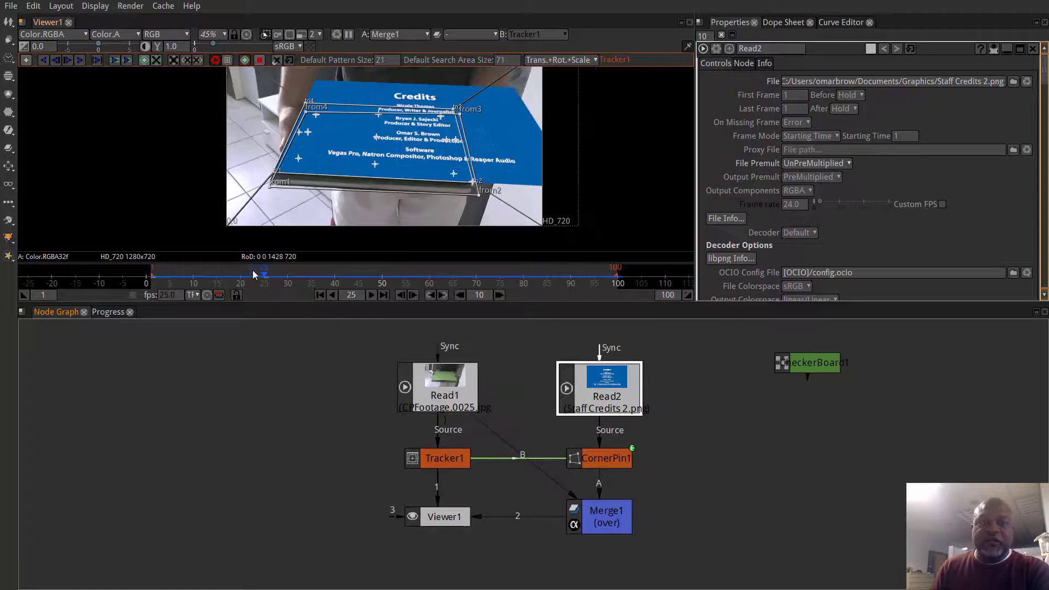
left_click(324, 293)
left_click(370, 295)
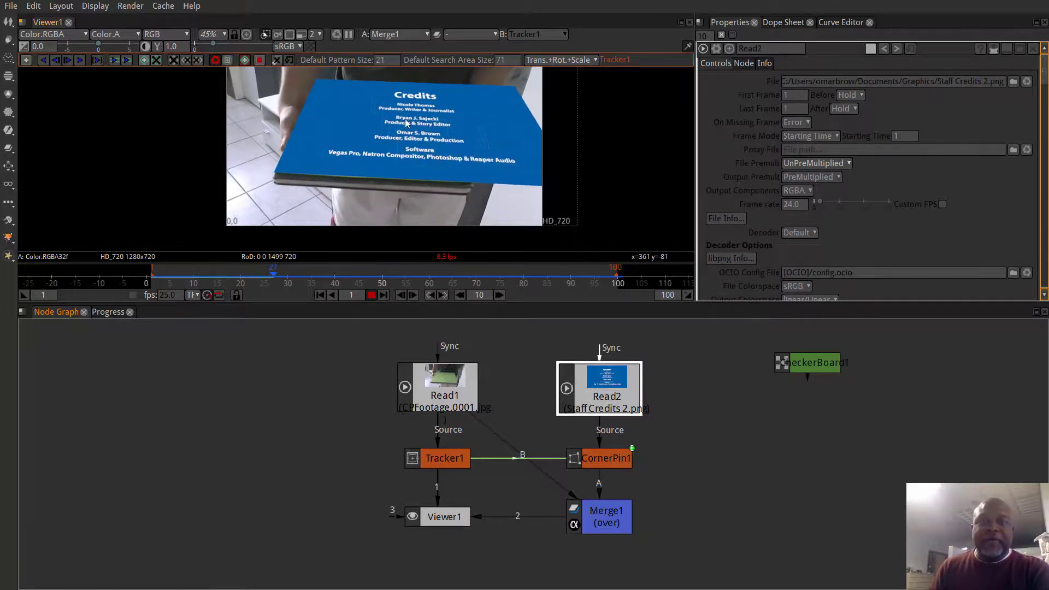
left_click(372, 295)
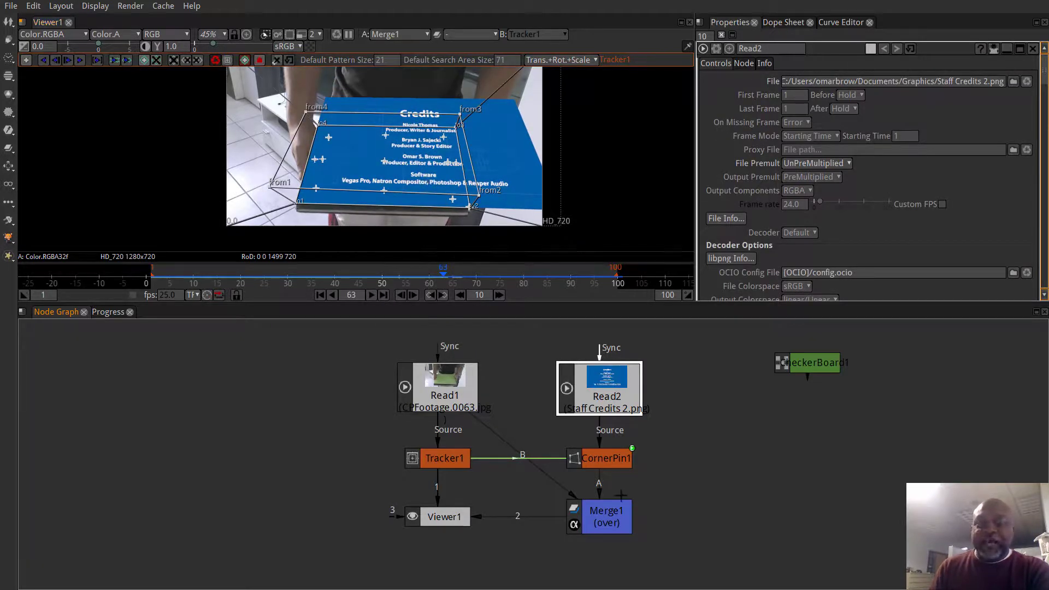
- Review CornerPin1's from points, then the output format and frame range in the project settings
double_click(614, 462)
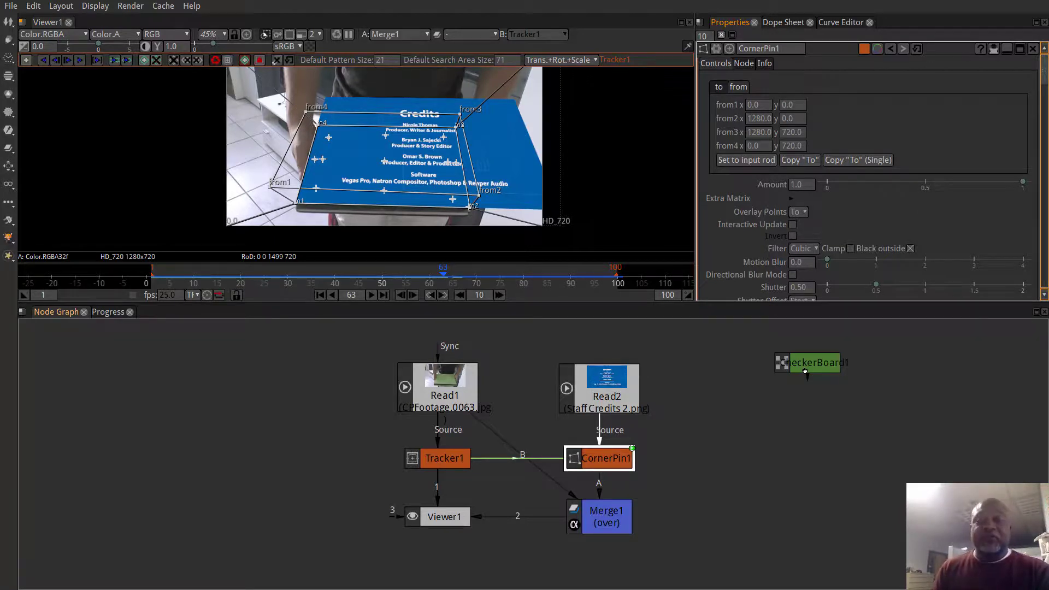
key("s")
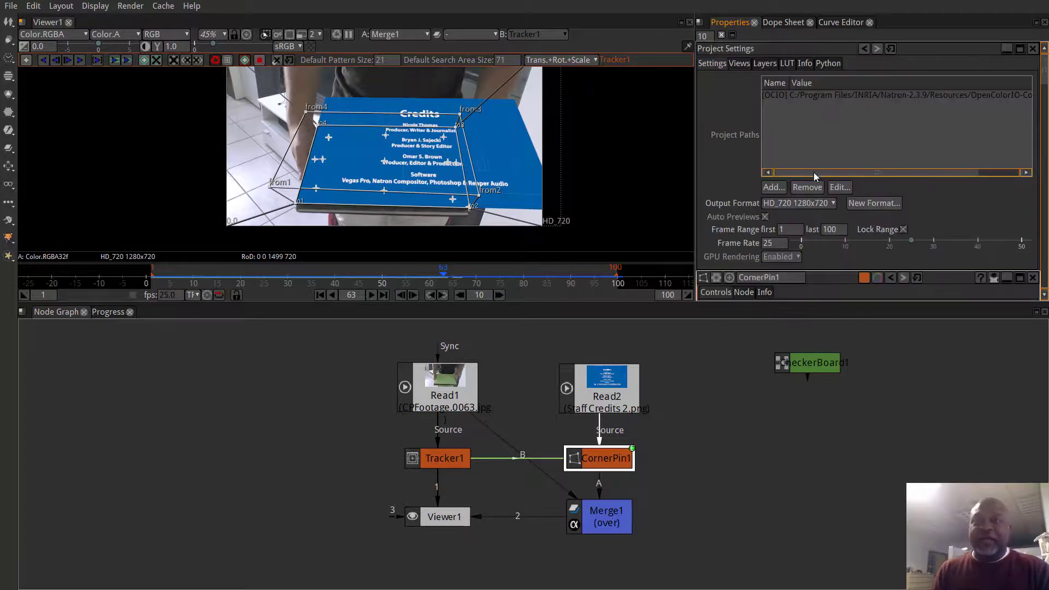
scroll(813, 178, "down", 2)
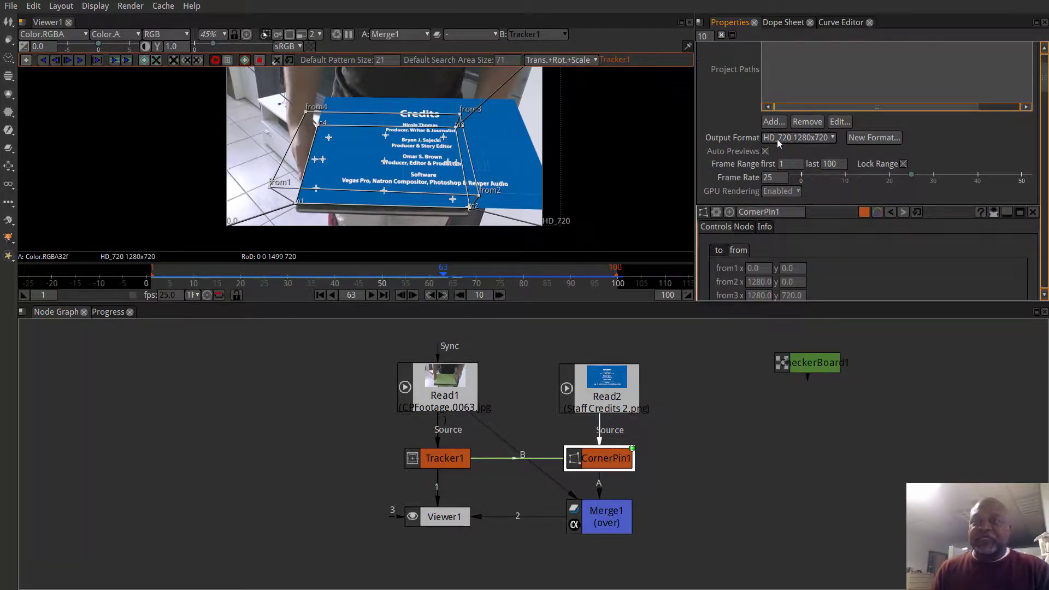
double_click(840, 166)
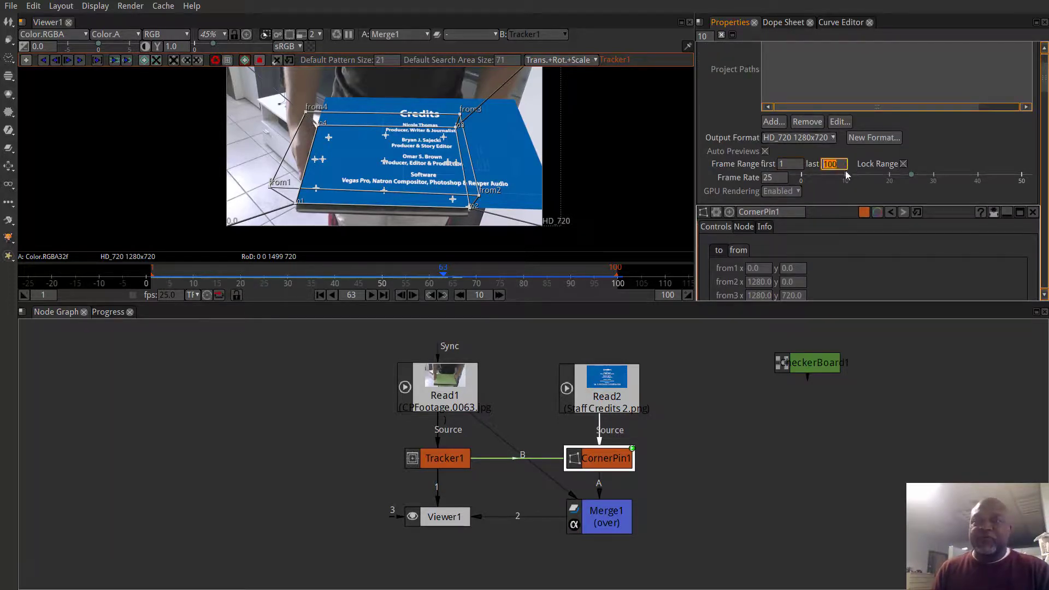
right_click(730, 376)
mouse_move(775, 195)
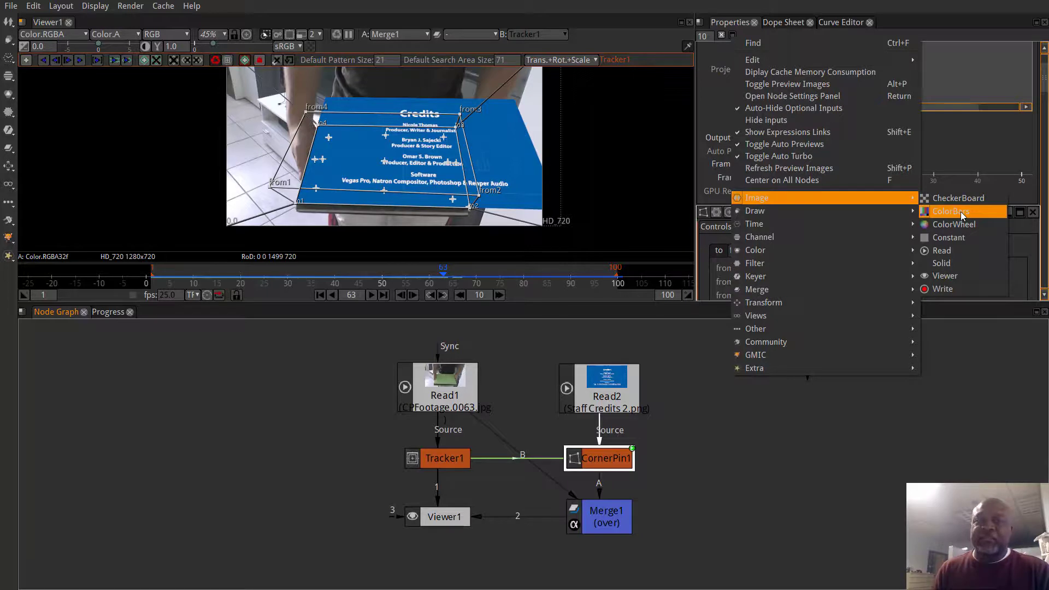
left_click(807, 425)
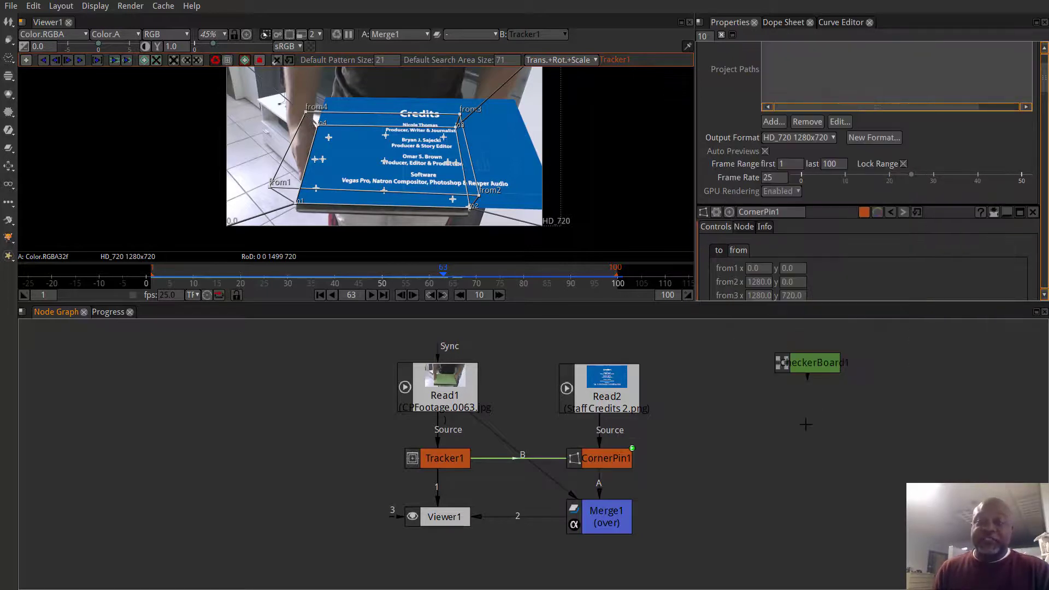
- Set CornerPin1's from points to the input region of definition so they match the 1920x1080 credits graphic
double_click(598, 384)
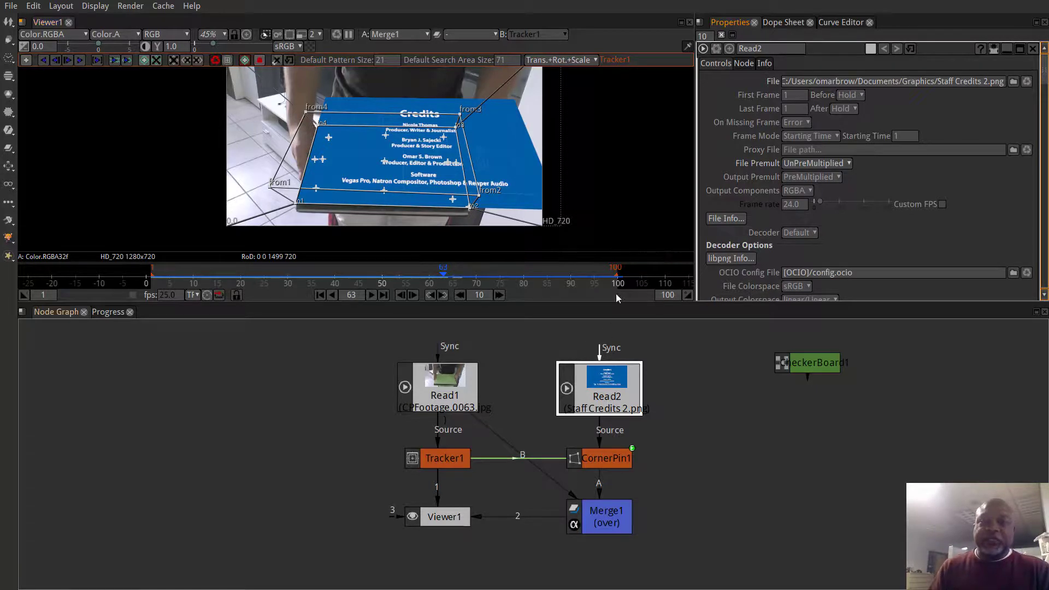
double_click(601, 459)
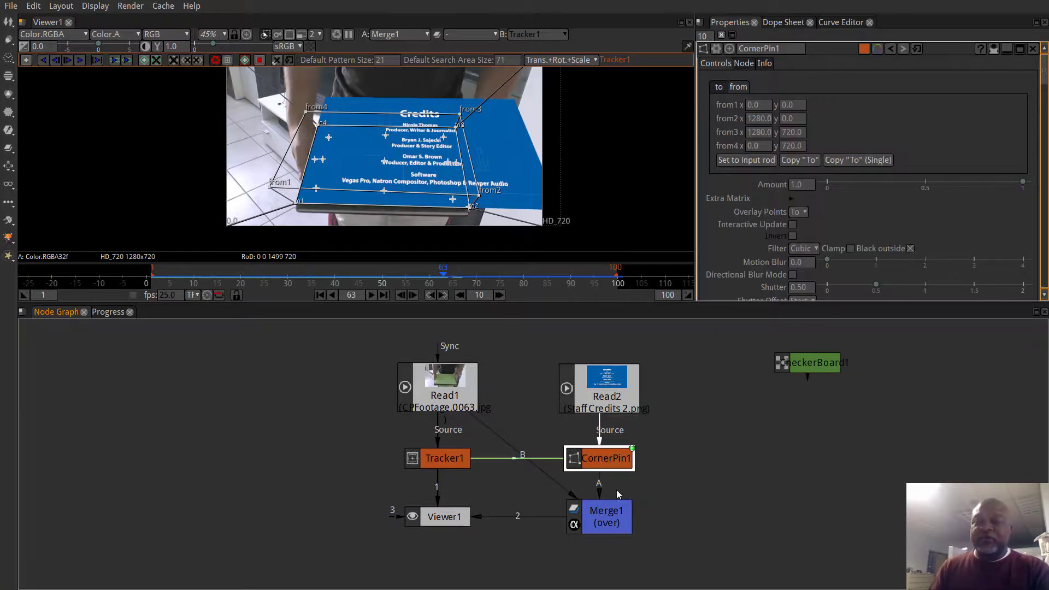
left_click(744, 163)
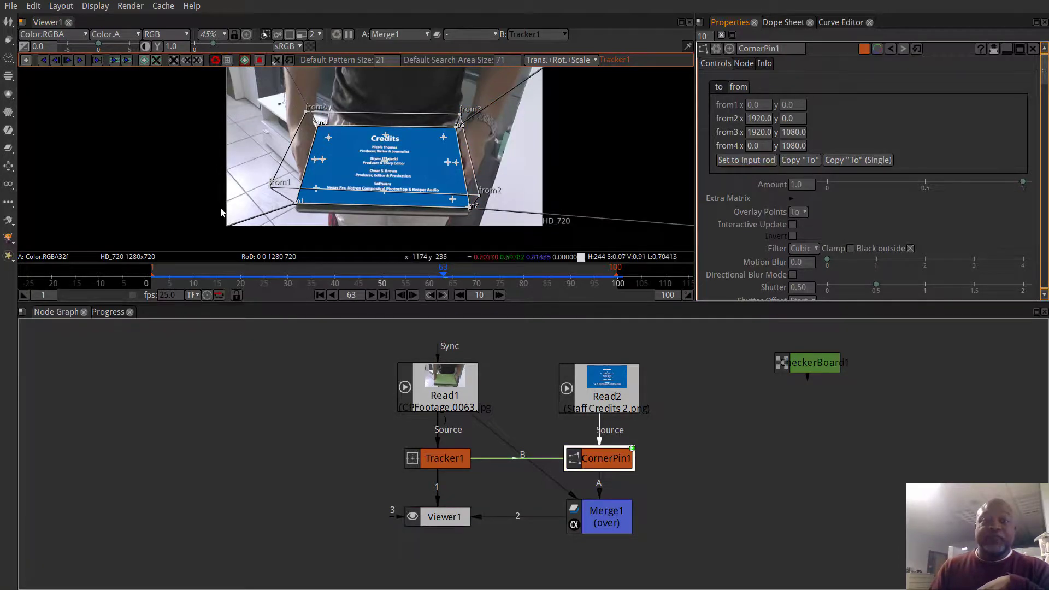
- Play the composite from frame 1 to check that the resized credits graphic follows the book
left_click(320, 295)
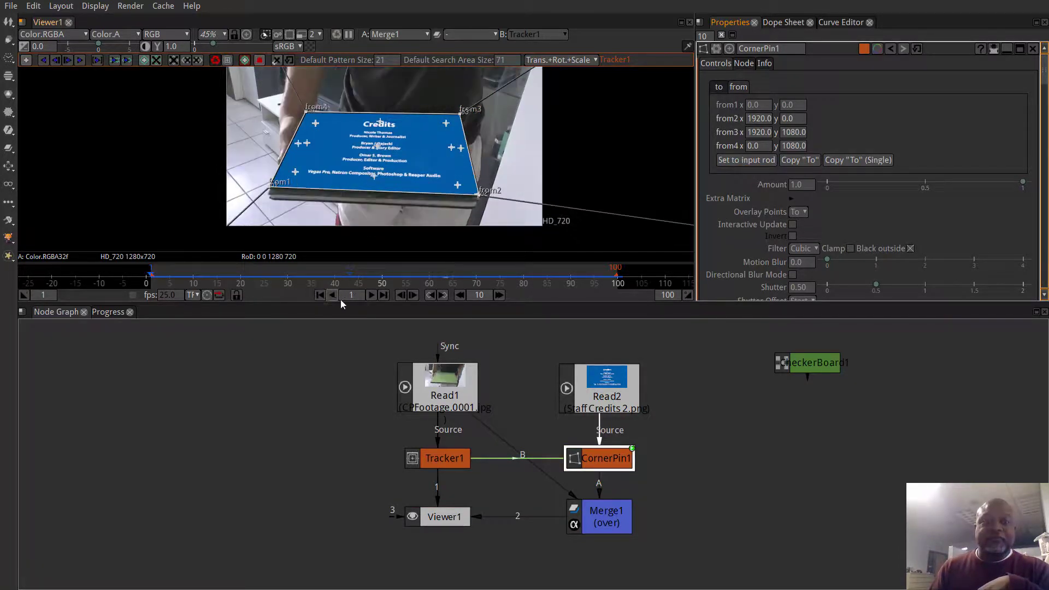
left_click(373, 296)
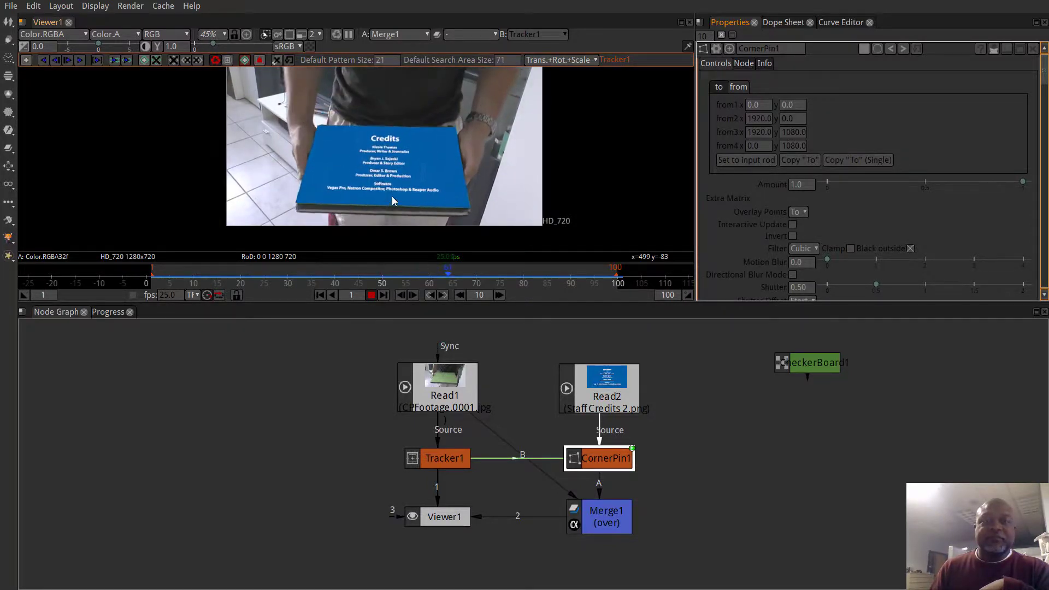
left_click(371, 296)
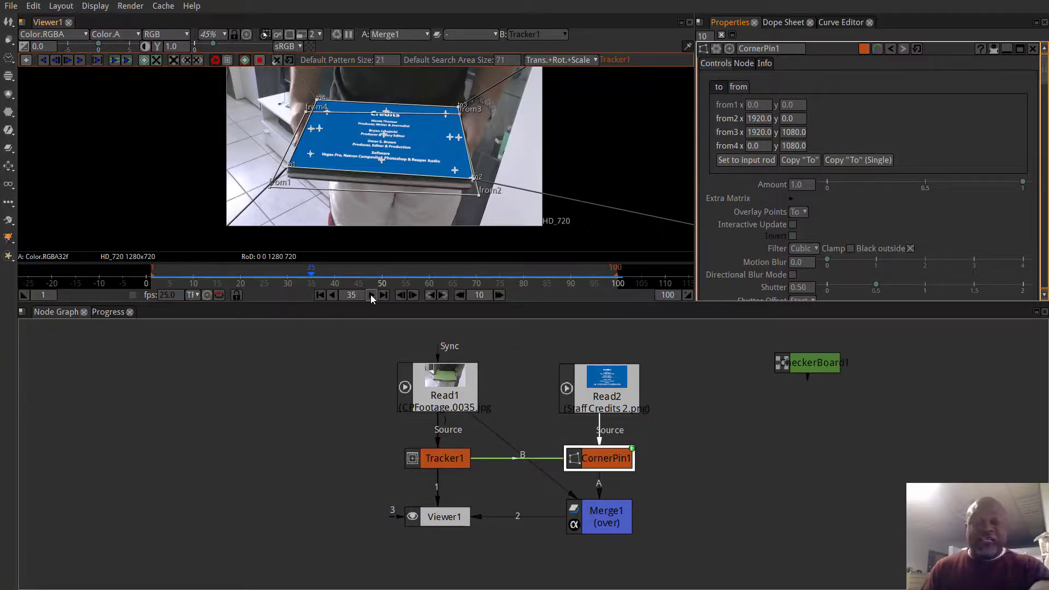
- Examine the Tracker1 and CornerPin1 animation curves in a maximized Curve Editor, fitting each set to the view
left_click(848, 22)
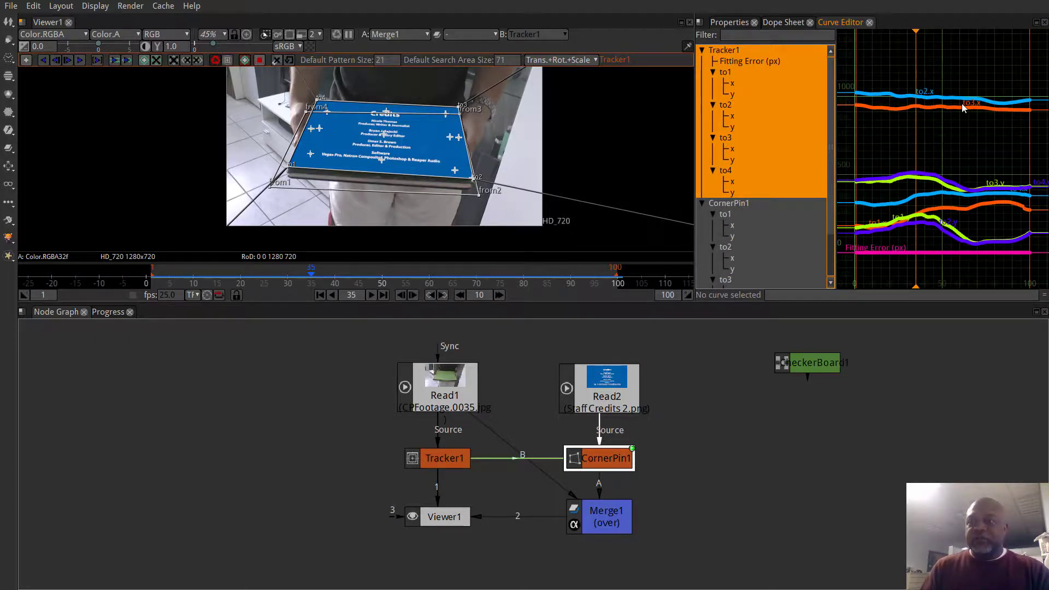
key("space")
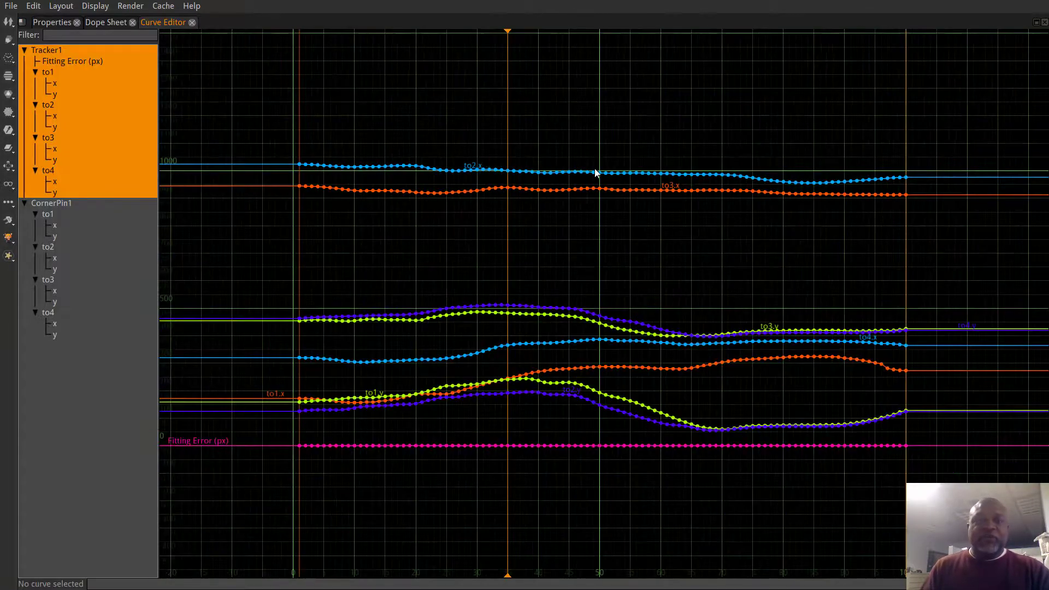
key("f")
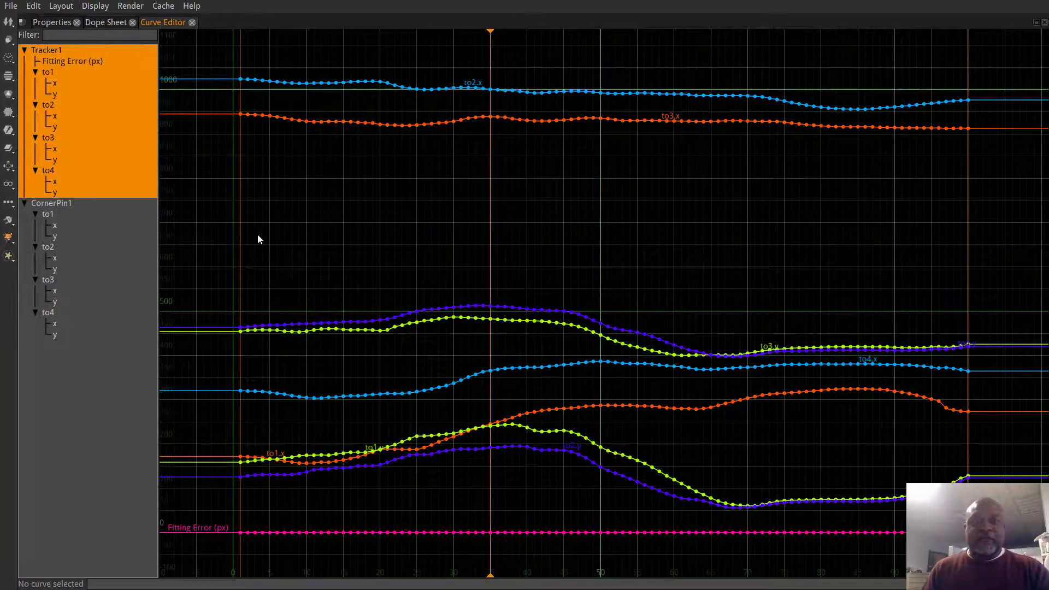
left_click(28, 205)
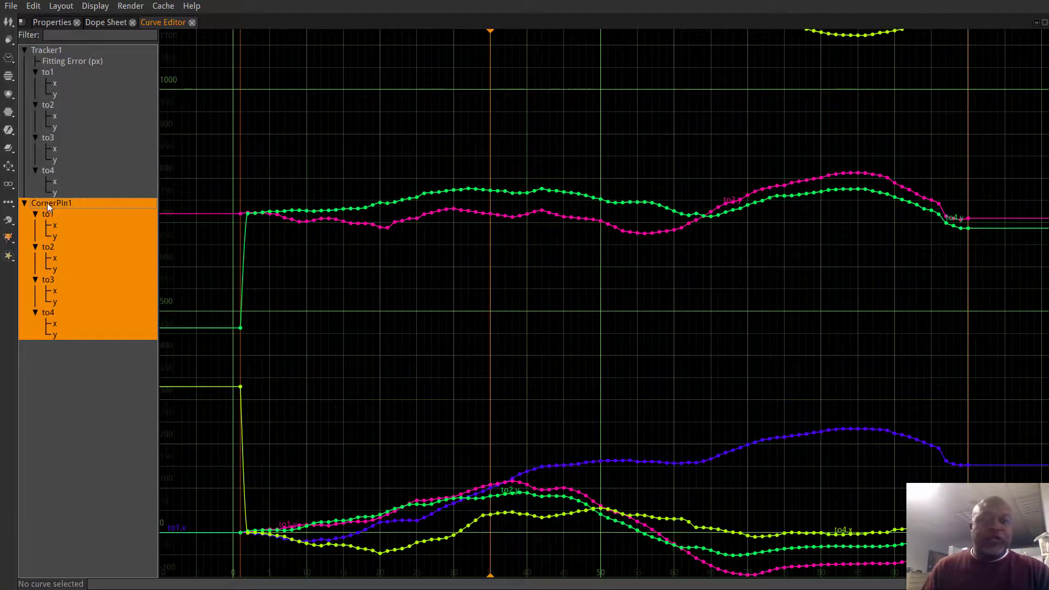
key("f")
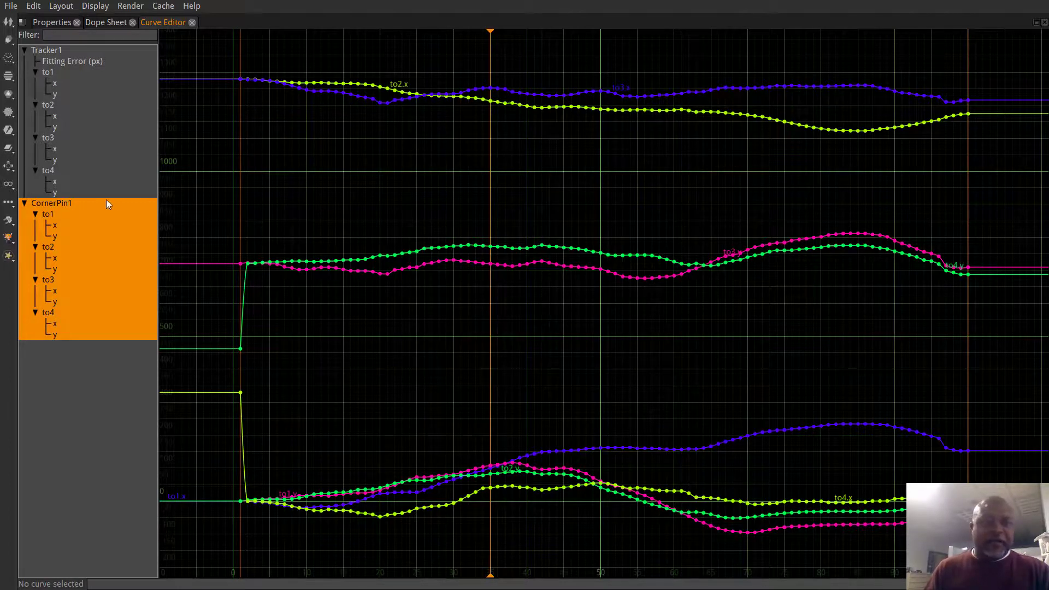
- Examine CornerPin1's to1, to2, to3 and to4 animation curves one after another in the Curve Editor
left_click(50, 216)
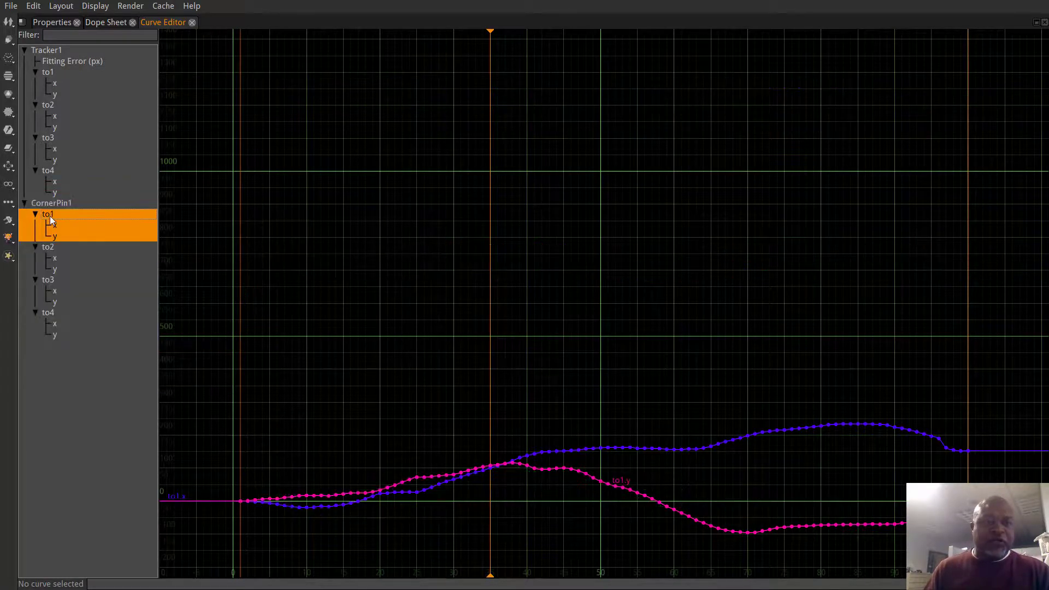
left_click(51, 249)
left_click(50, 282)
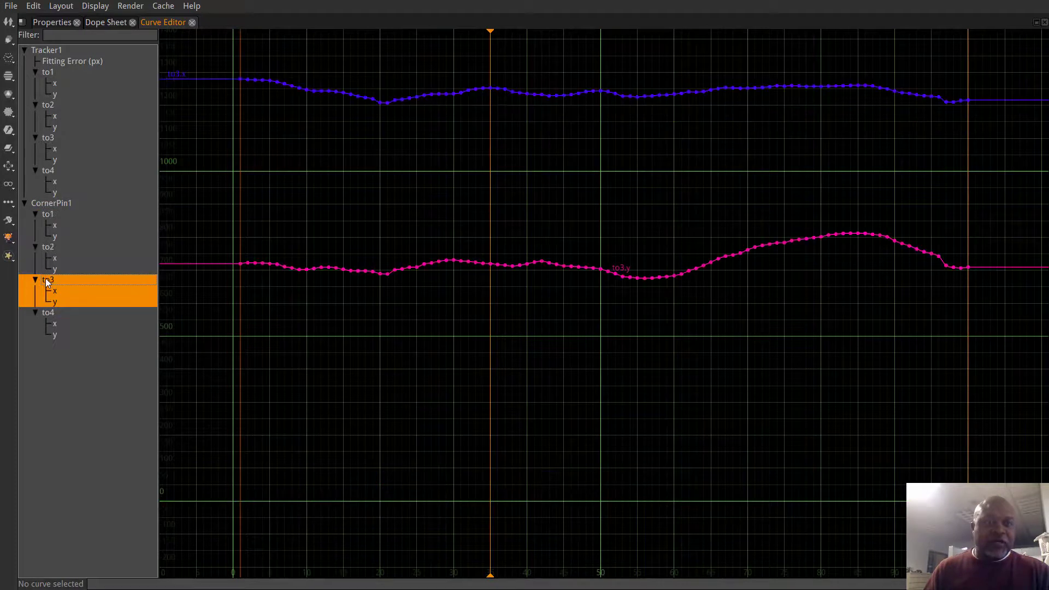
left_click(54, 315)
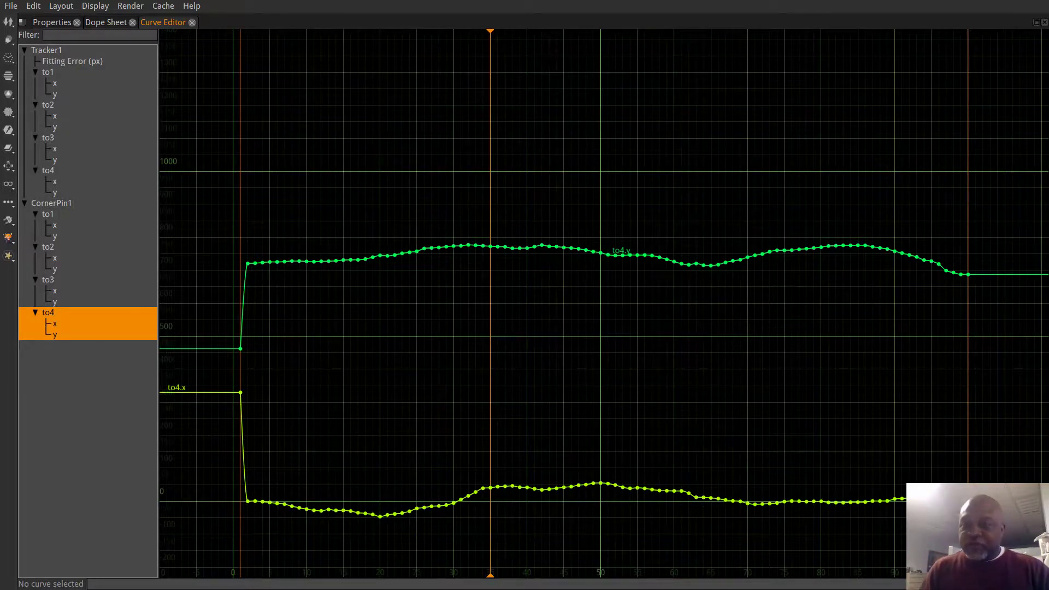
scroll(924, 502, "up", 3)
scroll(894, 454, "down", 4)
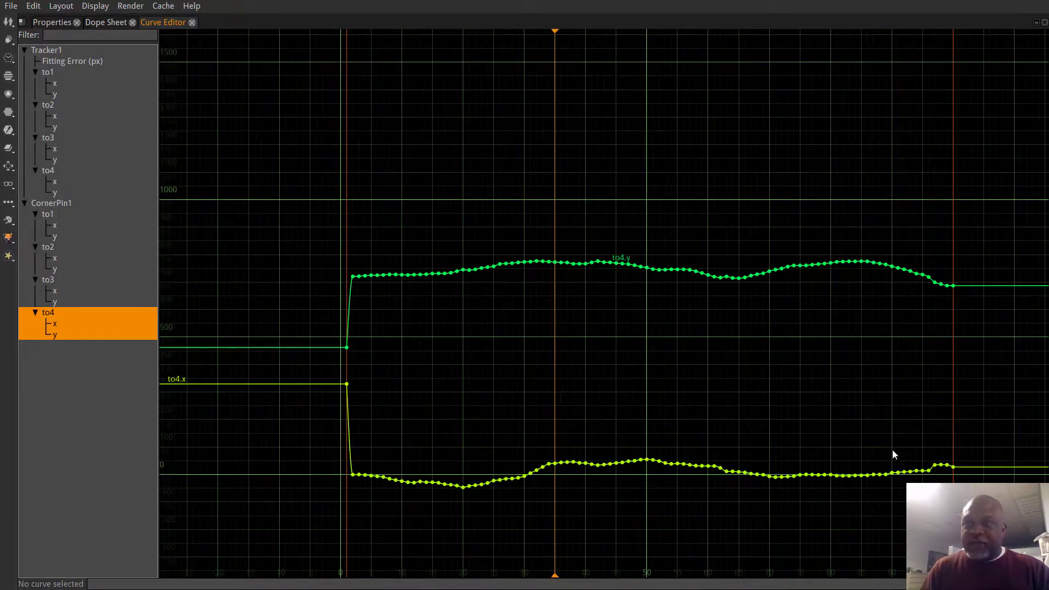
- Collapse CornerPin1's curve list and compare its full set of curves with Tracker1's, fitting each set to the view
left_click(25, 203)
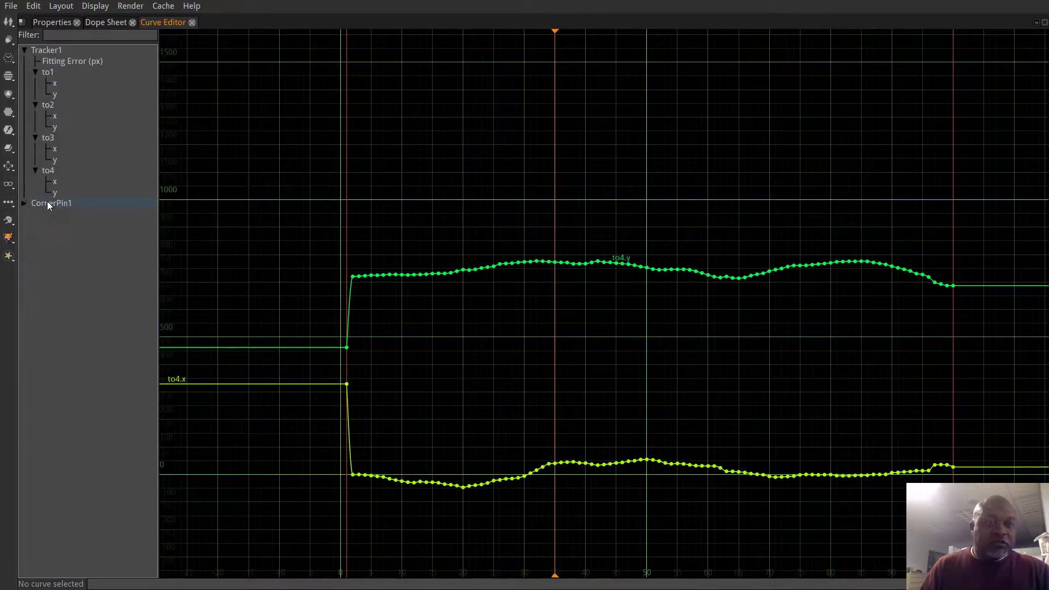
left_click(47, 201)
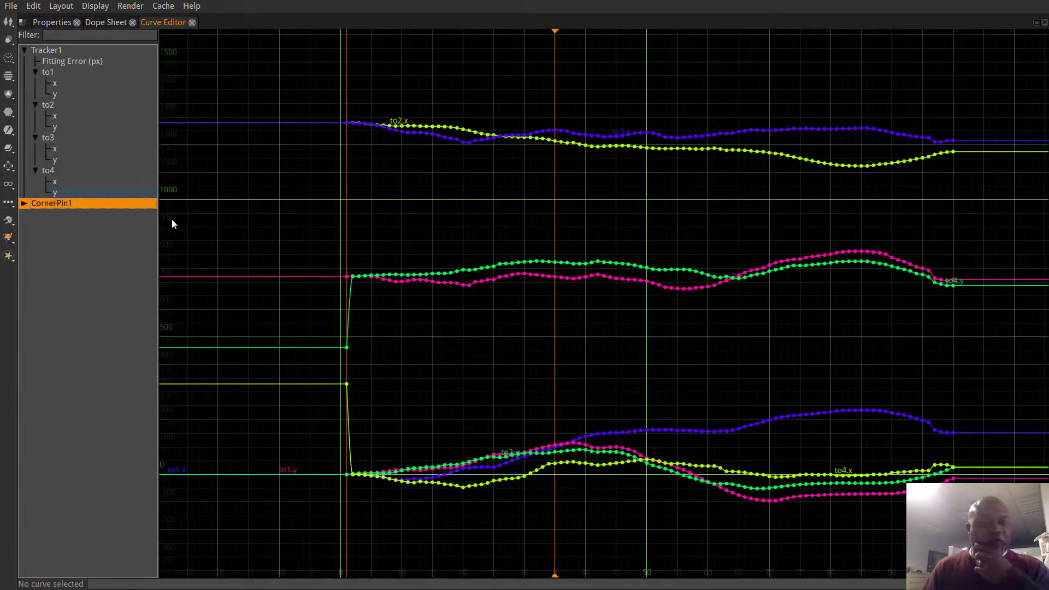
key("f")
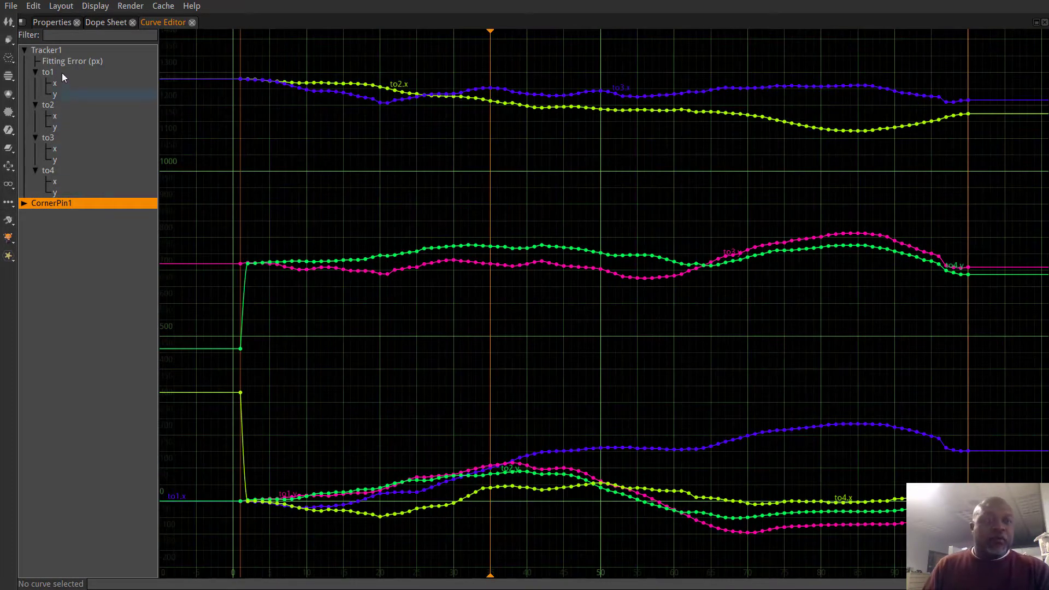
left_click(45, 49)
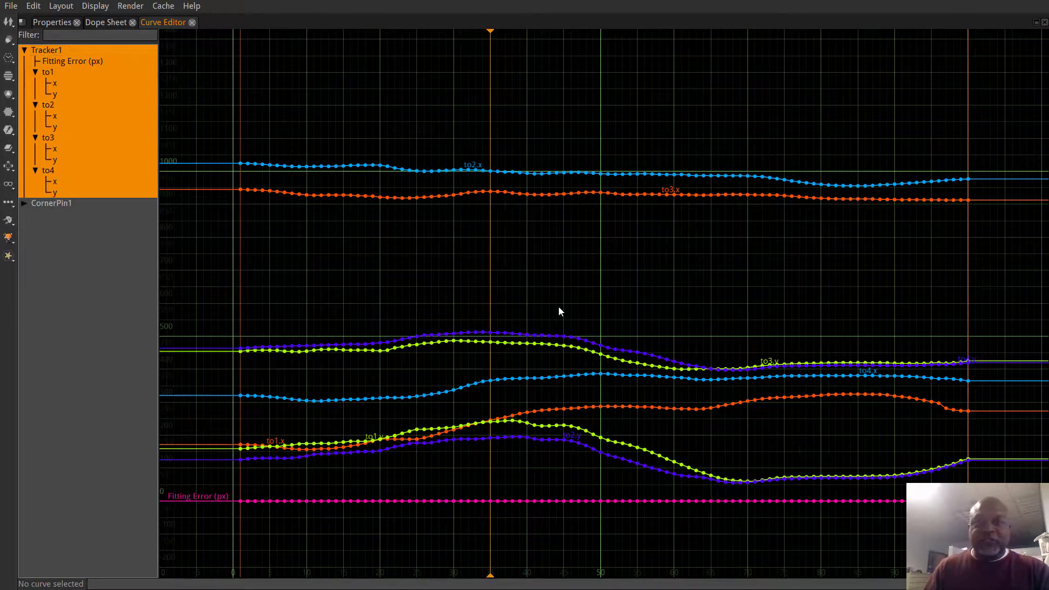
key("f")
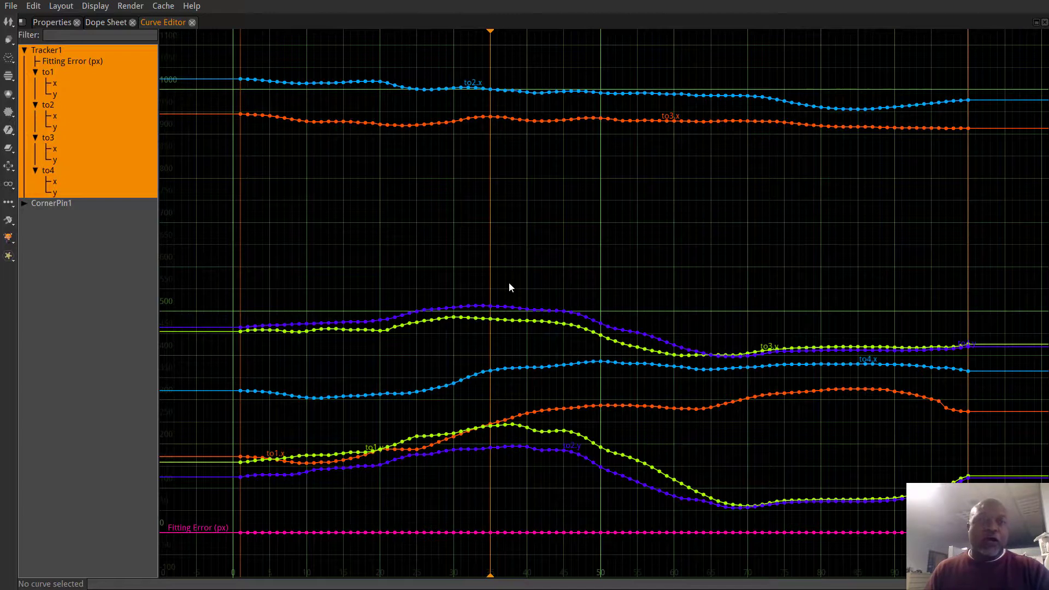
- Examine Tracker1's Fitting Error (px) curve on its own, fitted to the view
left_click(73, 60)
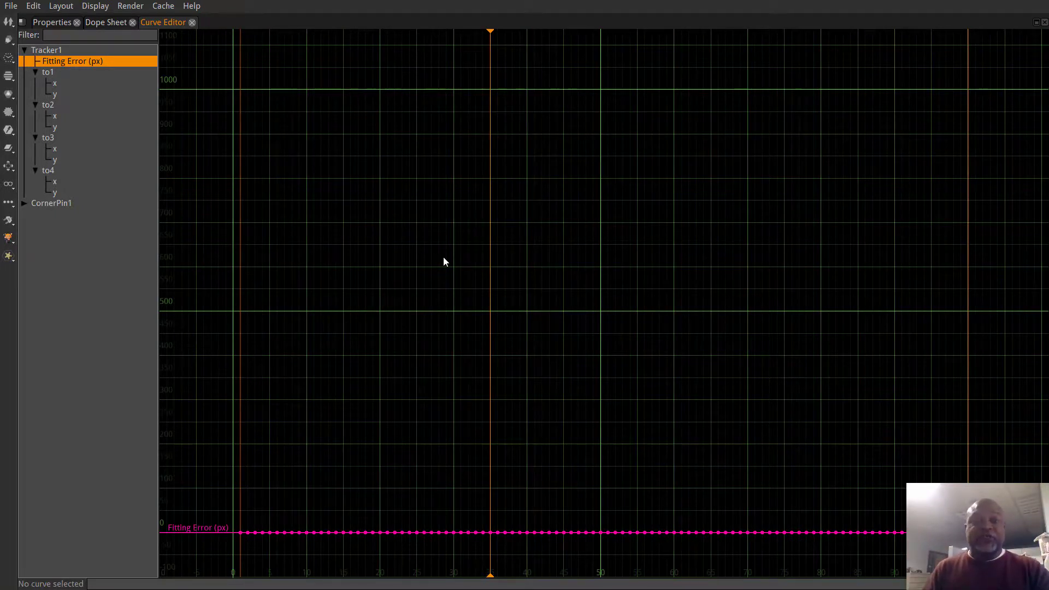
key("f")
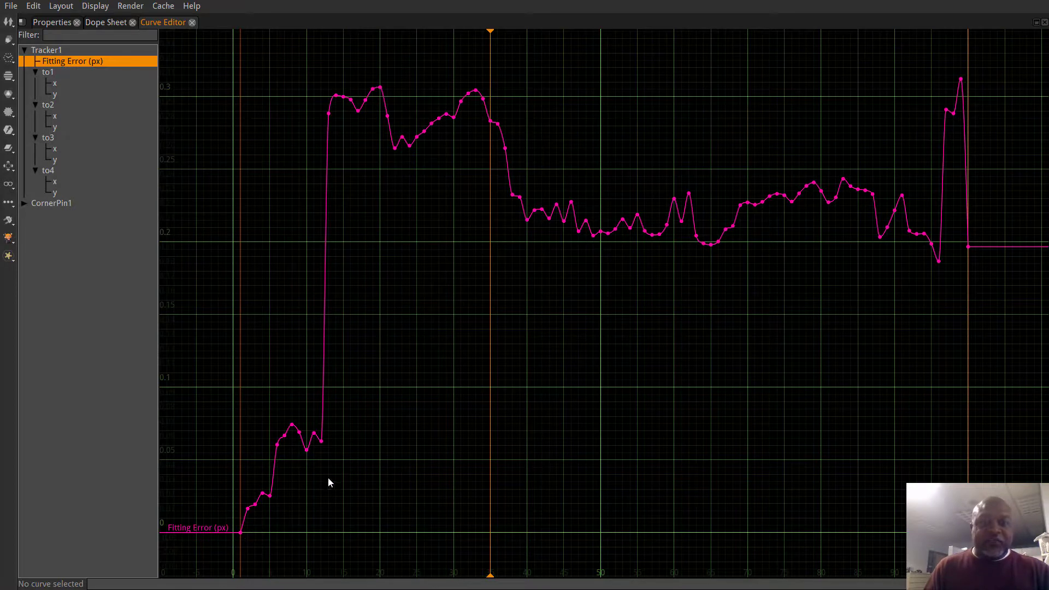
scroll(649, 182, "down", 2)
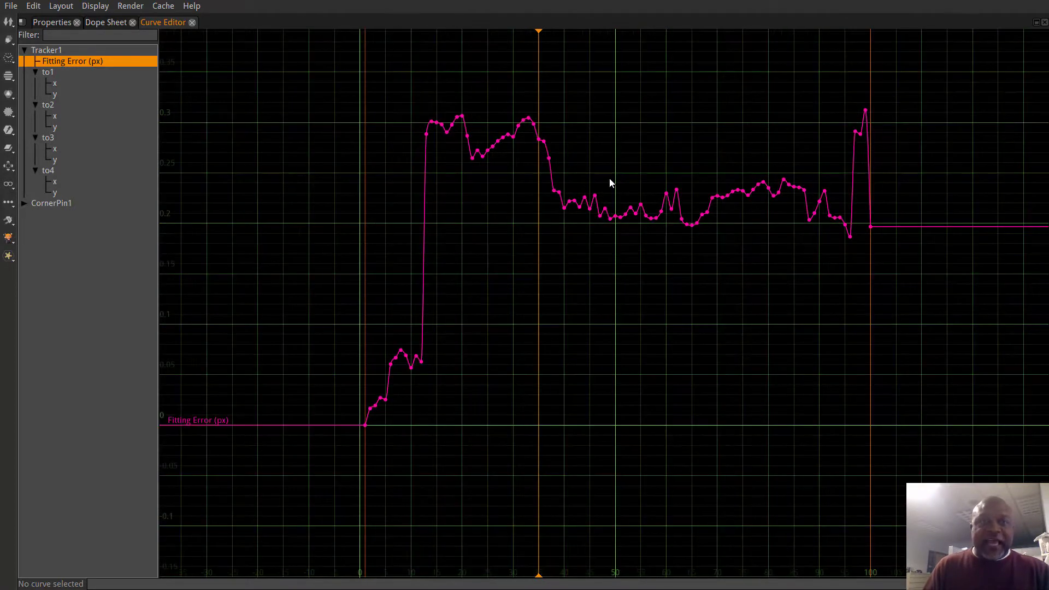
scroll(609, 185, "down", 2)
left_click_drag(609, 186, 674, 309)
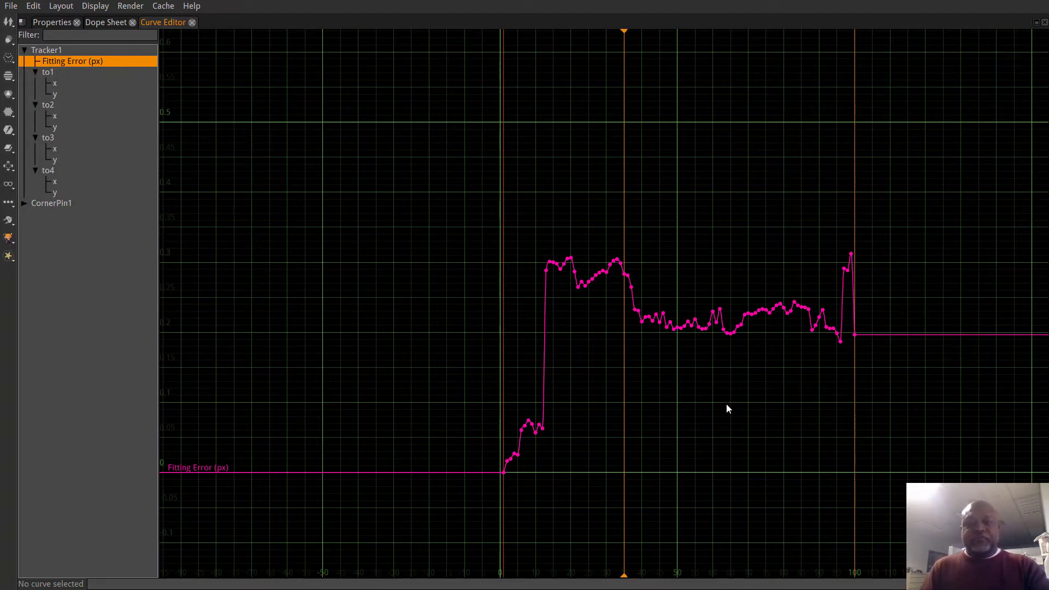
key("f")
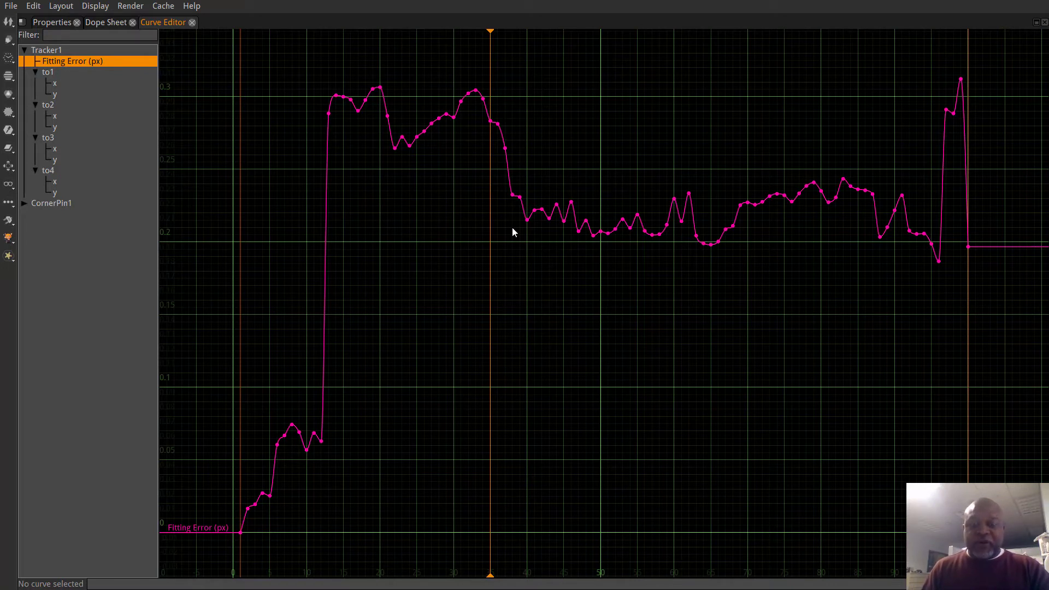
- Restore the full pane layout and play the composite from frame 1 to review the tracked credits graphic, stopping near the end
key("space")
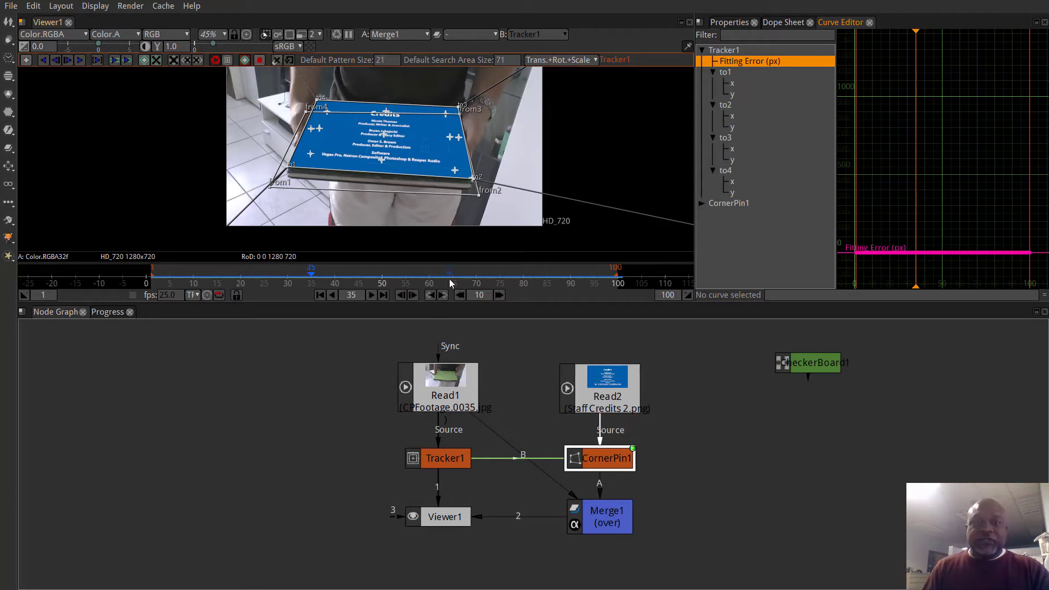
left_click_drag(451, 283, 188, 279)
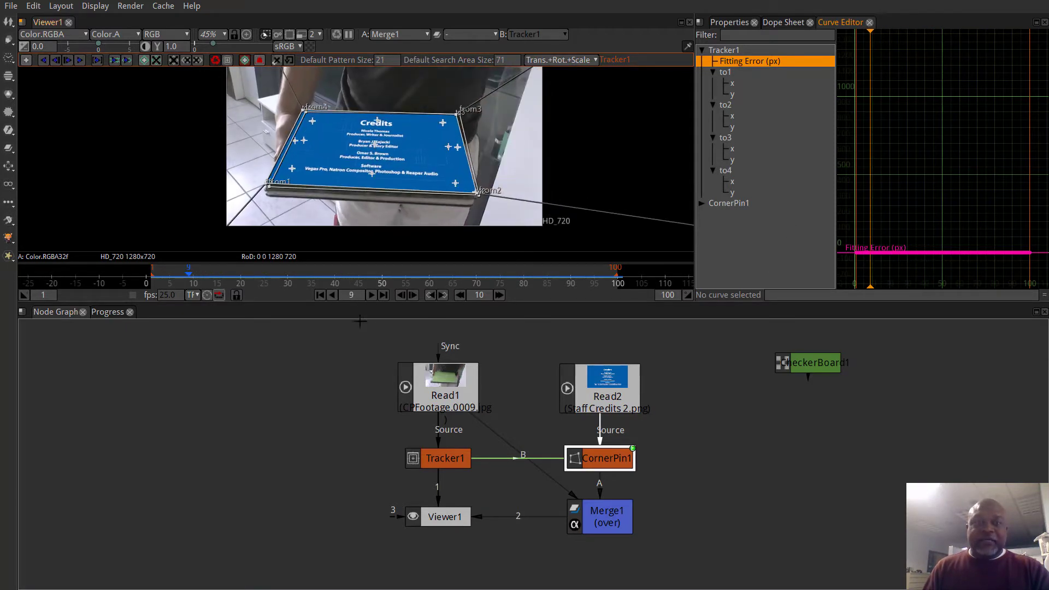
left_click(319, 295)
left_click(371, 295)
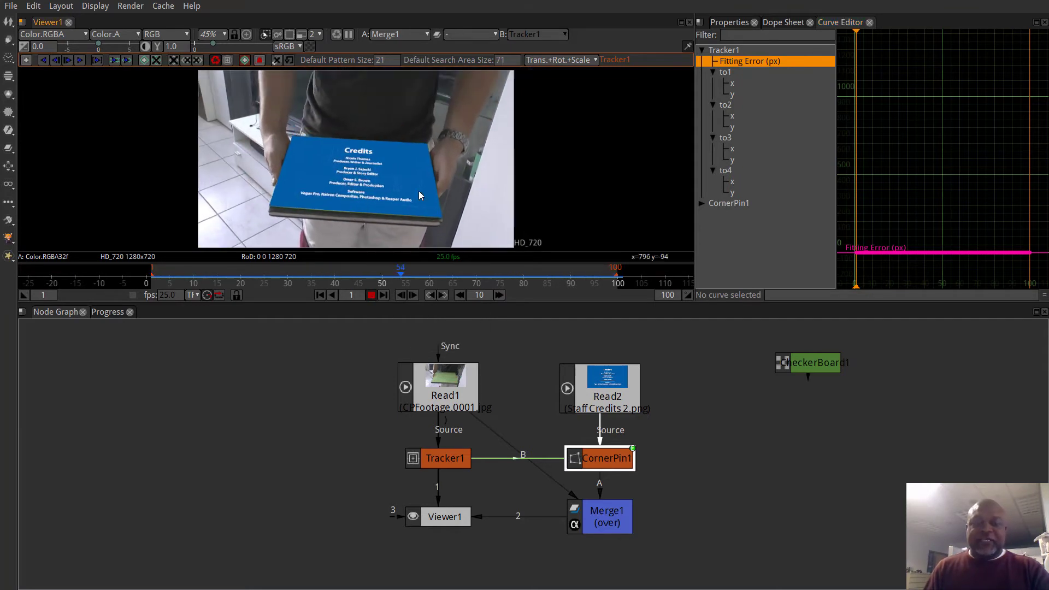
left_click(371, 295)
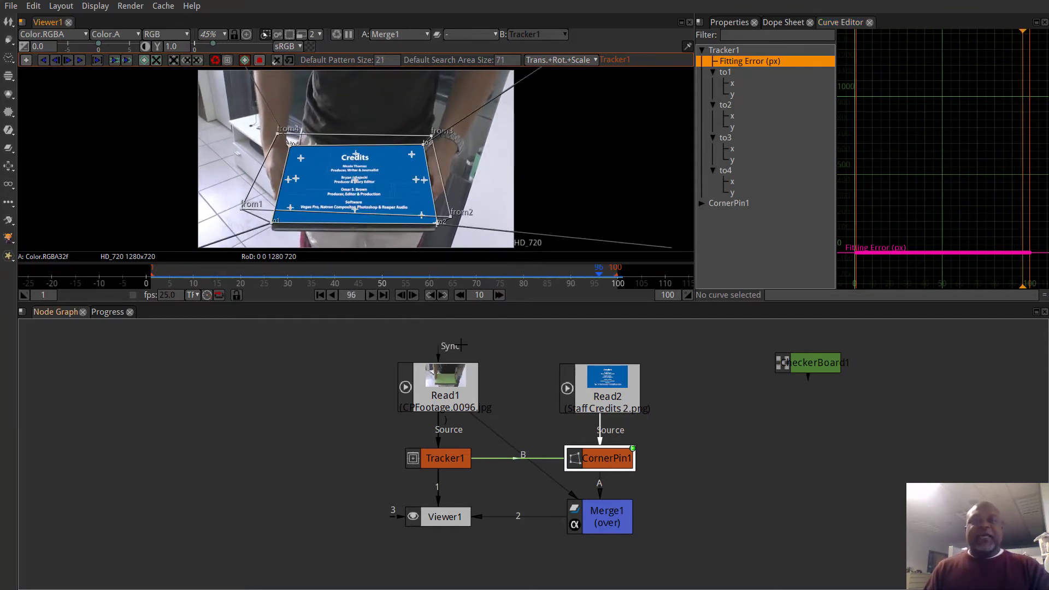